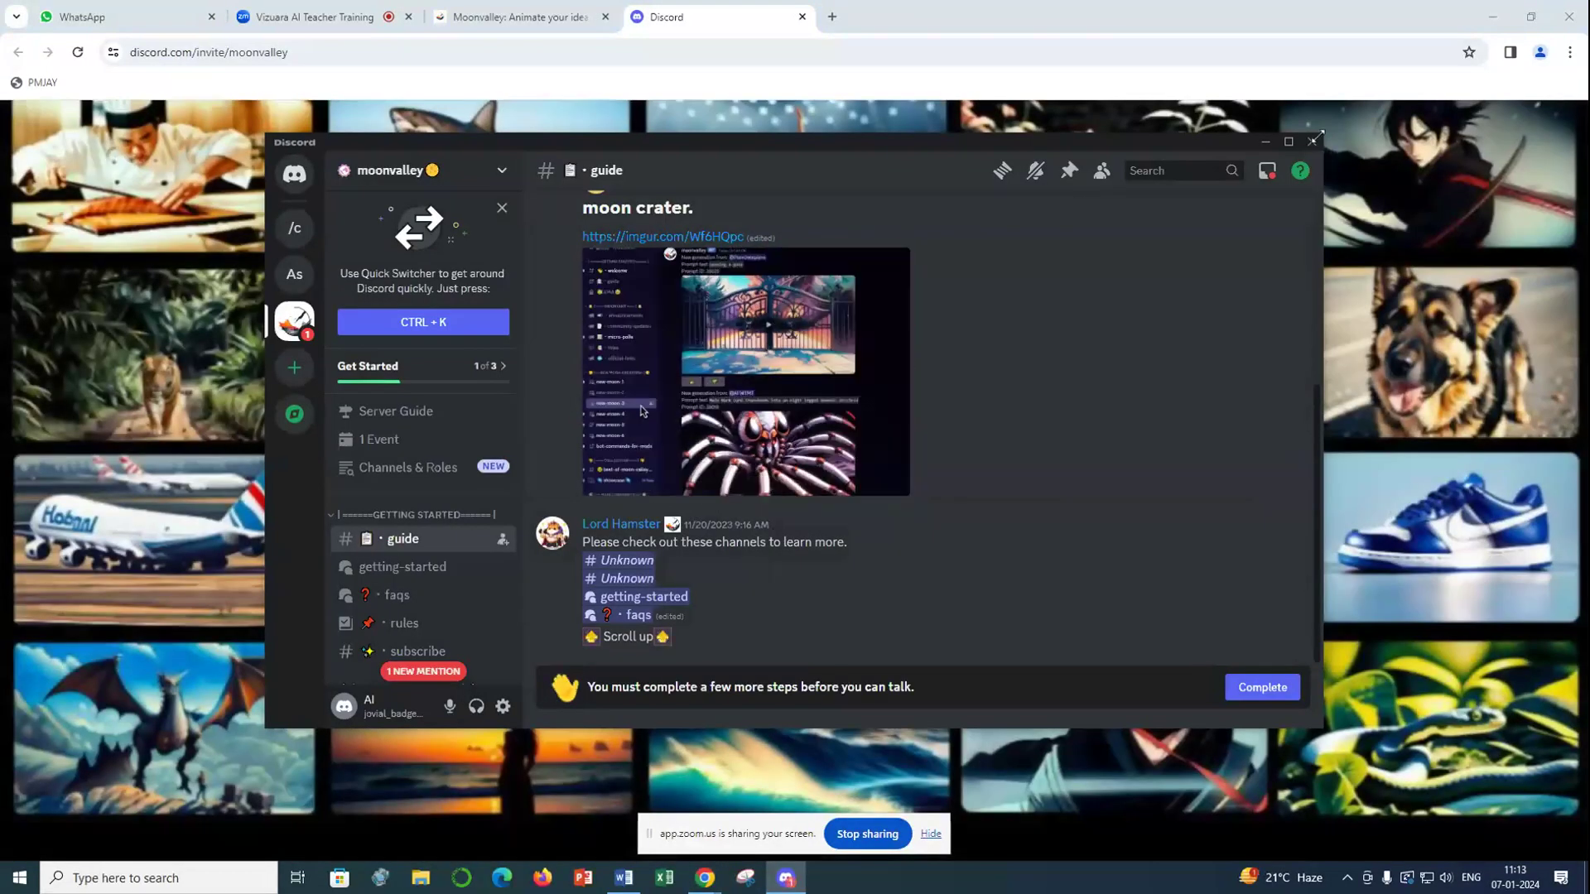
- Close the Discord desktop window, continue in the web version and open the moonvalley server's new-moon-1 channel
{"action": "left_click", "coordinate": [1311, 142]}
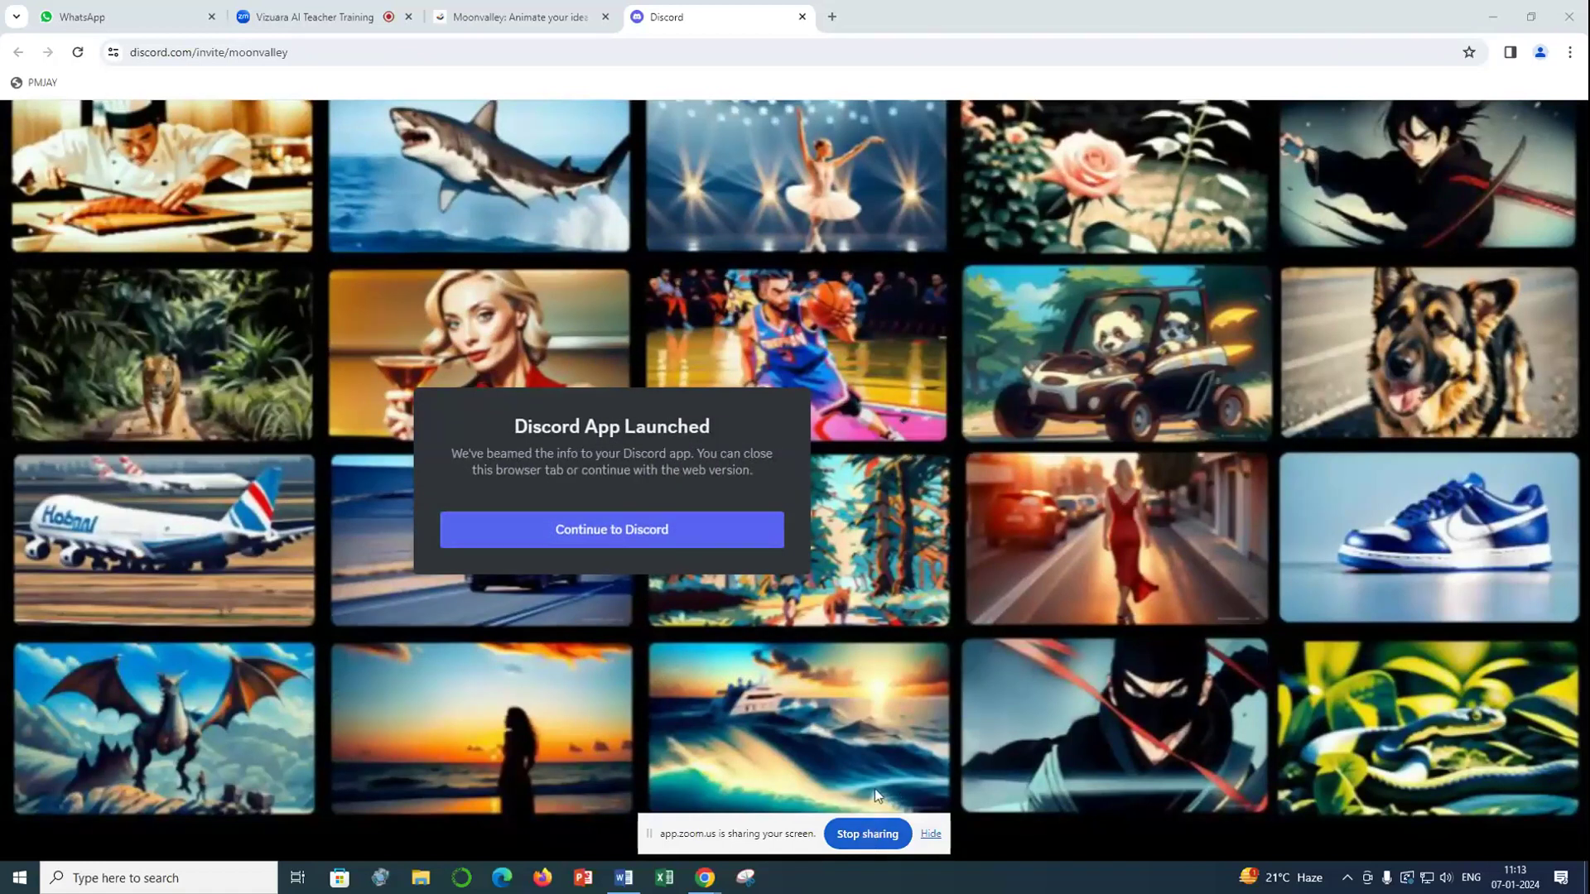
{"action": "left_click", "coordinate": [654, 537]}
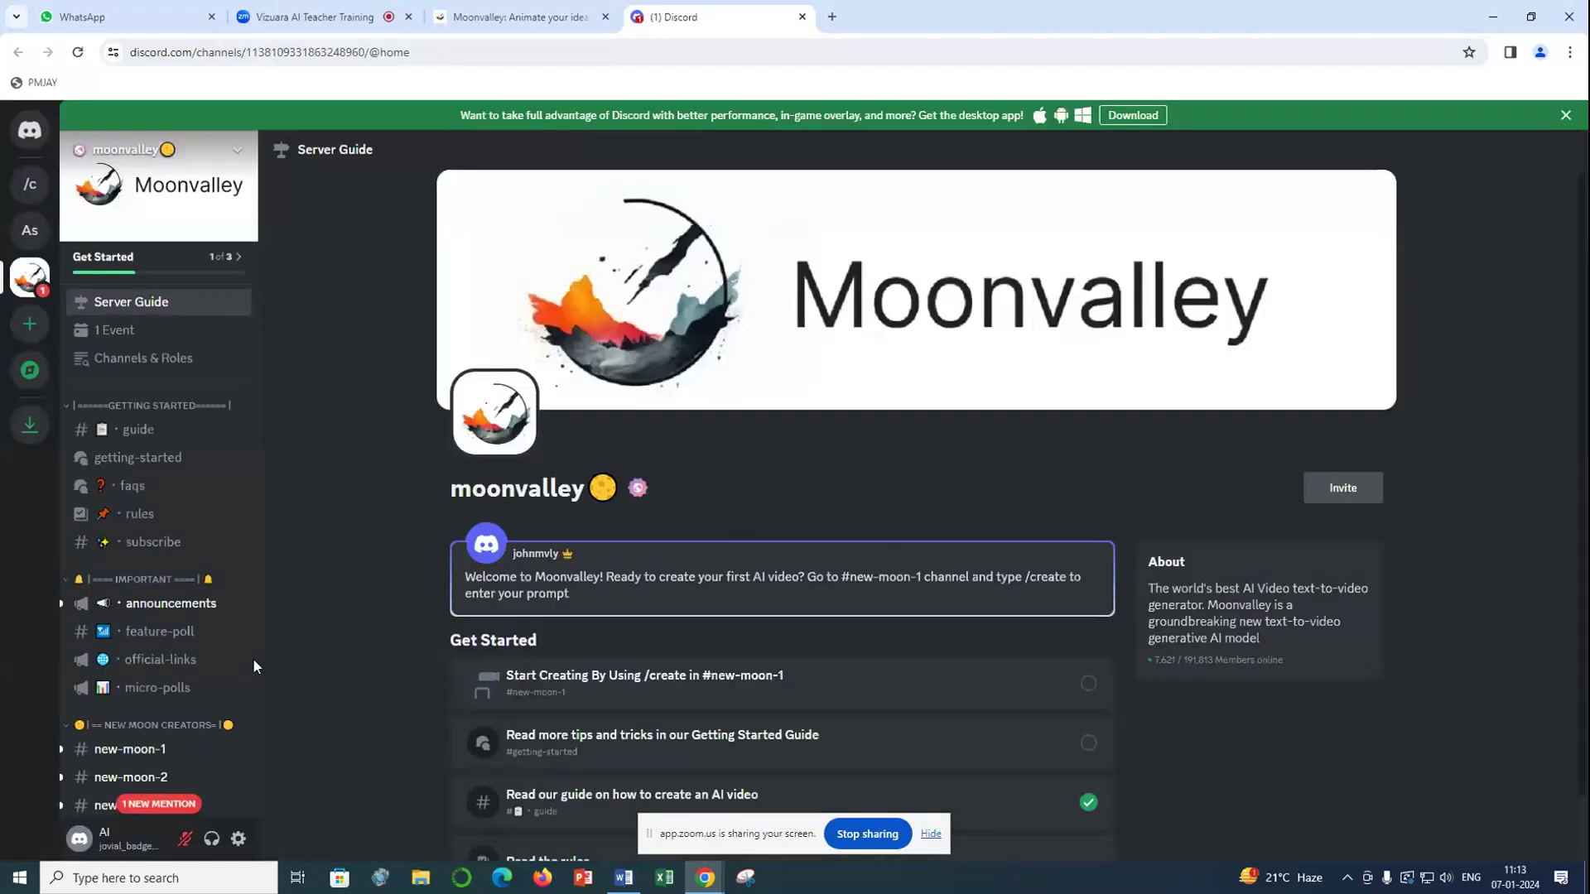
{"action": "scroll", "coordinate": [248, 657], "scroll_direction": "down", "scroll_amount": 5}
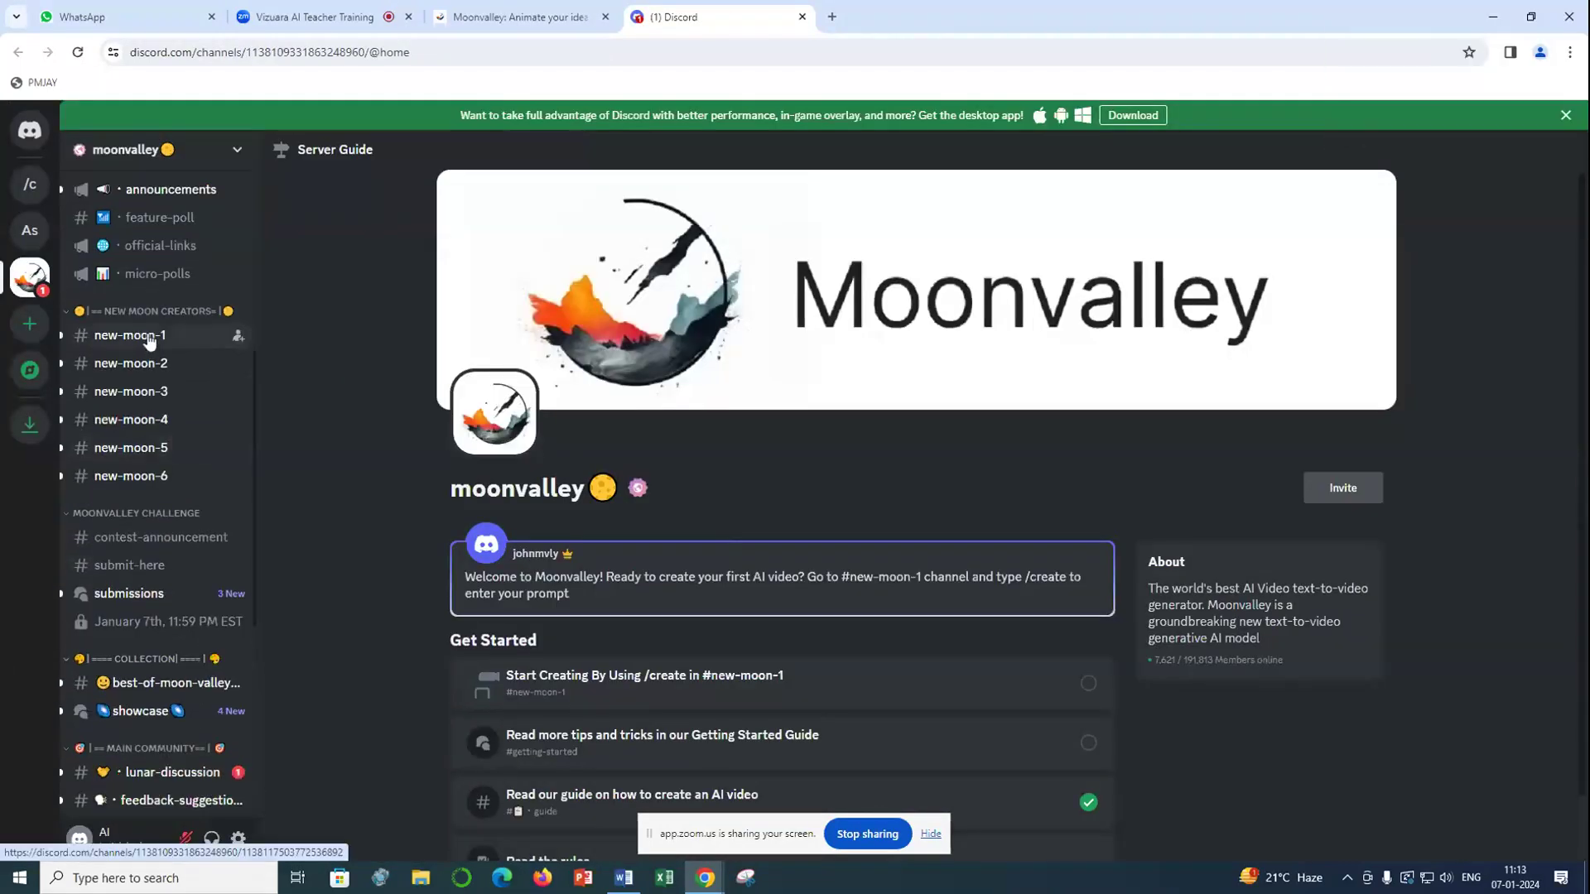
{"action": "left_click", "coordinate": [145, 337]}
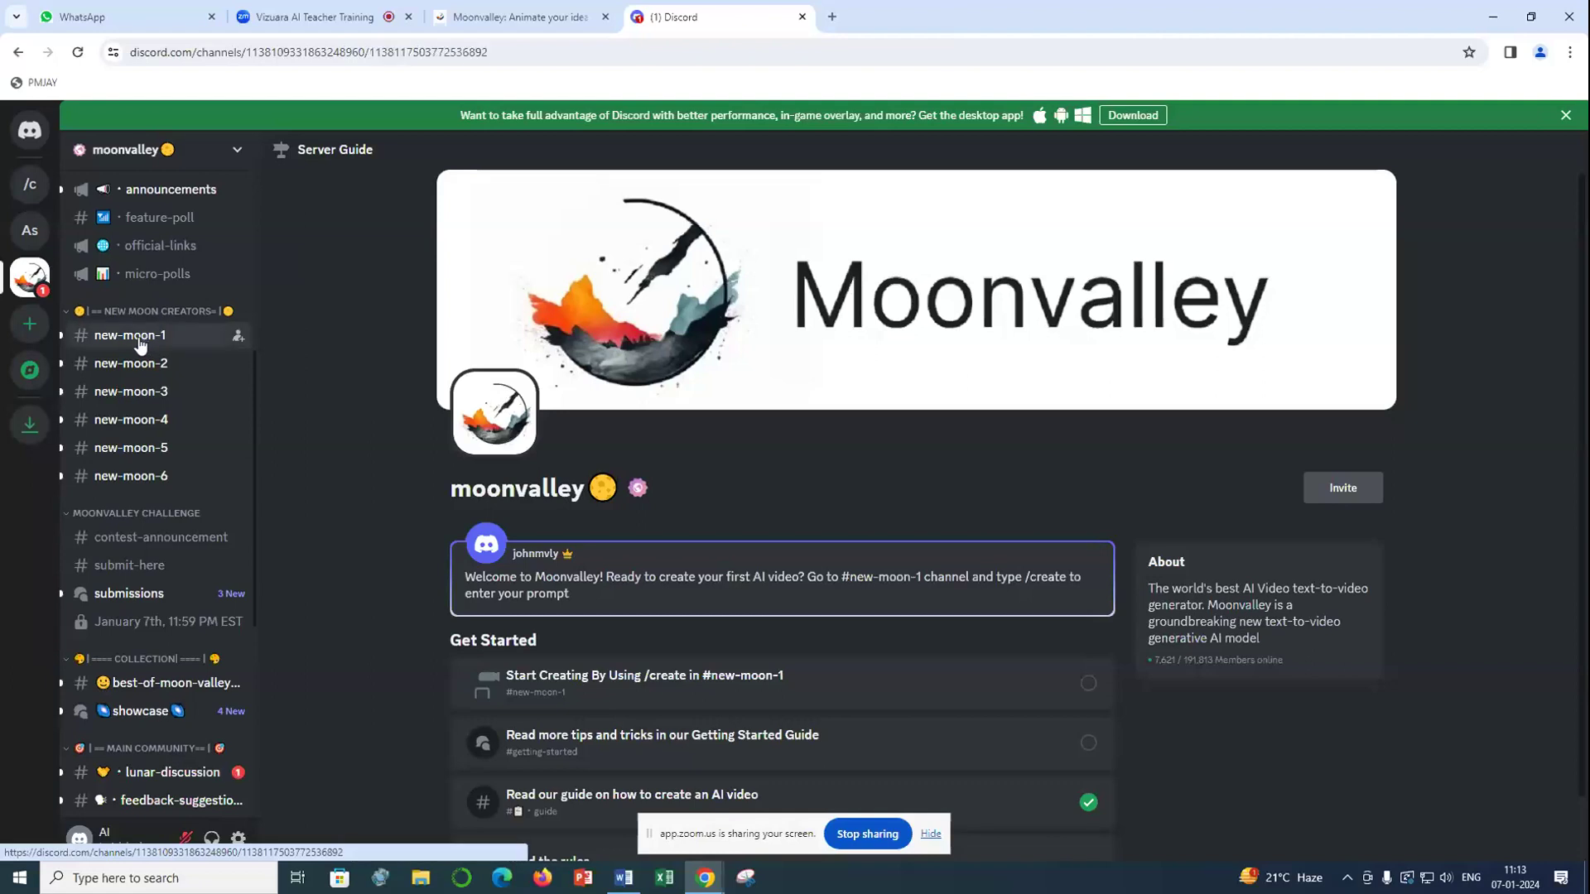
{"action": "scroll", "coordinate": [436, 732], "scroll_direction": "down", "scroll_amount": 2}
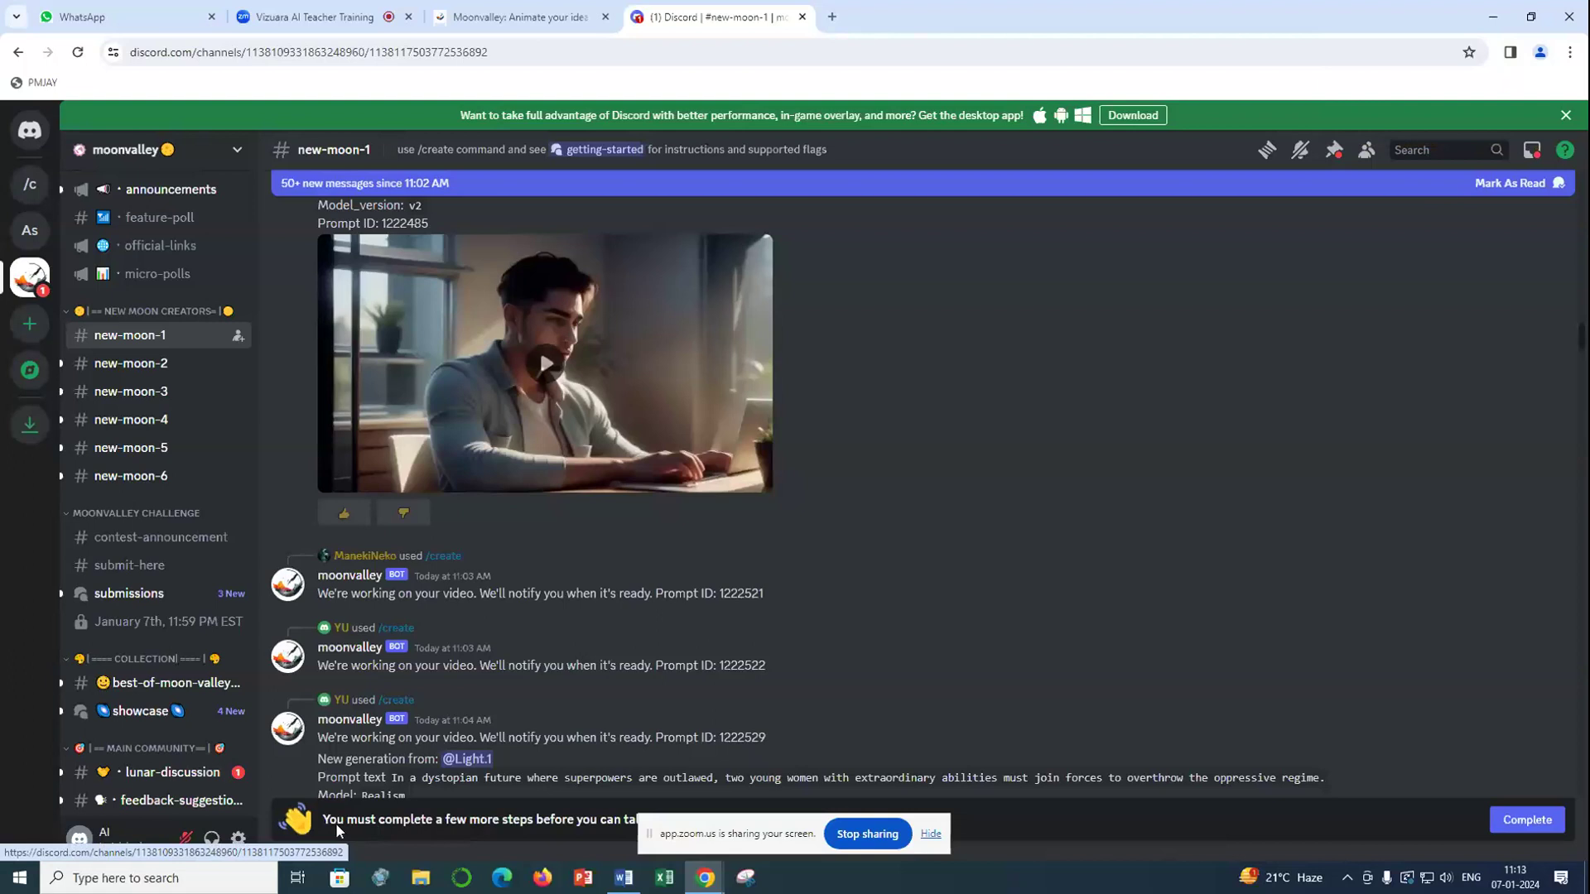
{"action": "scroll", "coordinate": [514, 629], "scroll_direction": "down", "scroll_amount": 6}
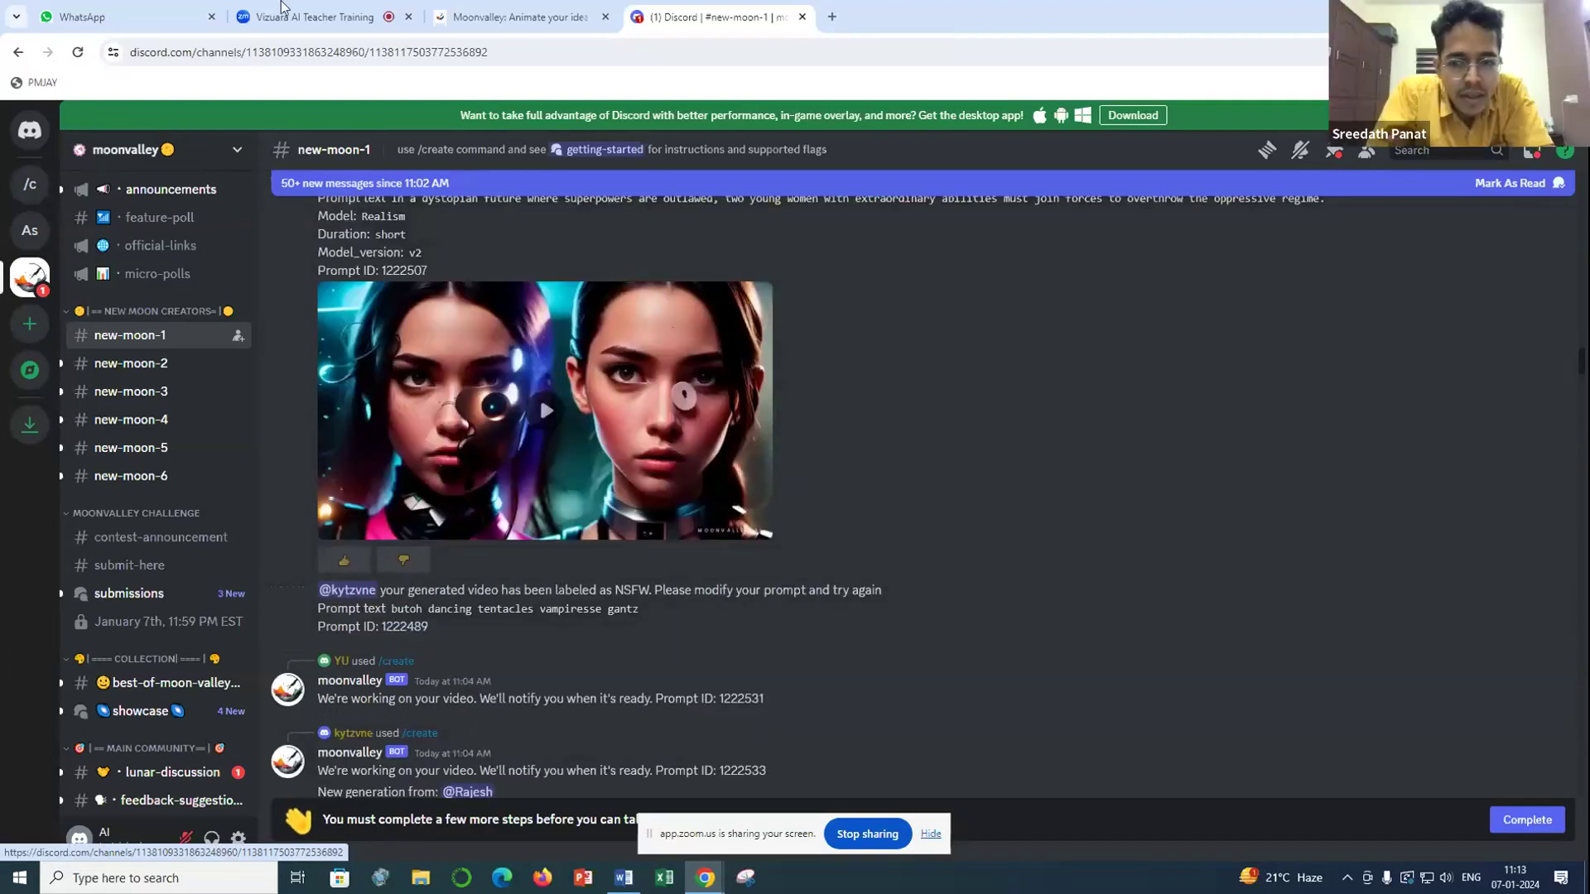
- Complete the moonvalley server's required steps by agreeing to its rules and submitting the form
{"action": "left_click", "coordinate": [1526, 814]}
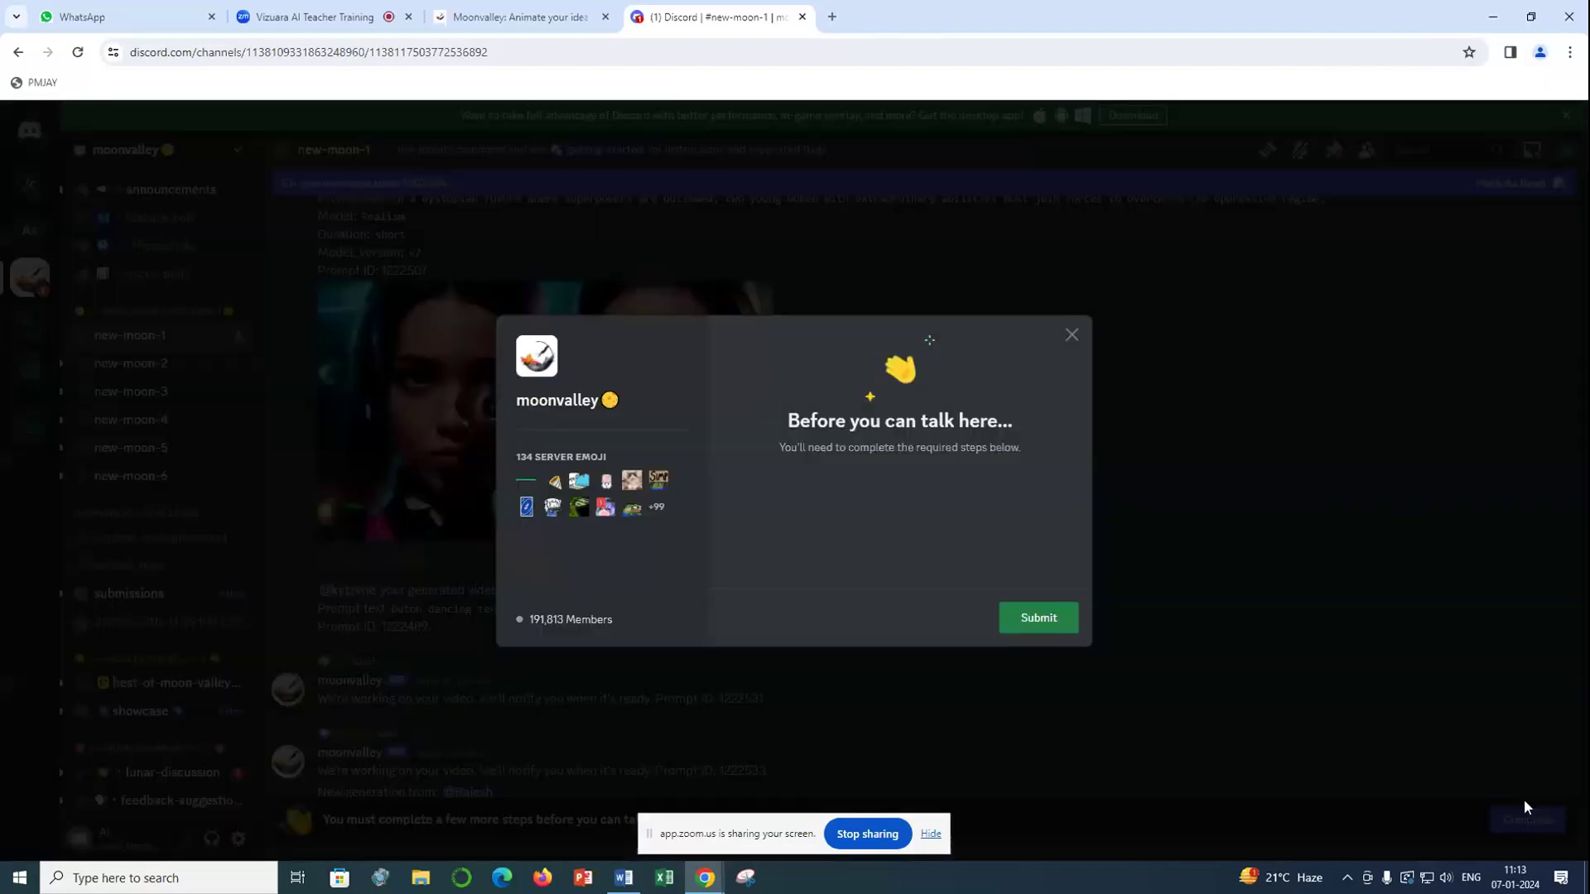
{"action": "scroll", "coordinate": [885, 553], "scroll_direction": "down", "scroll_amount": 3}
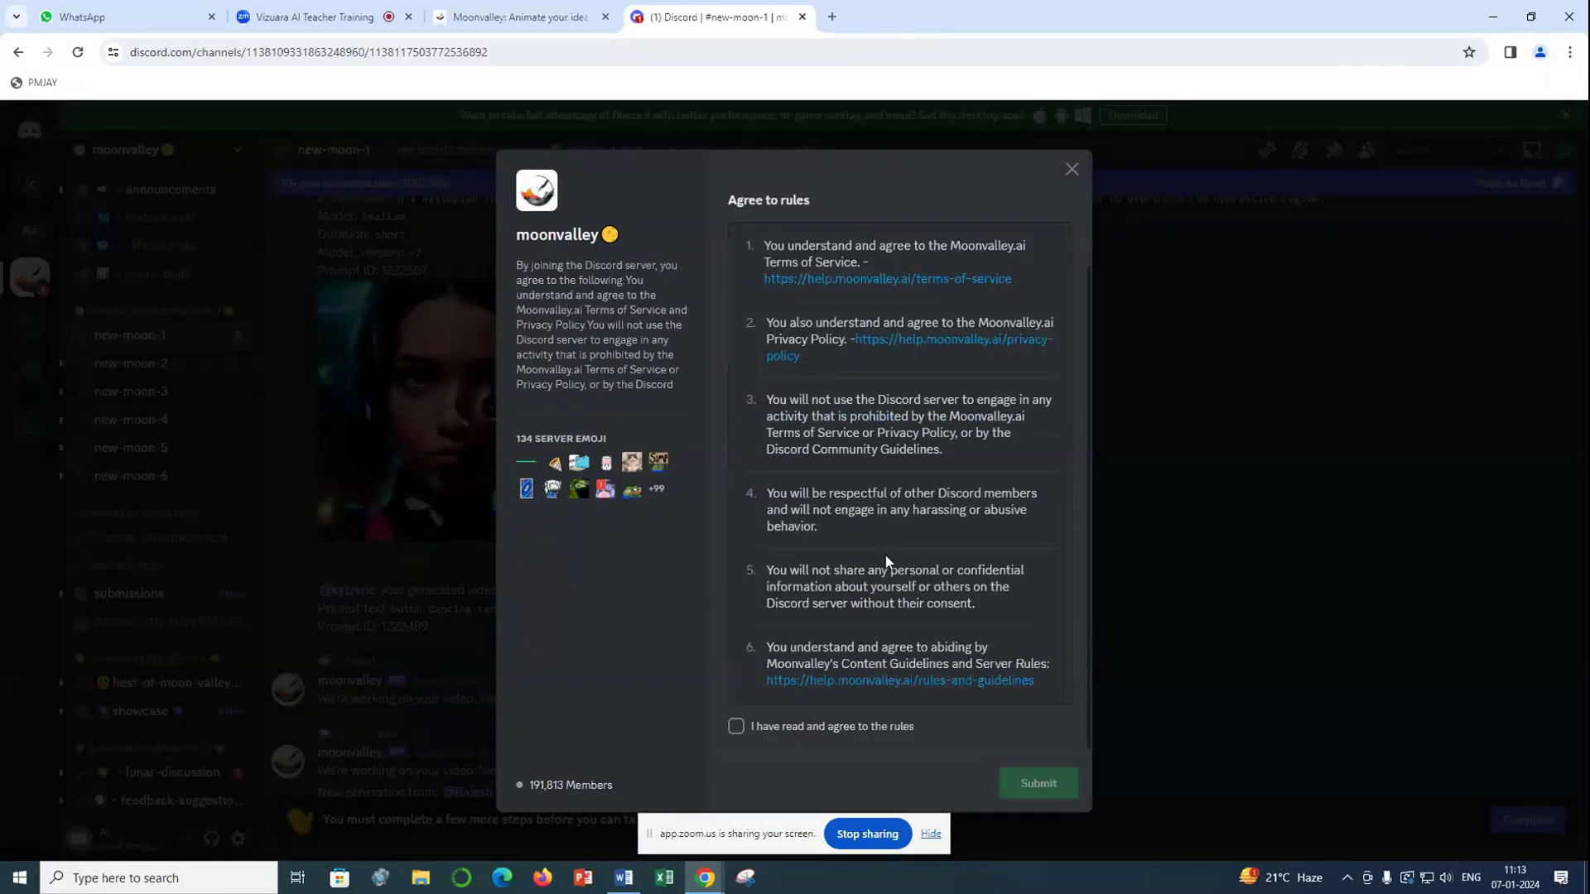
{"action": "left_click", "coordinate": [737, 727]}
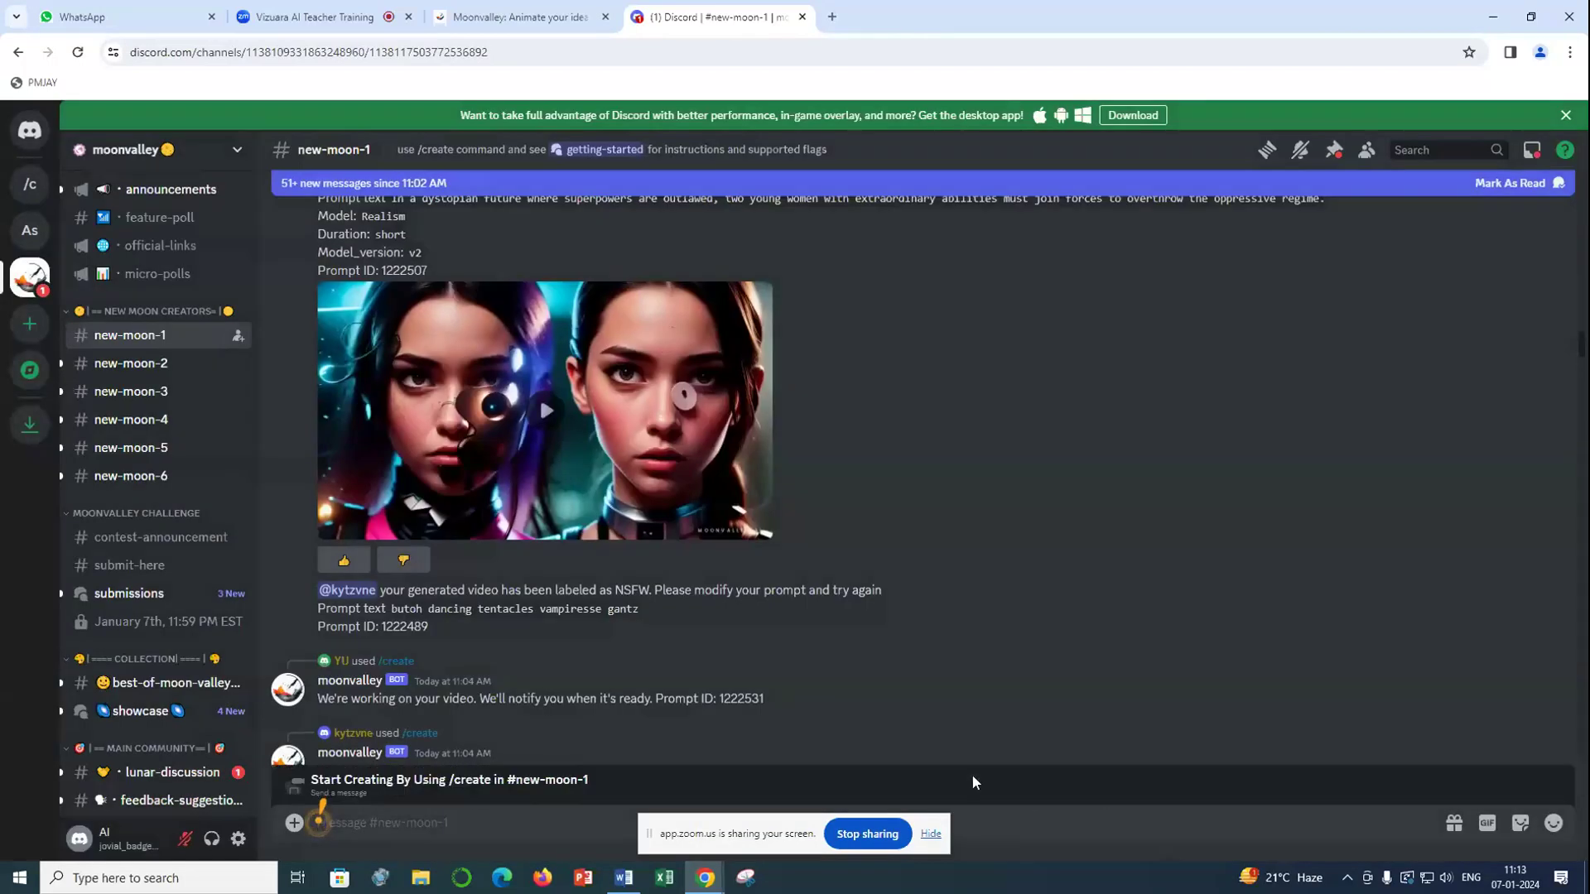
{"action": "left_click", "coordinate": [295, 824]}
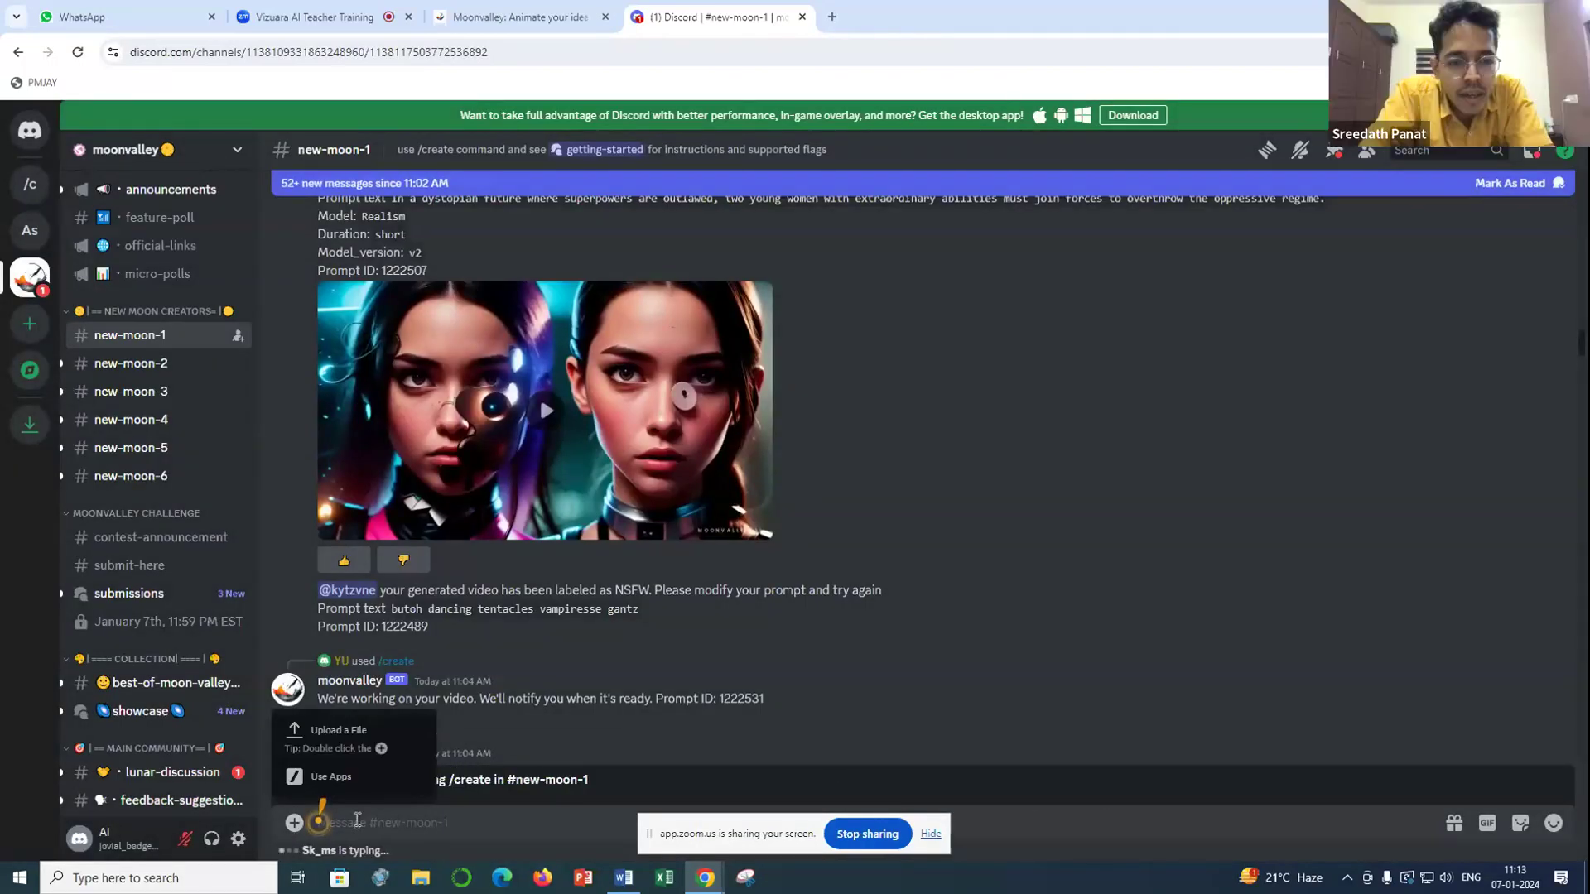
{"action": "left_click", "coordinate": [477, 815]}
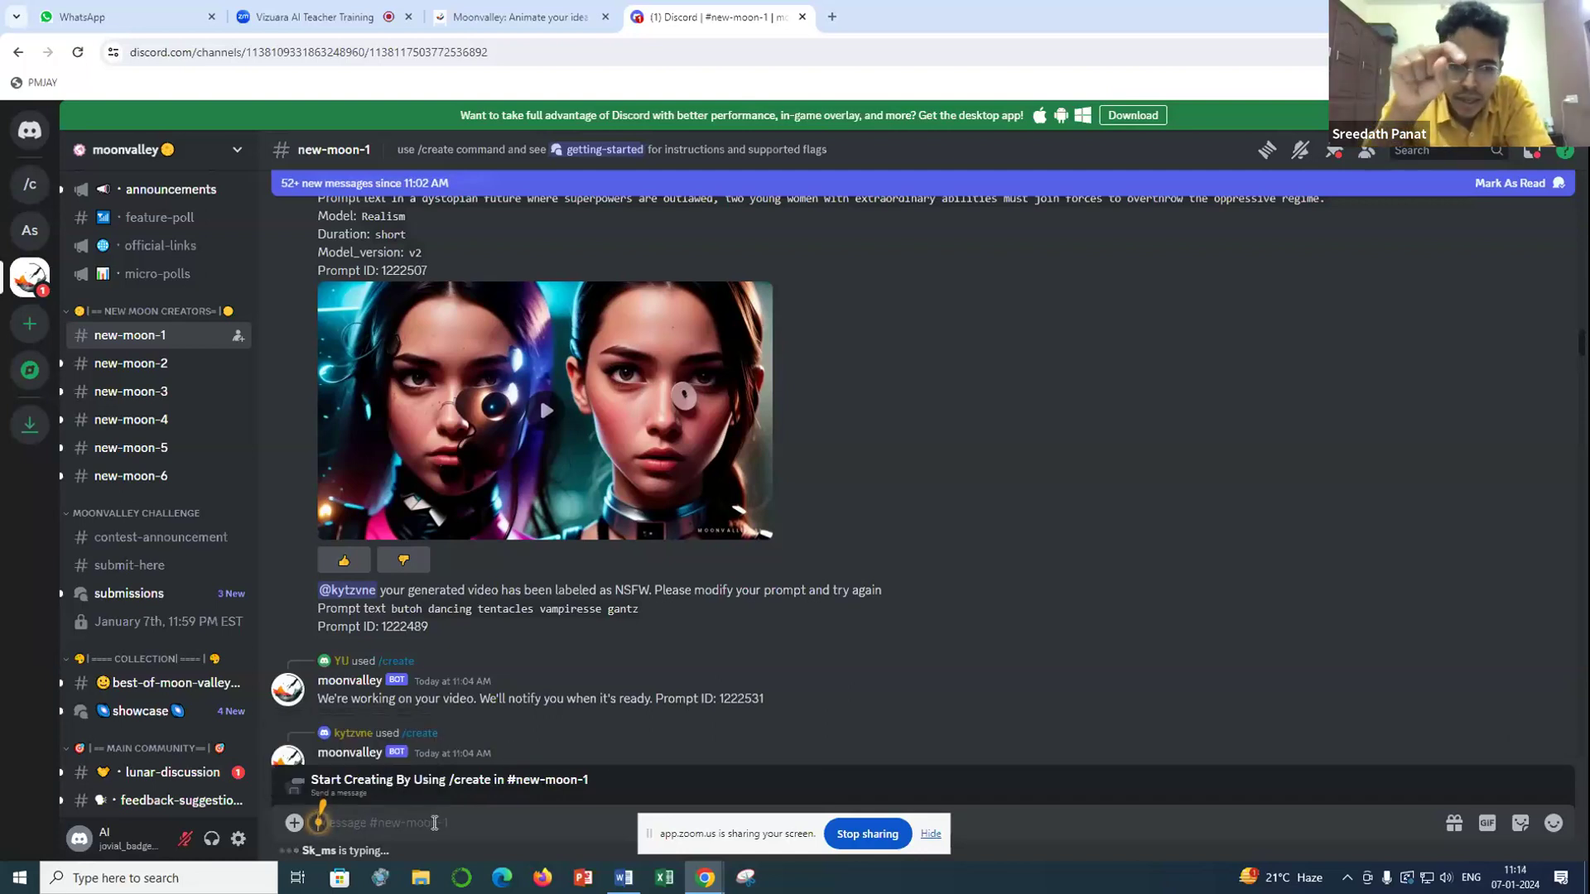
{"action": "left_click", "coordinate": [292, 825]}
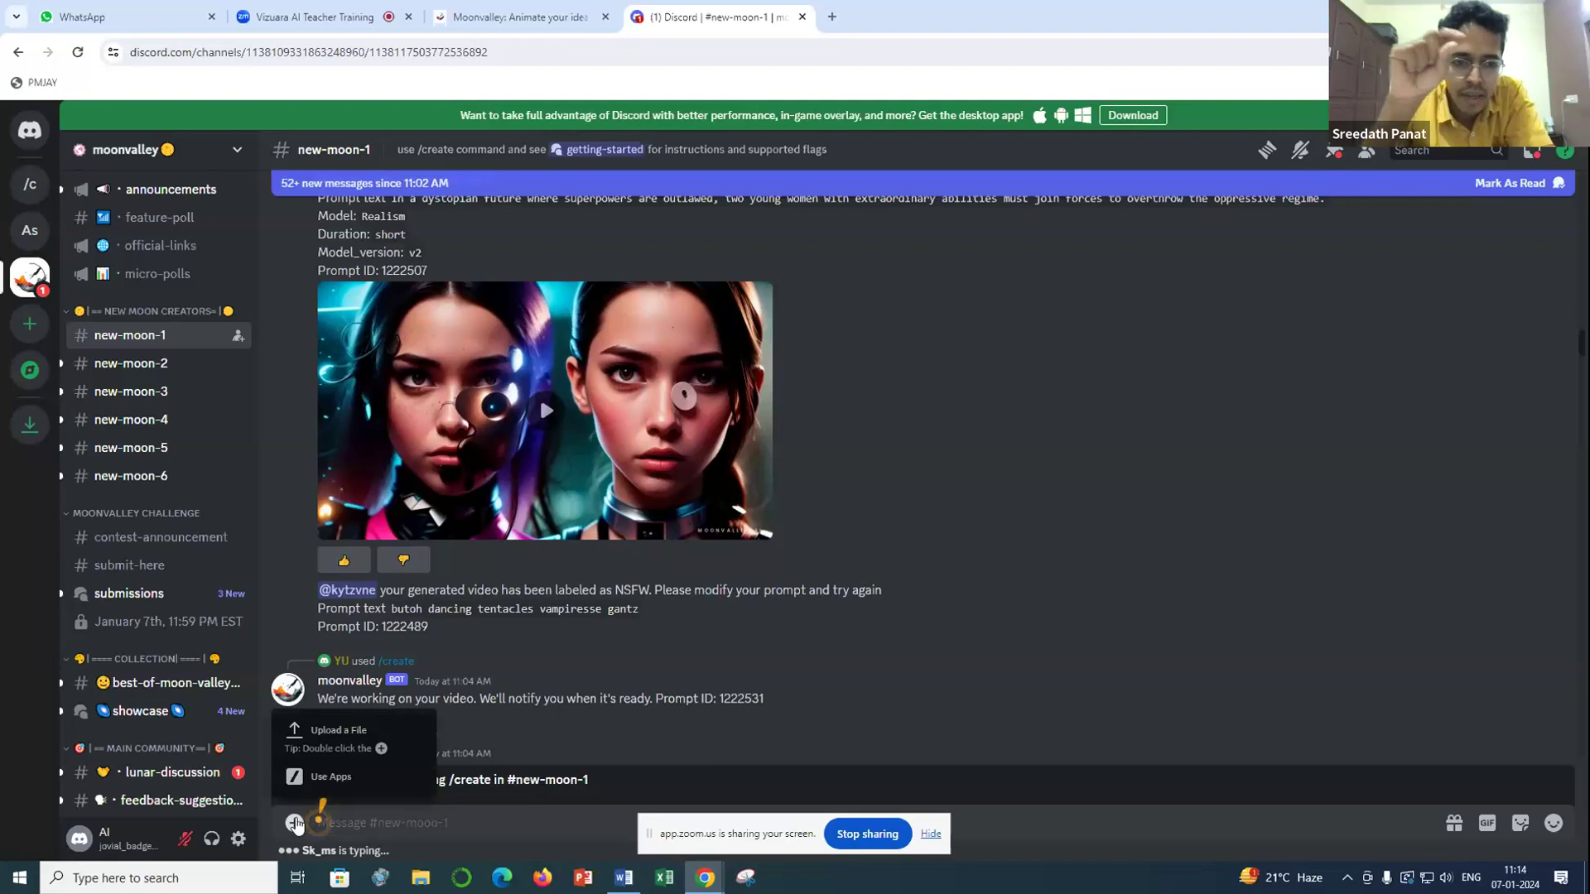
{"action": "left_click", "coordinate": [613, 735]}
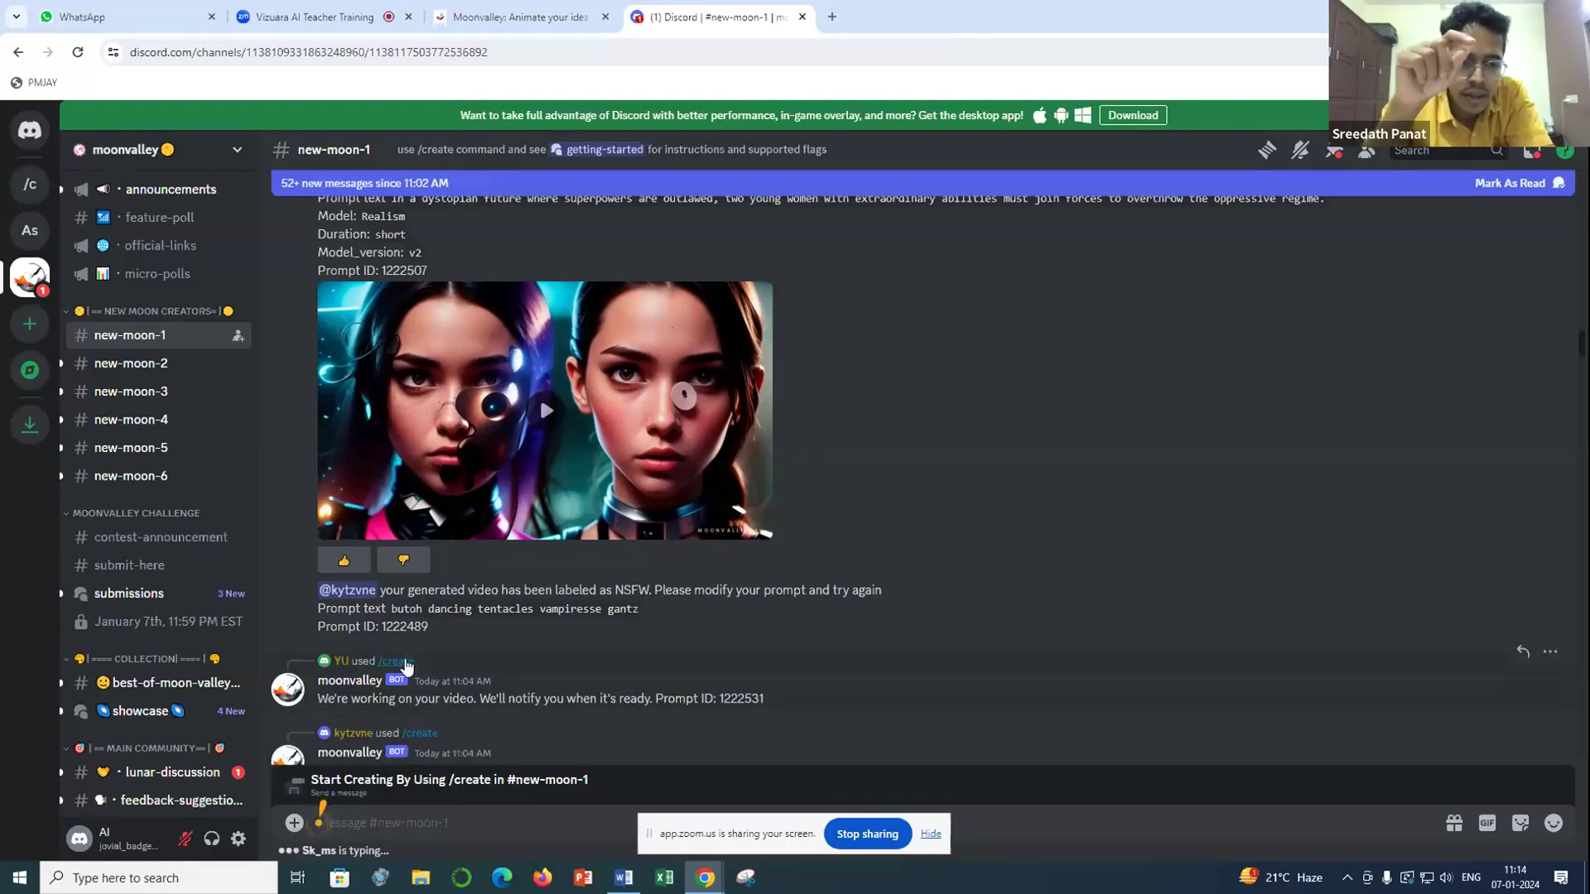
- Start moonvalley's /create command in the new-moon-1 message box
{"action": "mouse_move", "coordinate": [406, 662]}
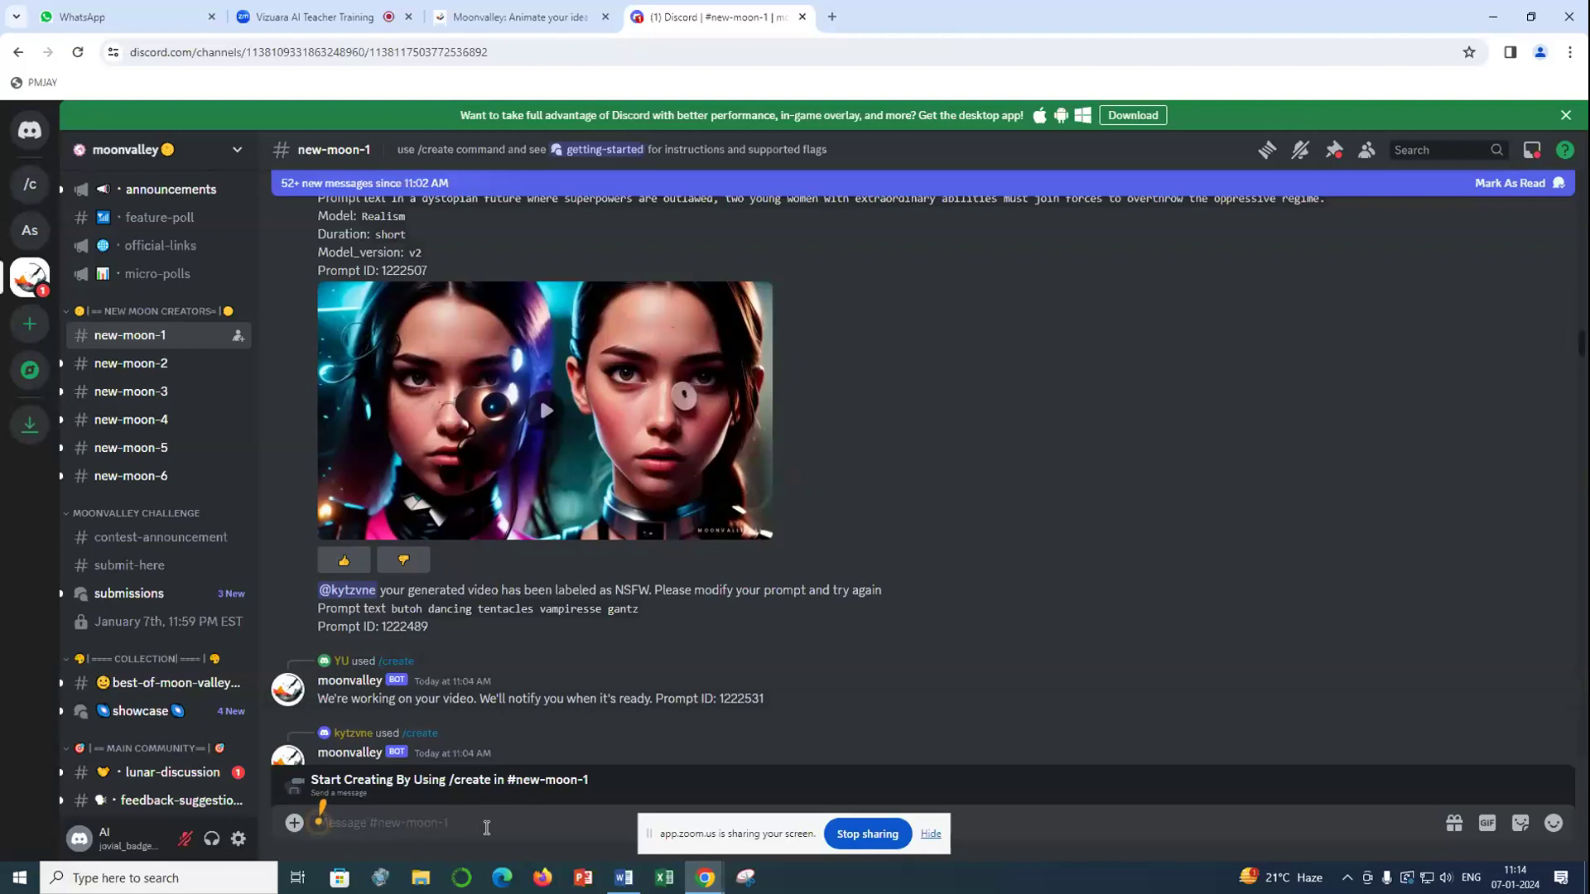
{"action": "type", "text": "/create"}
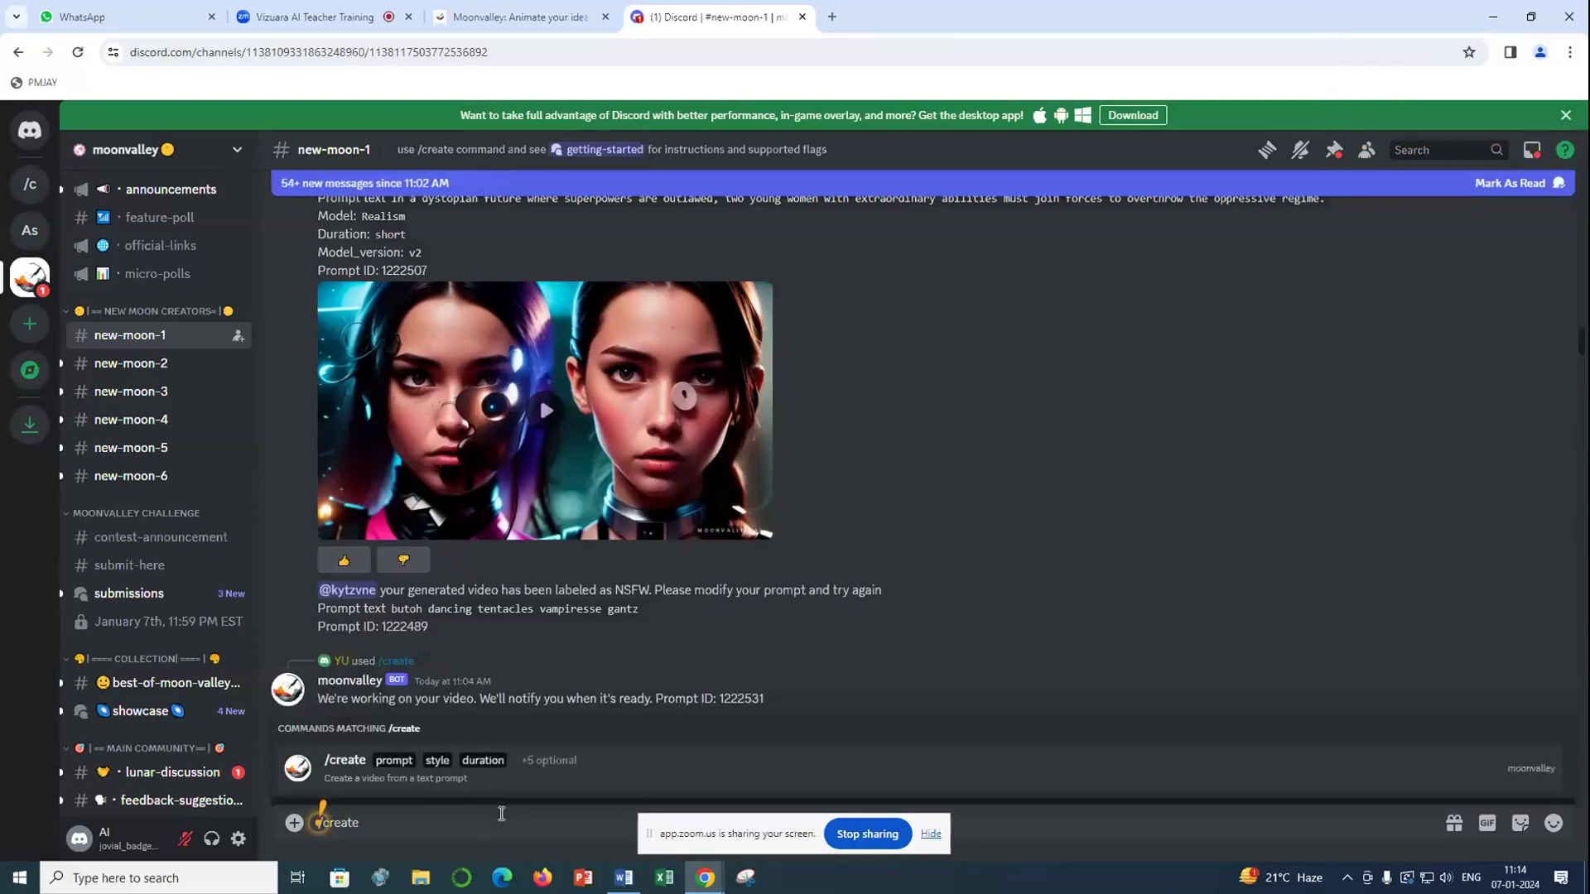
{"action": "left_click", "coordinate": [408, 771]}
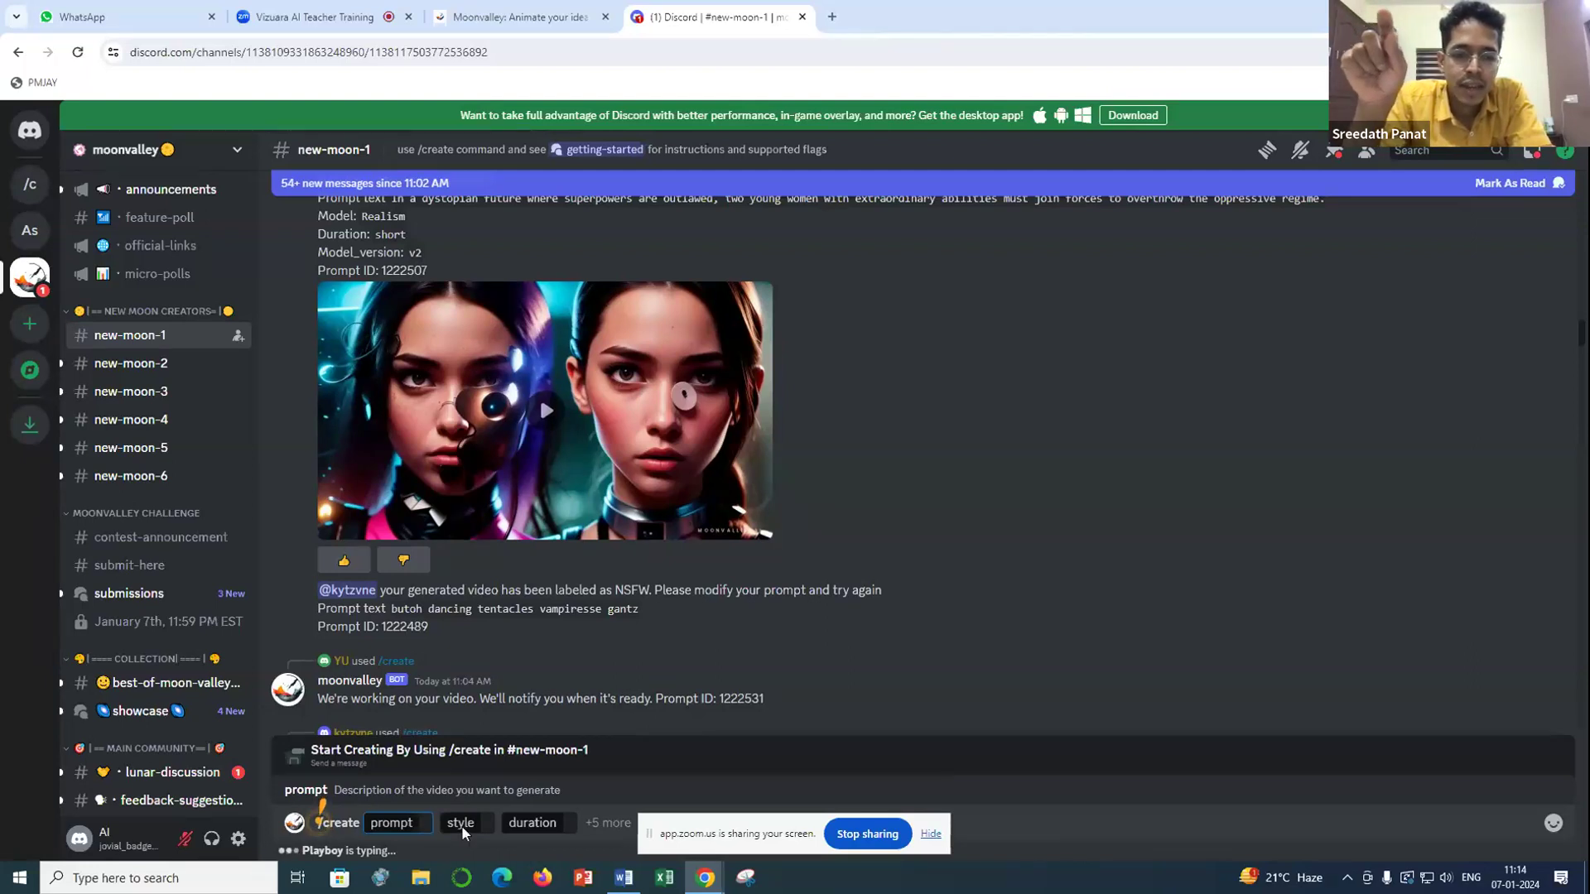
- Look through the style and duration options of the /create command, then return to its prompt field
{"action": "left_click", "coordinate": [468, 823]}
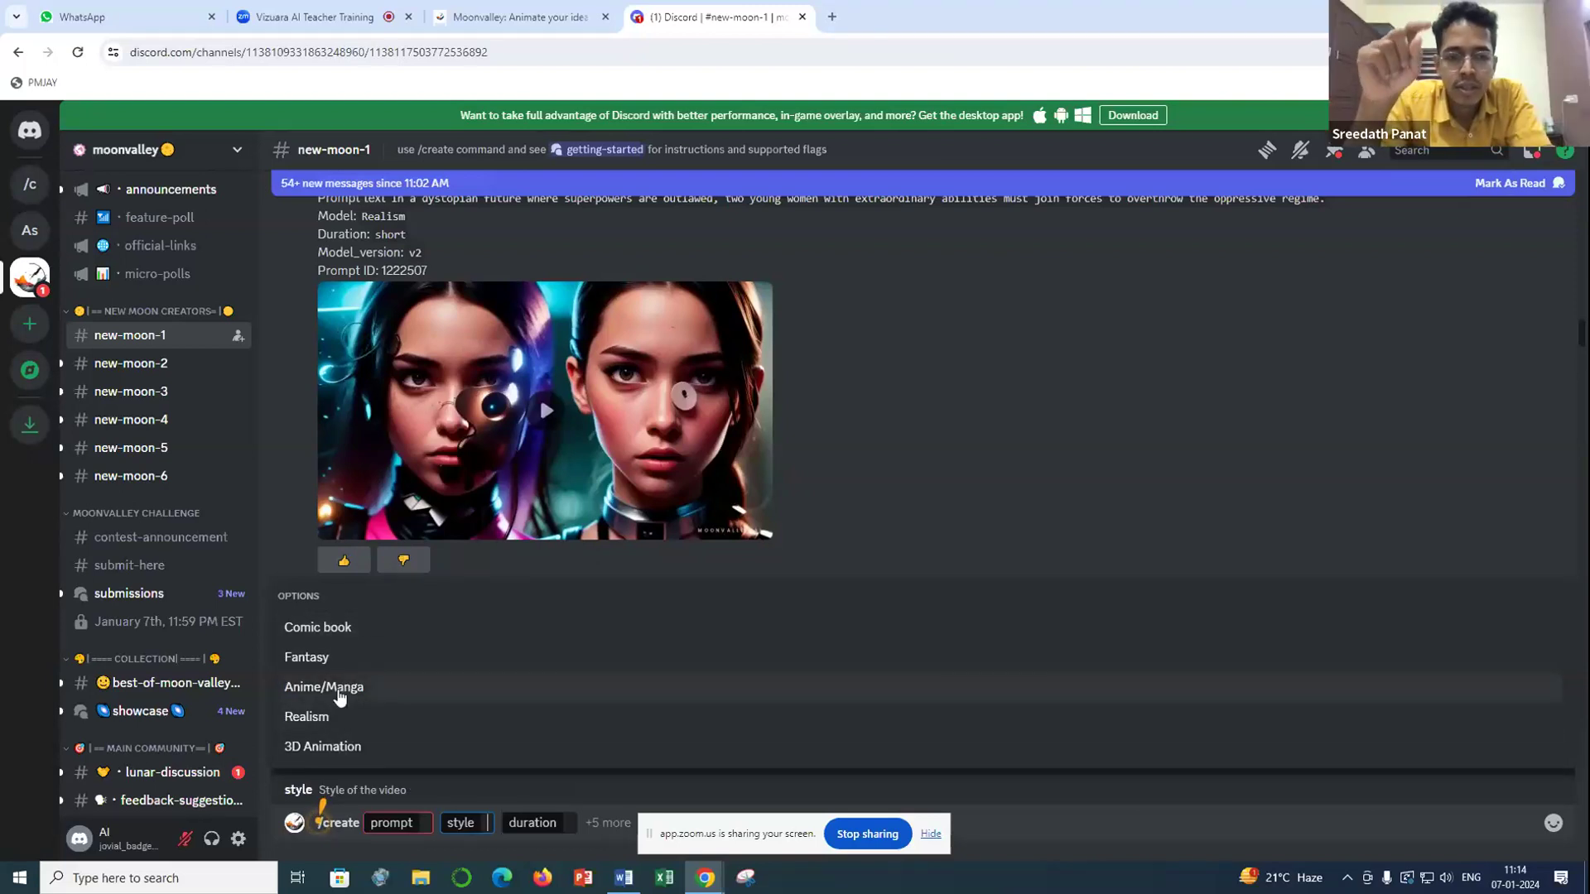
{"action": "left_click", "coordinate": [527, 824]}
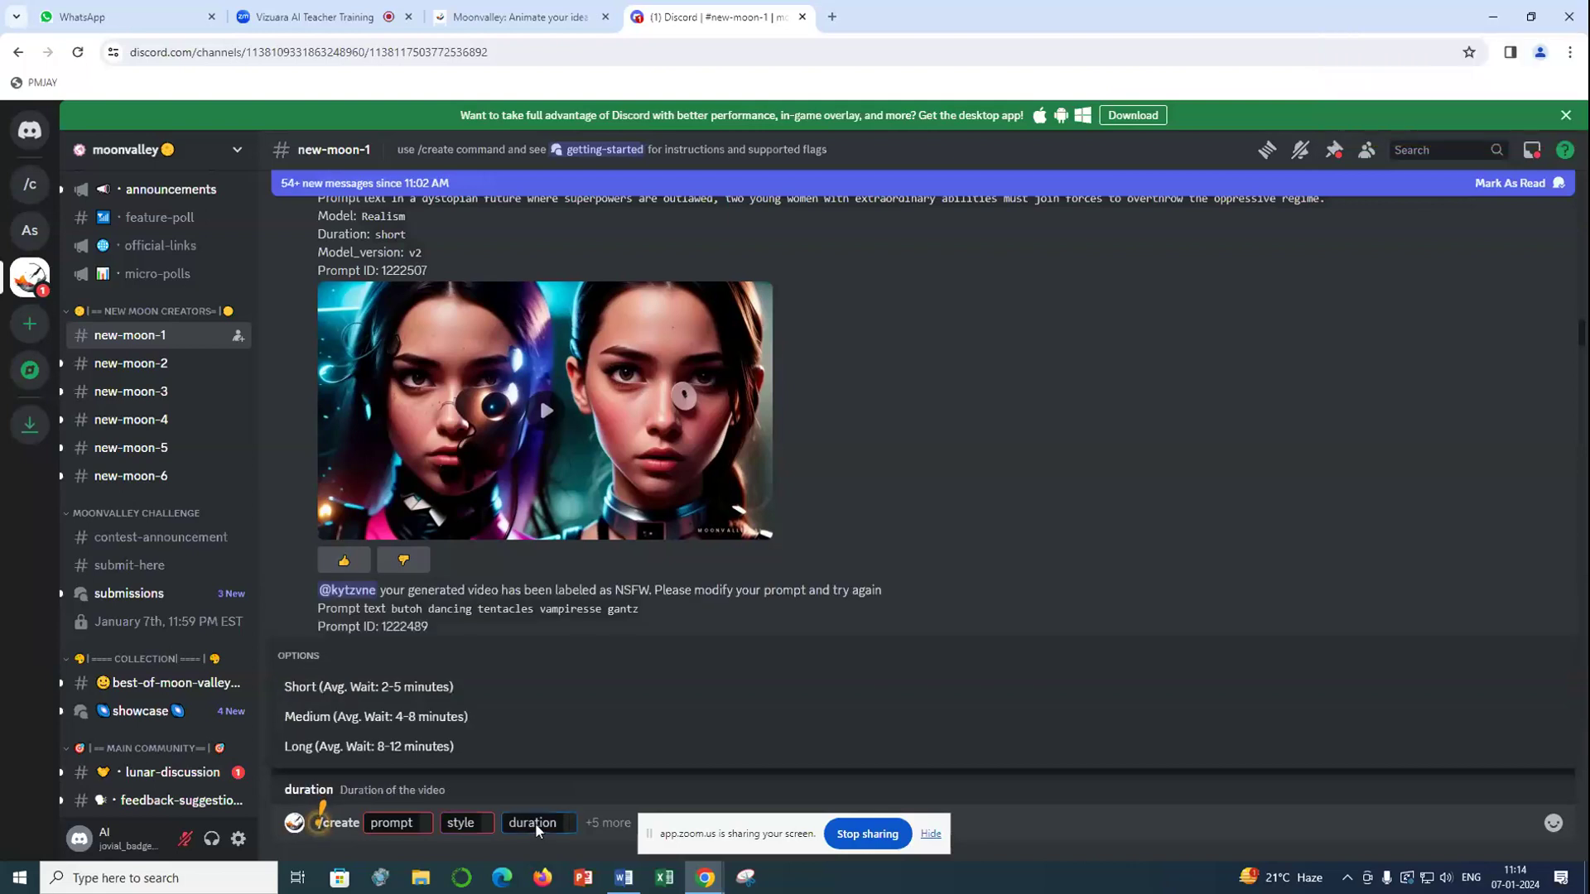
{"action": "left_click", "coordinate": [414, 823]}
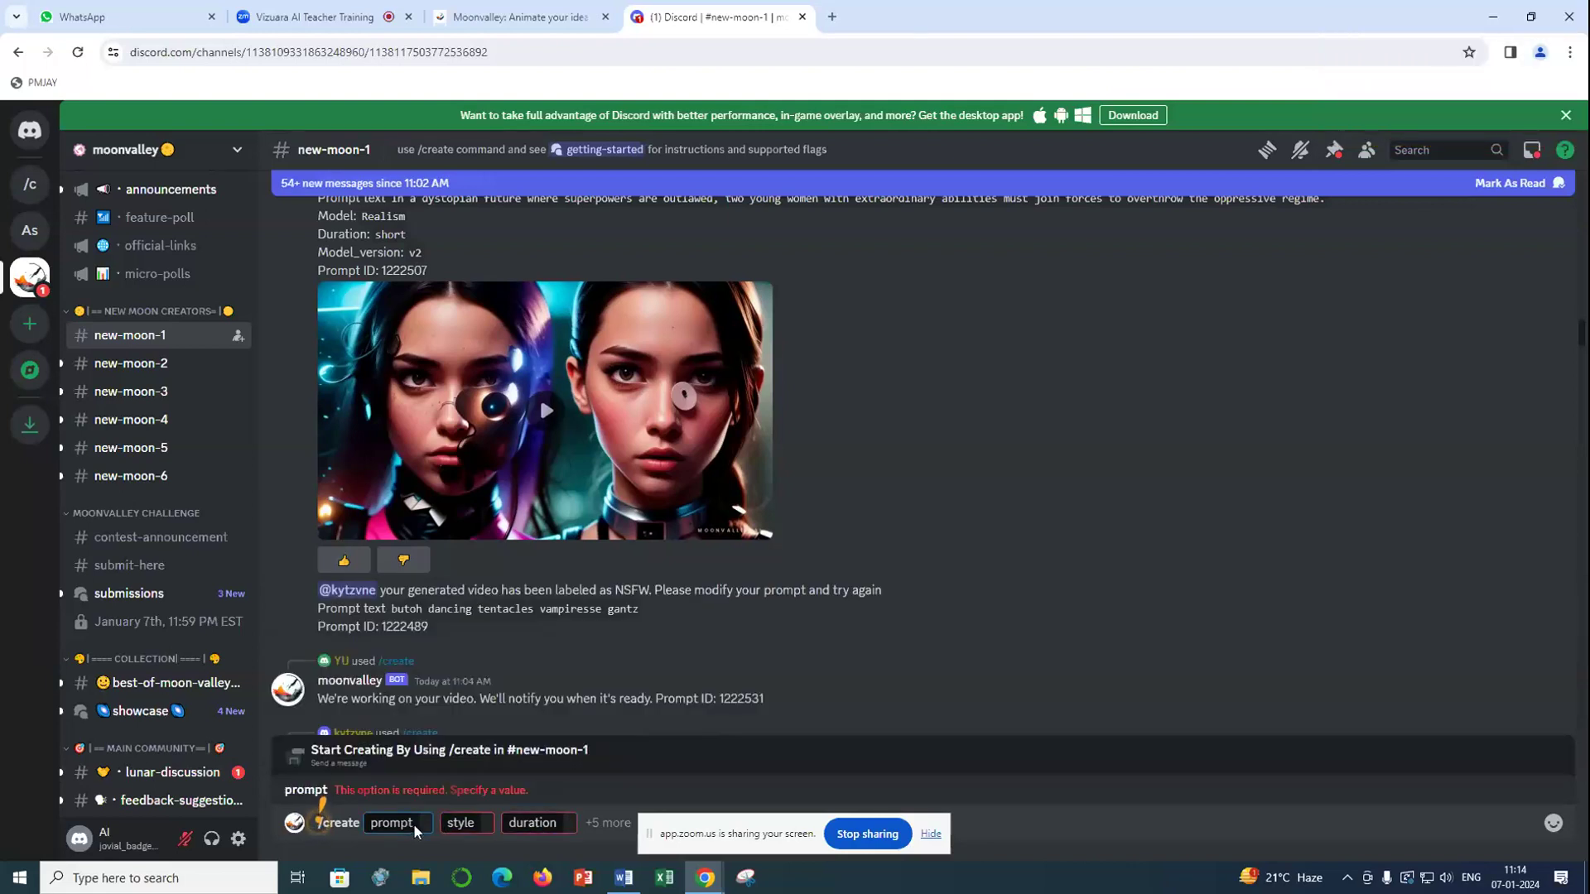
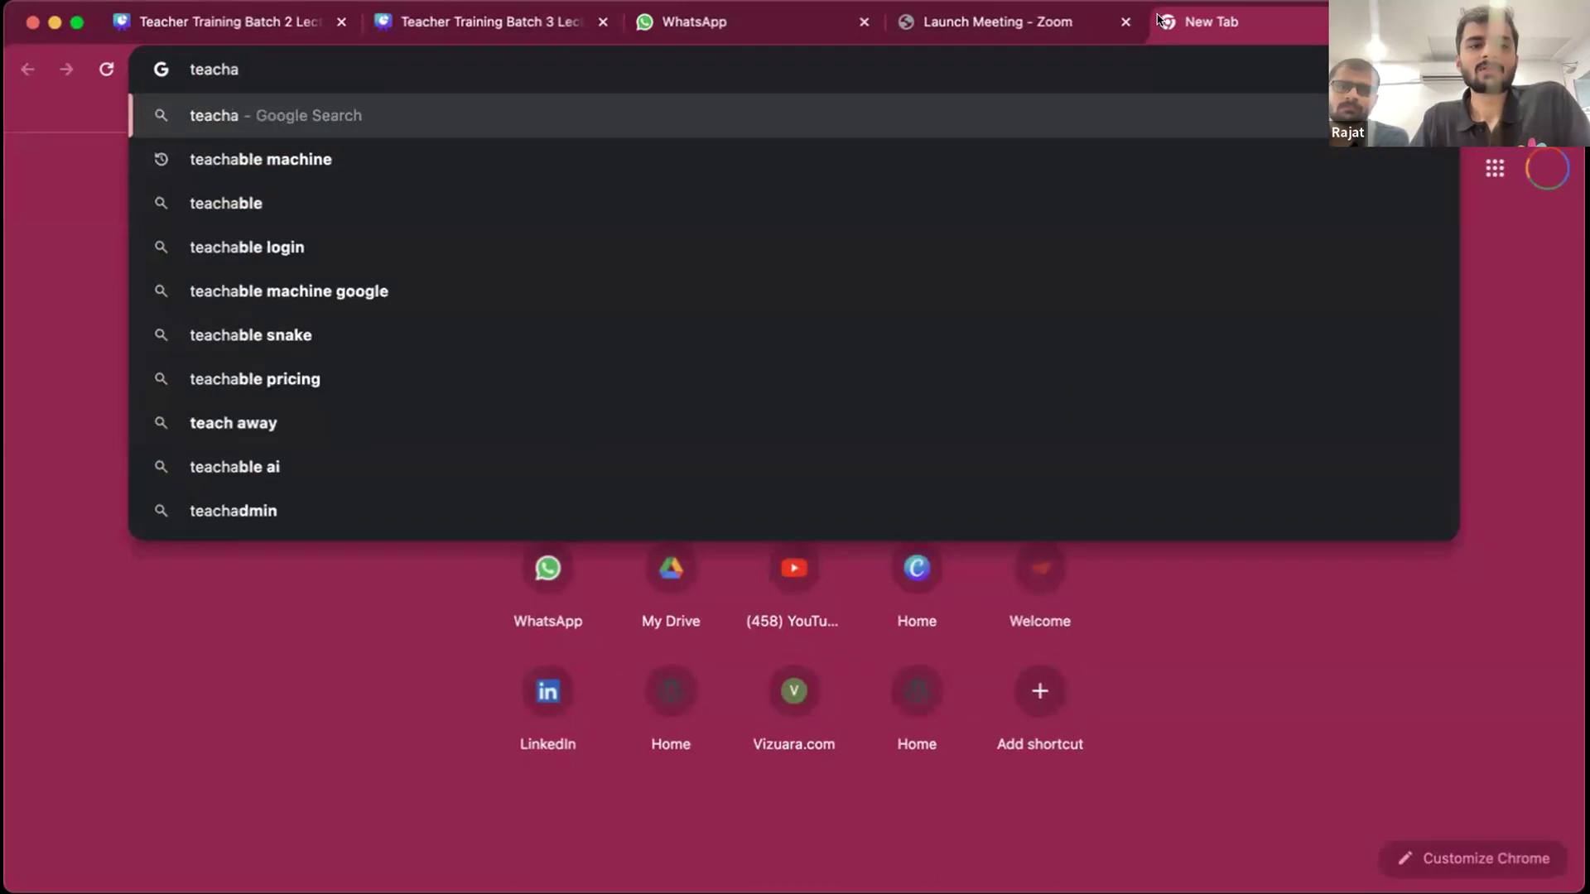
- Search Google for teachable machine and open the Teachable Machine website
{"action": "key", "text": "Return"}
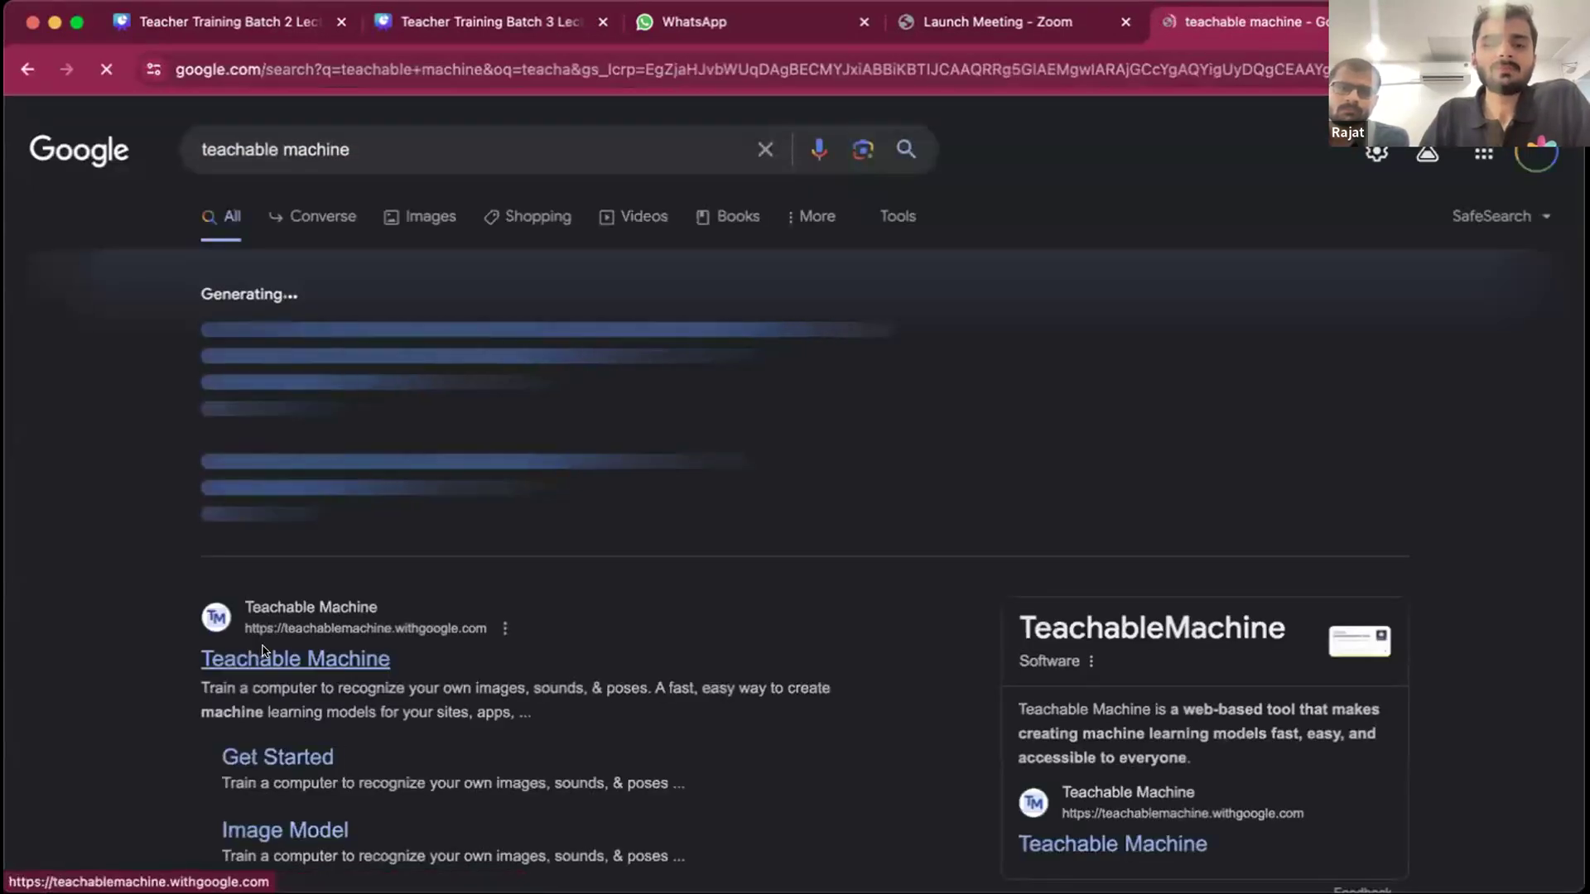
{"action": "left_click", "coordinate": [264, 652]}
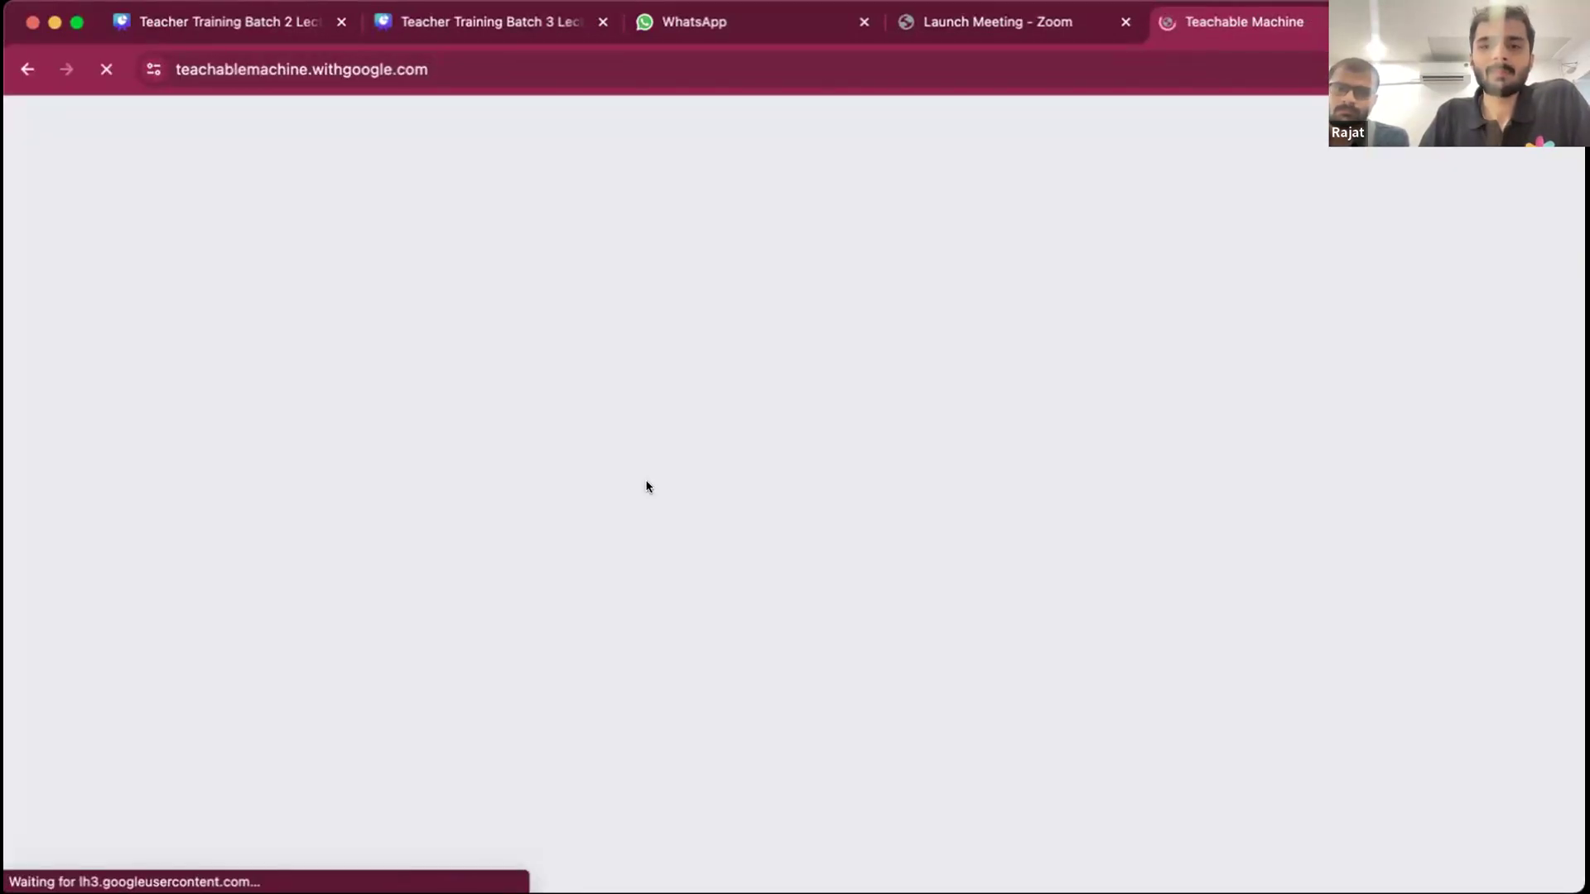
{"action": "scroll", "coordinate": [409, 637], "scroll_direction": "down", "scroll_amount": 6}
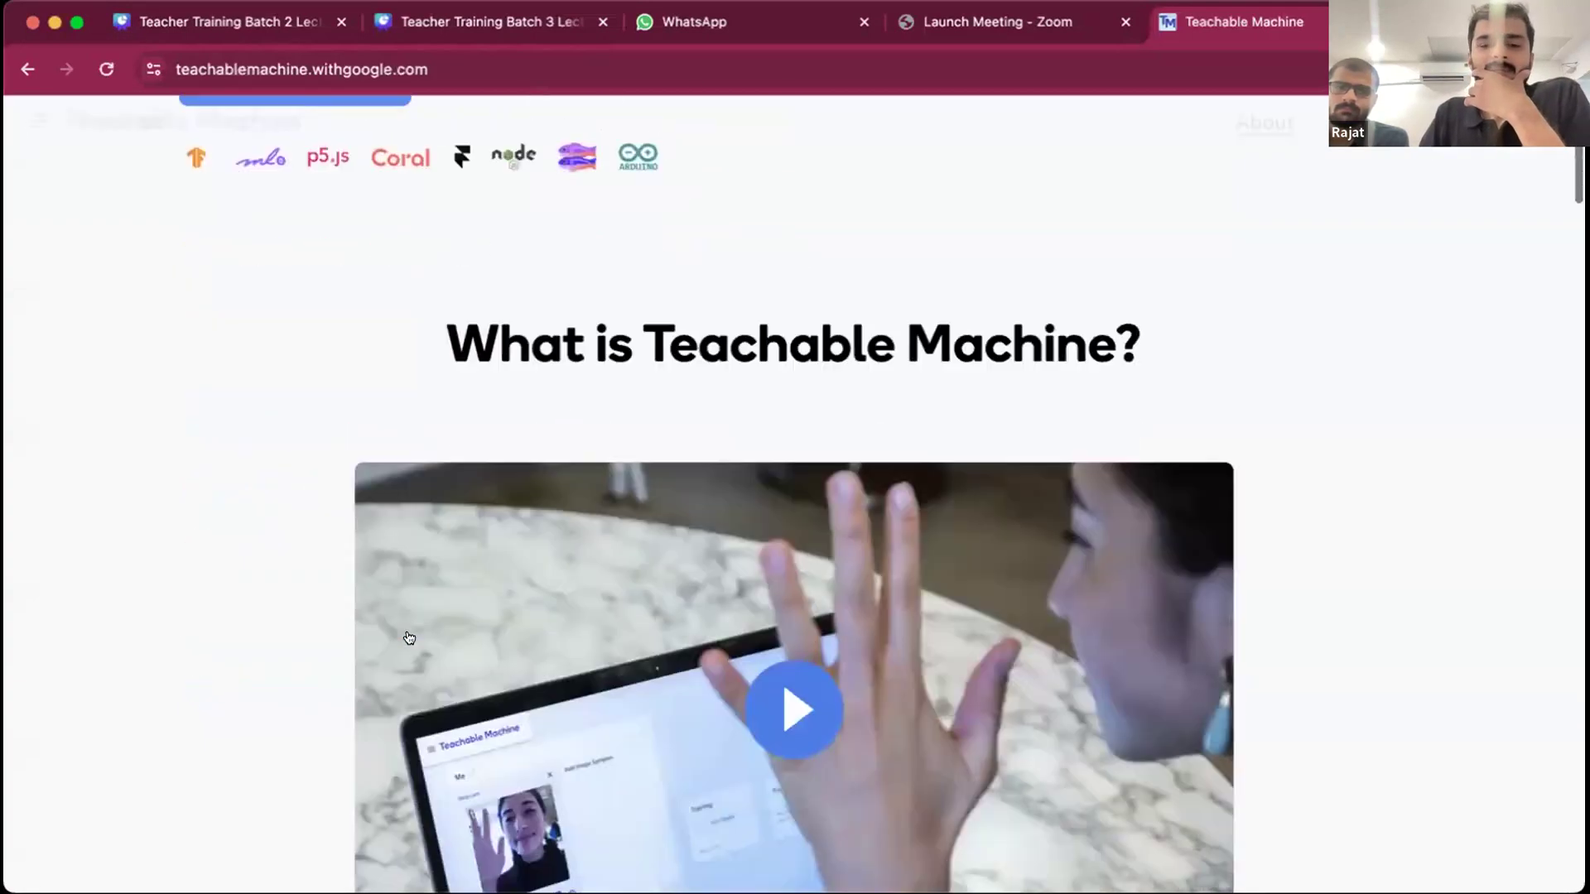
{"action": "scroll", "coordinate": [409, 638], "scroll_direction": "up", "scroll_amount": 10}
- Get started with a new image model project in Teachable Machine
{"action": "left_click", "coordinate": [295, 605]}
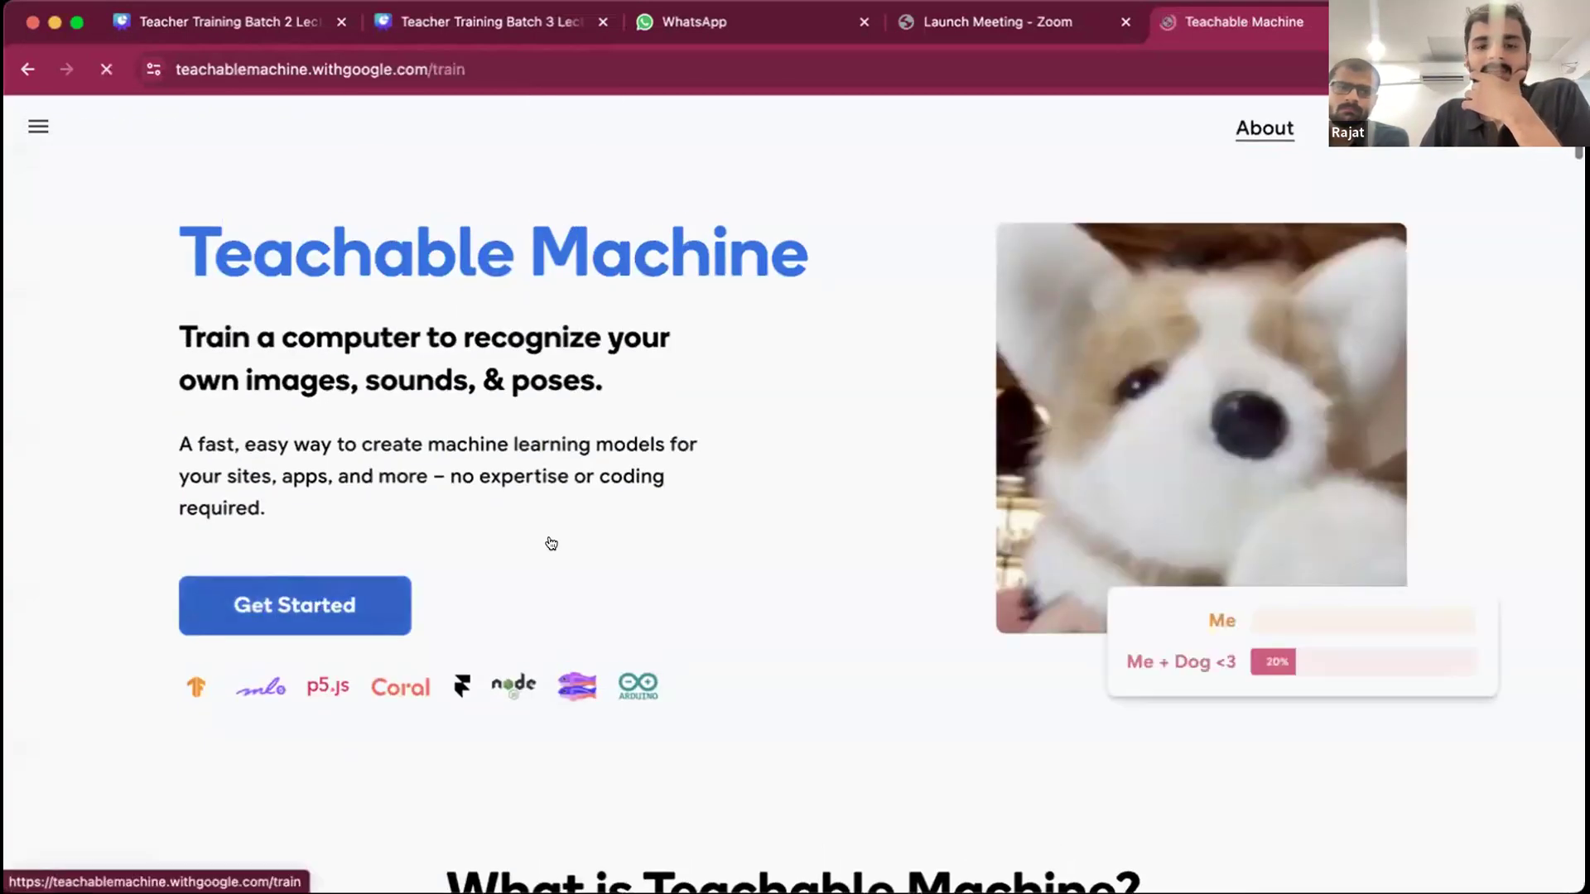
{"action": "left_click", "coordinate": [521, 538]}
{"action": "left_click", "coordinate": [522, 487]}
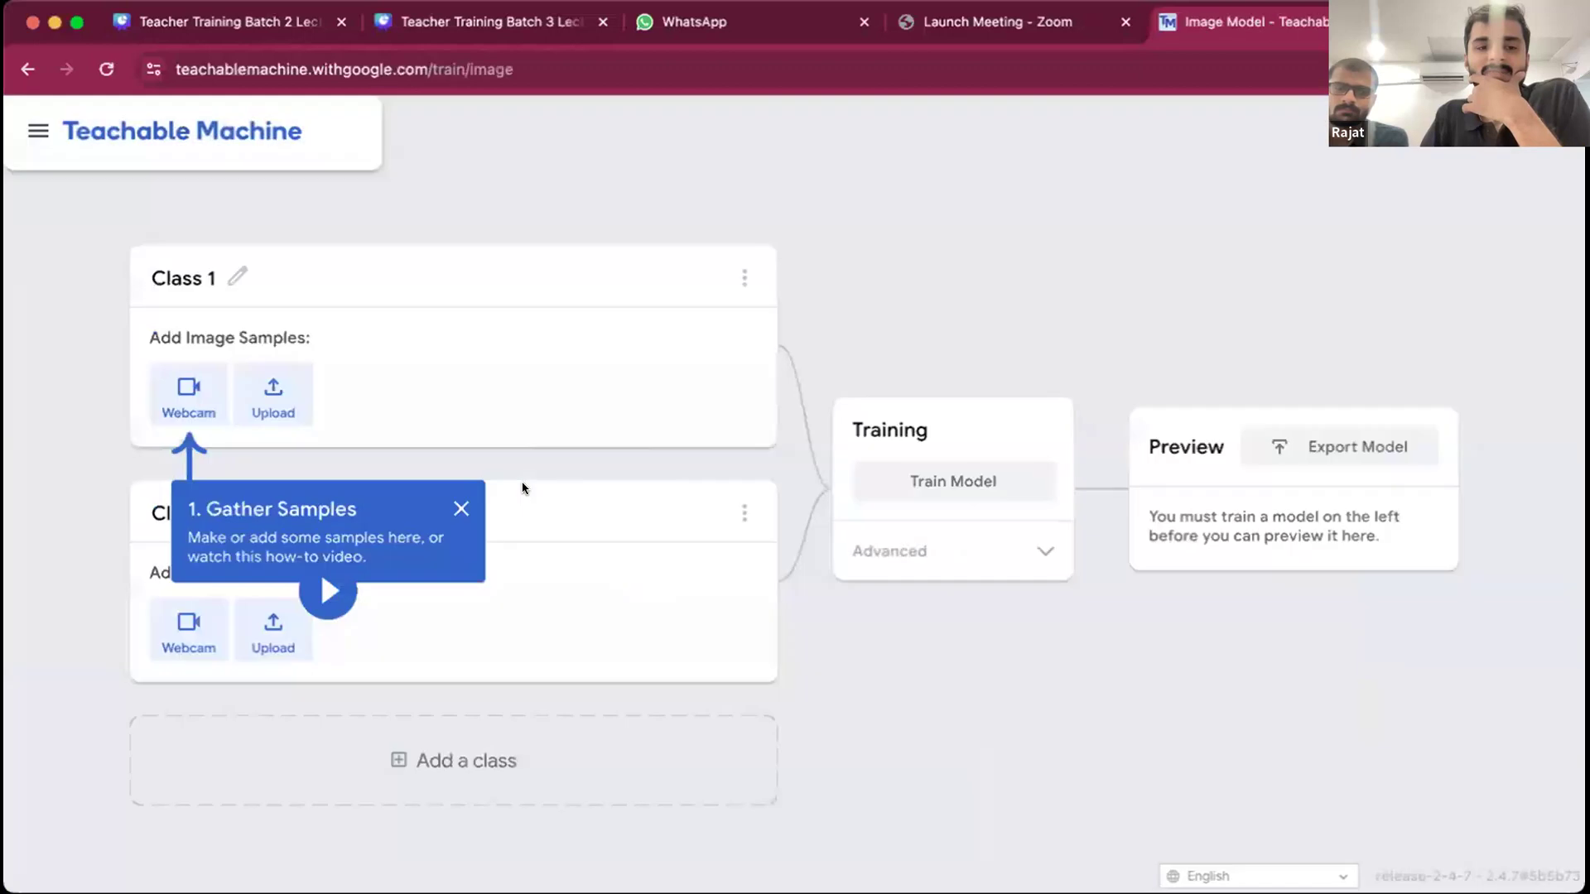
- Dismiss the Gather Samples tip and rename the two classes Carrot and Radish
{"action": "left_click", "coordinate": [461, 511]}
{"action": "left_click", "coordinate": [236, 279]}
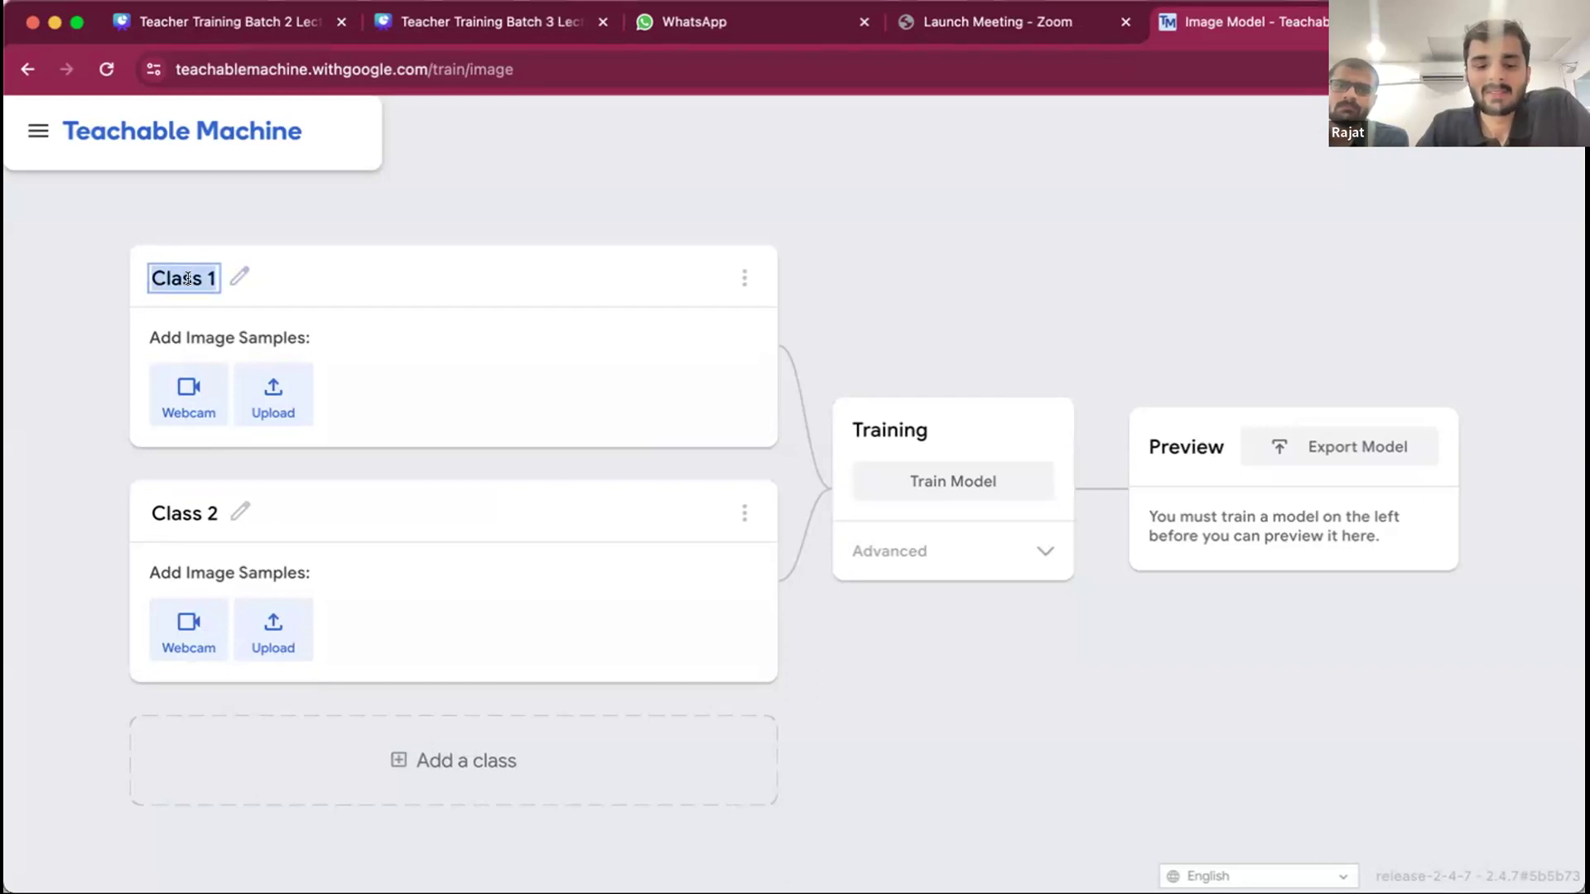
{"action": "type", "text": "Carrot"}
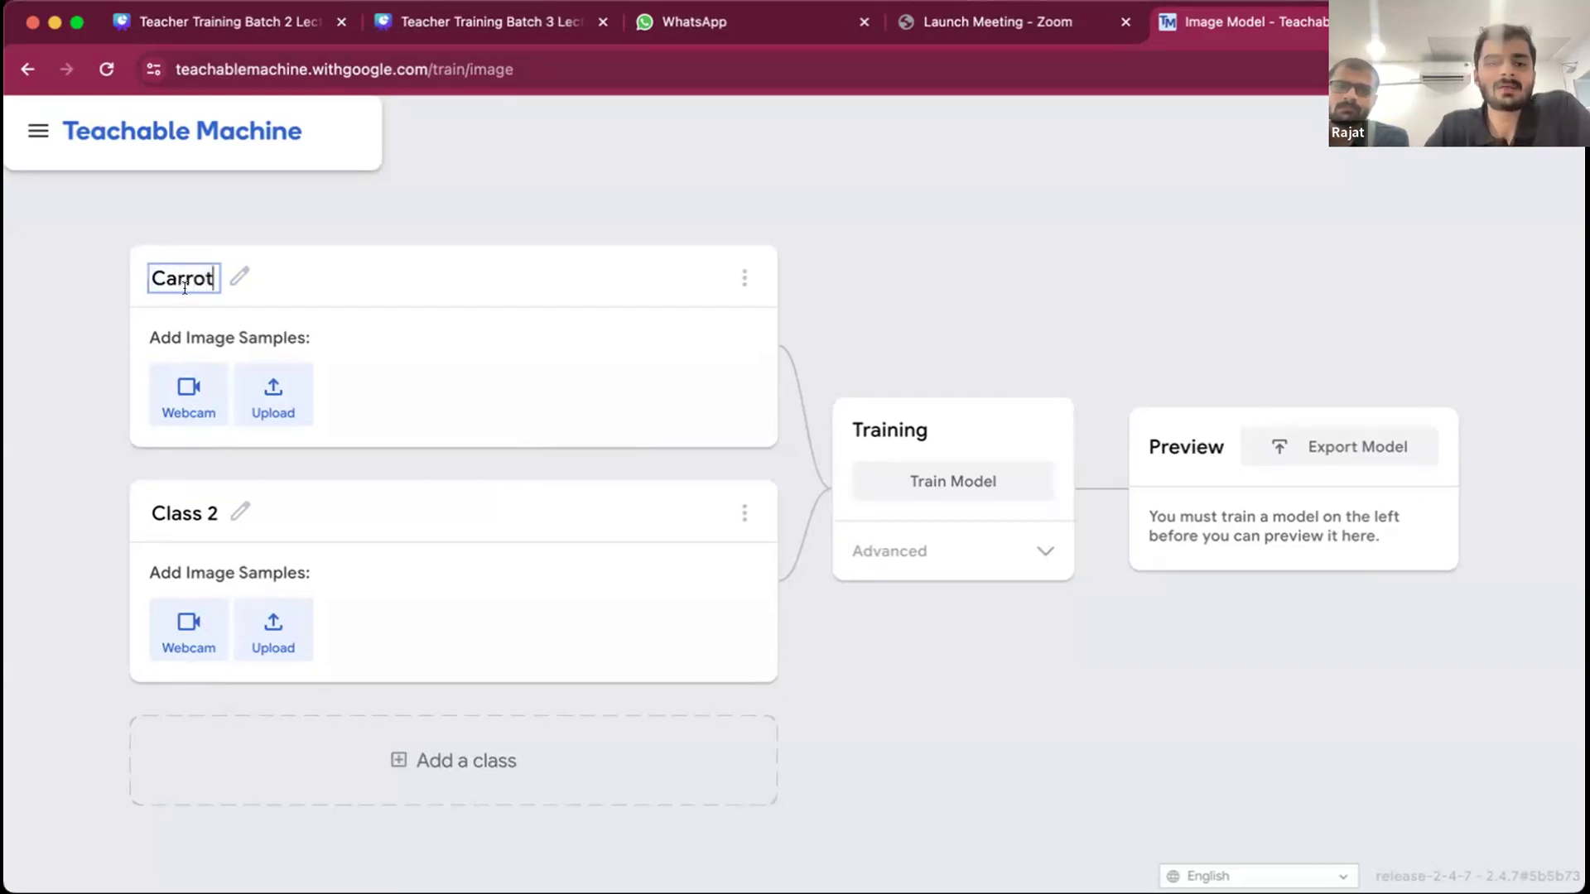
{"action": "left_click", "coordinate": [240, 512]}
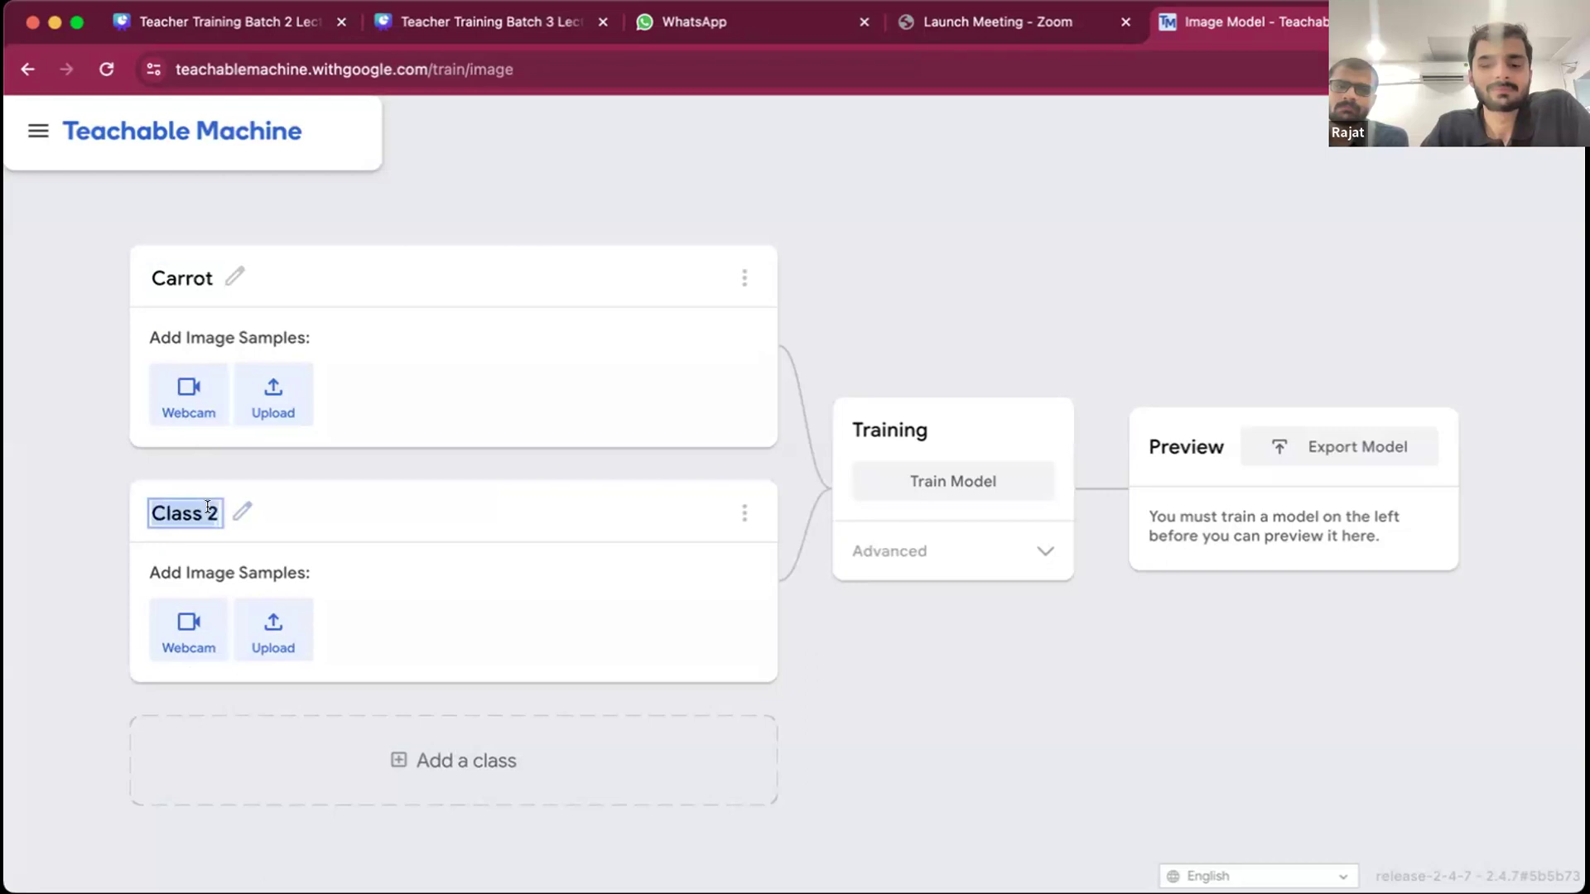
{"action": "type", "text": "Radish"}
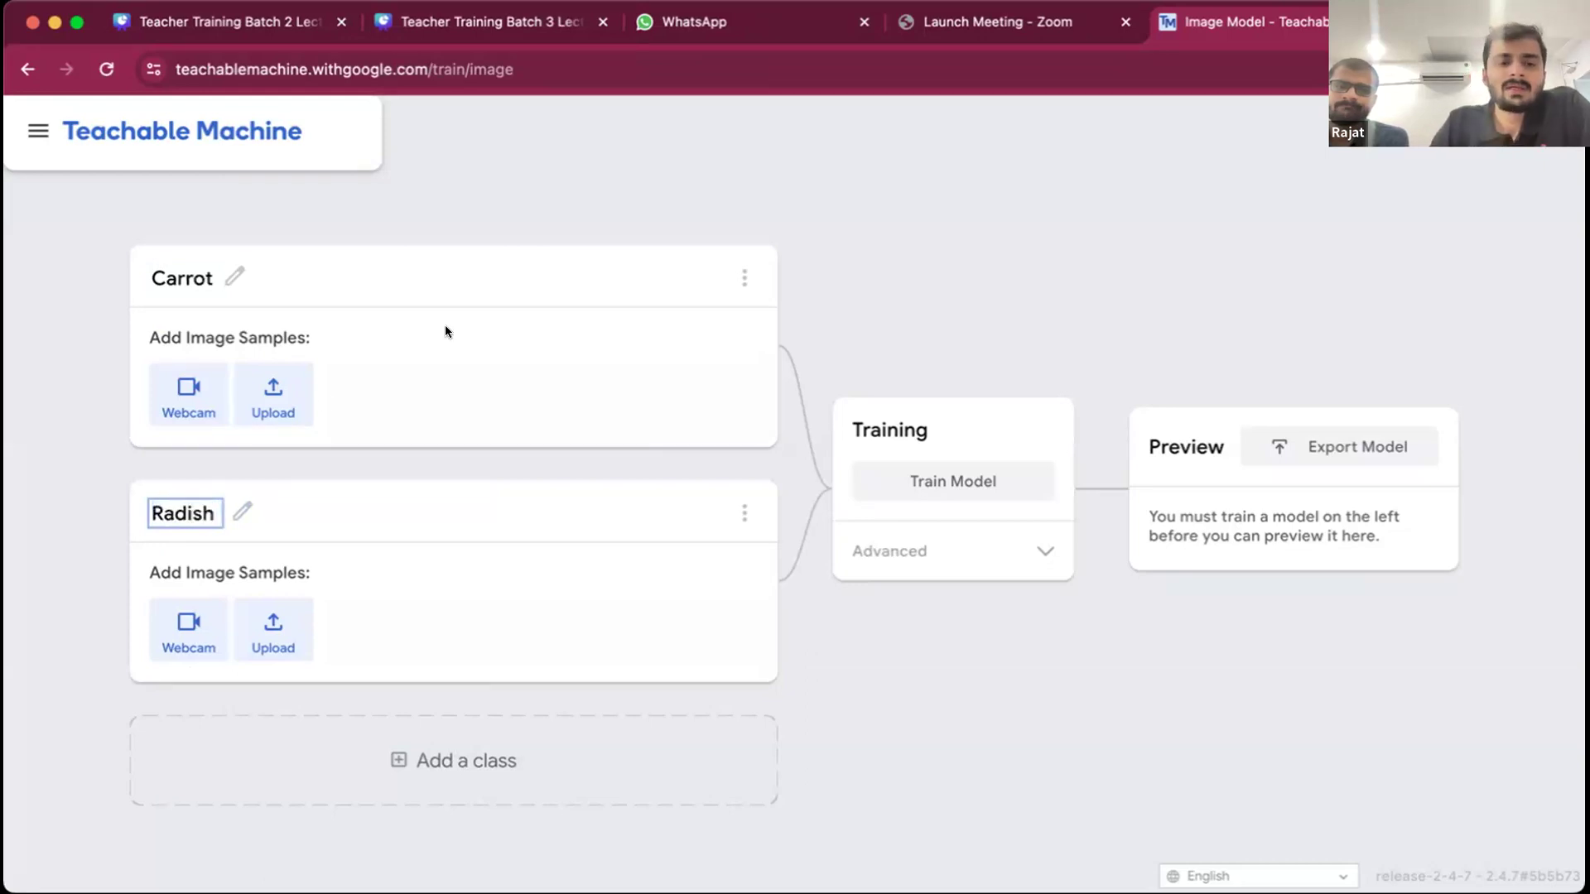
{"action": "left_click", "coordinate": [446, 335]}
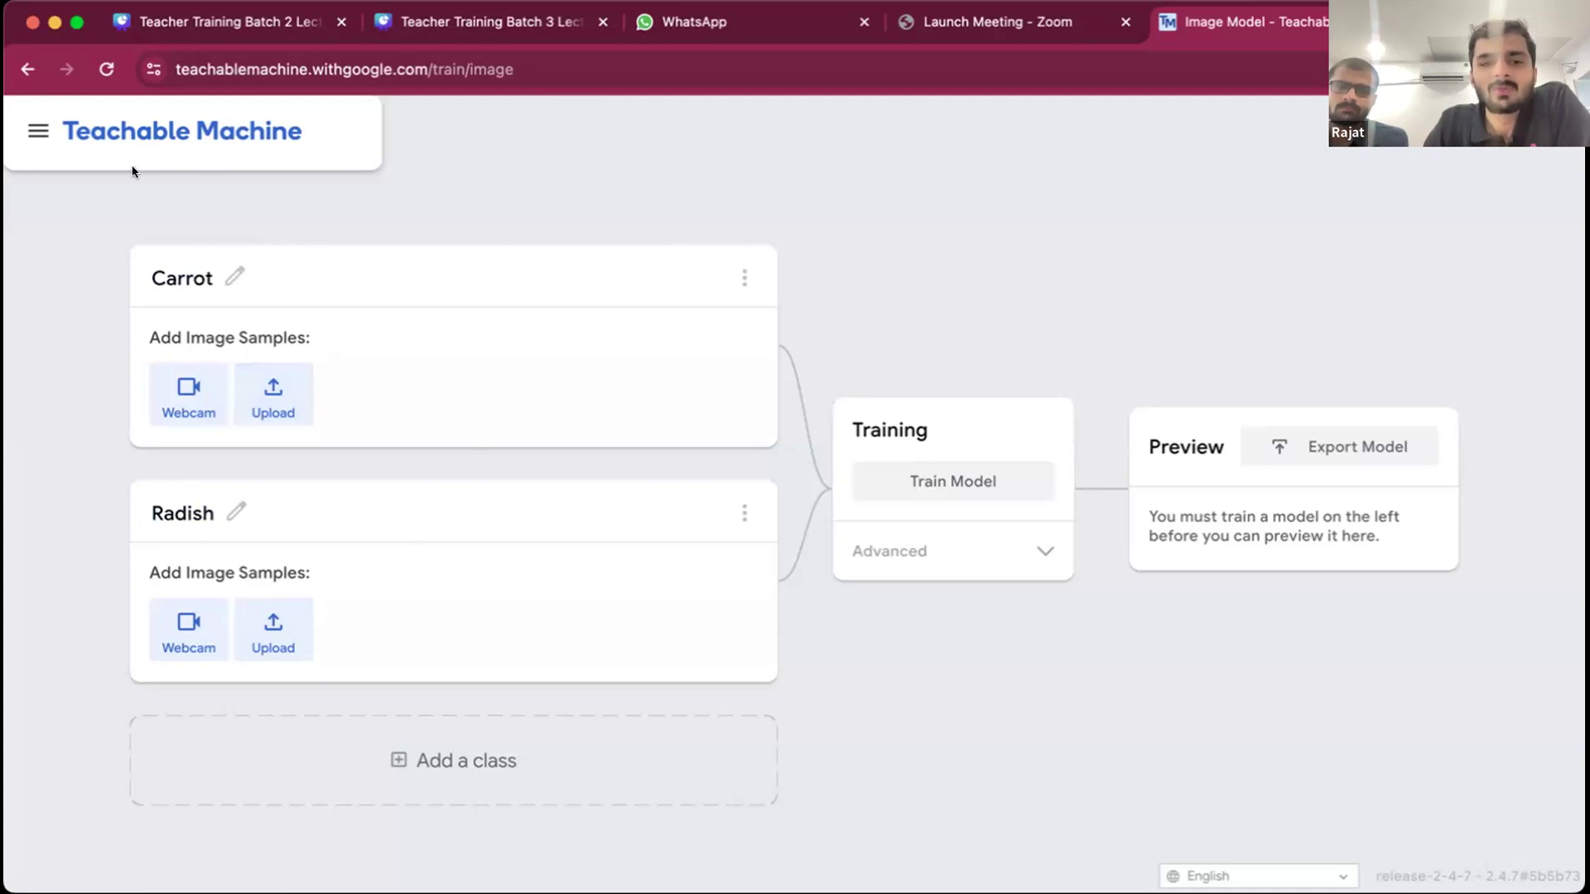
- Add two more classes below Radish, and reload the page to discard the project's changes
{"action": "left_click", "coordinate": [428, 766]}
{"action": "scroll", "coordinate": [431, 759], "scroll_direction": "down", "scroll_amount": 2}
{"action": "left_click", "coordinate": [439, 812]}
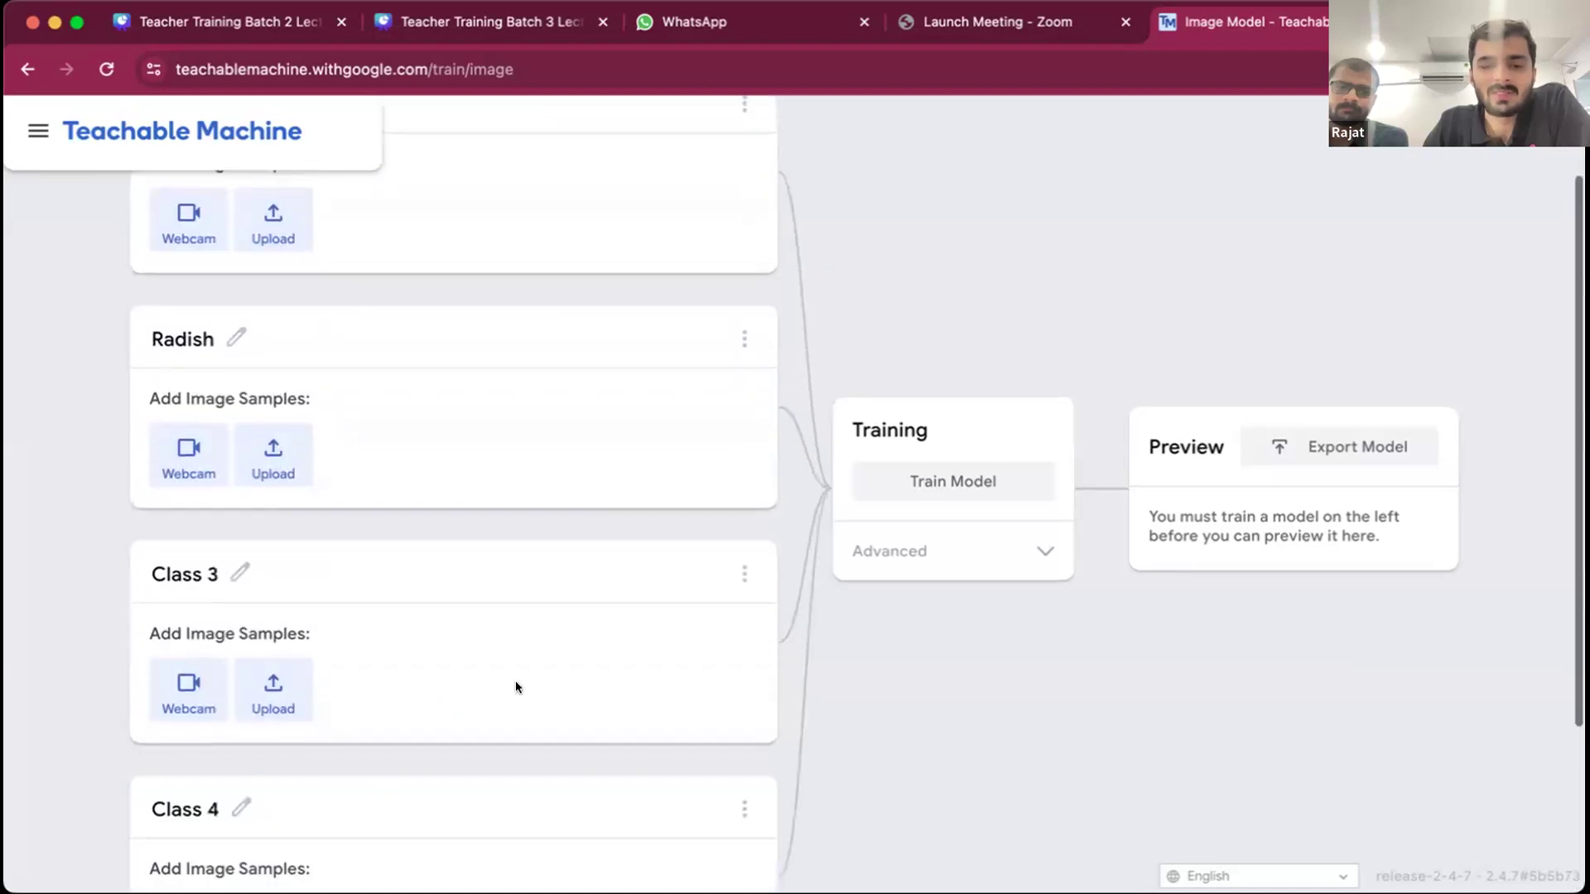
{"action": "scroll", "coordinate": [537, 609], "scroll_direction": "up", "scroll_amount": 2}
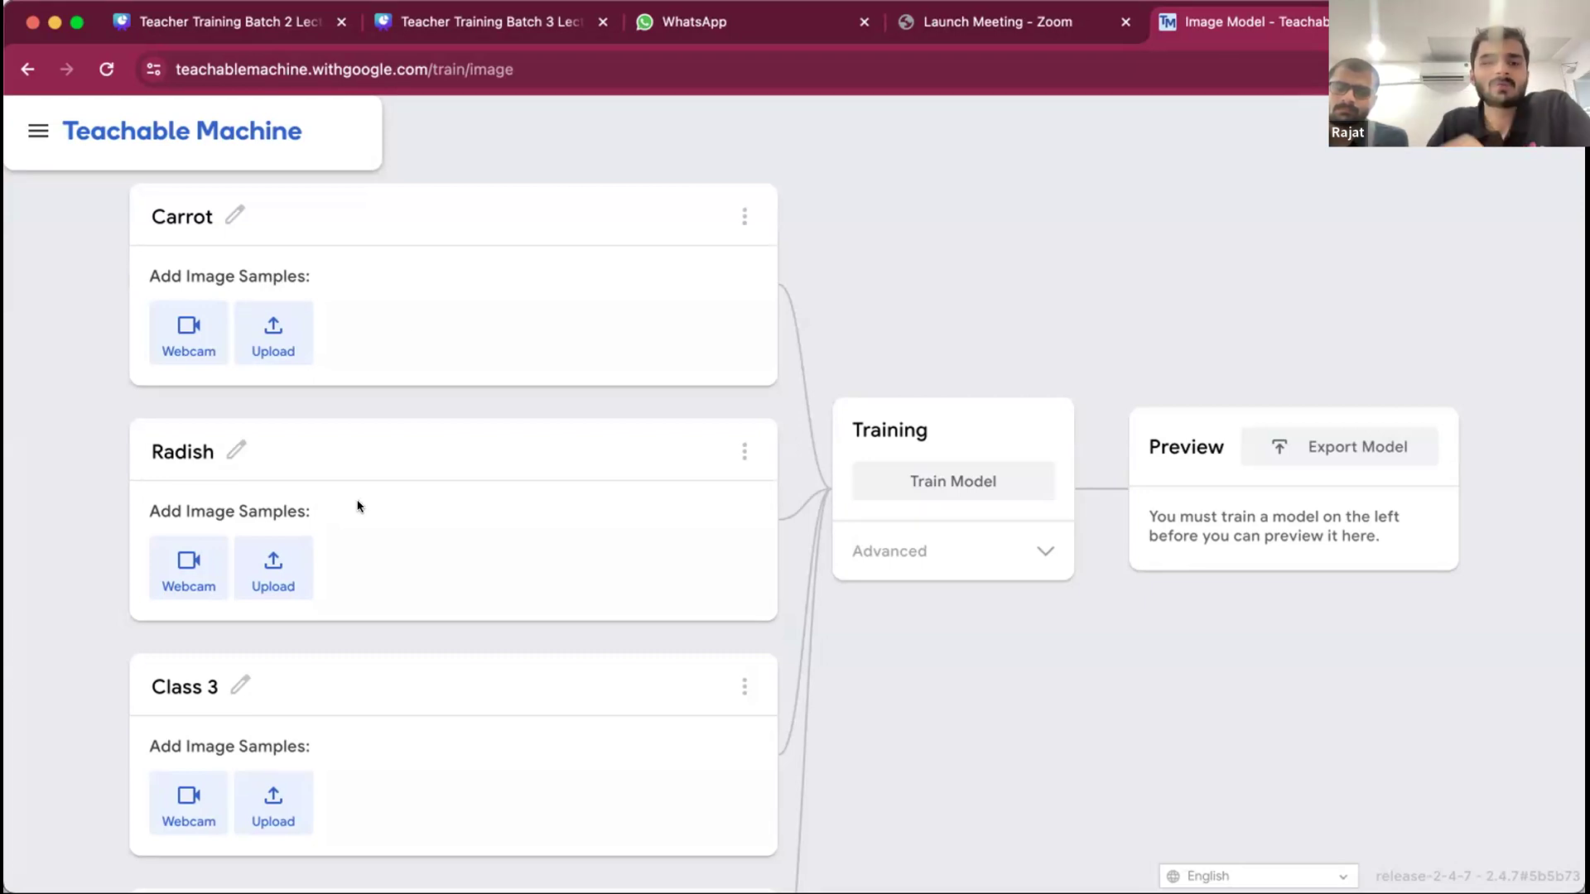
{"action": "left_click", "coordinate": [106, 69]}
{"action": "left_click", "coordinate": [859, 357]}
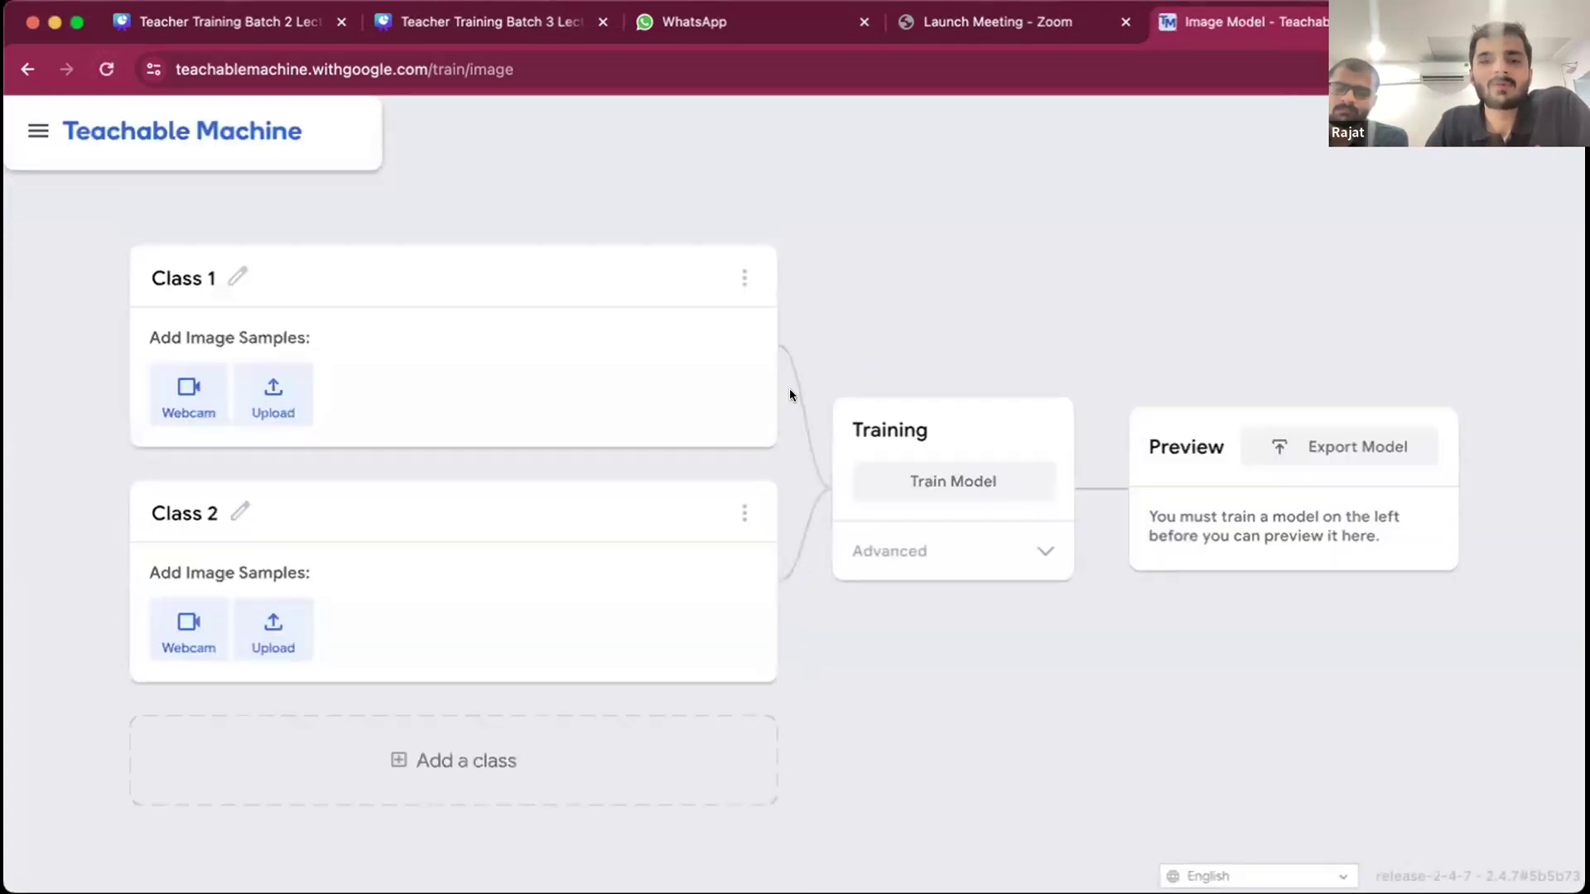
- Rename Class 1 as Dogs and Class 2 as Cats
{"action": "left_click", "coordinate": [238, 275]}
{"action": "type", "text": "Dogs"}
{"action": "left_click", "coordinate": [193, 511]}
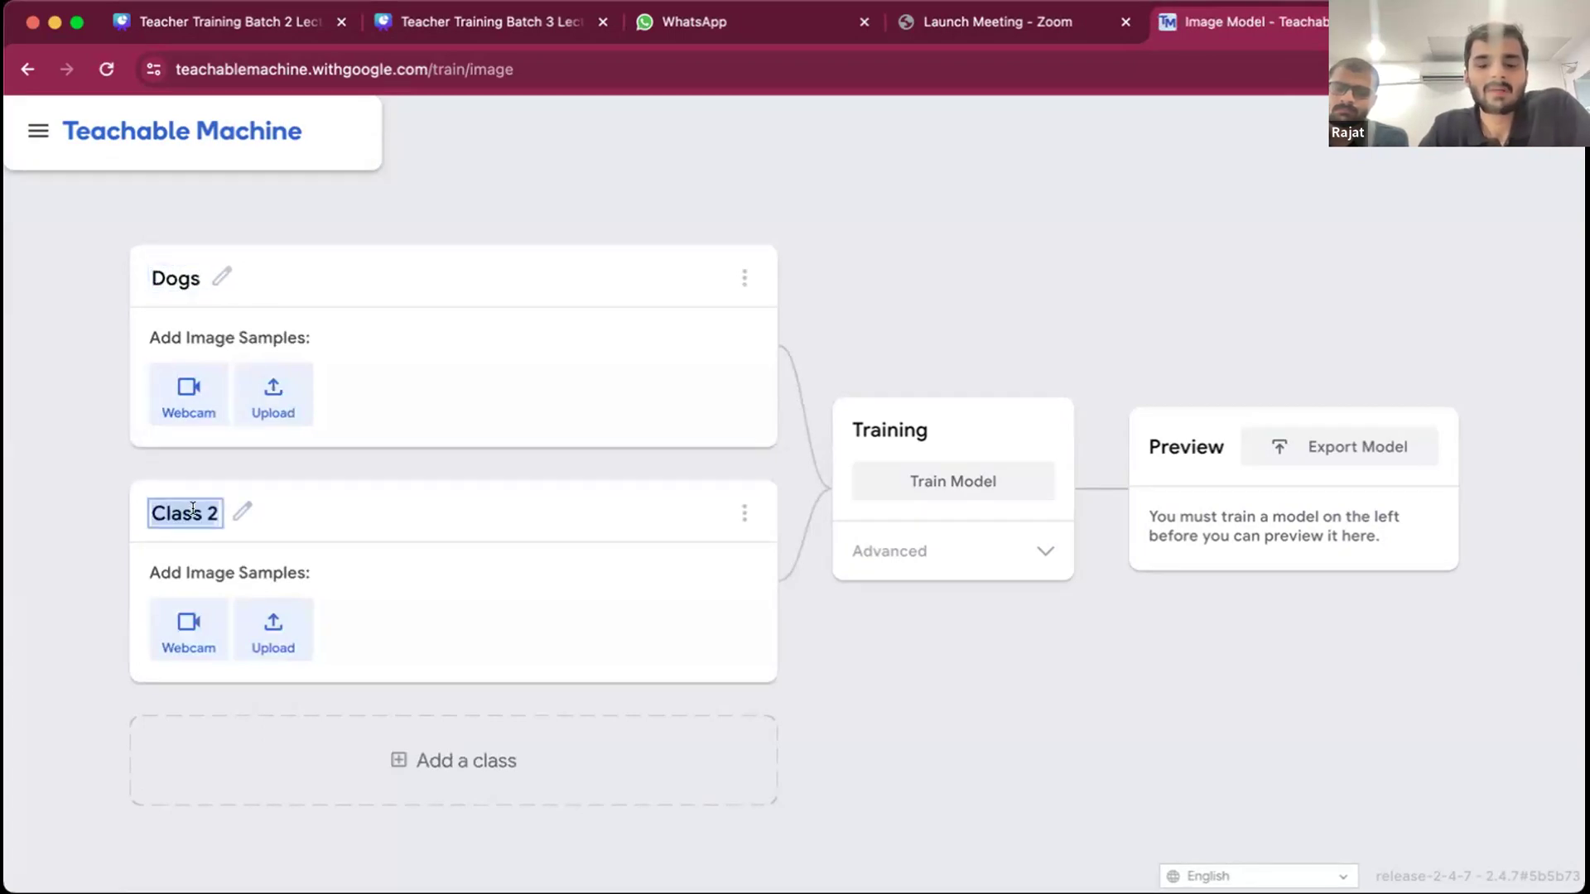
{"action": "type", "text": "Cats"}
{"action": "left_click", "coordinate": [445, 345]}
- Upload a puppy image from the computer as a sample for the Dogs class
{"action": "left_click", "coordinate": [273, 394]}
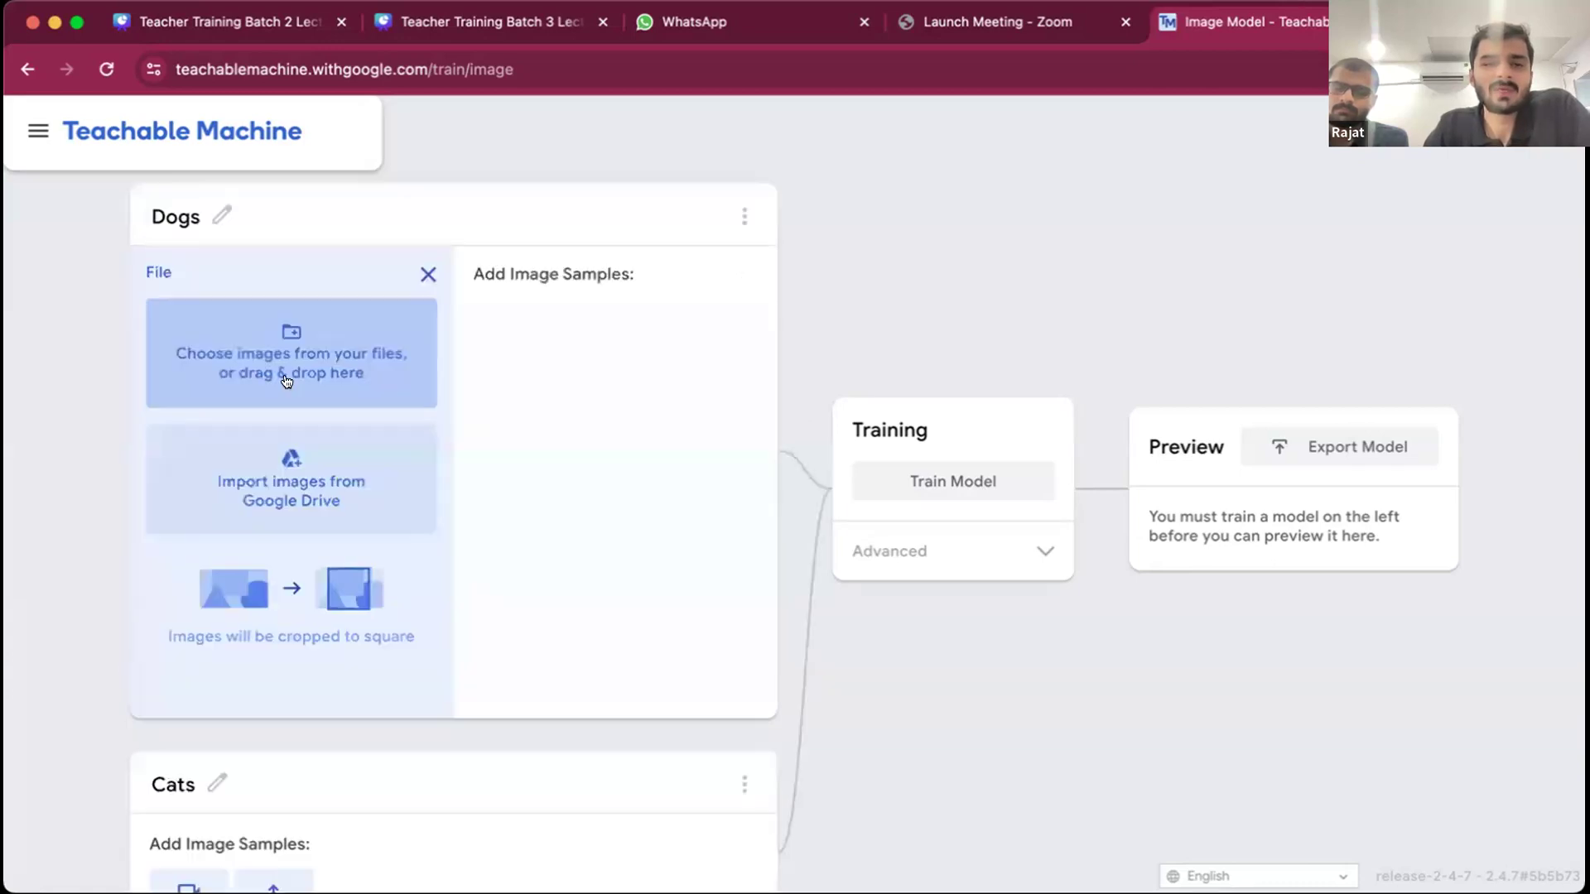
{"action": "left_click", "coordinate": [305, 338]}
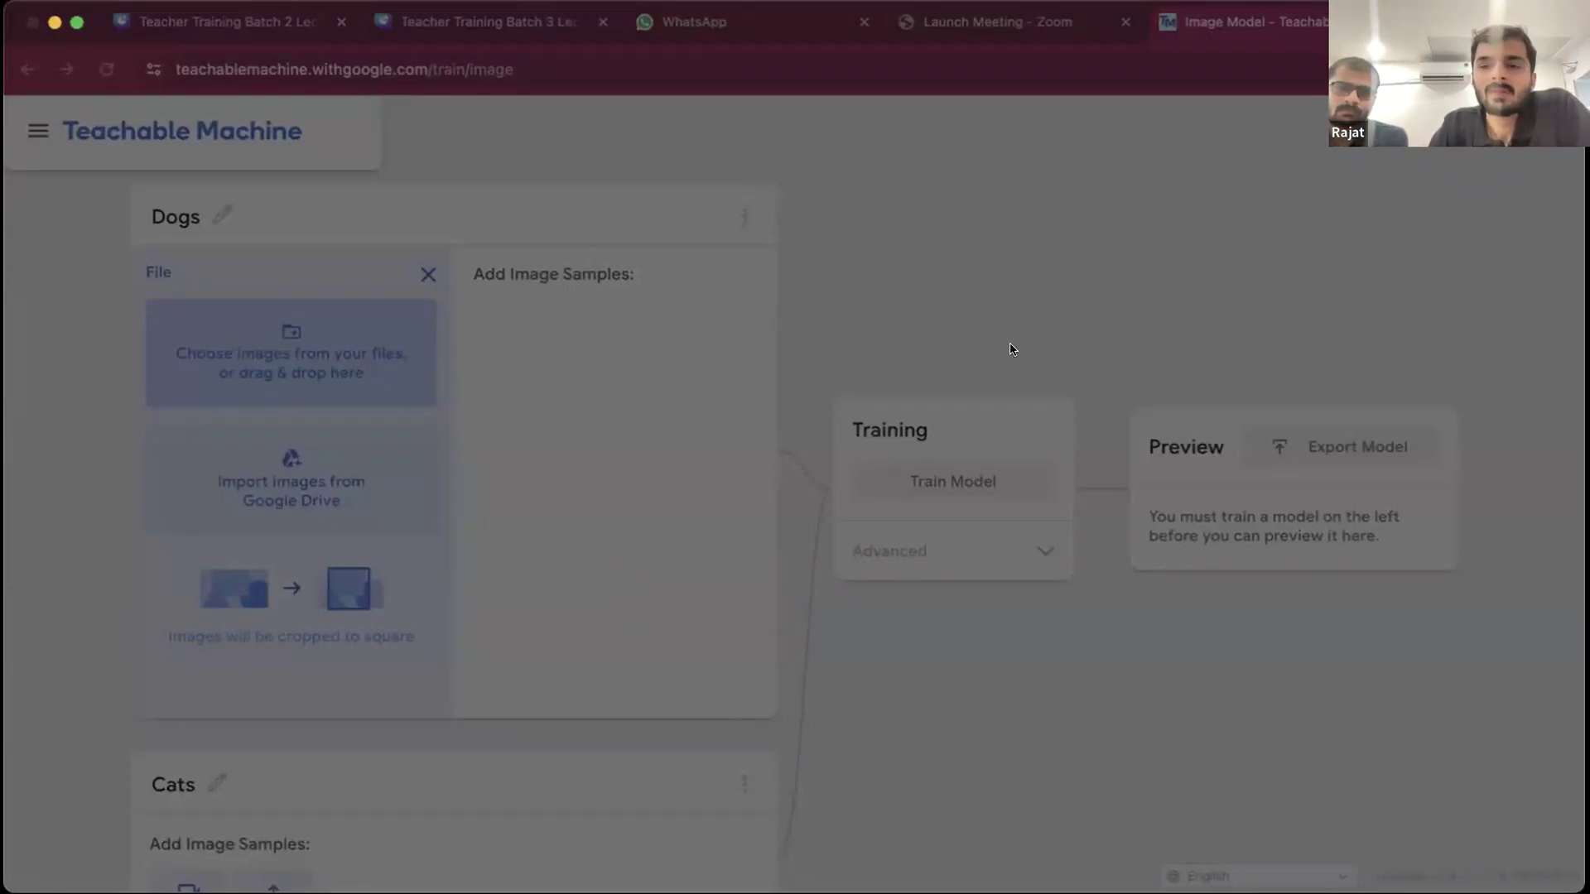
{"action": "left_click", "coordinate": [1158, 664]}
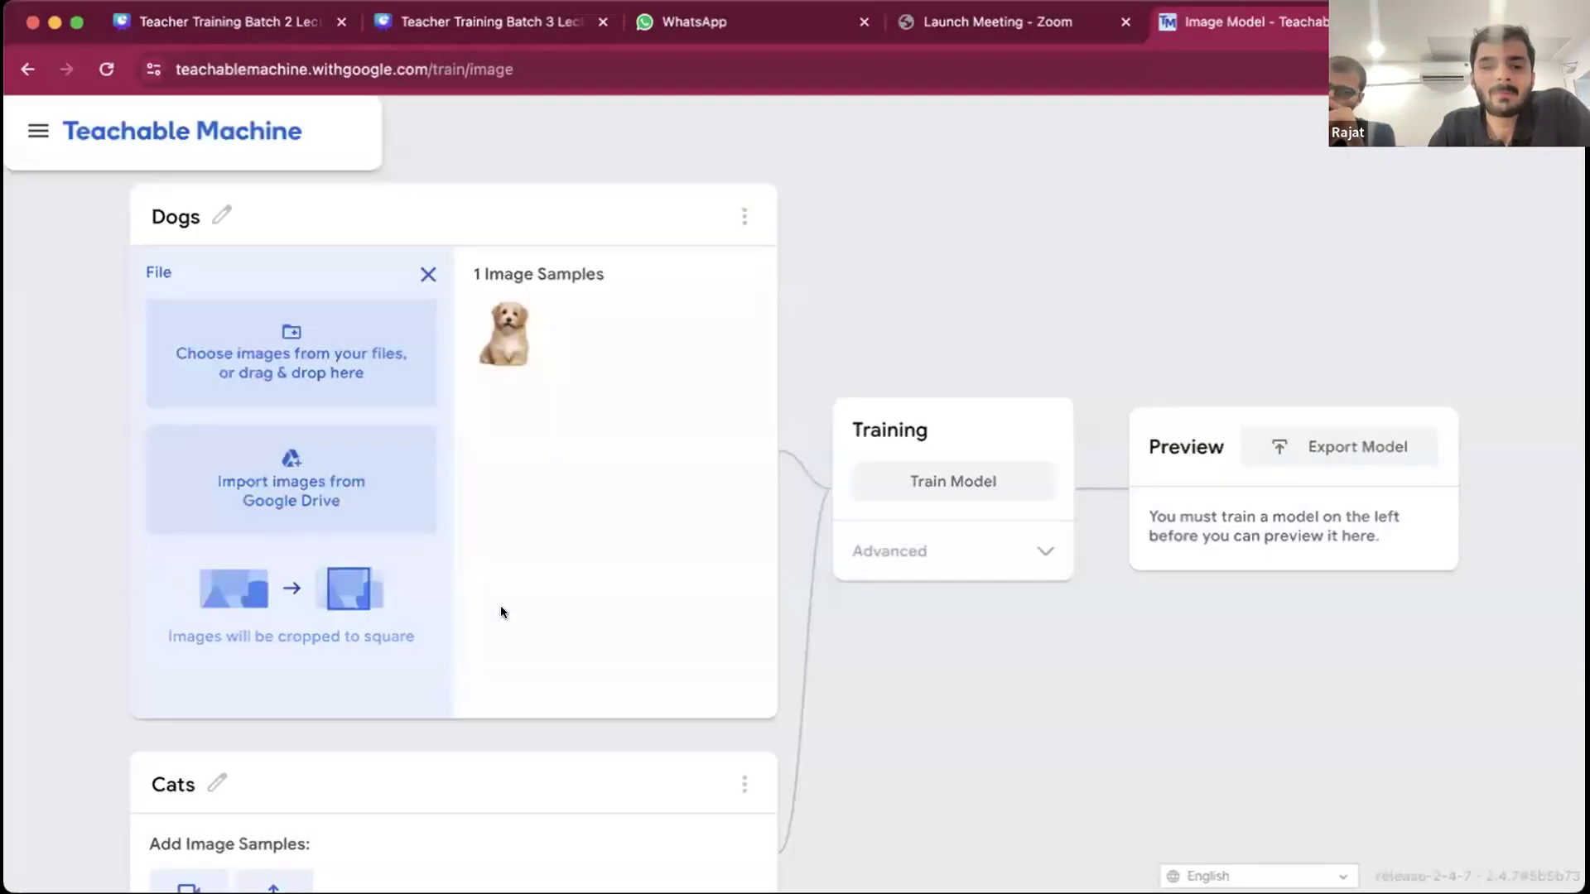
- Upload an image of a cat on grass from the computer as a sample for the Cats class
{"action": "scroll", "coordinate": [500, 611], "scroll_direction": "down", "scroll_amount": 3}
{"action": "left_click", "coordinate": [266, 688]}
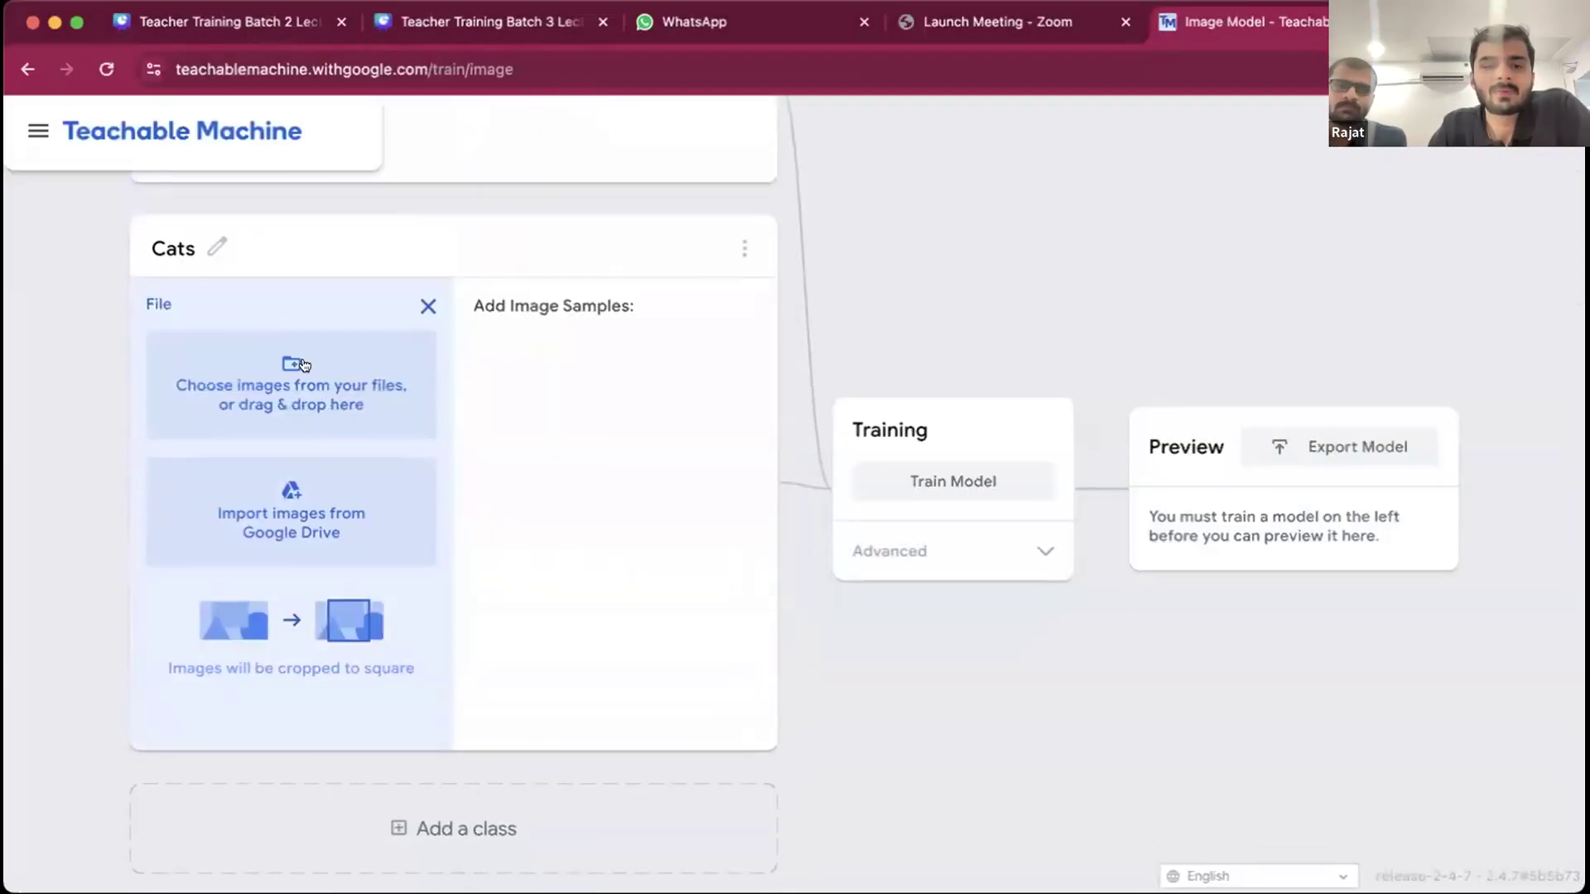
{"action": "left_click", "coordinate": [346, 355]}
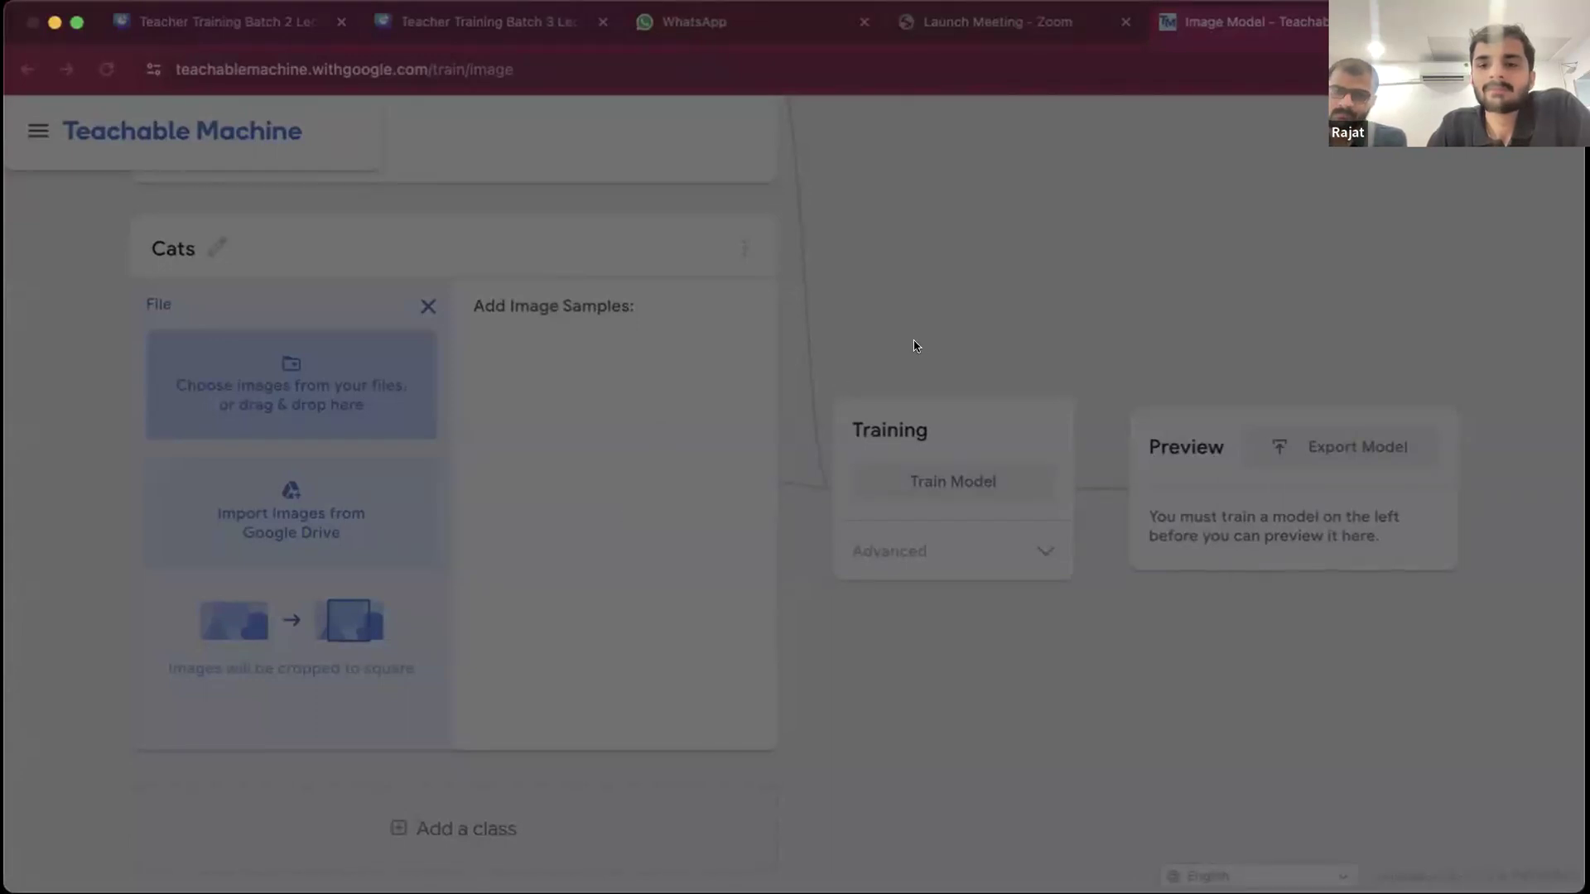
{"action": "left_click", "coordinate": [1169, 659]}
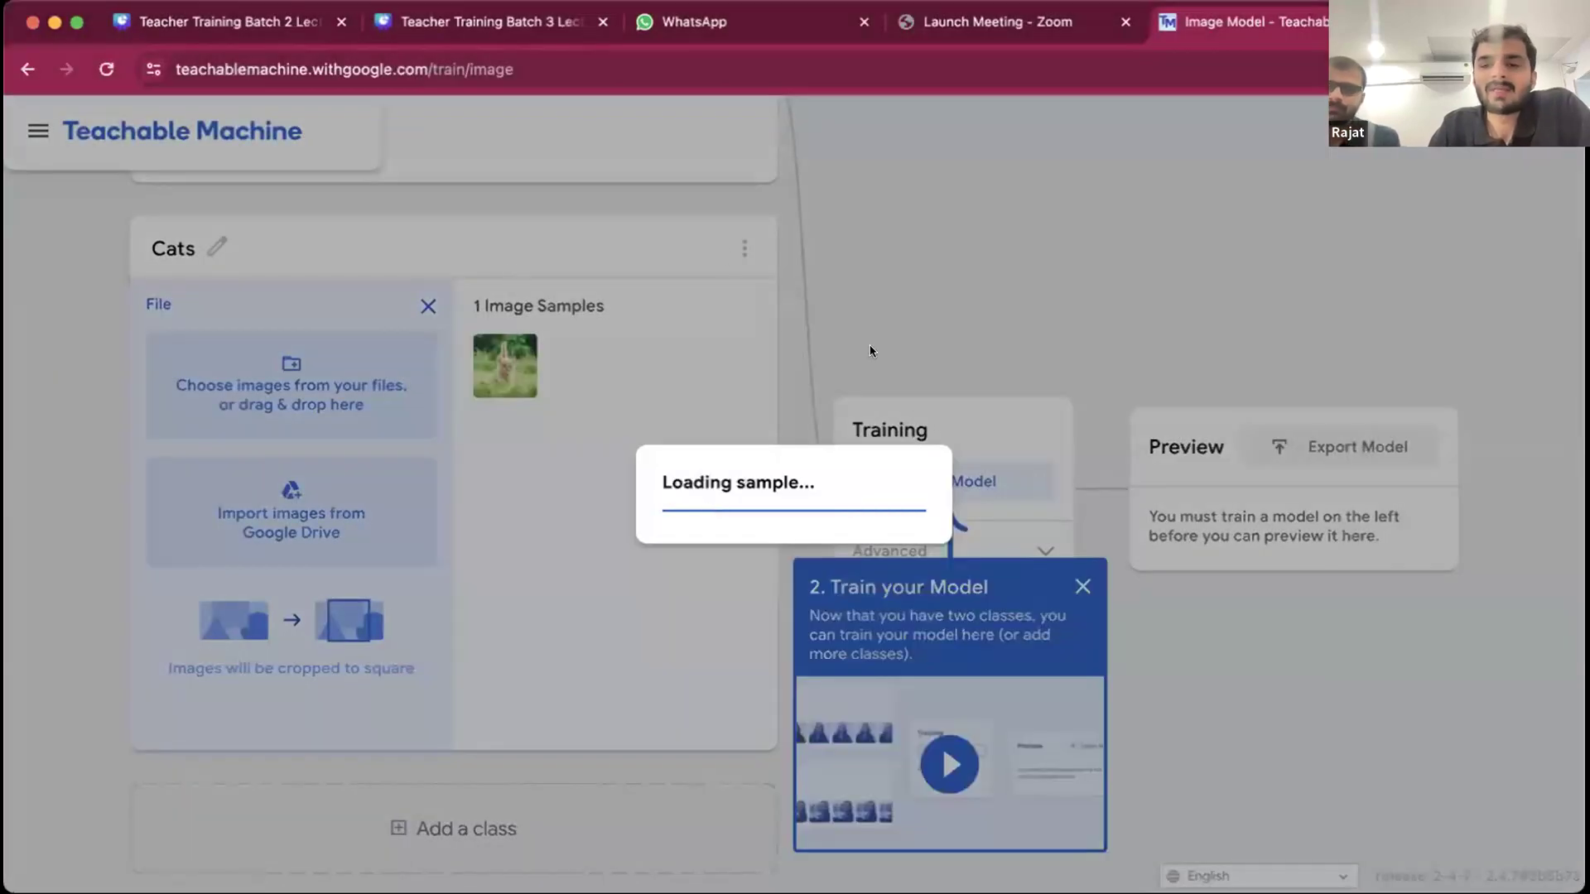
- Train the model on the Dogs and Cats samples and dismiss the Export your model tip
{"action": "scroll", "coordinate": [621, 305], "scroll_direction": "up", "scroll_amount": 3}
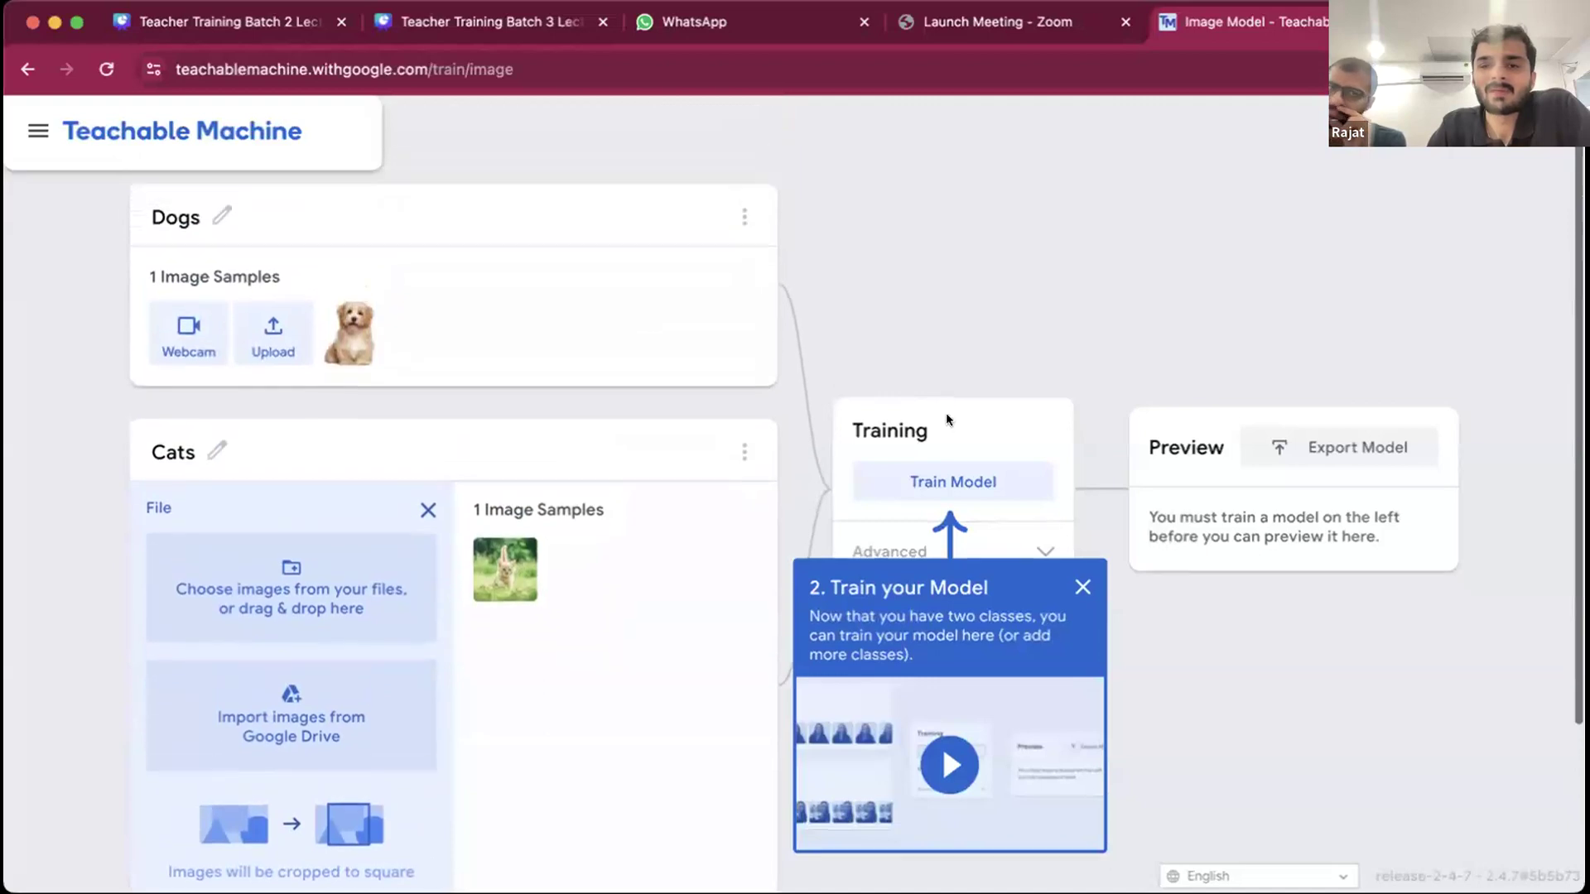
{"action": "left_click", "coordinate": [931, 478]}
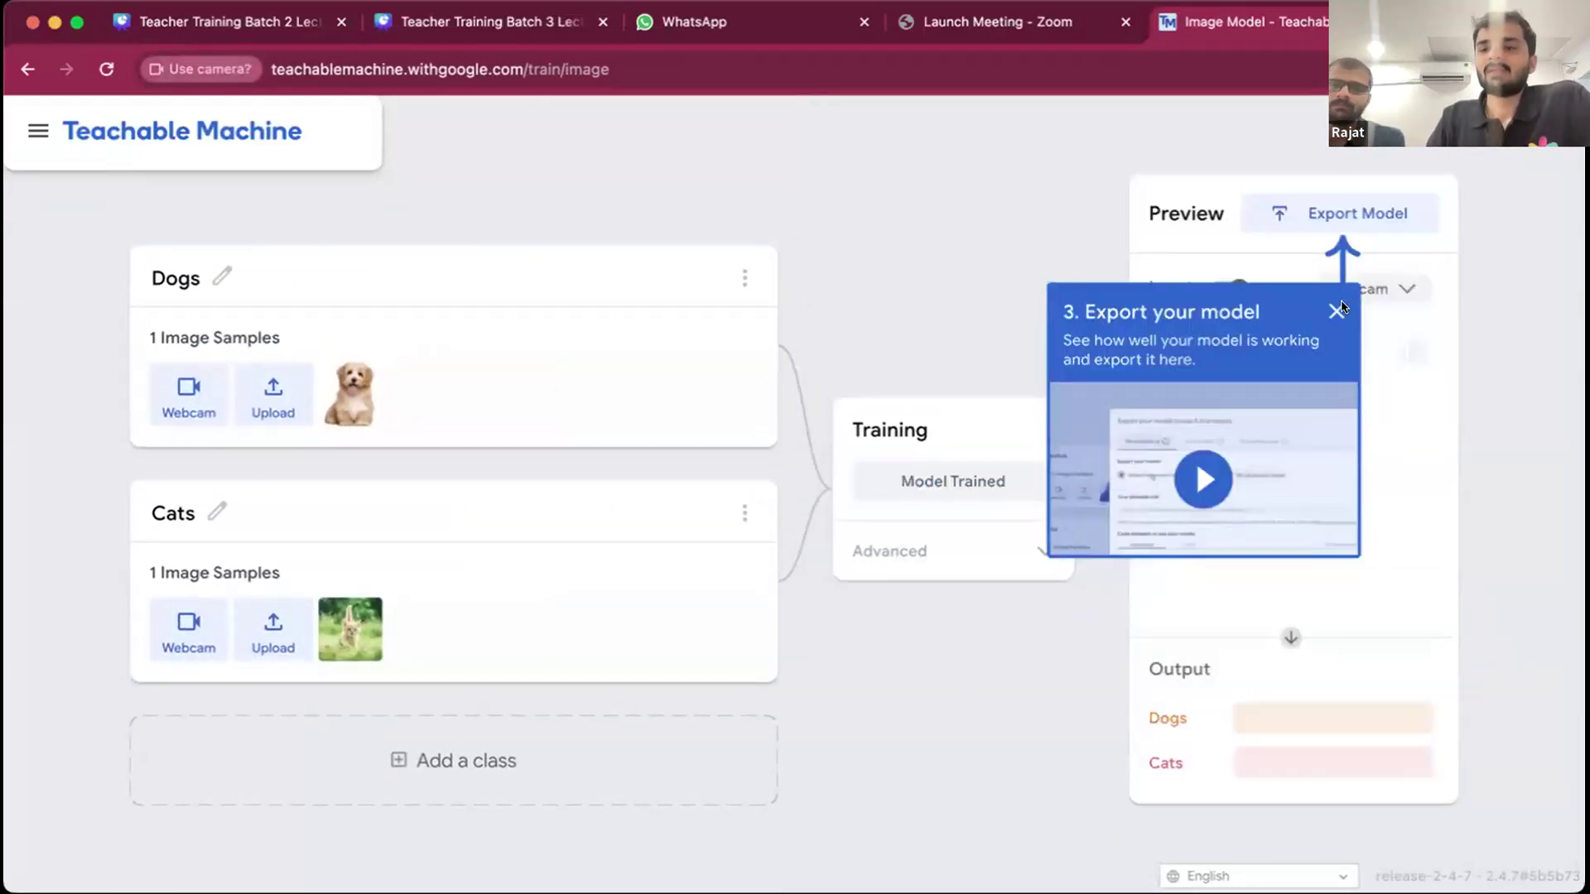
{"action": "left_click", "coordinate": [1337, 310]}
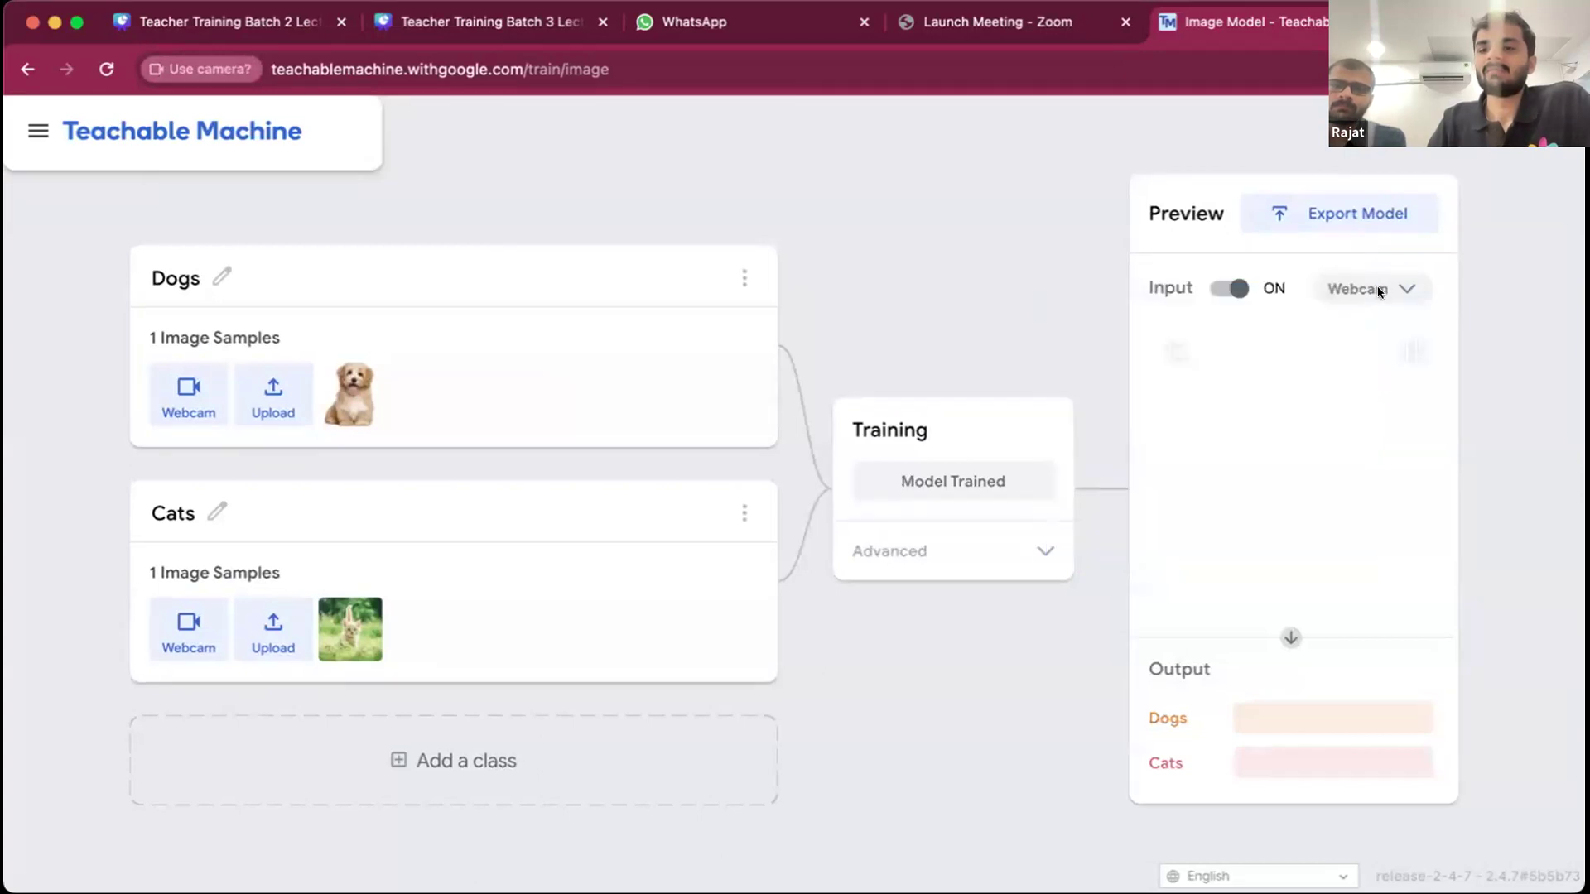
- Switch the preview input from Webcam to File and test the trained model with a close-up cat photo
{"action": "left_click", "coordinate": [1366, 311]}
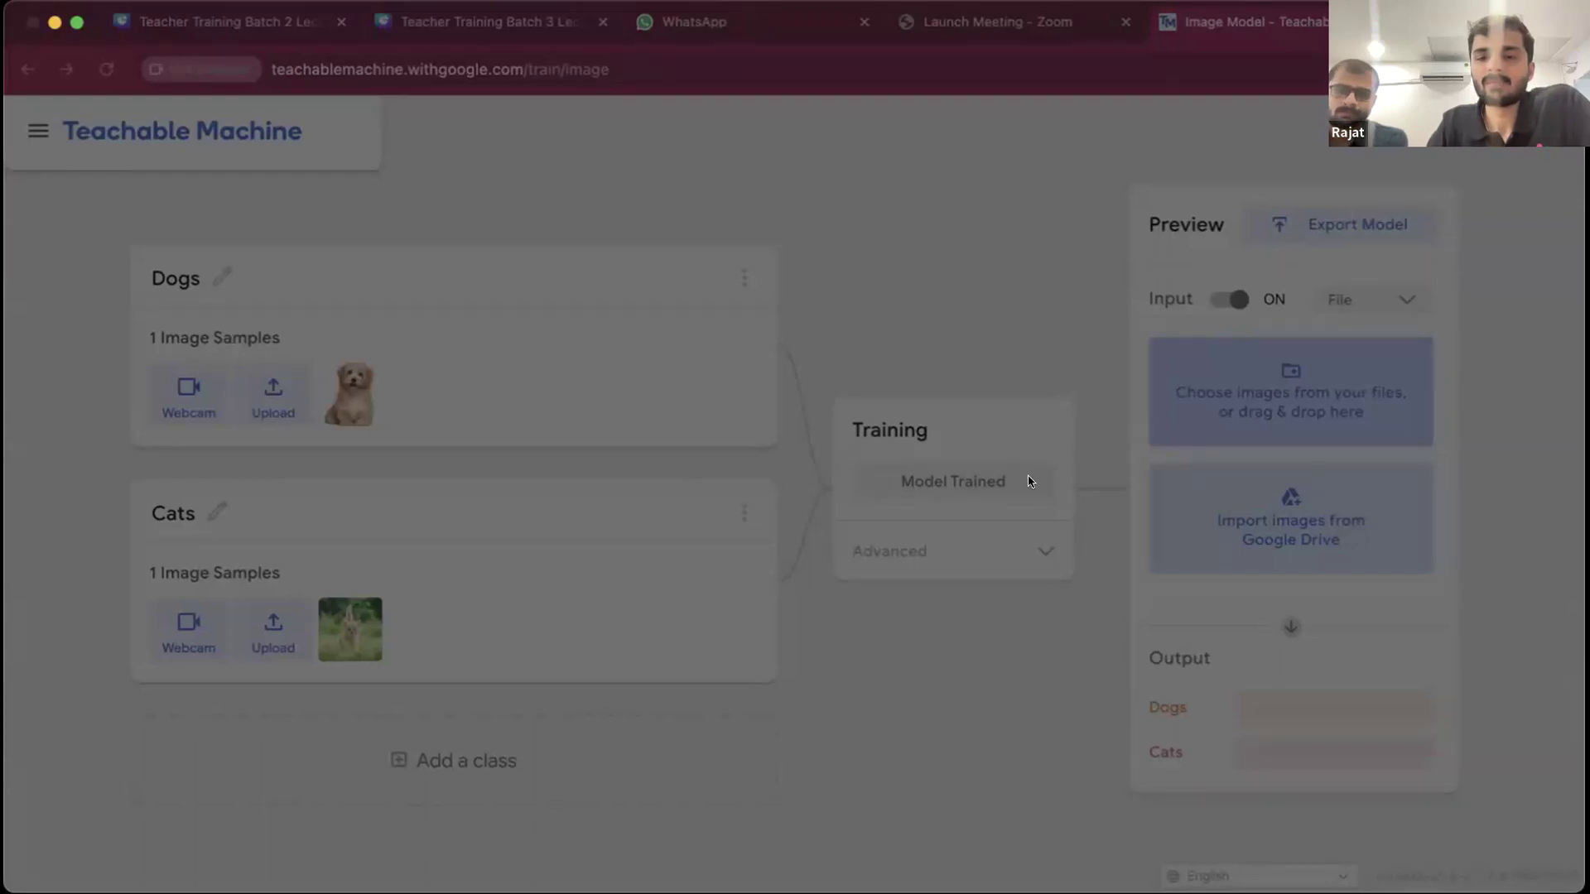
{"action": "left_click", "coordinate": [1150, 664]}
{"action": "scroll", "coordinate": [1319, 648], "scroll_direction": "down", "scroll_amount": 3}
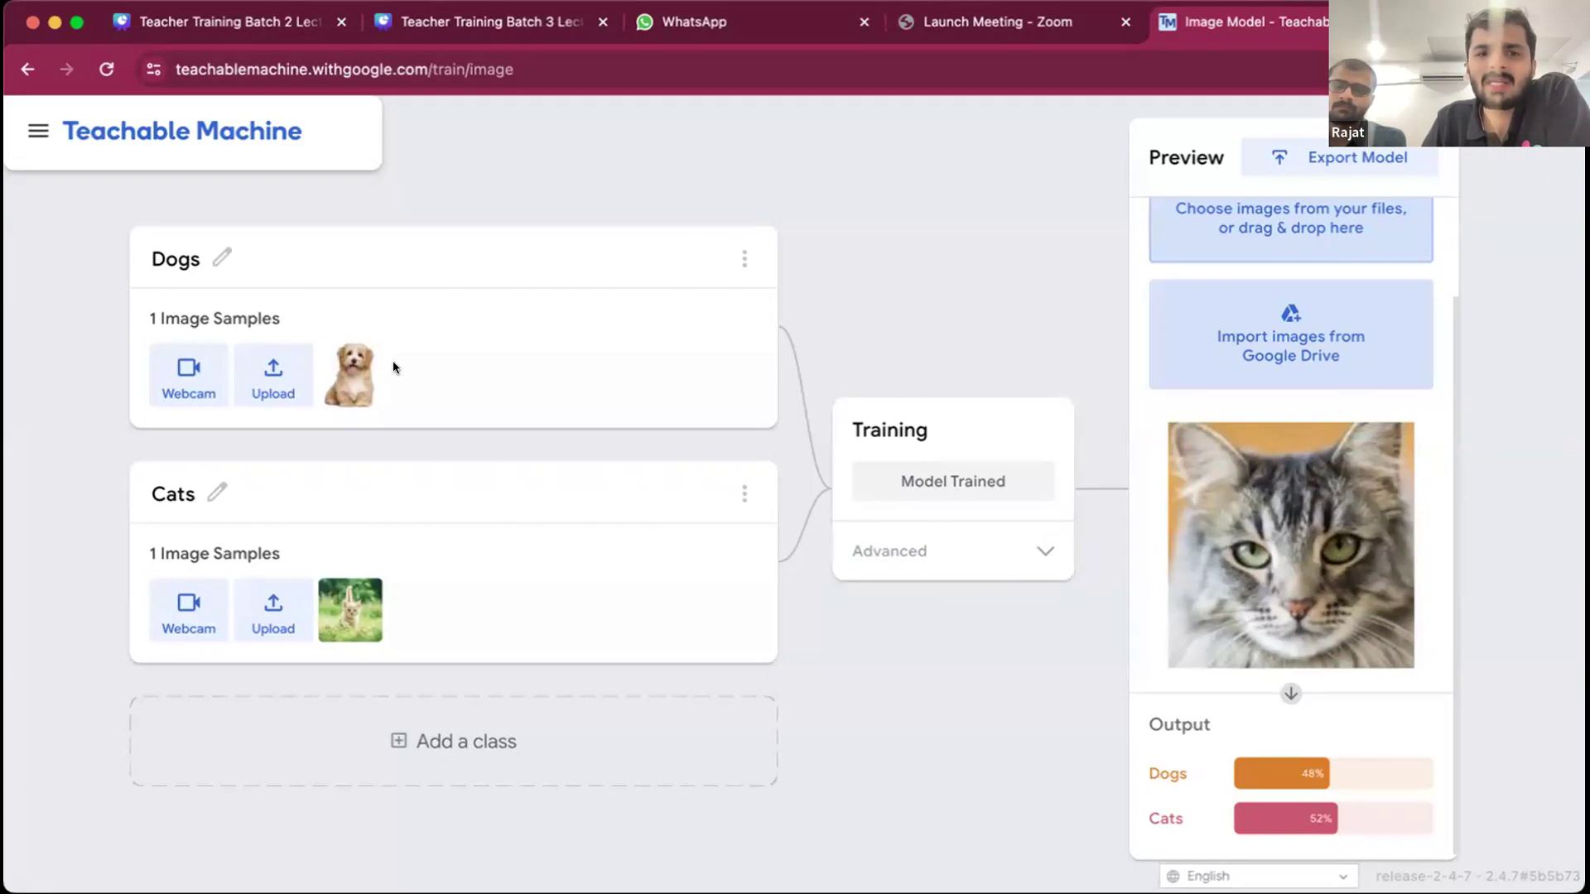
- Switch to the Teacher Training Batch 3 Lecture 5 design in Canva and present it full screen from page 41 through the fingerprint slide
{"action": "left_click", "coordinate": [503, 29]}
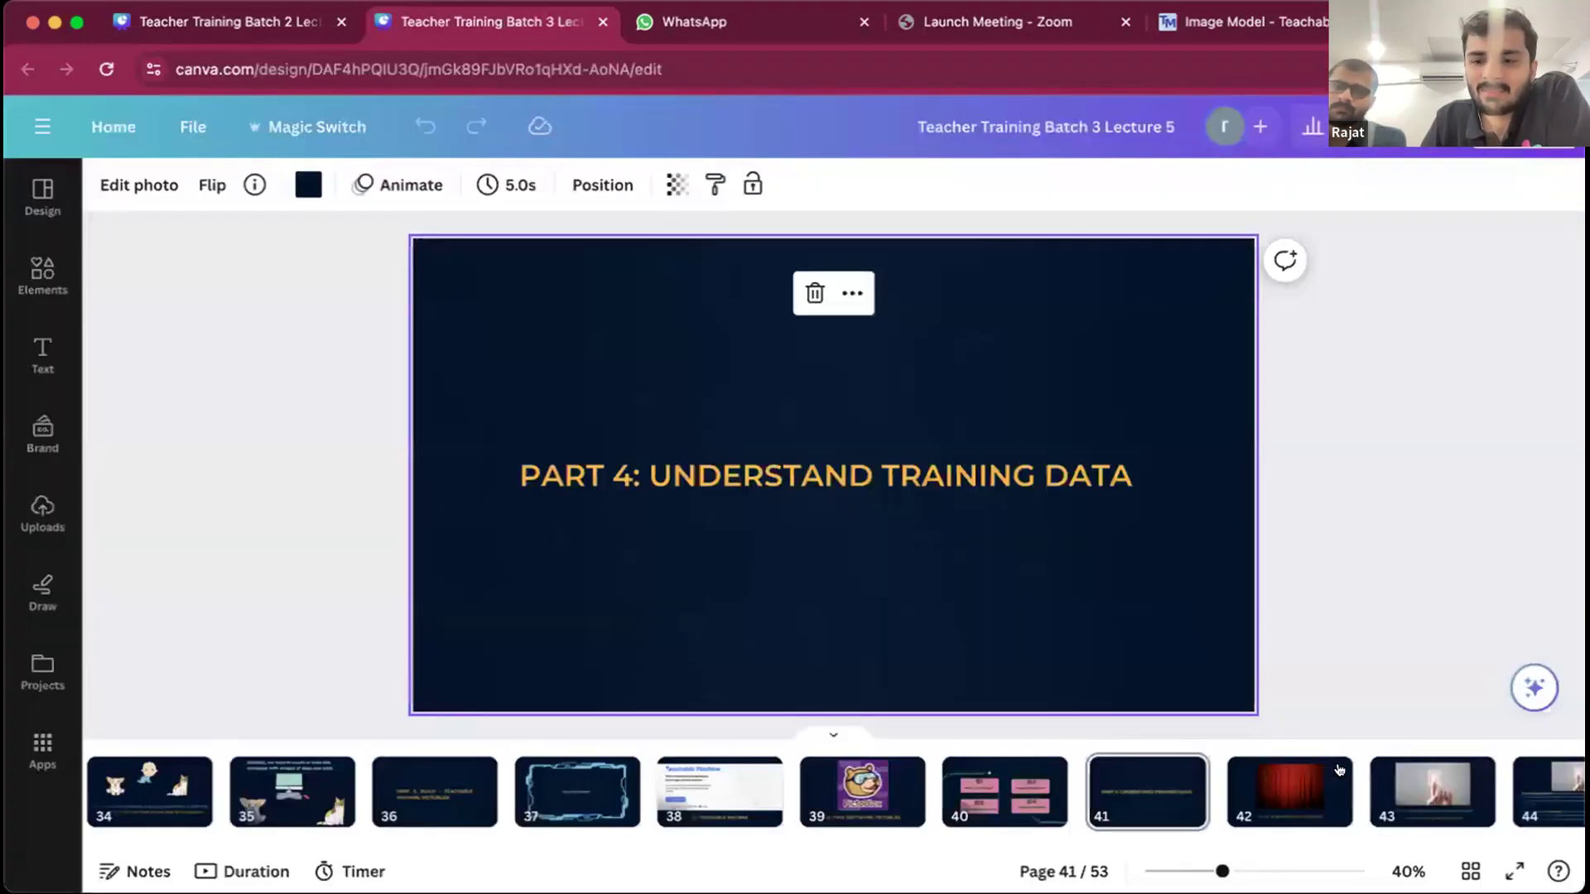
{"action": "scroll", "coordinate": [1325, 787], "scroll_direction": "right", "scroll_amount": 5}
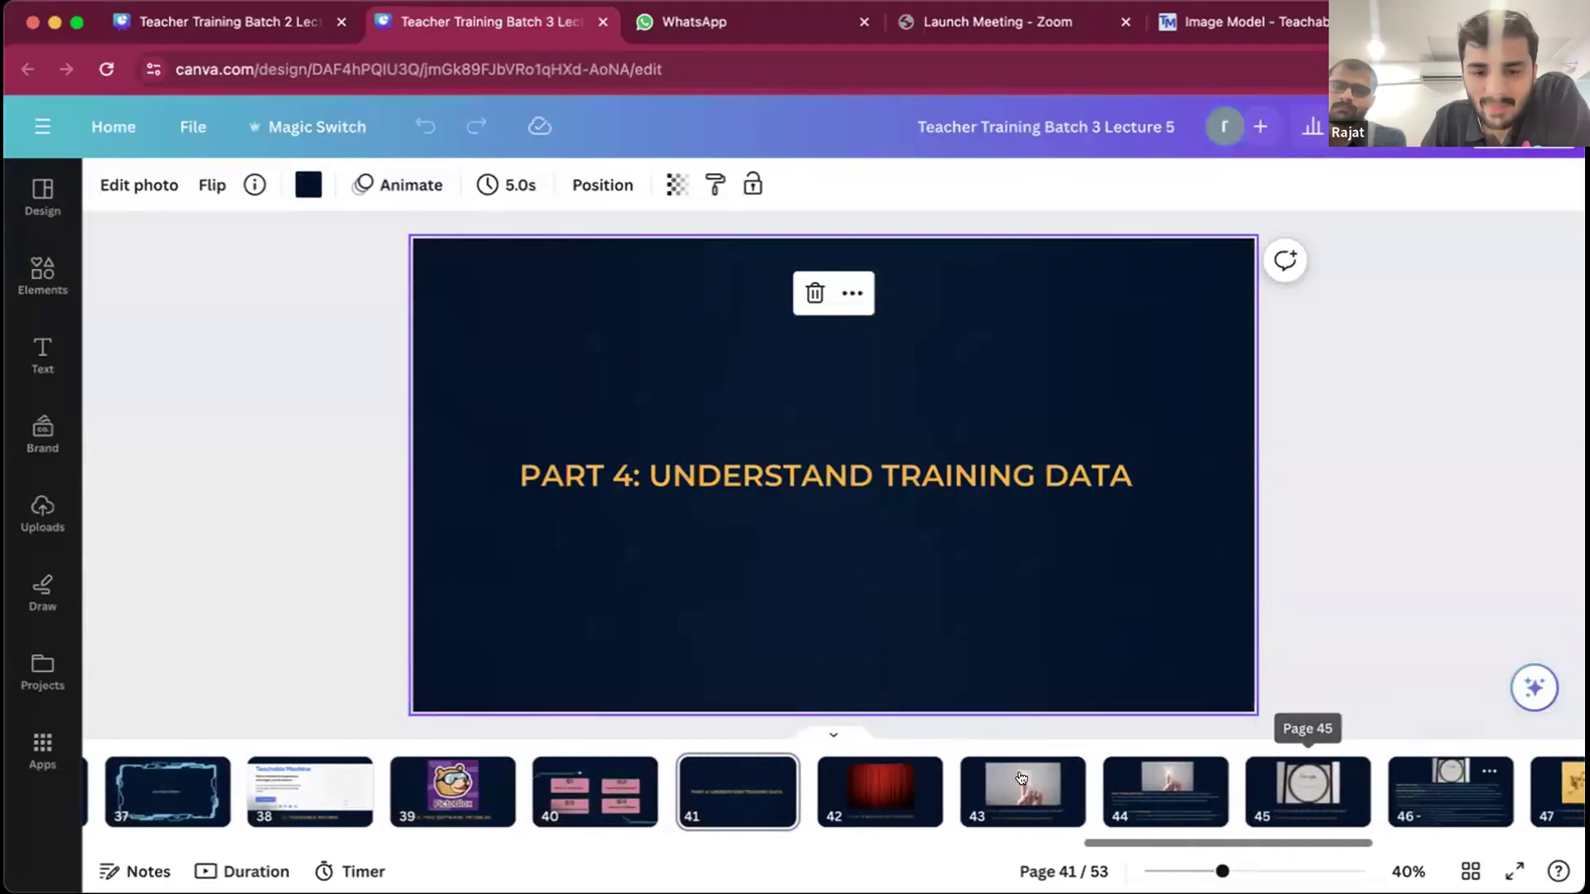
{"action": "left_click", "coordinate": [1515, 871]}
{"action": "left_click", "coordinate": [1450, 530]}
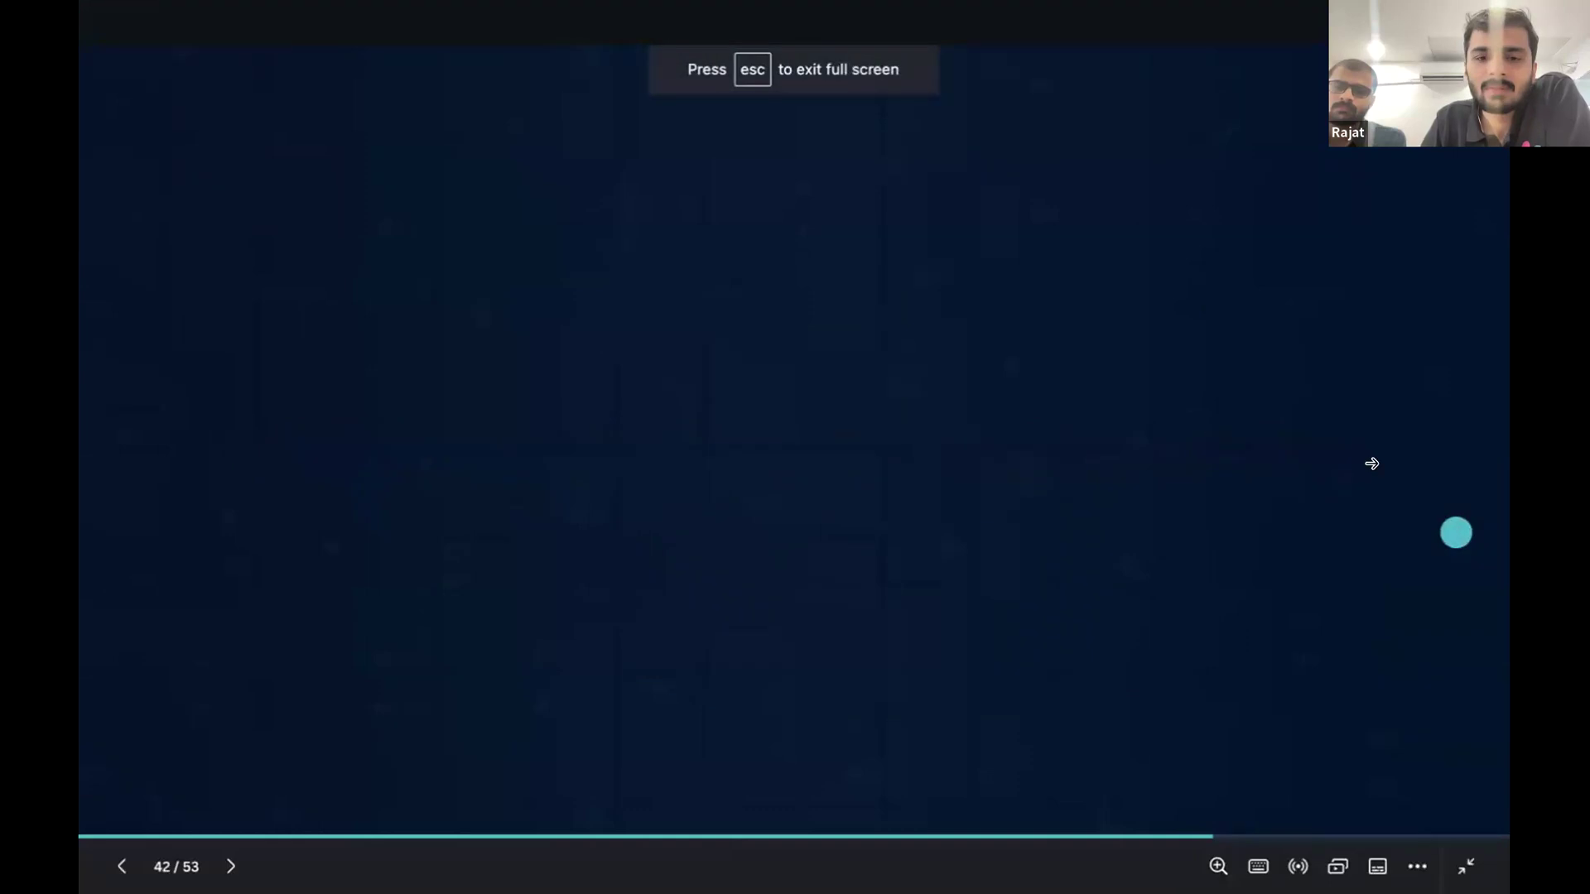
{"action": "left_click", "coordinate": [1377, 469]}
{"action": "left_click", "coordinate": [1393, 479]}
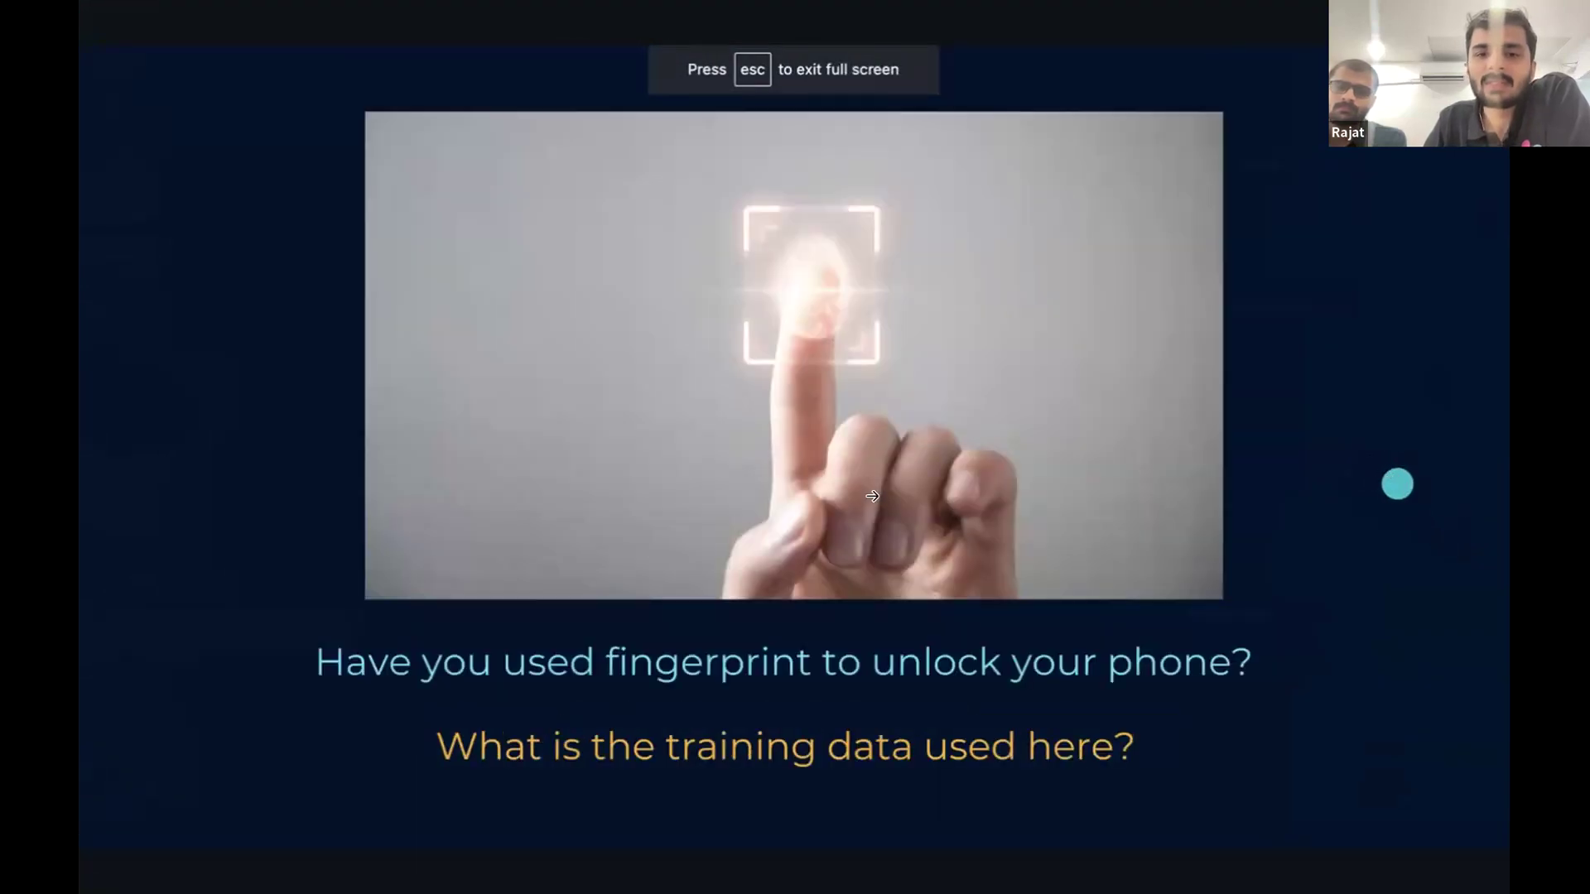
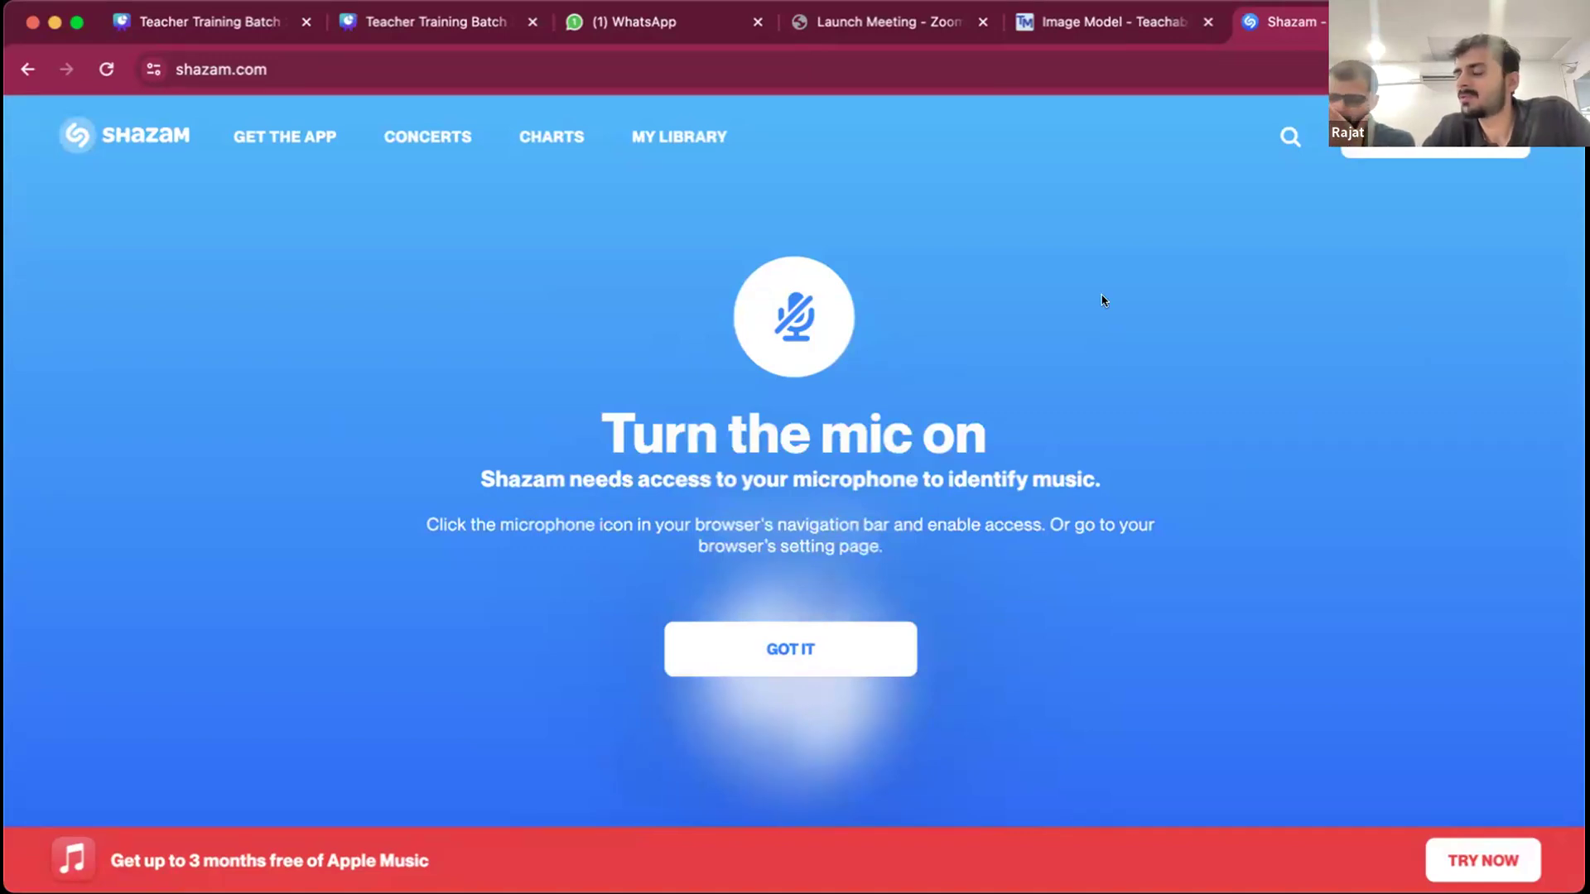
- Dismiss Shazam's microphone notice, reload the page, identify the song playing nearby with repeated attempts, and return to the Shazam home page
{"action": "right_click", "coordinate": [892, 629]}
{"action": "left_click", "coordinate": [766, 650]}
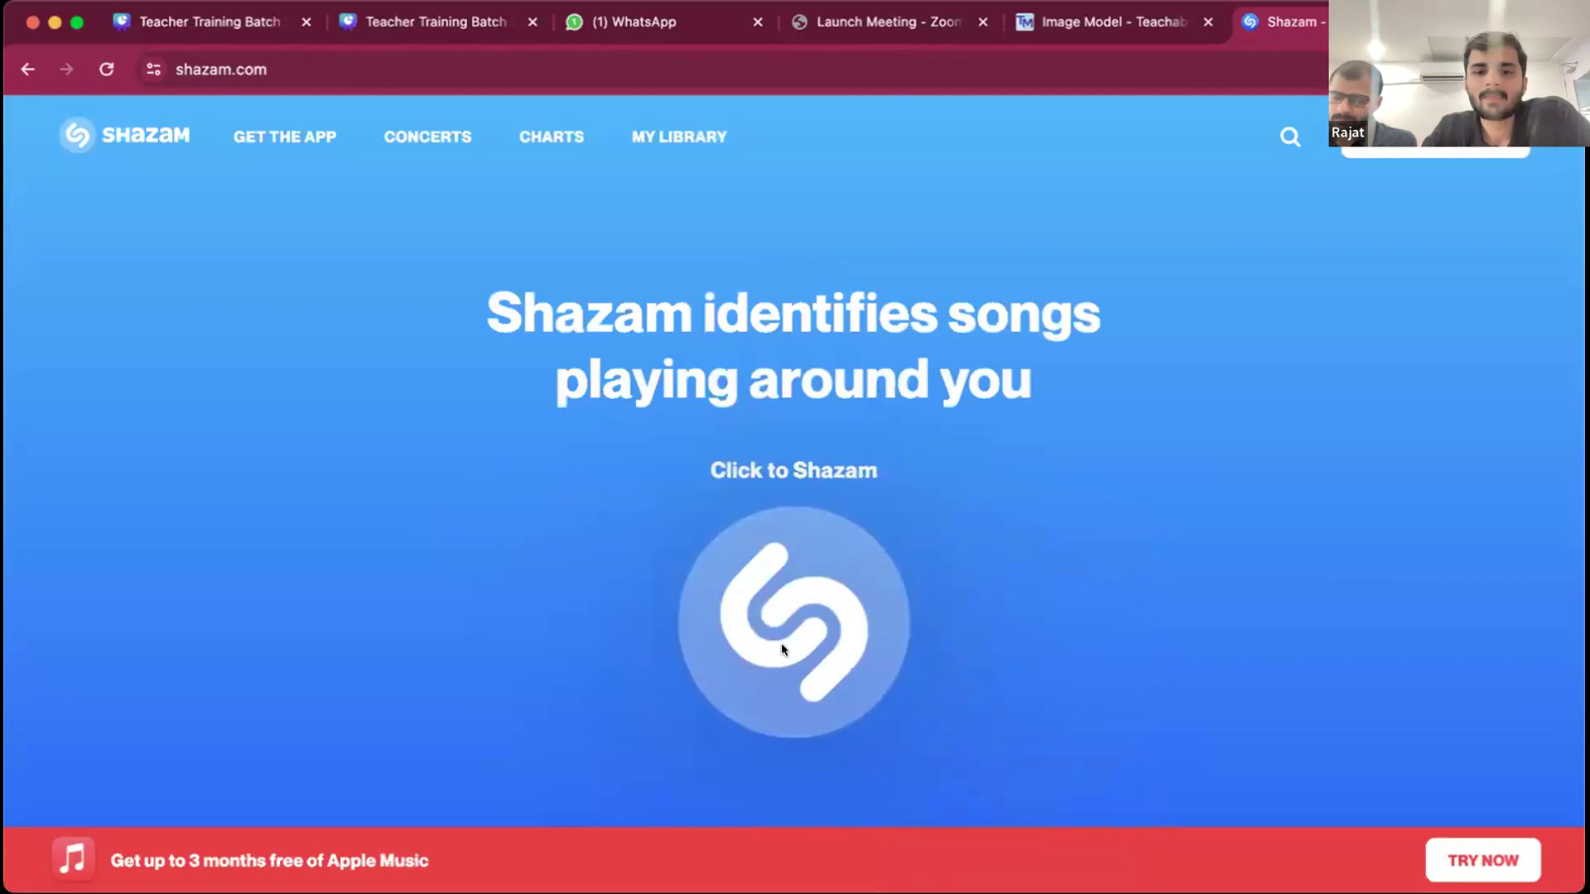
{"action": "left_click", "coordinate": [106, 67]}
{"action": "left_click", "coordinate": [800, 591]}
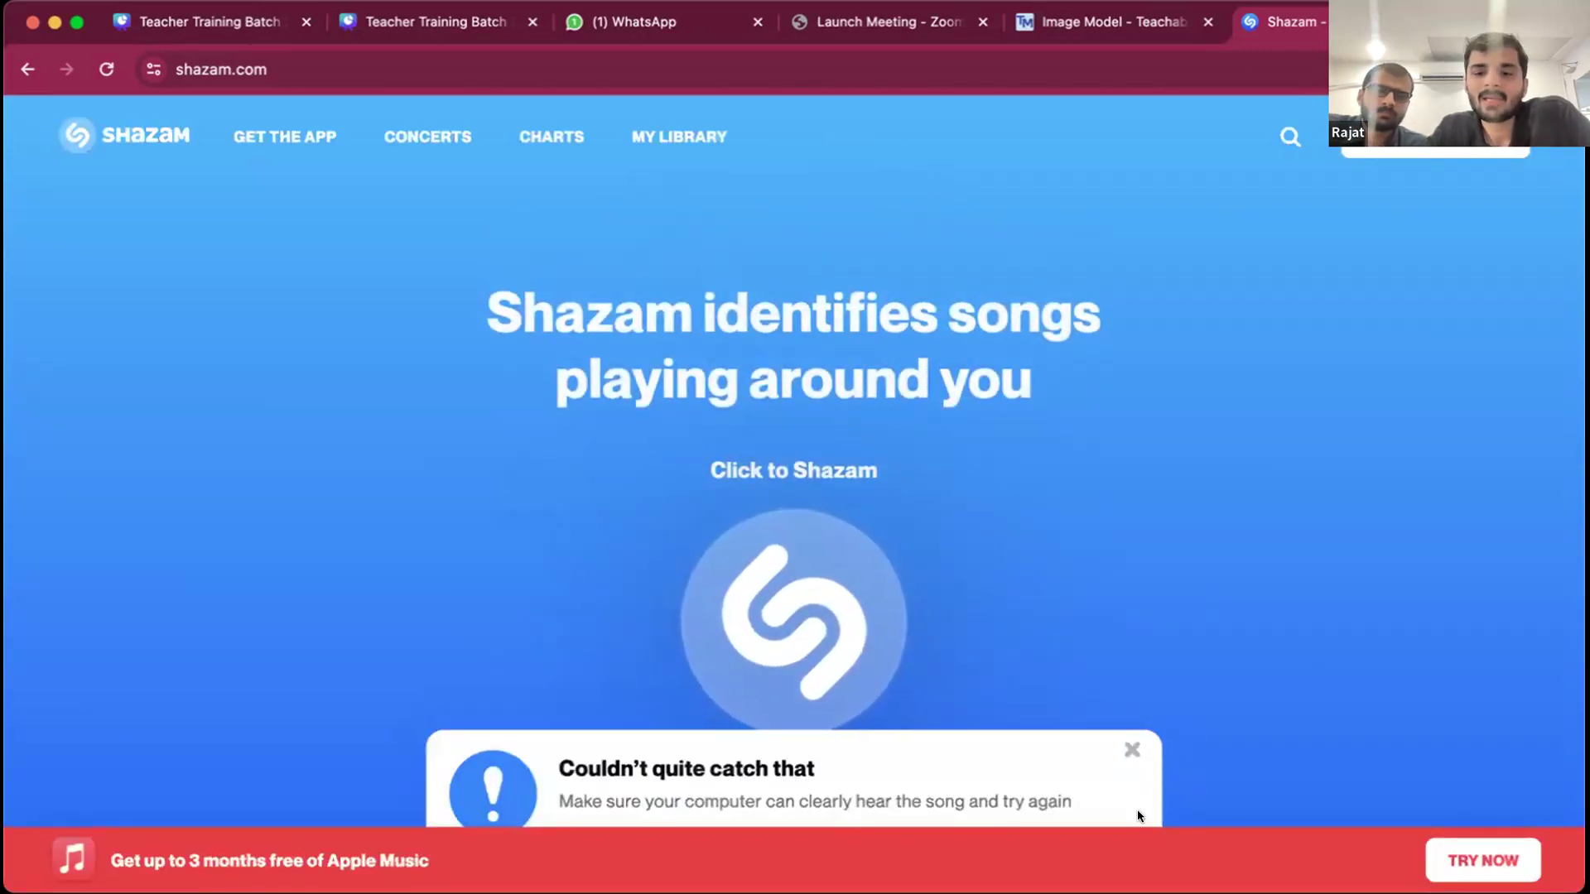
{"action": "left_click", "coordinate": [1132, 749]}
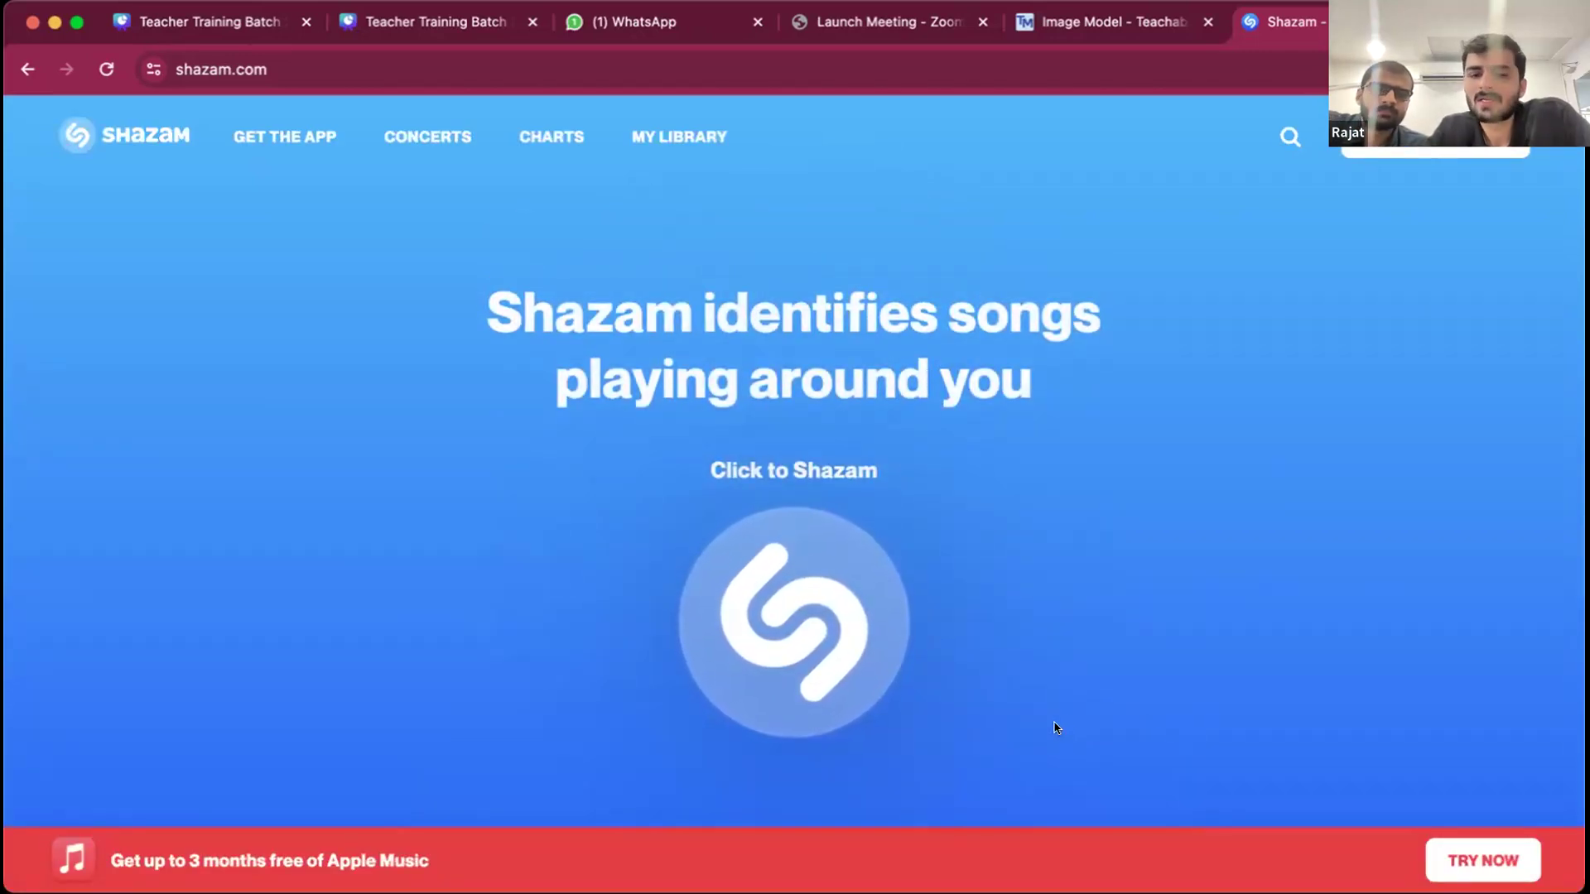
{"action": "left_click", "coordinate": [795, 616]}
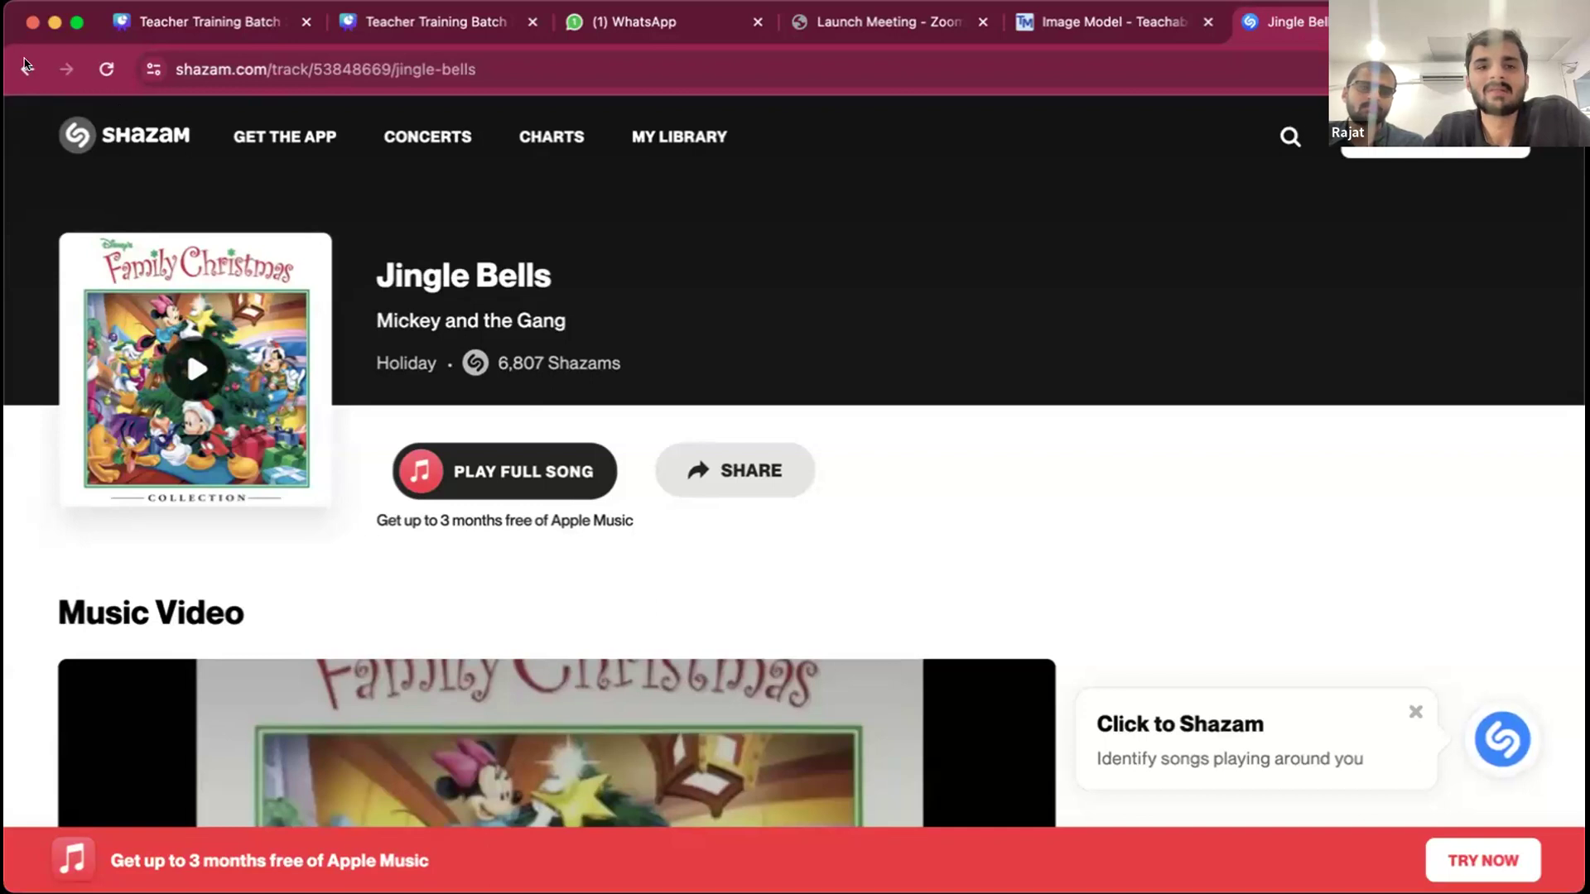
{"action": "left_click", "coordinate": [28, 71]}
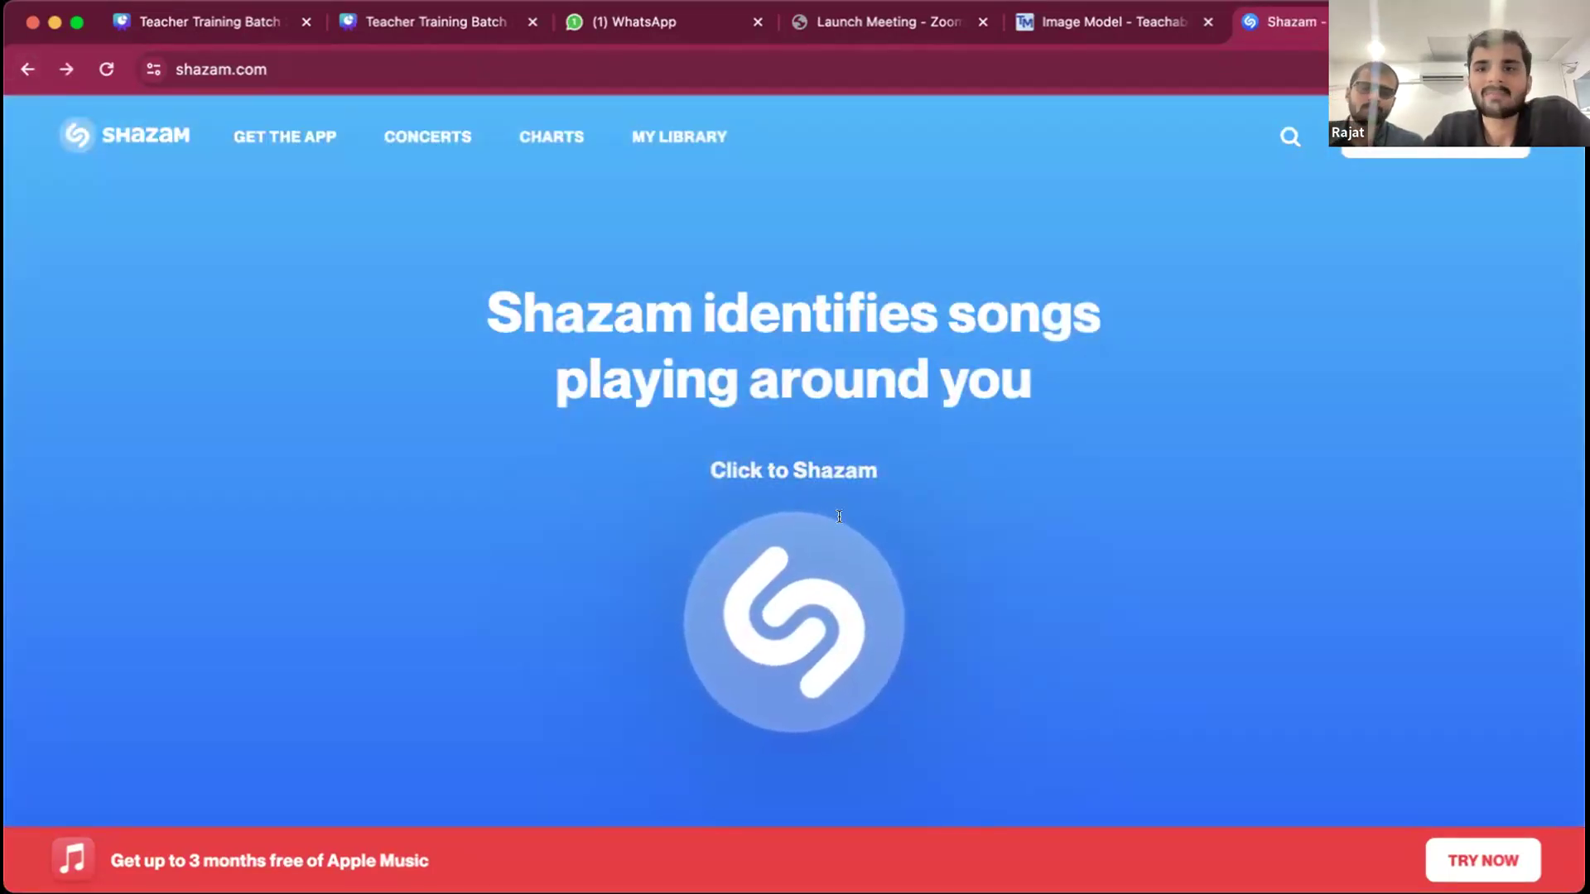
- Open google.com in the current tab and go back to the Shazam home page
{"action": "left_click", "coordinate": [1051, 65]}
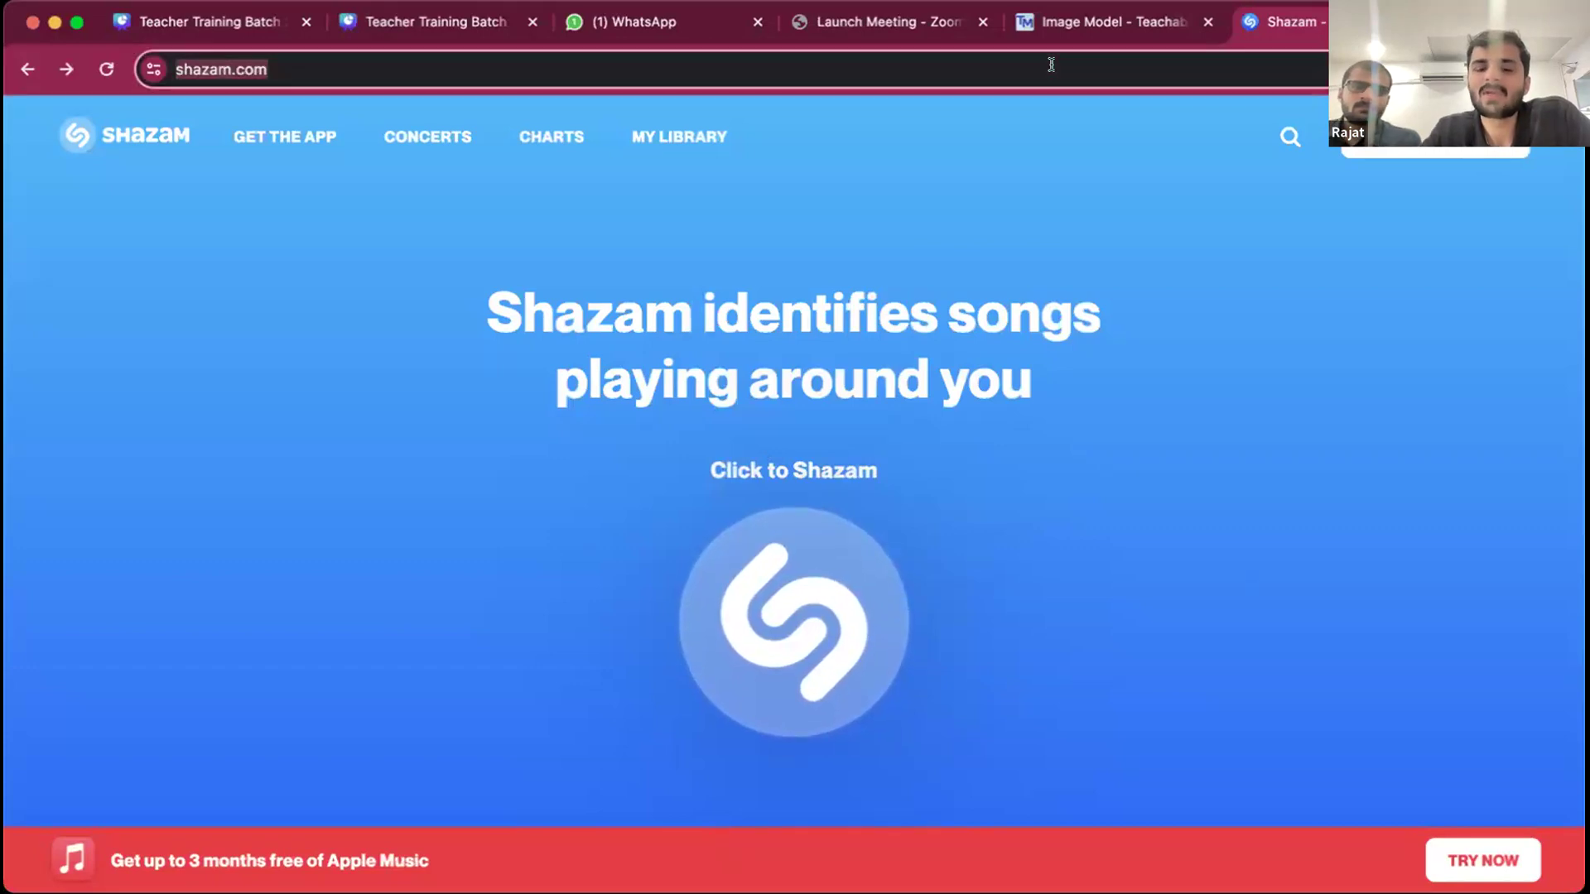
{"action": "type", "text": "google.com"}
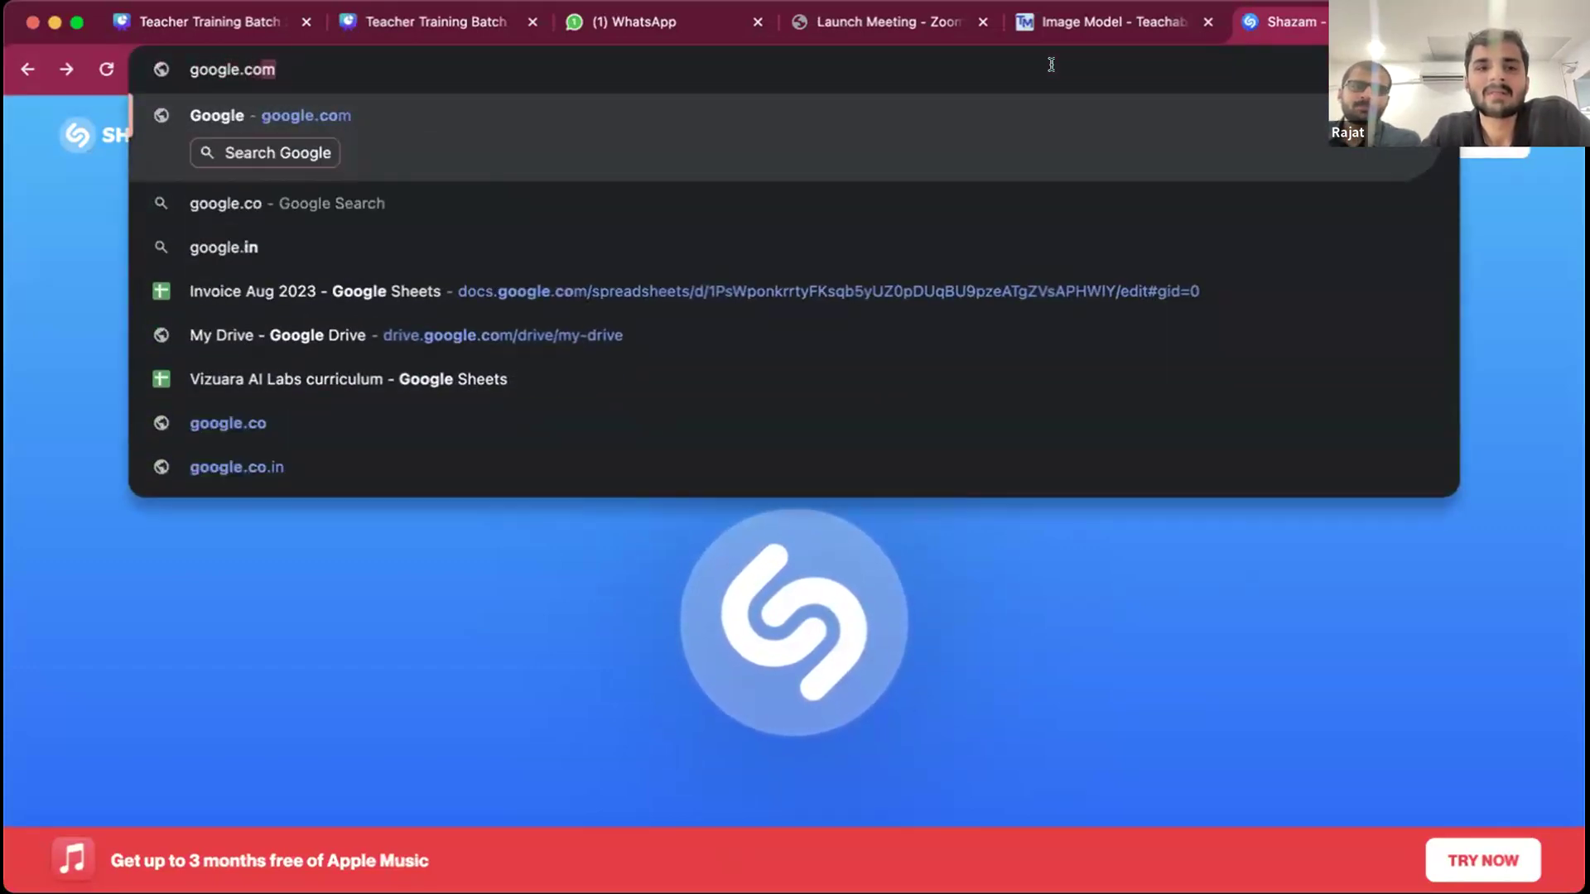
{"action": "key", "text": "Return"}
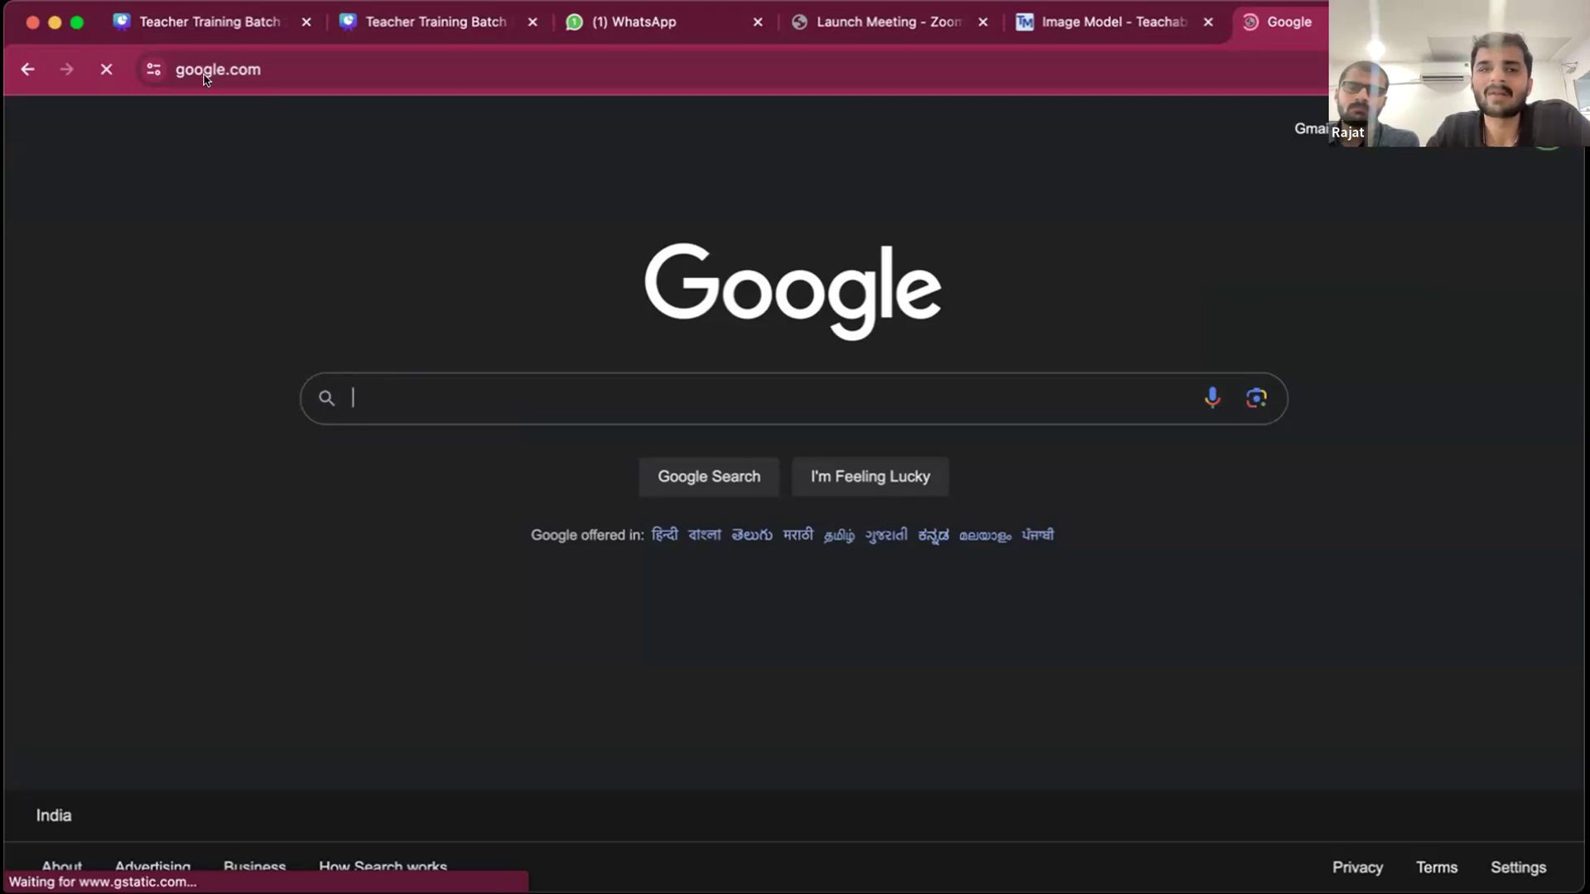
{"action": "left_click", "coordinate": [27, 68]}
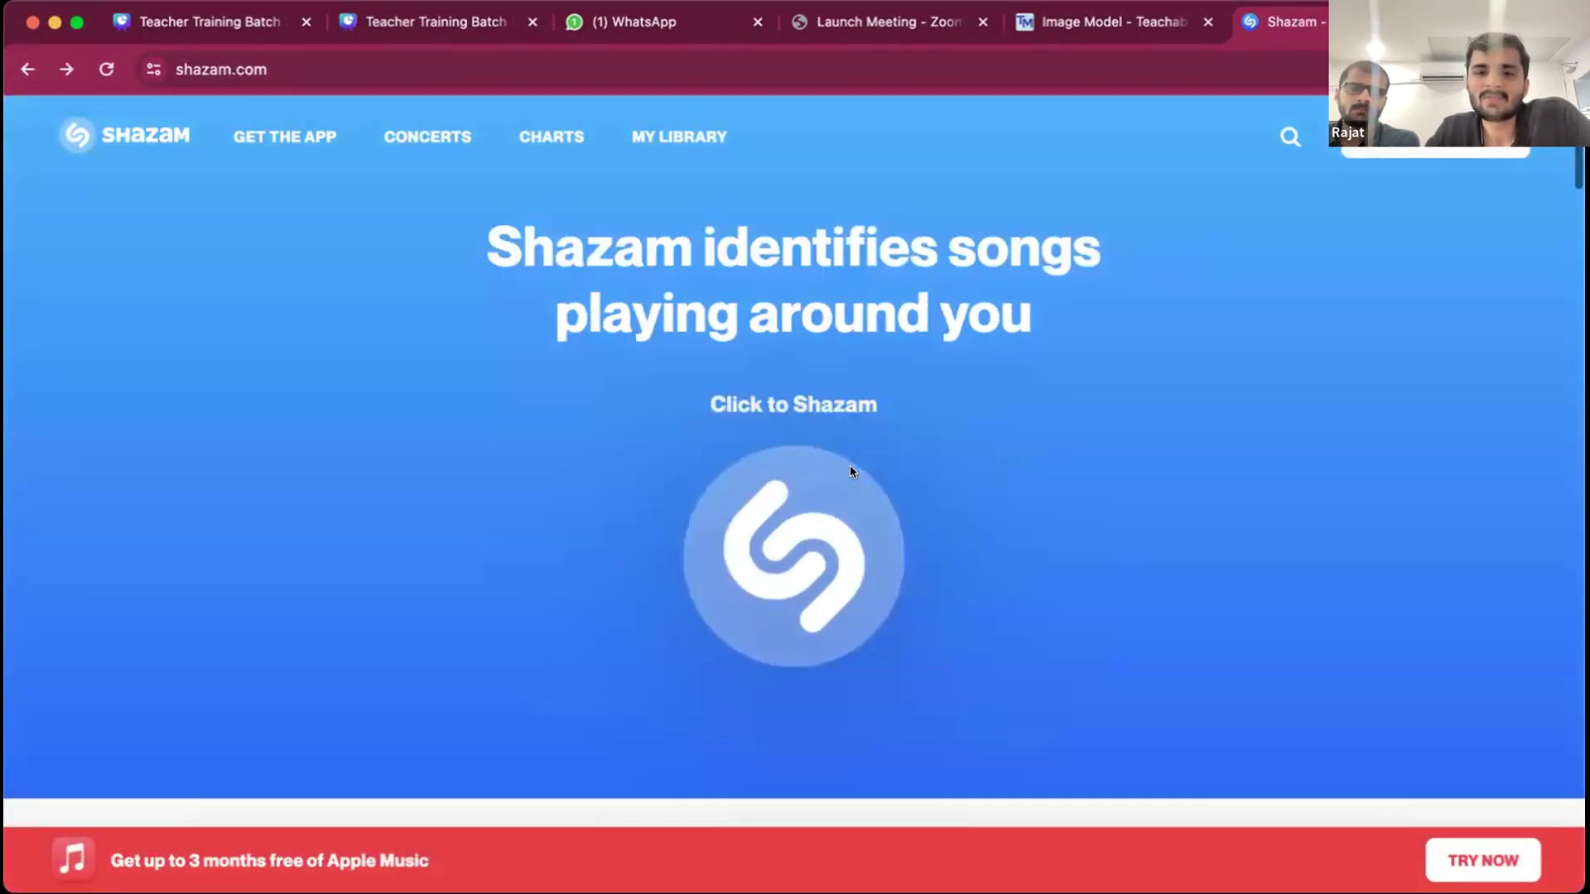
{"action": "scroll", "coordinate": [850, 468], "scroll_direction": "down", "scroll_amount": 15}
{"action": "scroll", "coordinate": [850, 471], "scroll_direction": "down", "scroll_amount": 10}
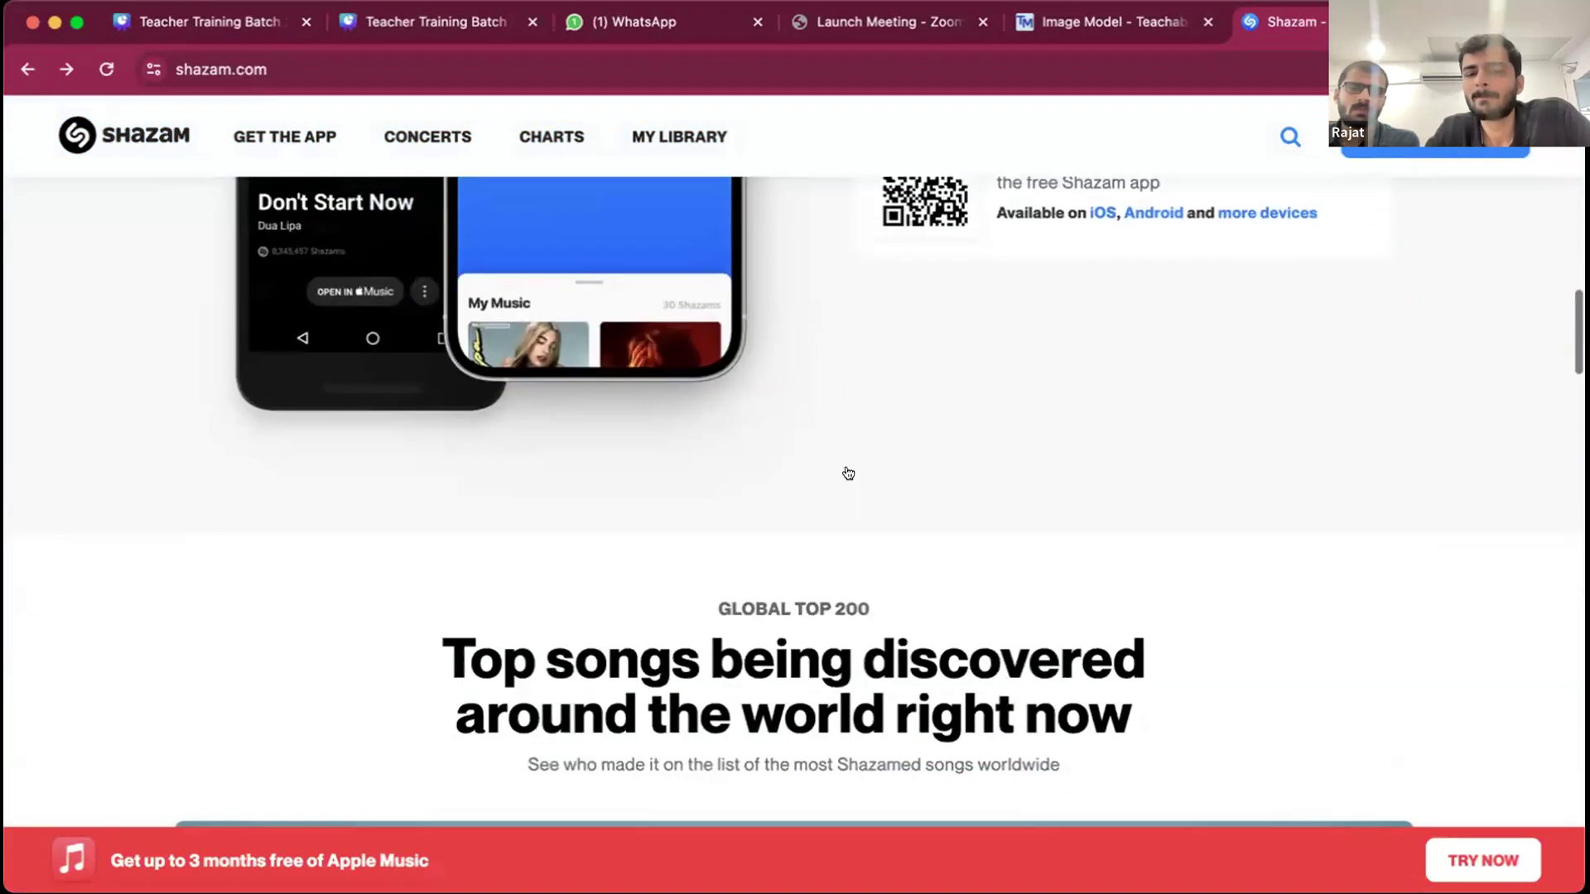
{"action": "scroll", "coordinate": [850, 473], "scroll_direction": "up", "scroll_amount": 20}
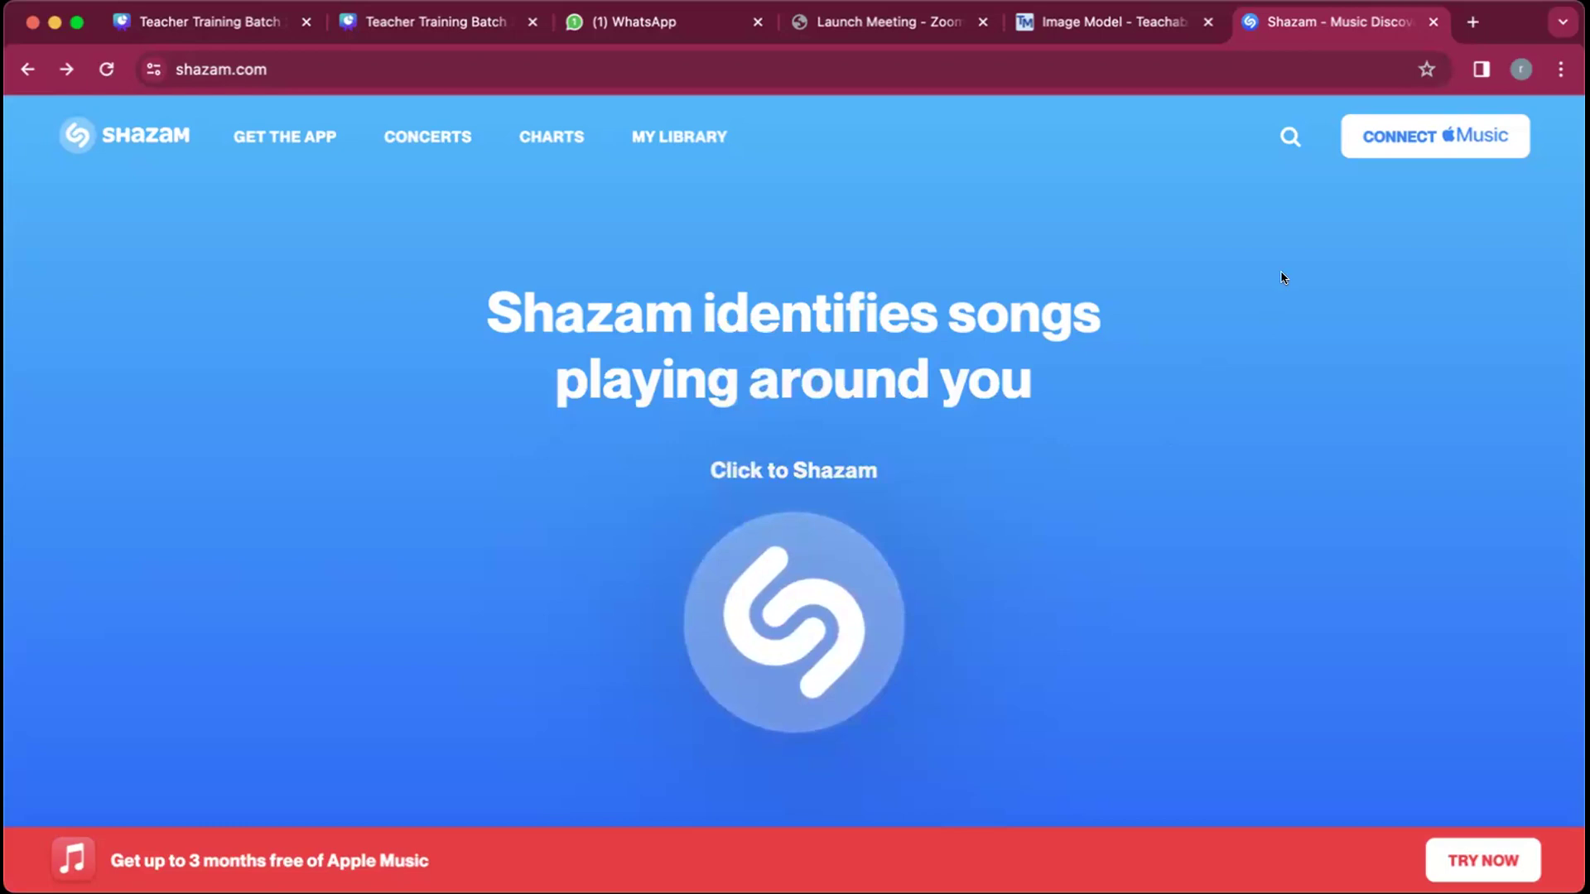
- Switch to Teachable Machine and start a new Audio Project
{"action": "left_click", "coordinate": [1123, 28]}
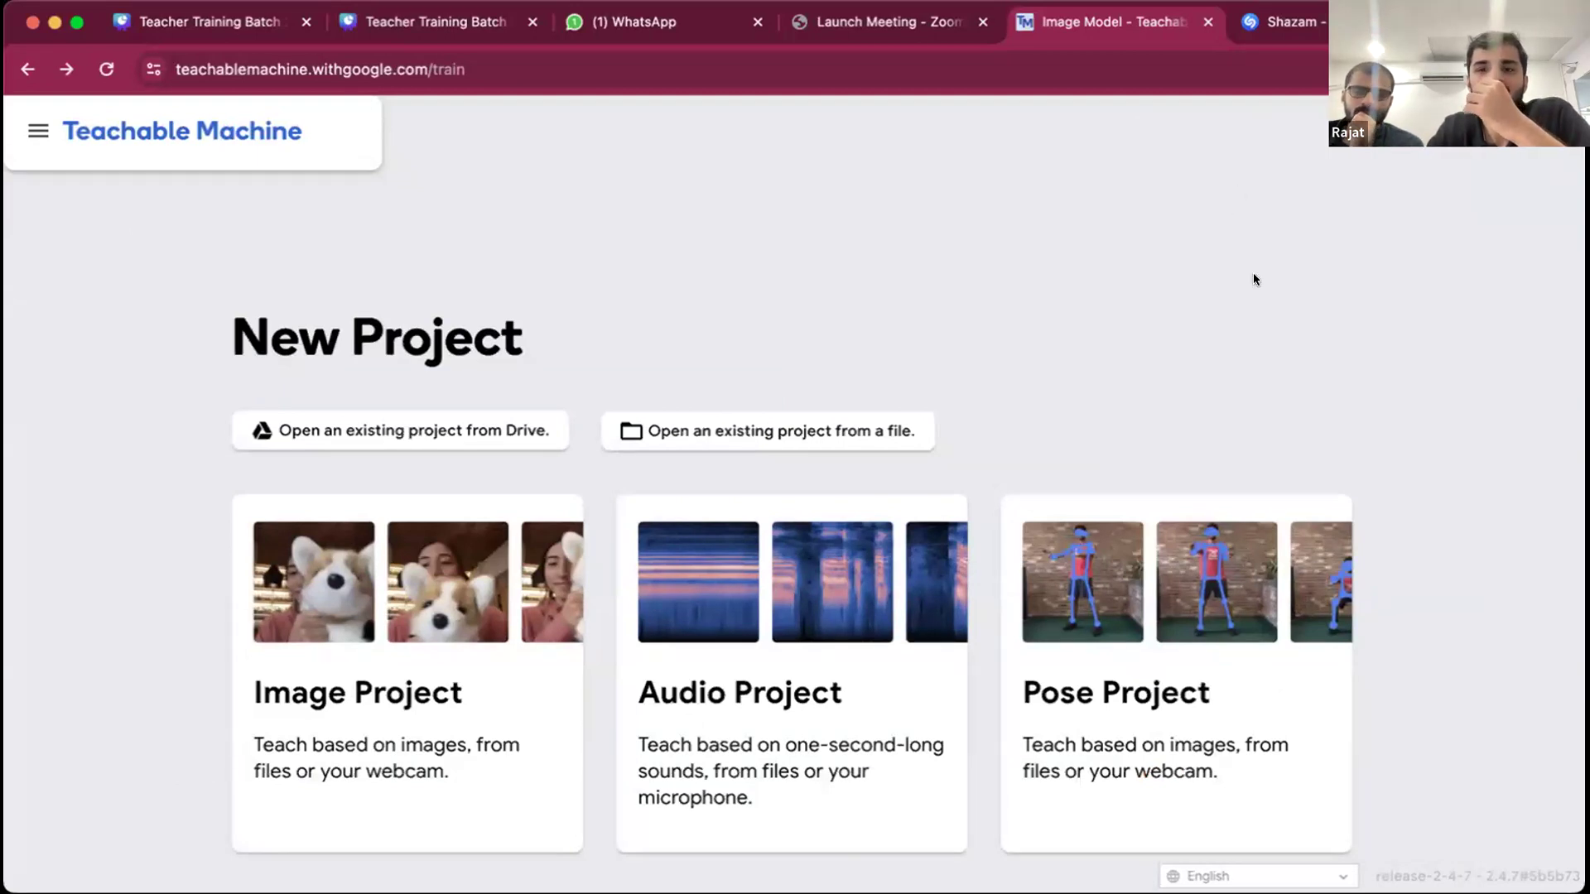
{"action": "scroll", "coordinate": [1189, 355], "scroll_direction": "down", "scroll_amount": 3}
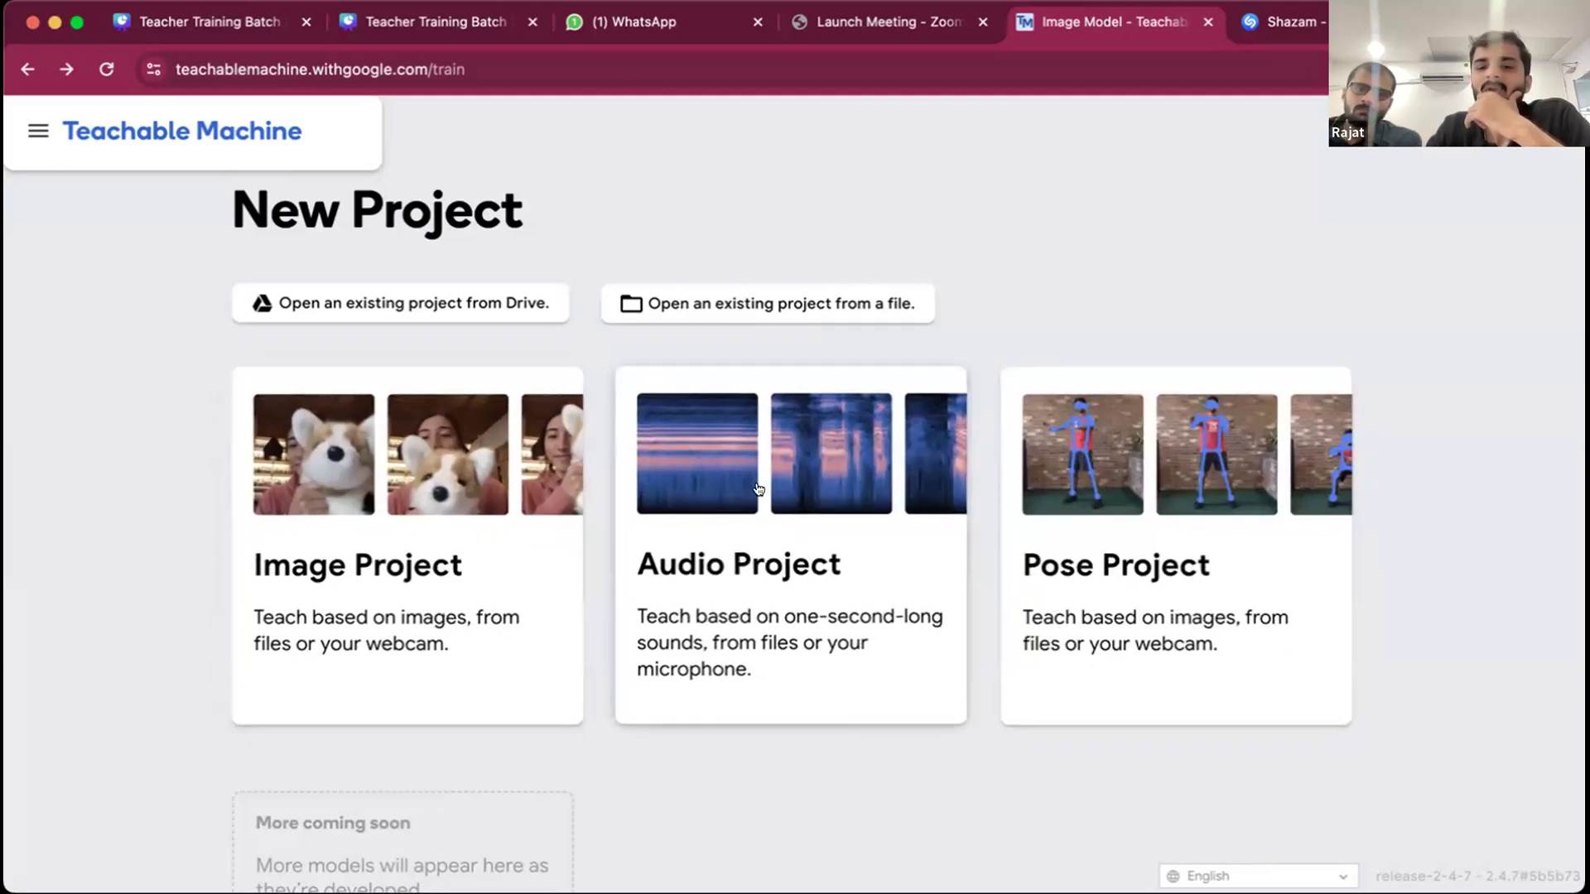
{"action": "left_click", "coordinate": [825, 458]}
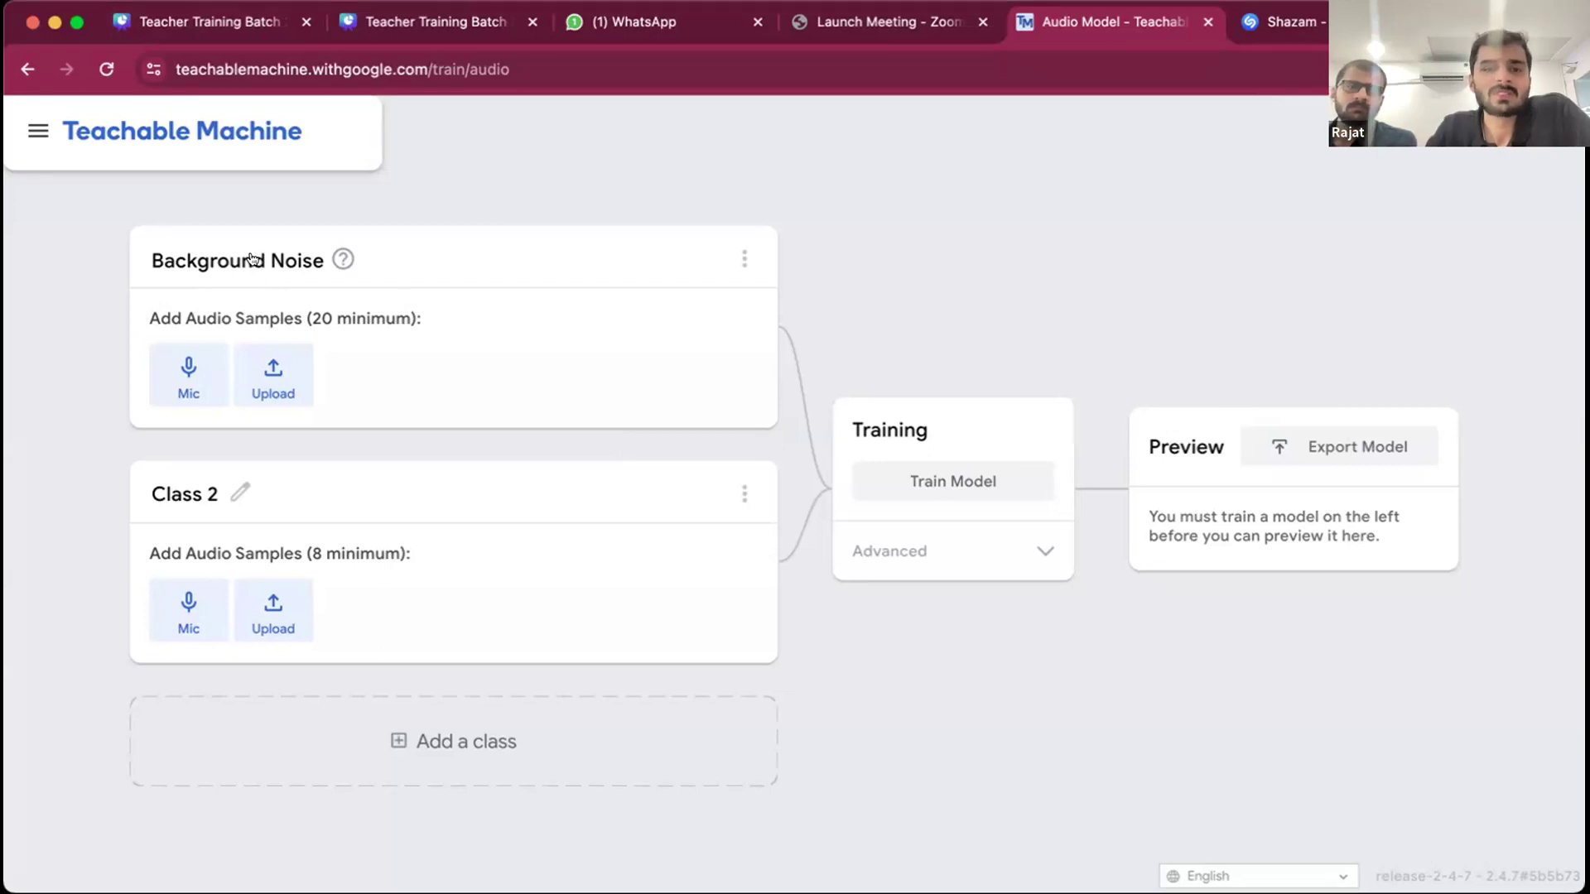
- Allow microphone access for the Background Noise class and try to record 20 seconds of background noise
{"action": "mouse_move", "coordinate": [340, 260]}
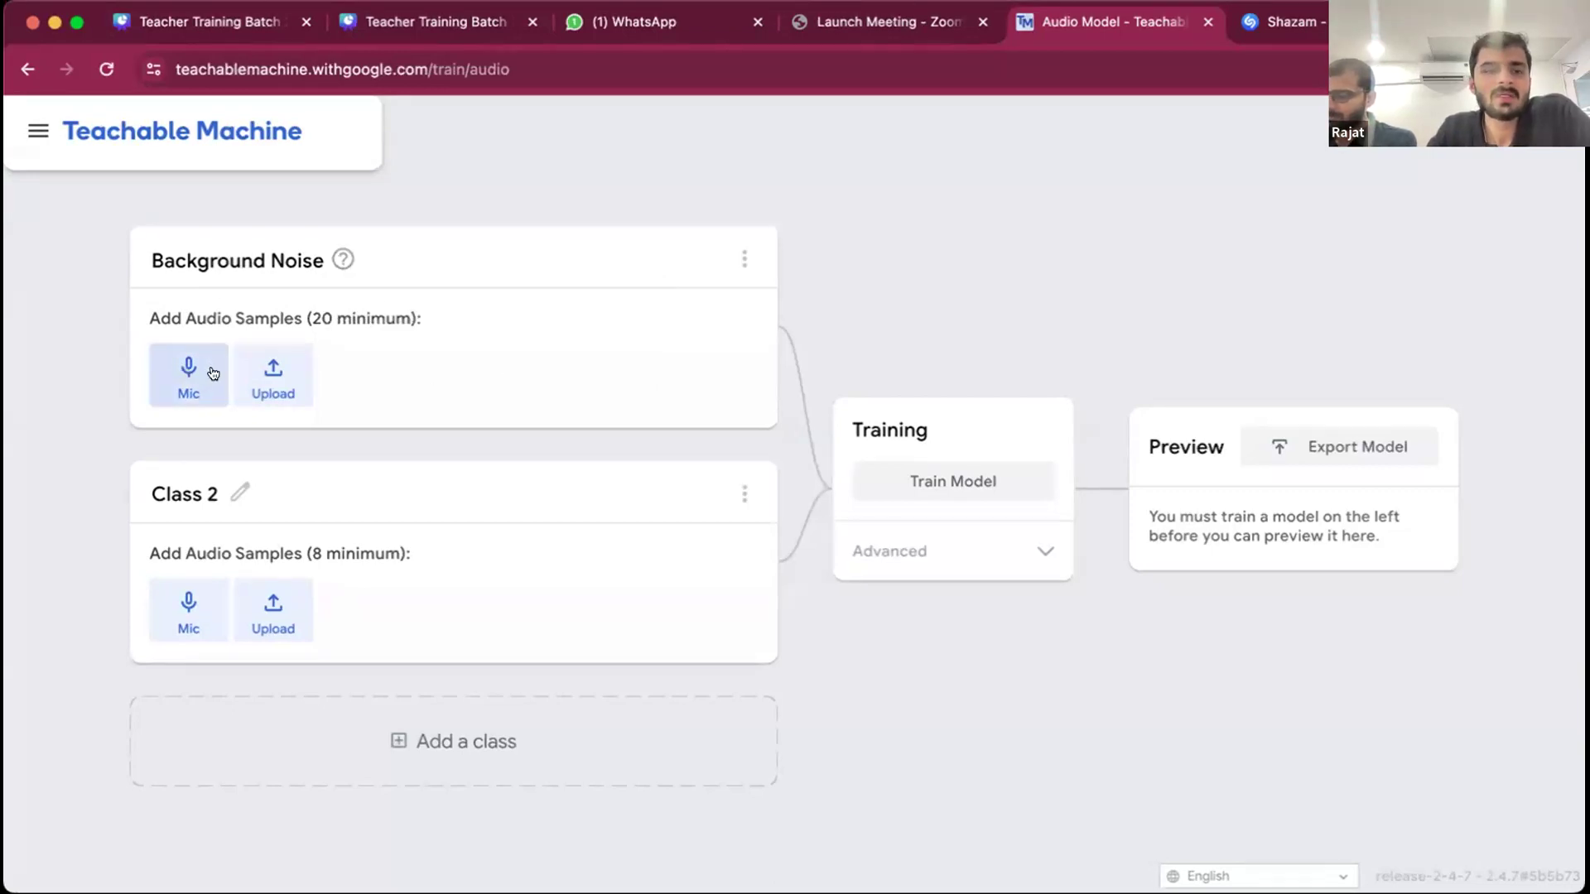
{"action": "left_click", "coordinate": [180, 377]}
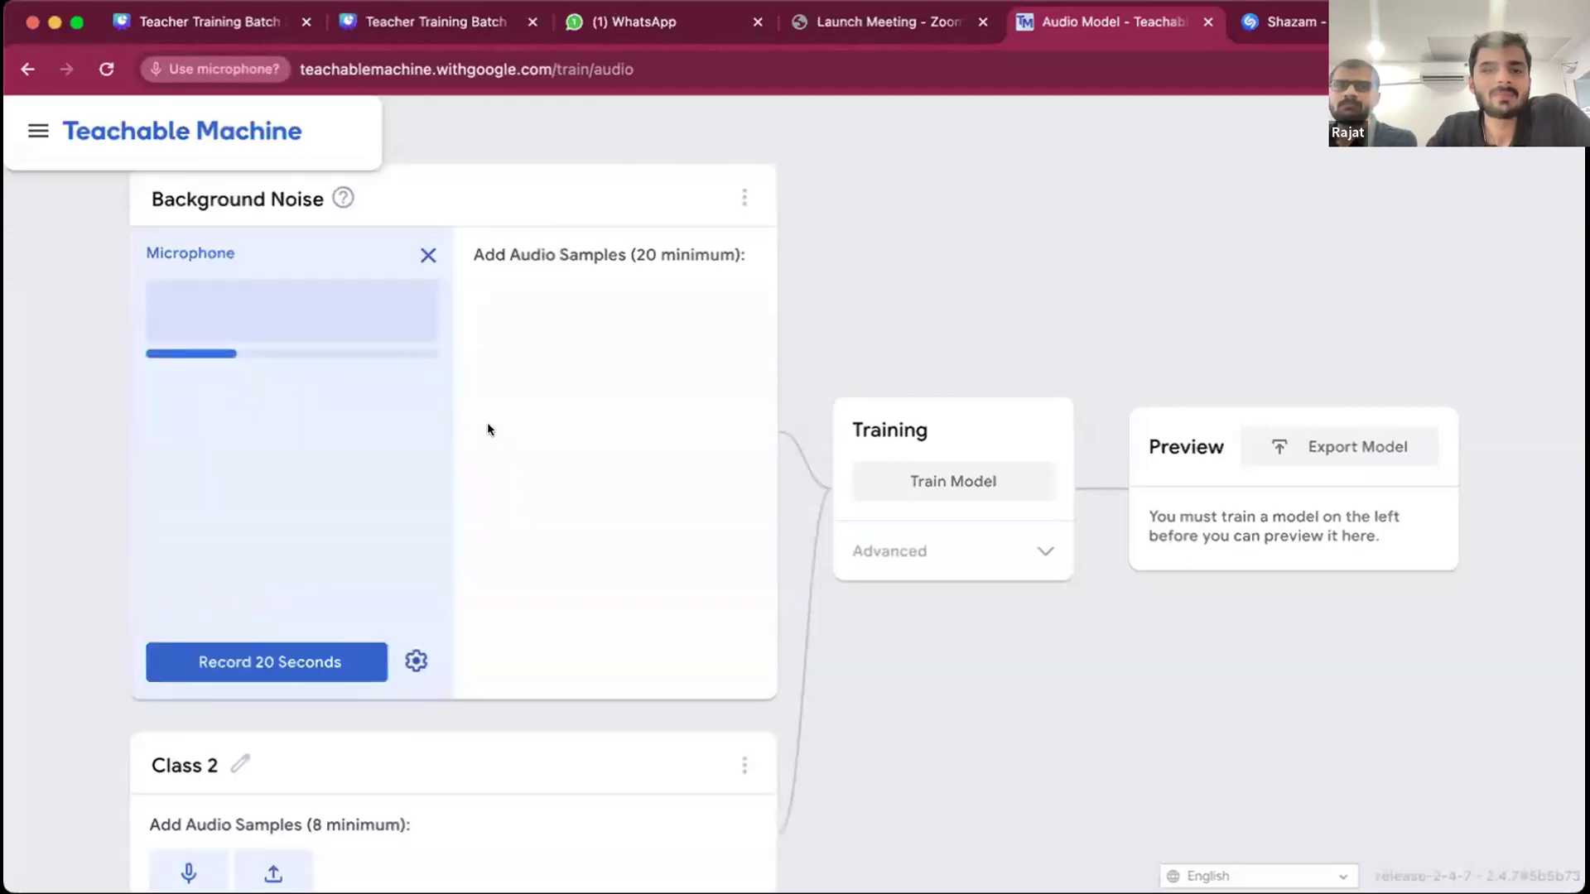
{"action": "left_click", "coordinate": [431, 221]}
{"action": "left_click", "coordinate": [266, 663]}
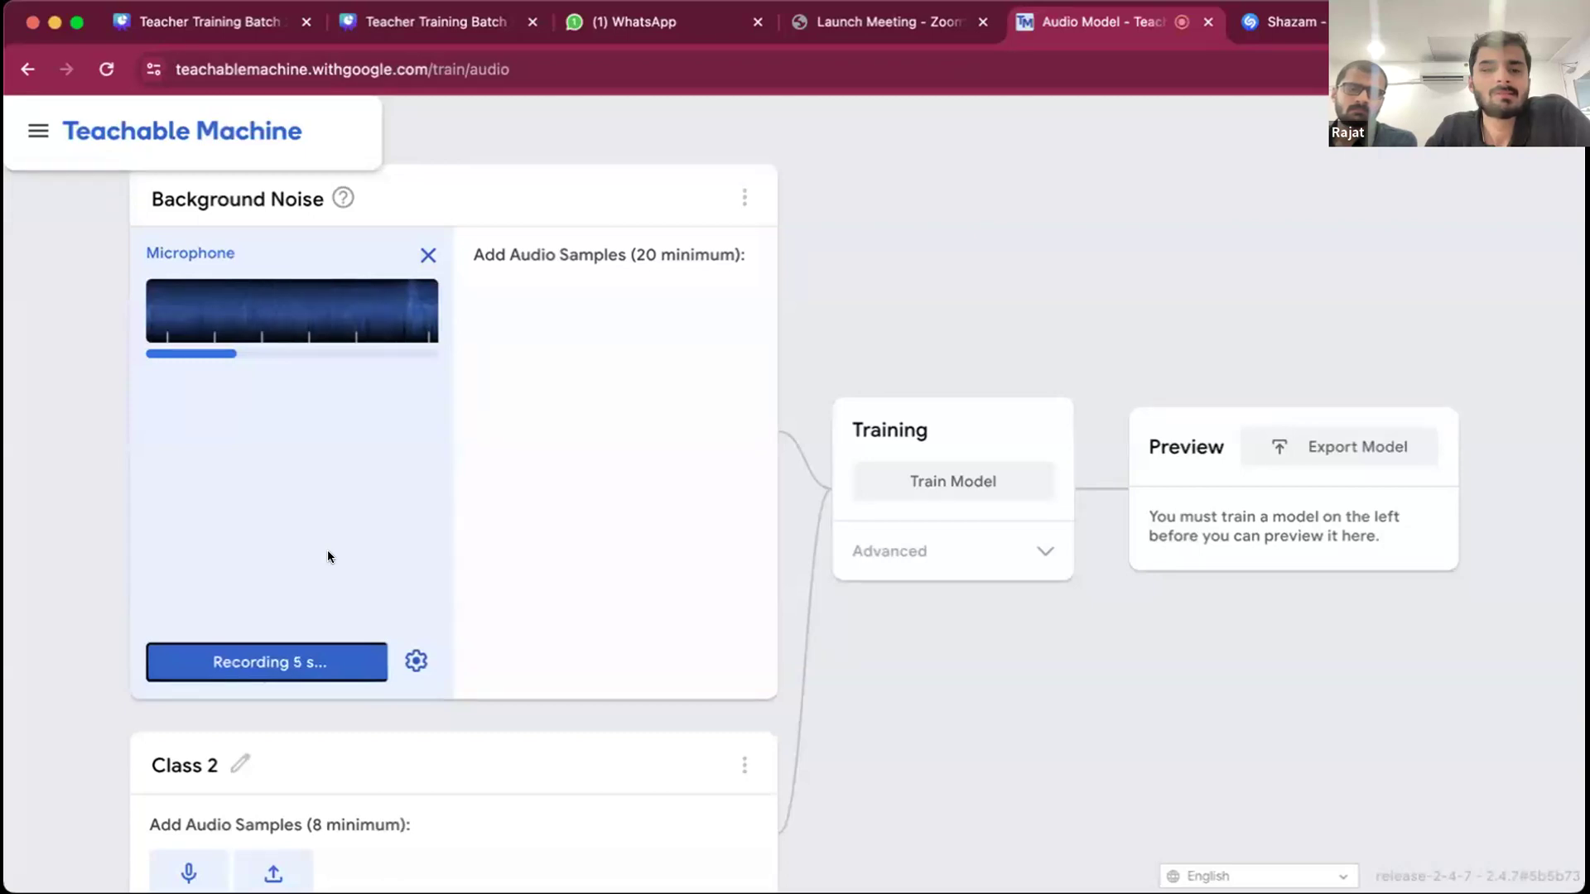
{"action": "left_click", "coordinate": [269, 653]}
{"action": "left_click", "coordinate": [269, 653]}
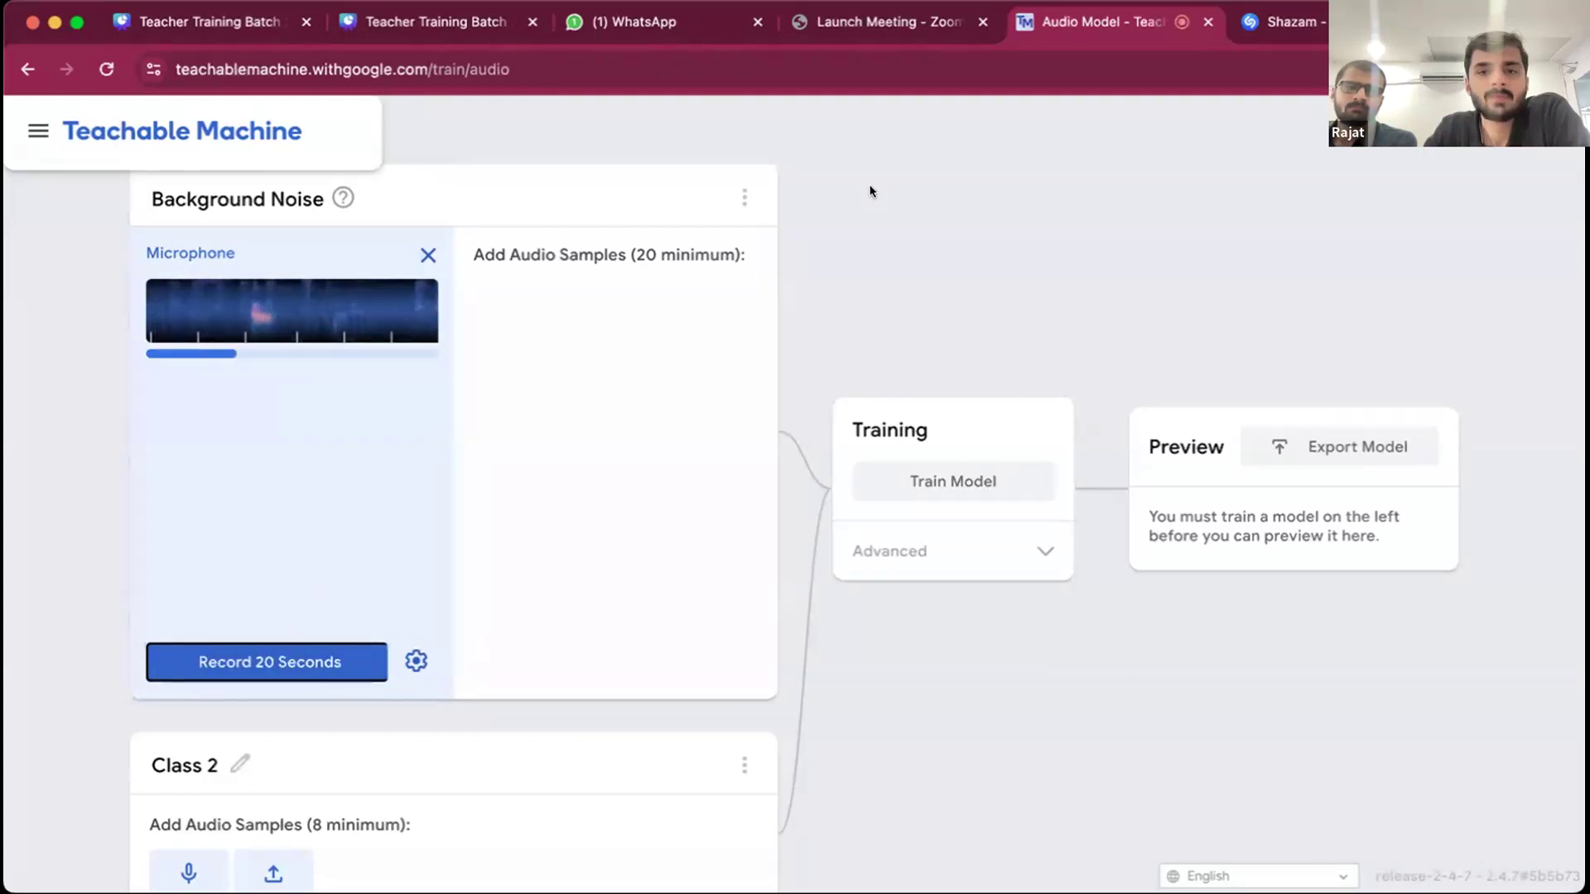
{"action": "left_click", "coordinate": [743, 199]}
{"action": "left_click", "coordinate": [560, 433]}
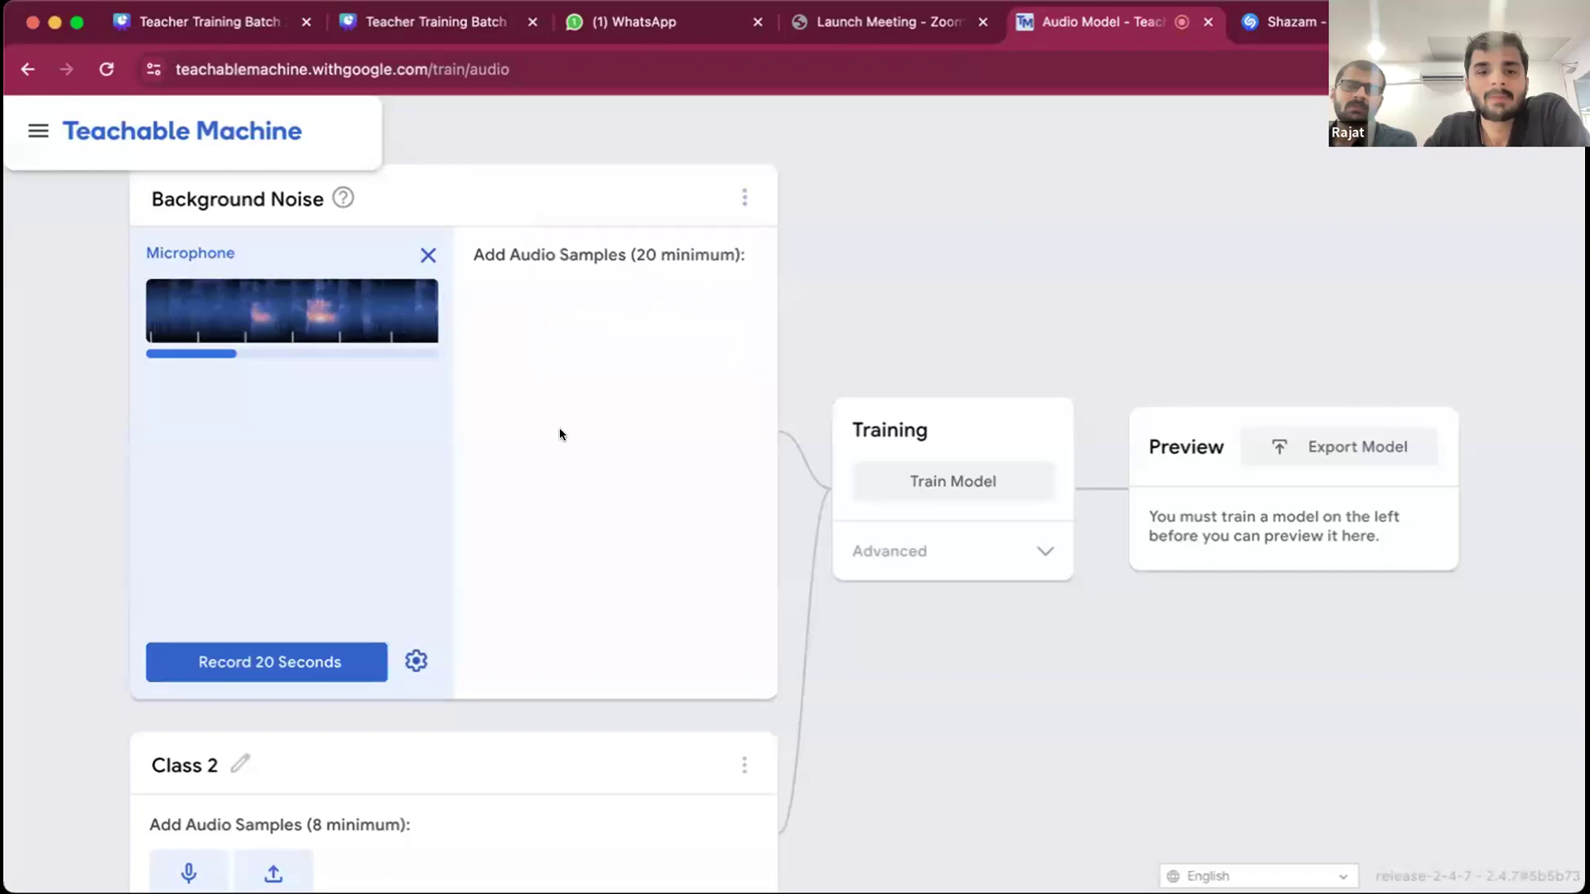
{"action": "left_click", "coordinate": [410, 661]}
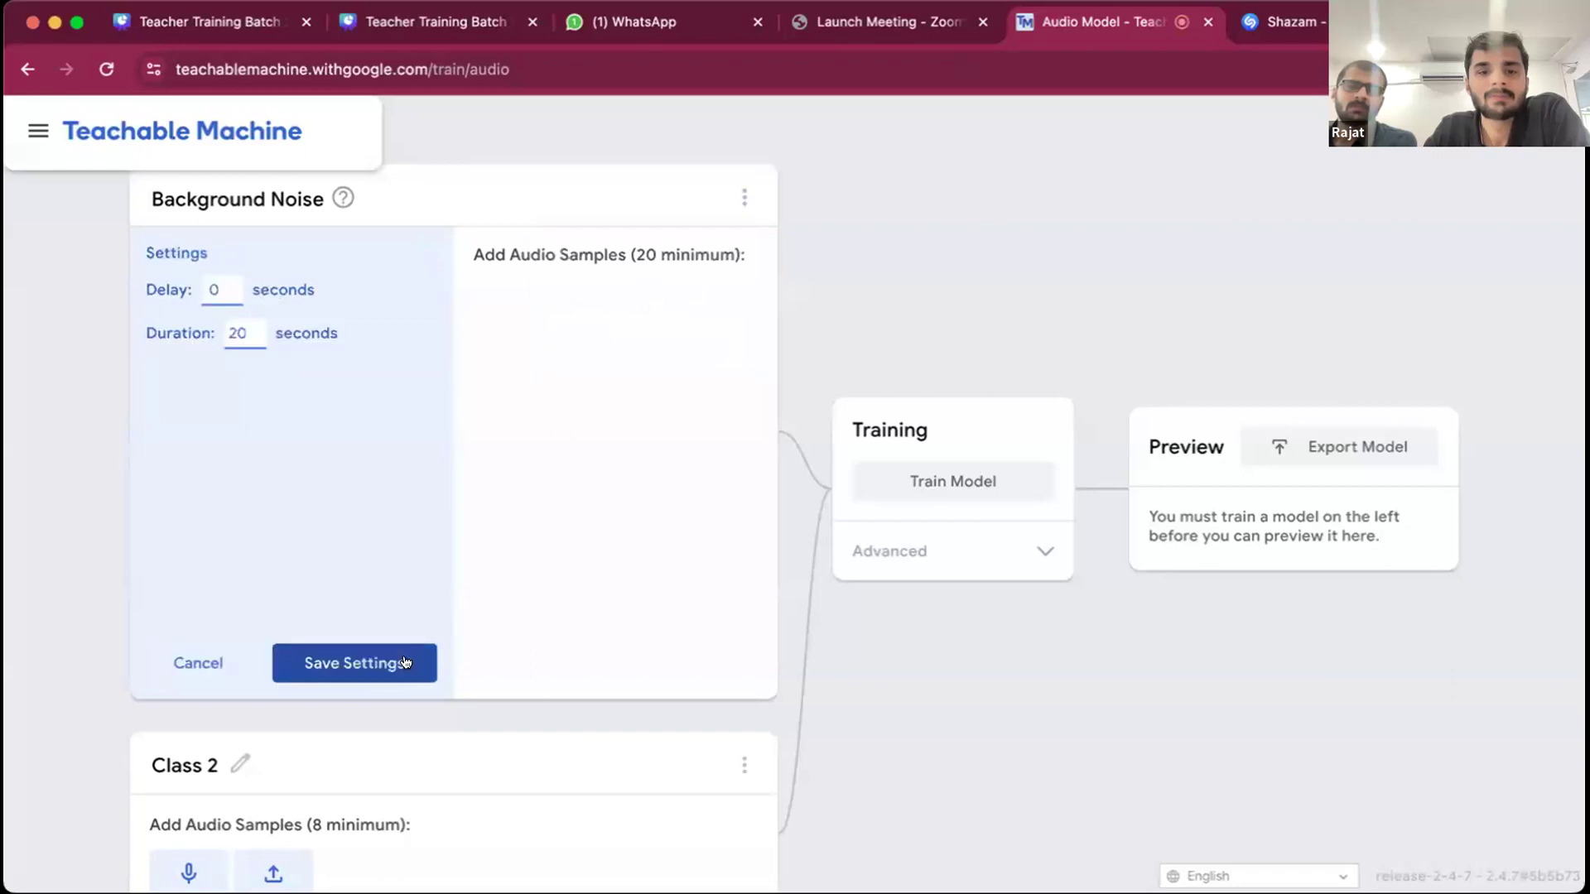
{"action": "left_click", "coordinate": [197, 662]}
{"action": "left_click", "coordinate": [427, 256]}
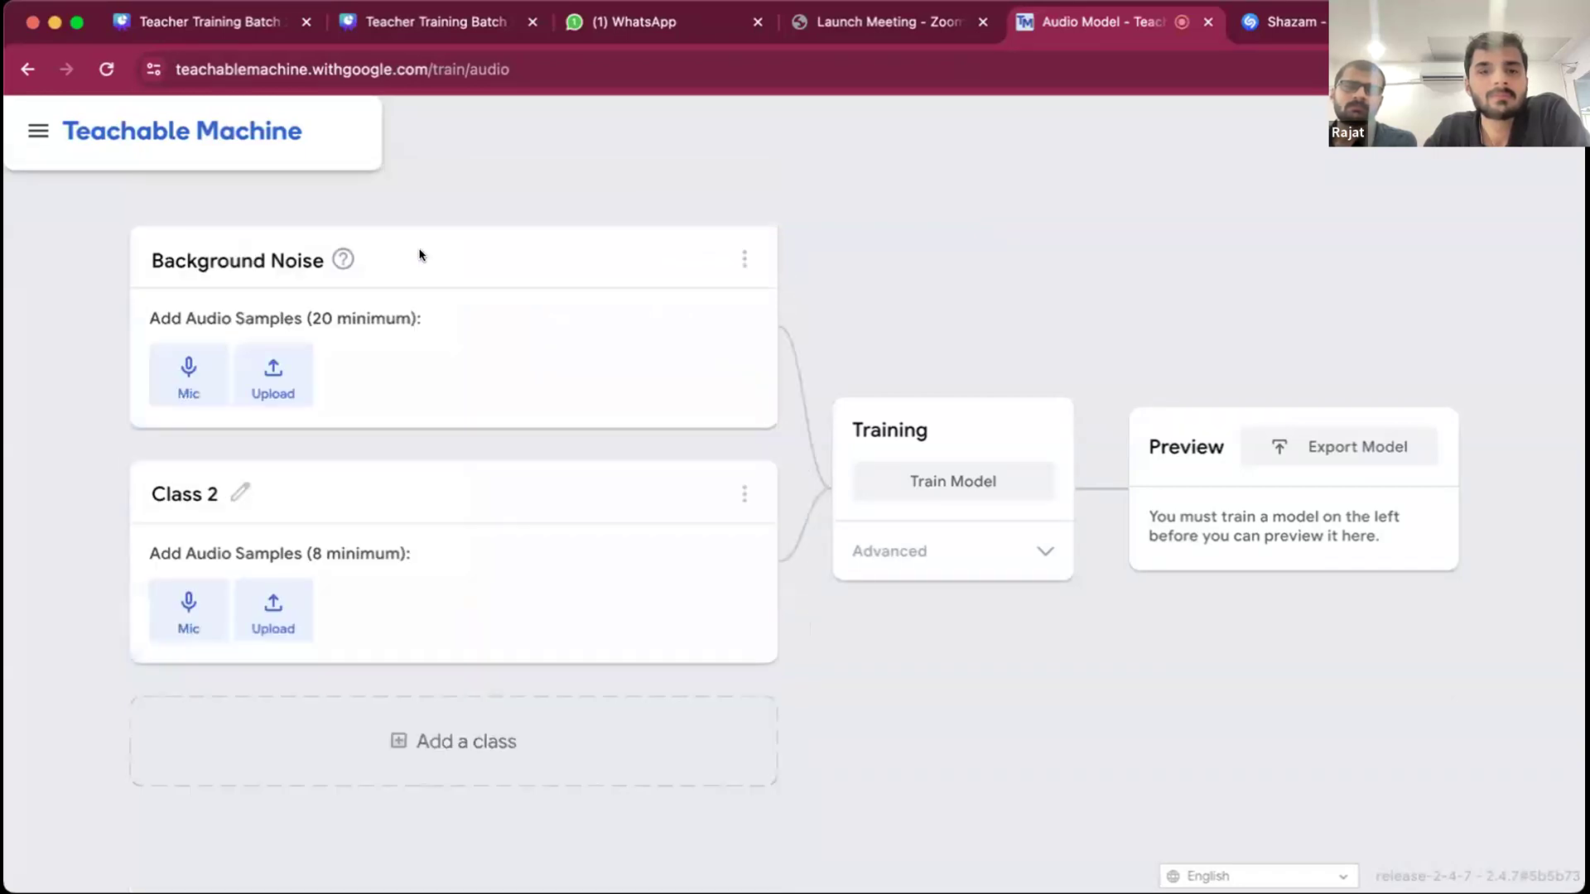
- Record background noise with the microphone and extract the recording as audio samples for the Background Noise class
{"action": "left_click", "coordinate": [188, 377]}
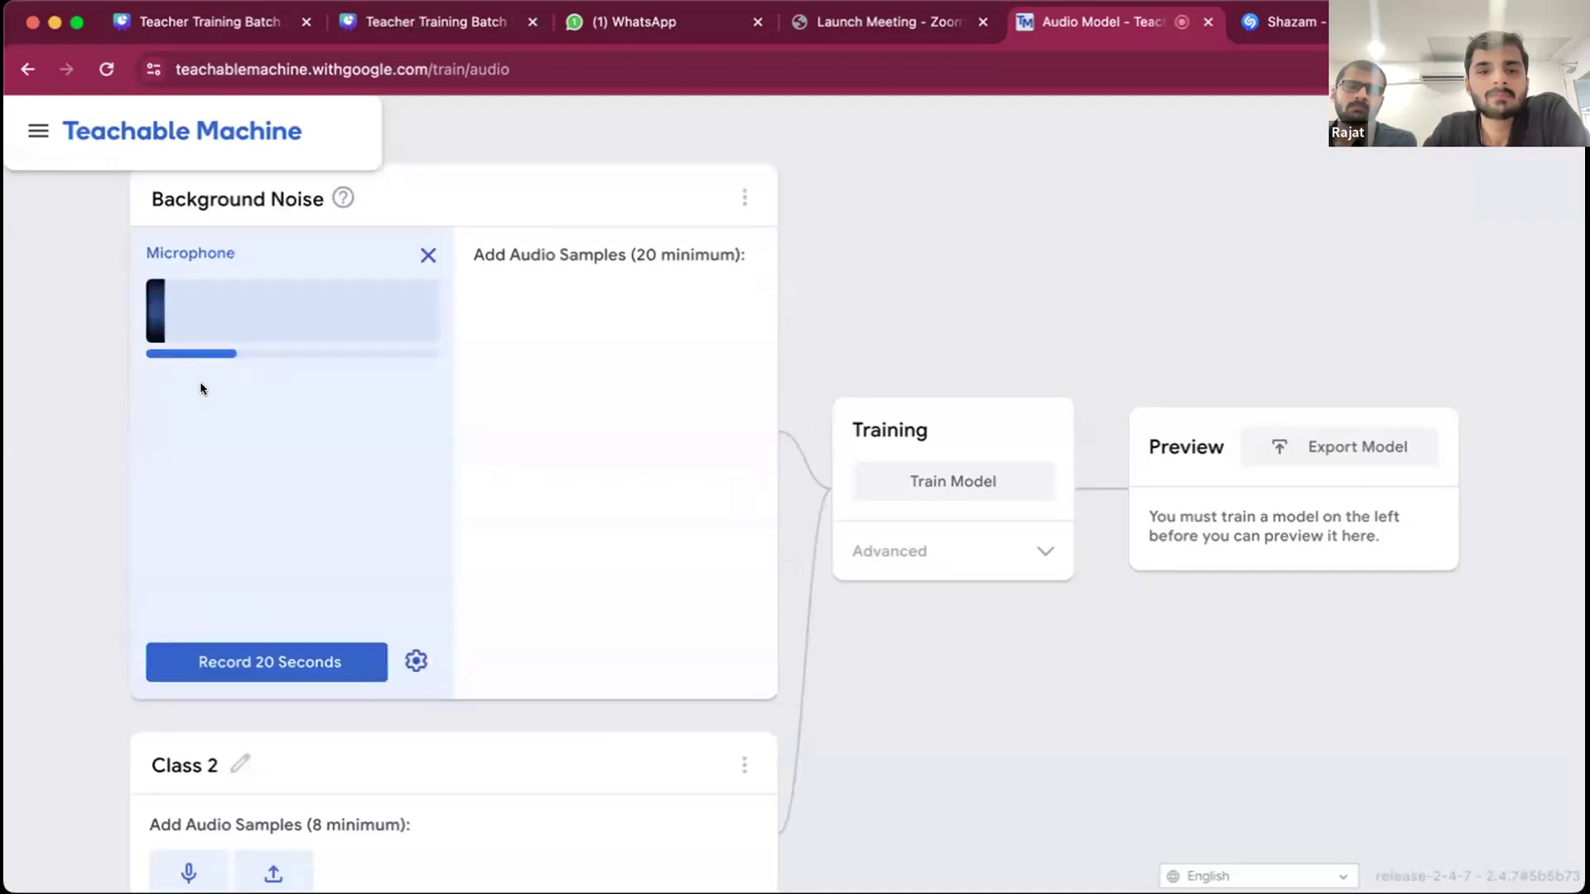
{"action": "left_click", "coordinate": [338, 663]}
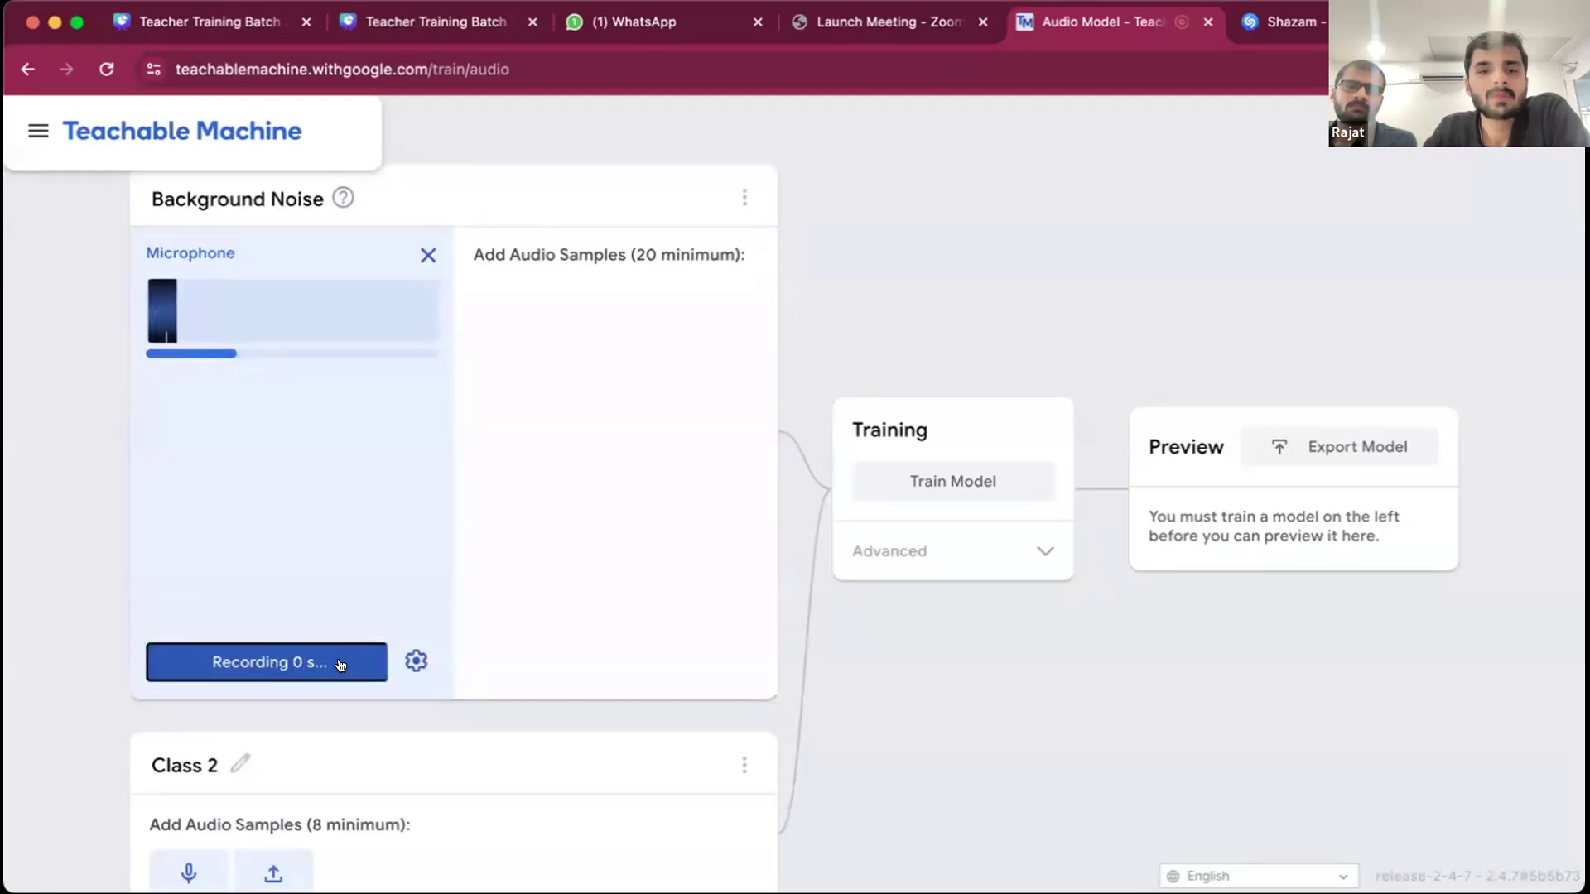
{"action": "left_click", "coordinate": [370, 401]}
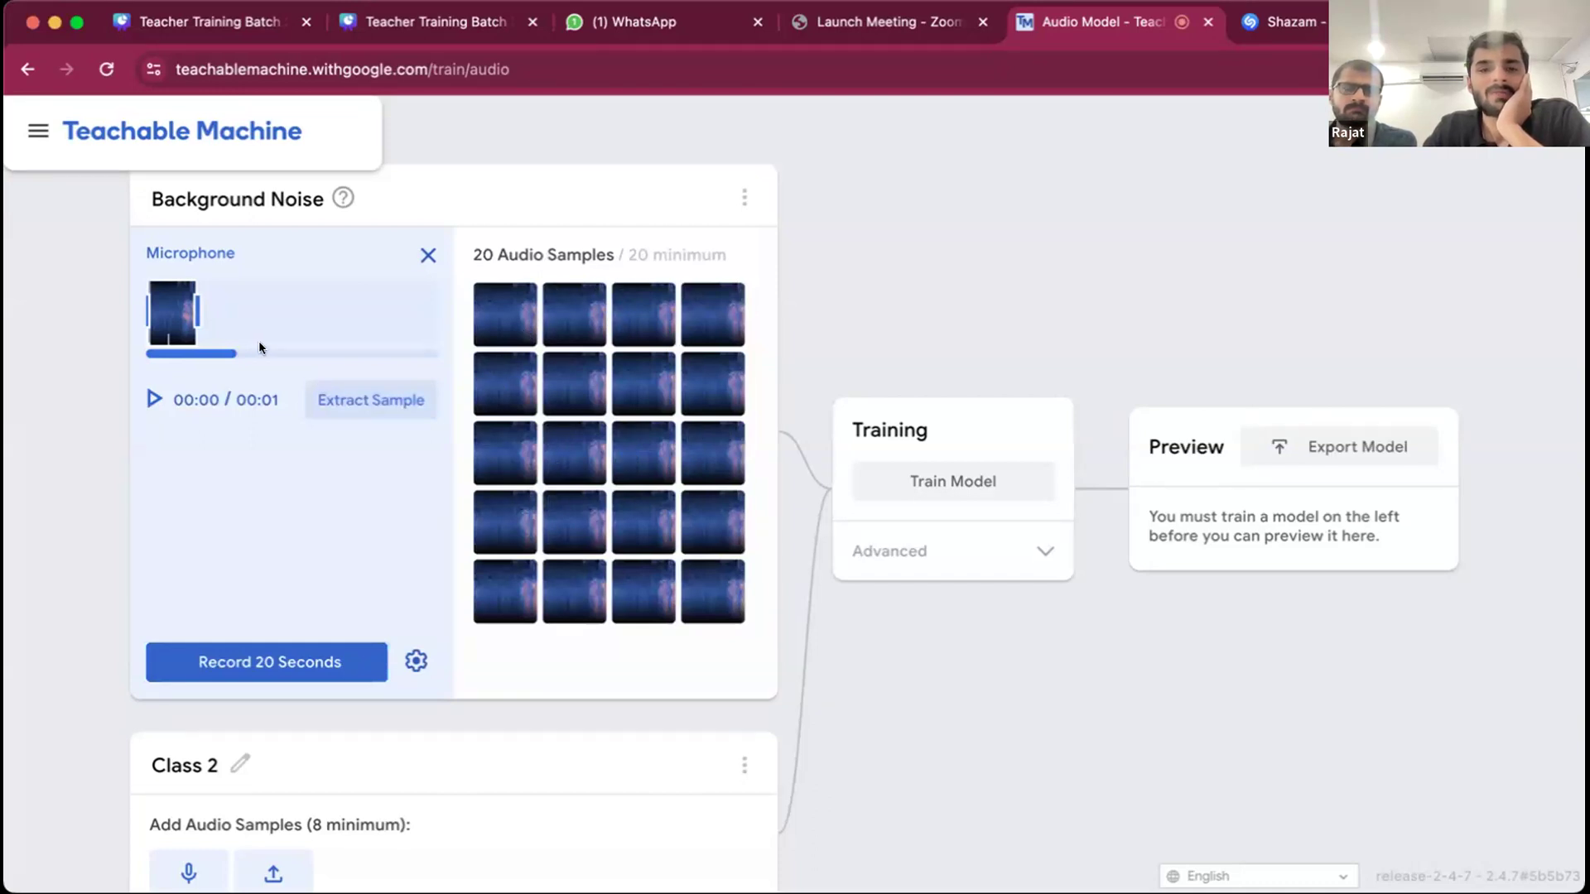
- Rename Class 2 as Christmas Tune
{"action": "scroll", "coordinate": [359, 485], "scroll_direction": "down", "scroll_amount": 3}
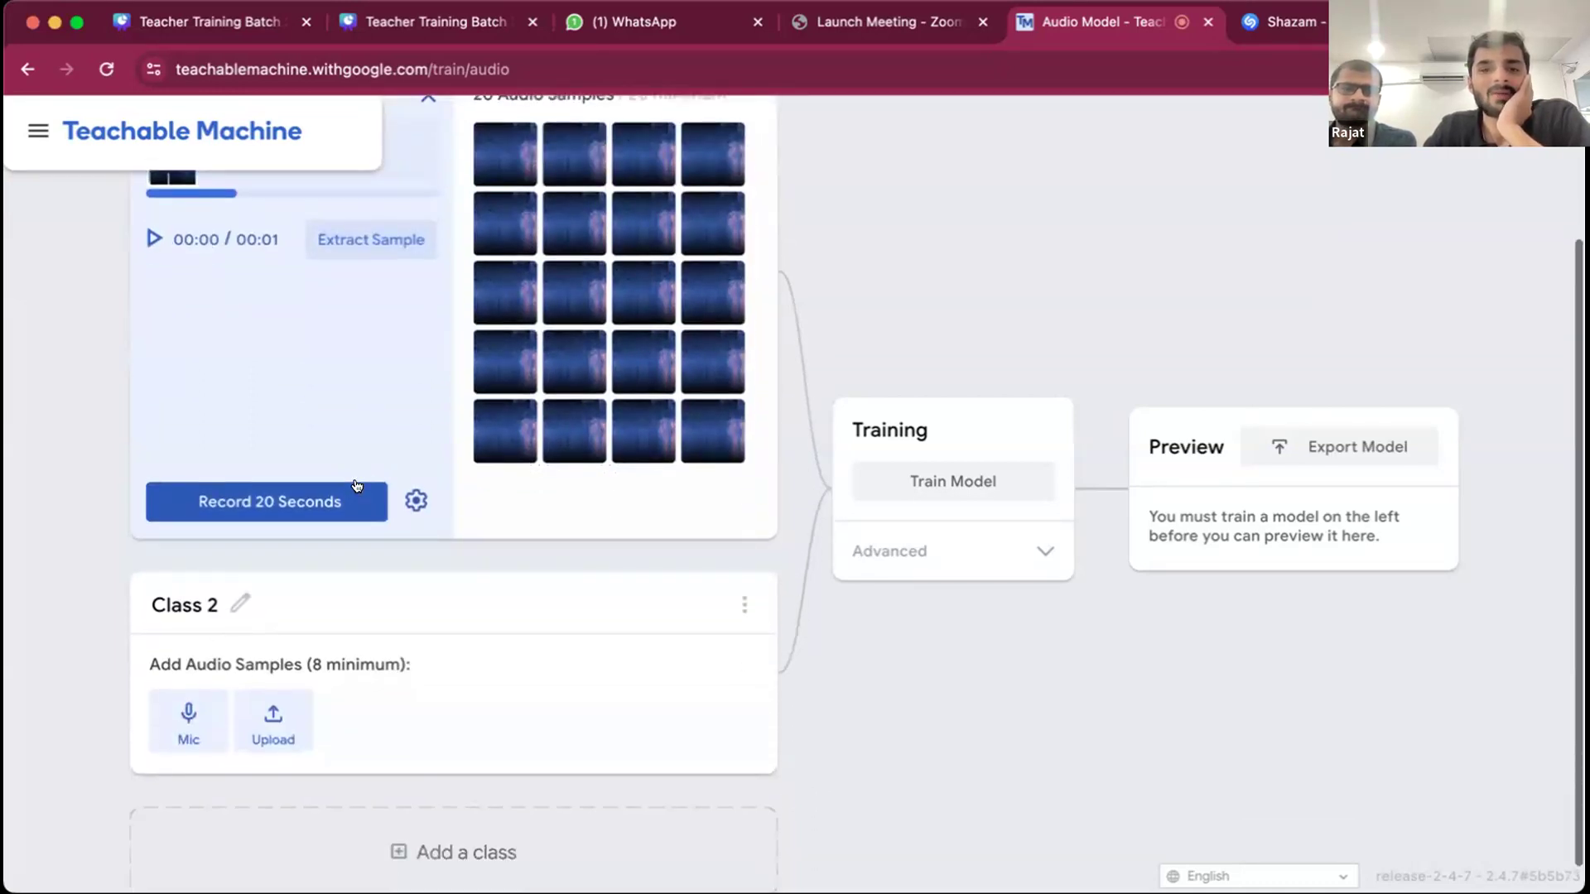
{"action": "scroll", "coordinate": [358, 486], "scroll_direction": "down", "scroll_amount": 1}
{"action": "left_click", "coordinate": [213, 573]}
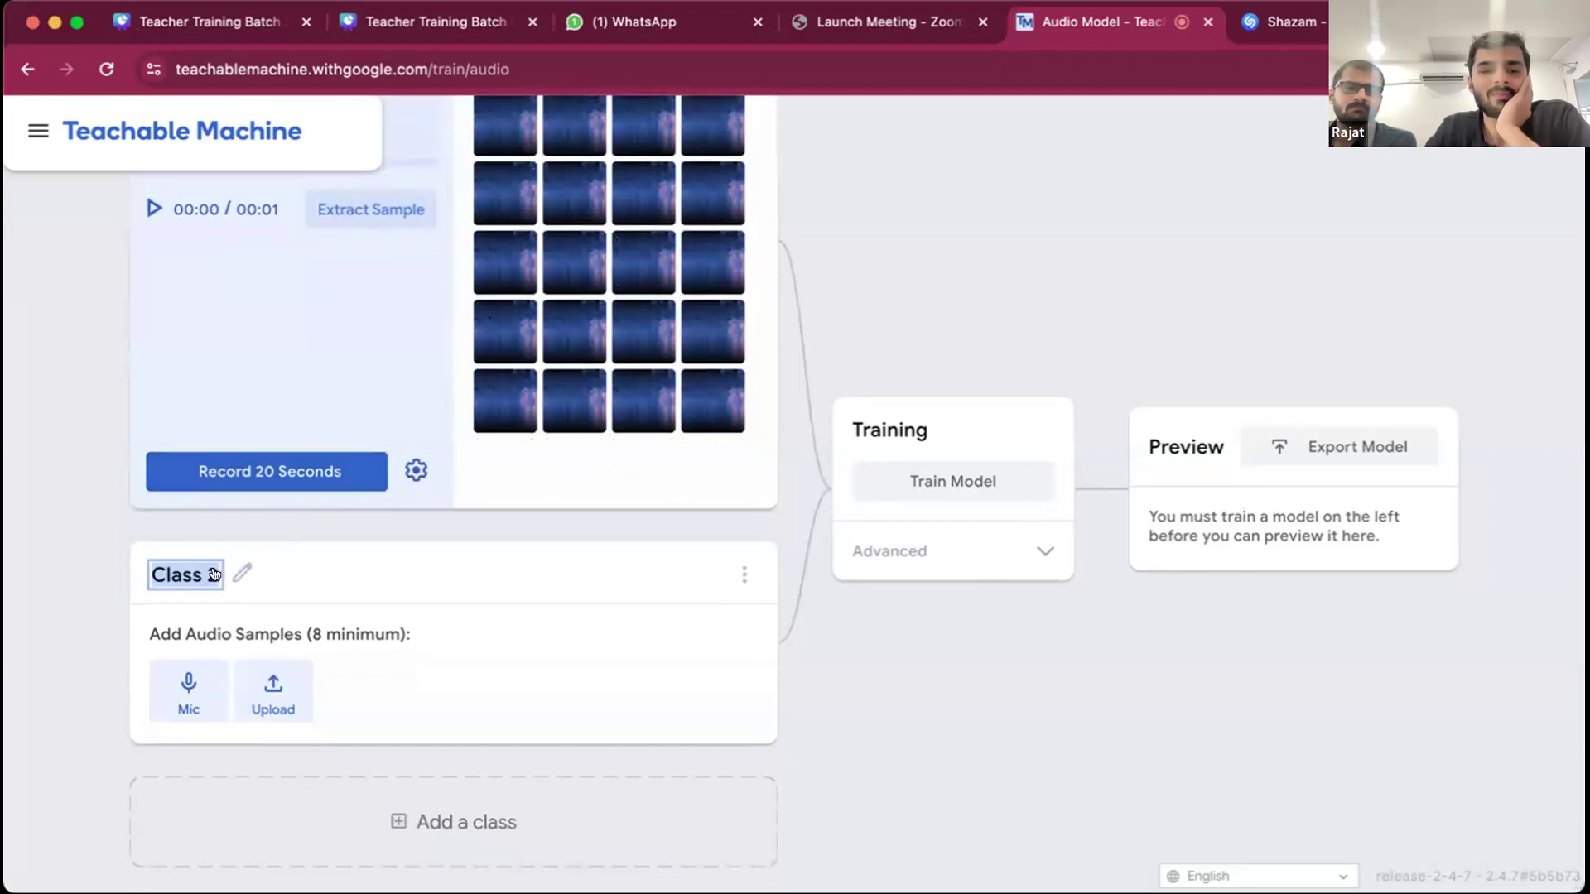
{"action": "type", "text": "C"}
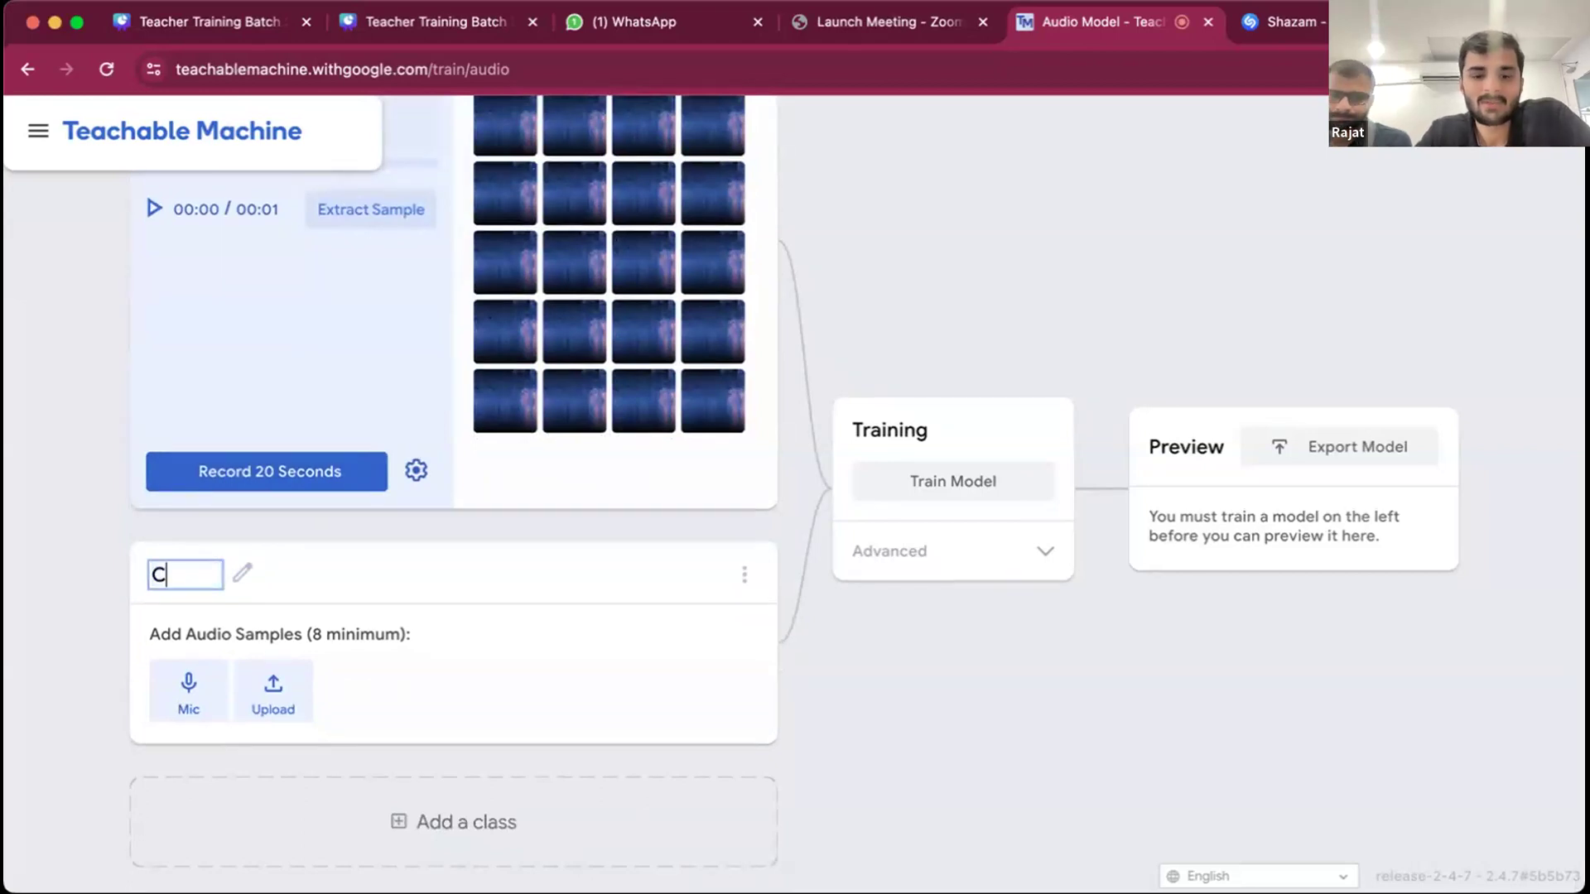
{"action": "type", "text": "hristmas "}
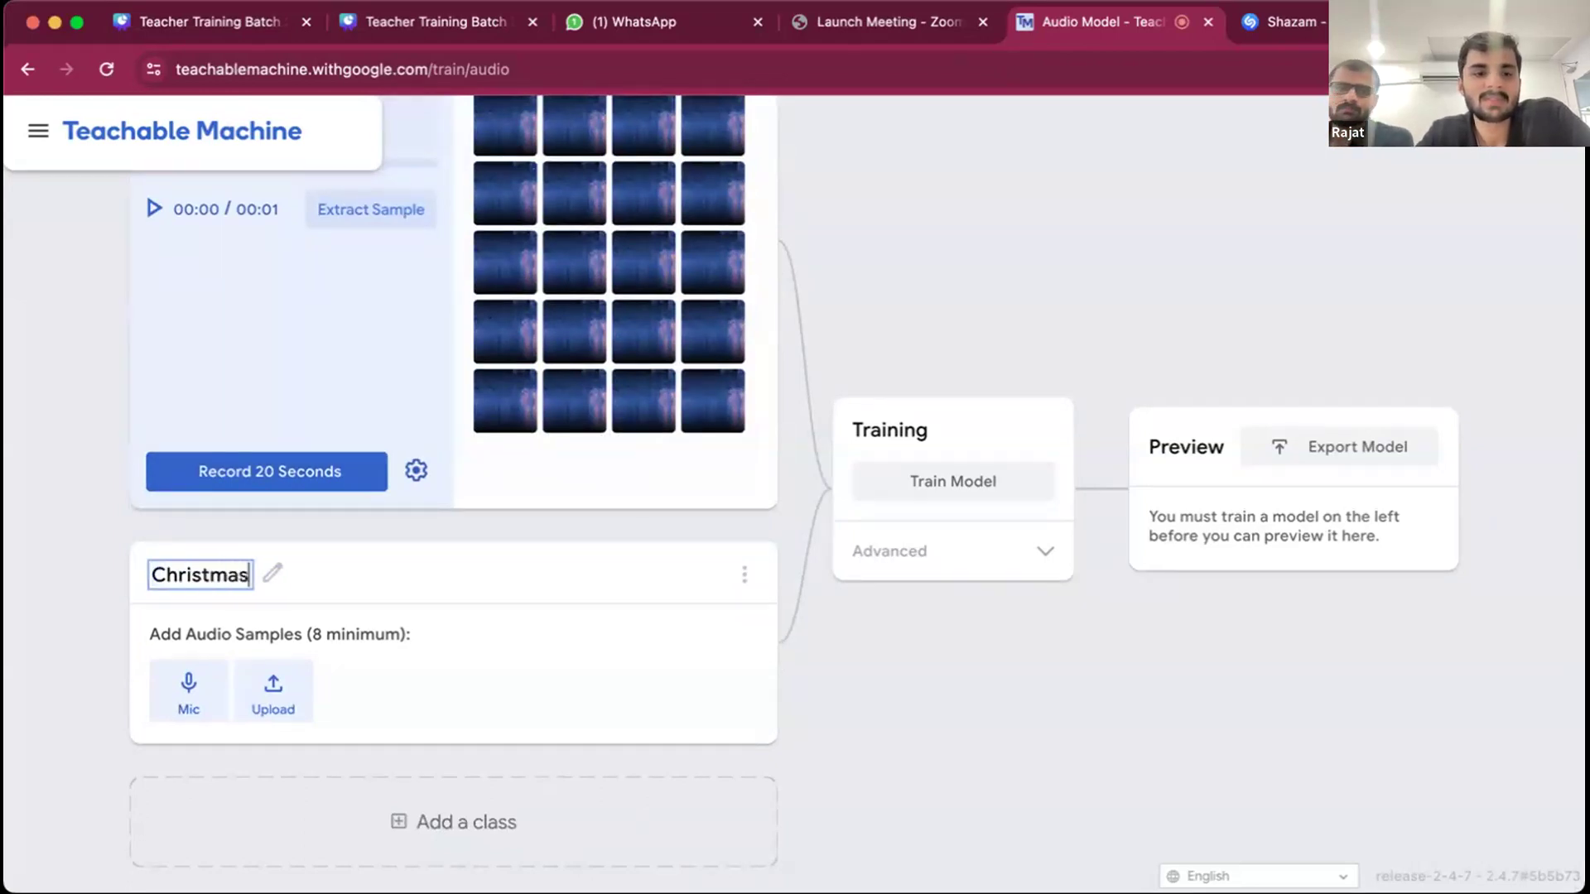
{"action": "type", "text": "Tune"}
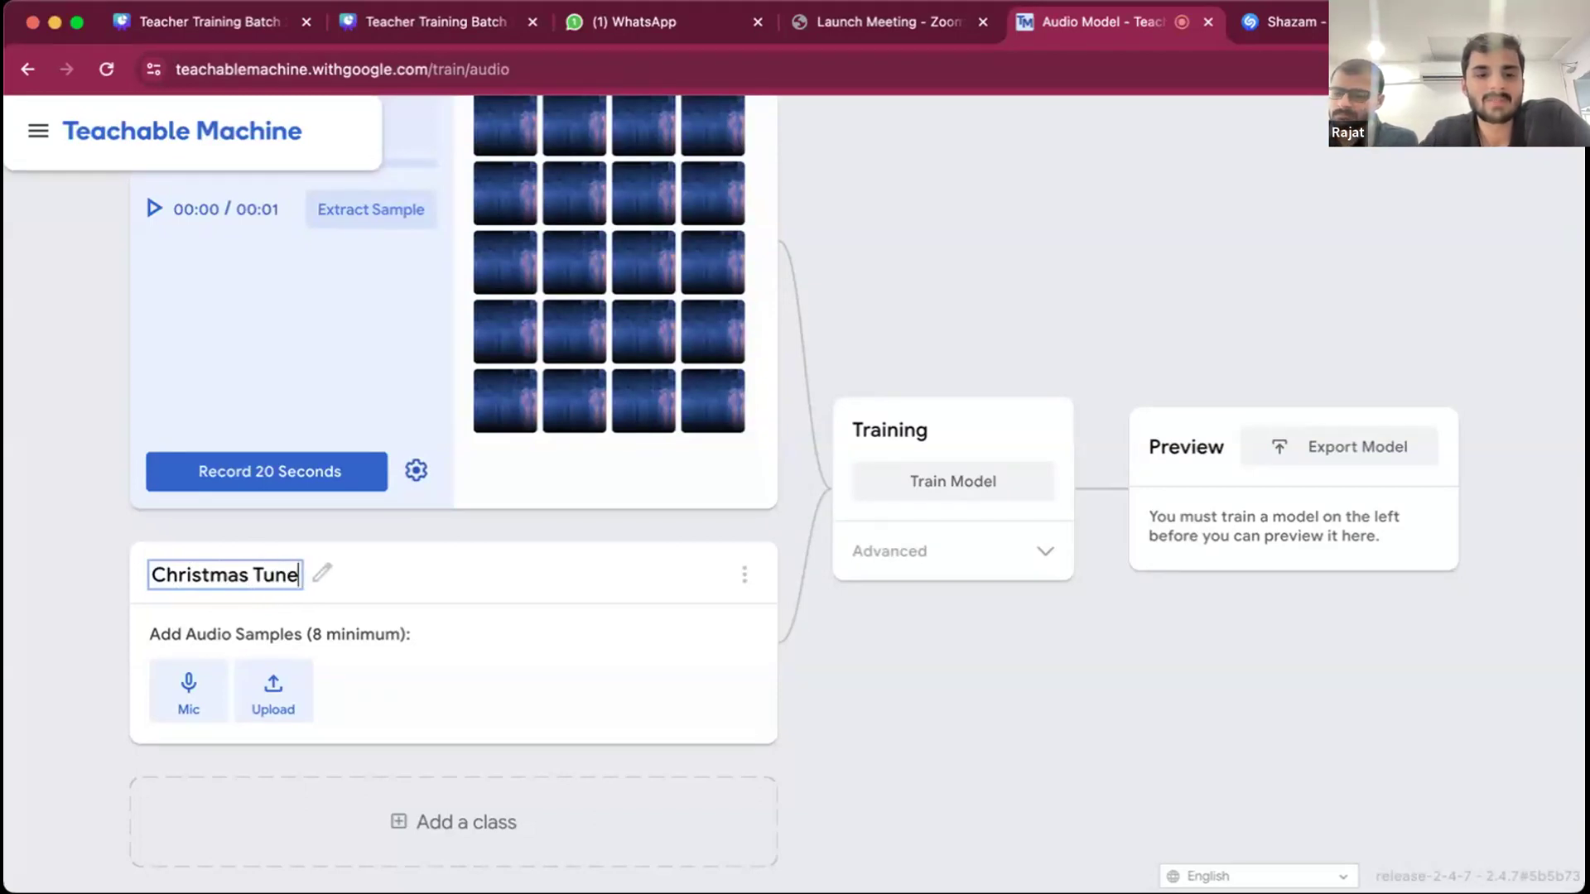
{"action": "key", "text": "Return"}
- Record 2-second microphone clips for the Christmas Tune class and extract them until the class has 12 audio samples
{"action": "scroll", "coordinate": [227, 637], "scroll_direction": "down", "scroll_amount": 1}
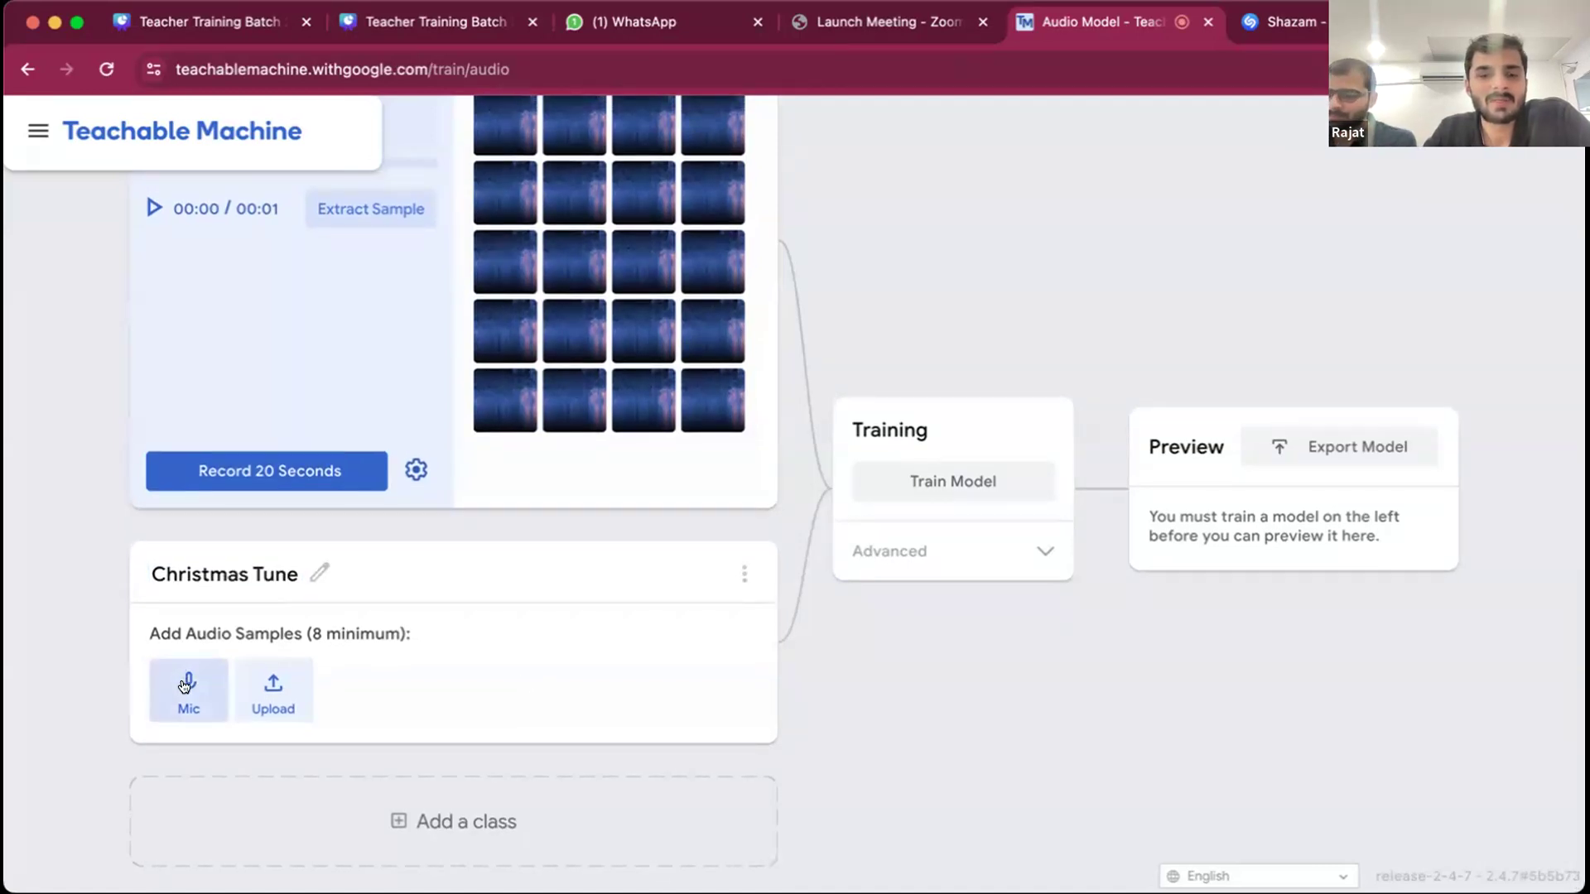
{"action": "left_click", "coordinate": [184, 686]}
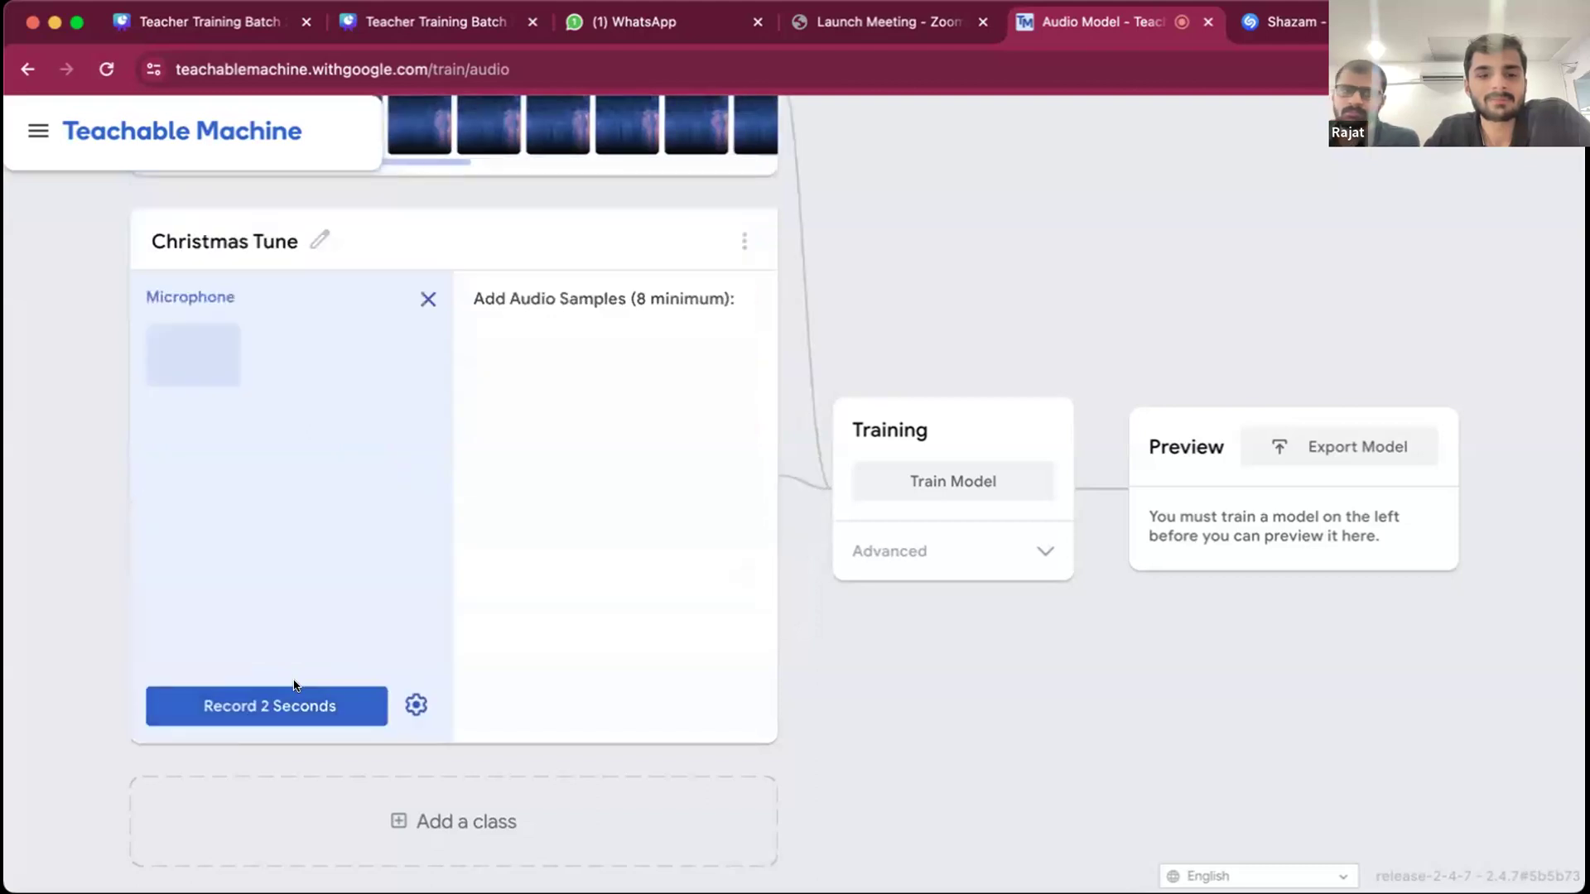
{"action": "left_click", "coordinate": [281, 706]}
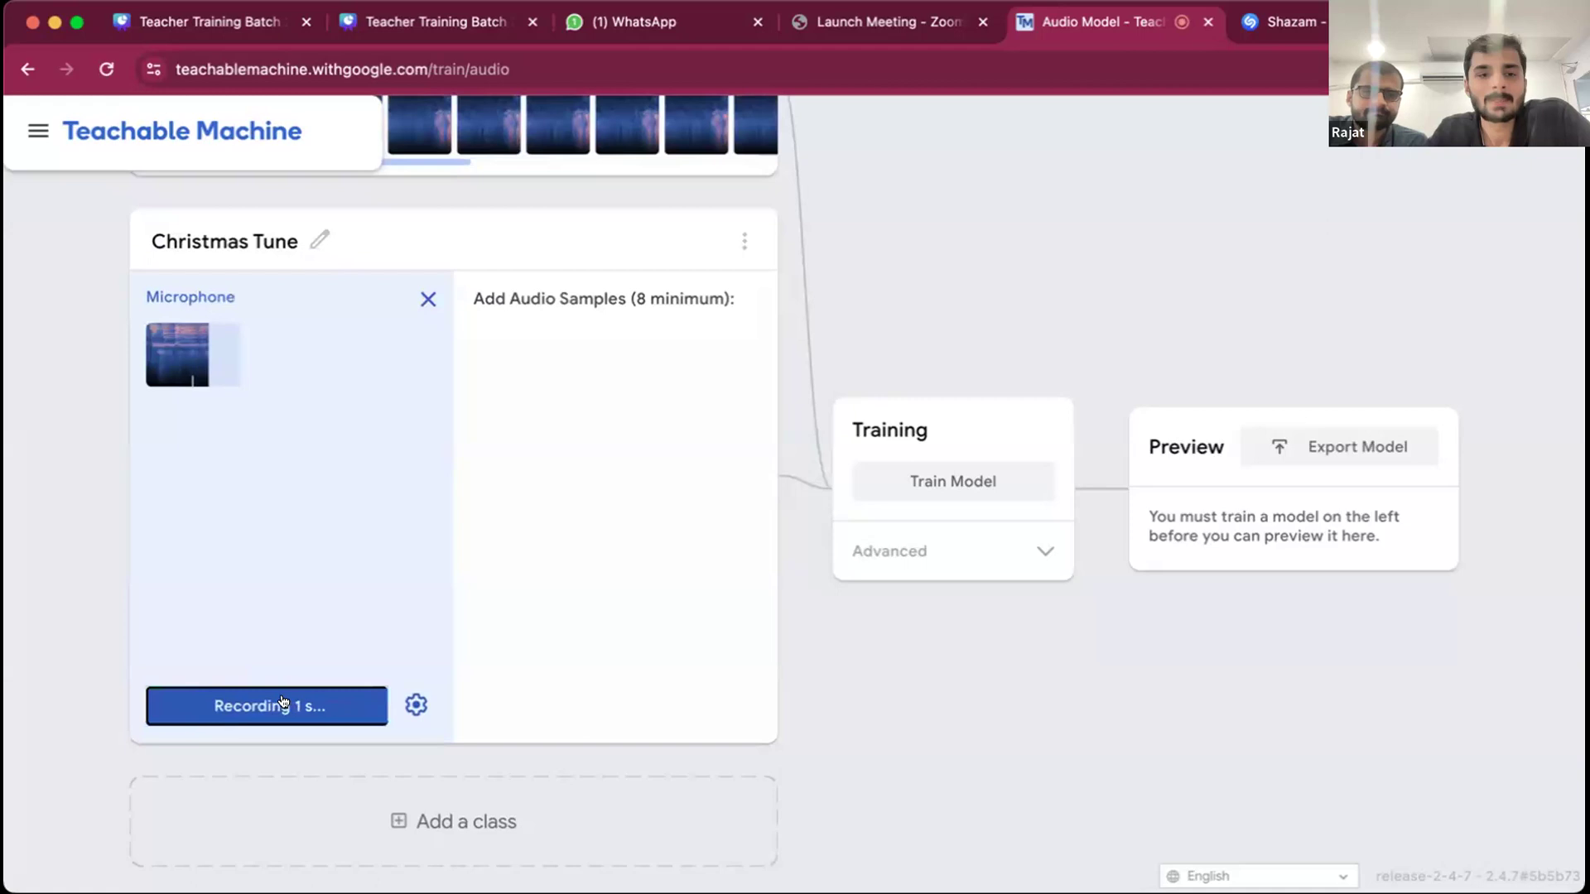
{"action": "left_click", "coordinate": [367, 447]}
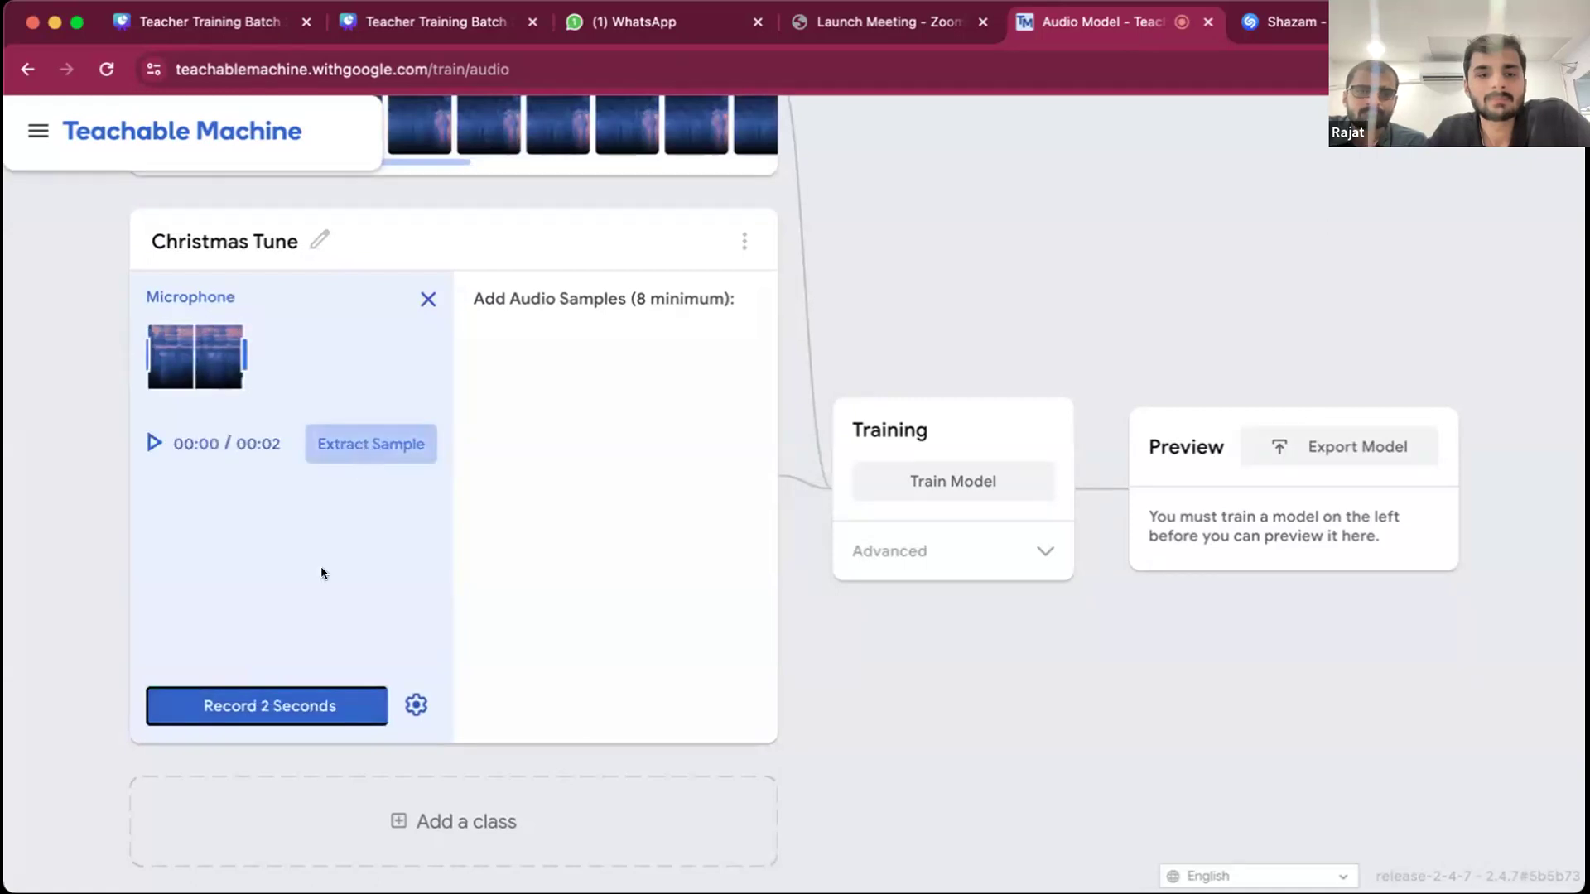
{"action": "left_click", "coordinate": [269, 703]}
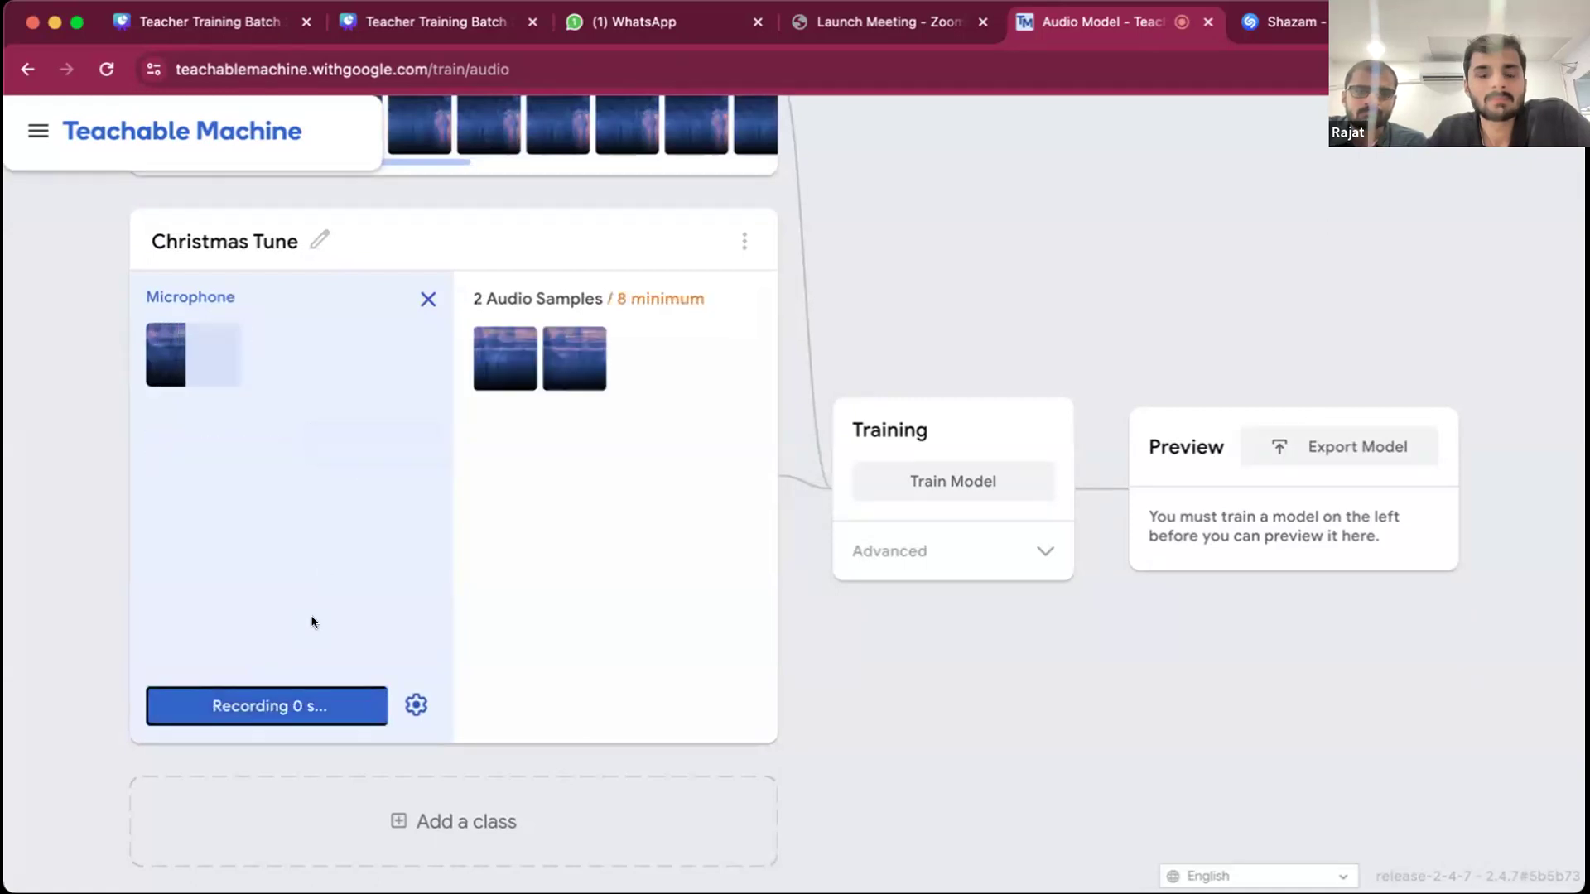
{"action": "left_click", "coordinate": [271, 706]}
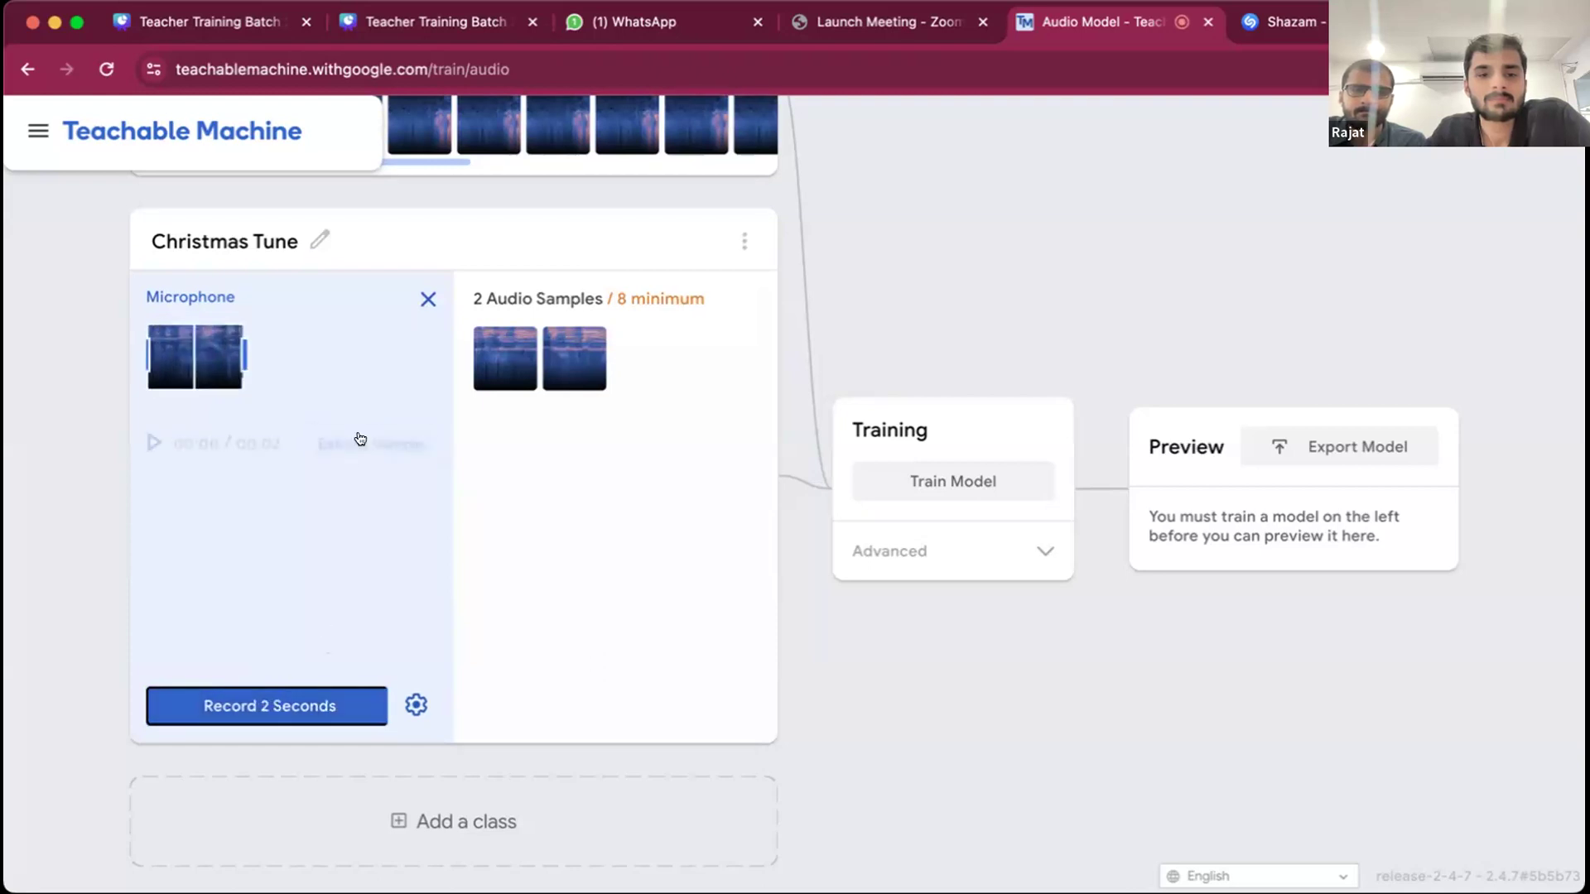
{"action": "left_click", "coordinate": [364, 443]}
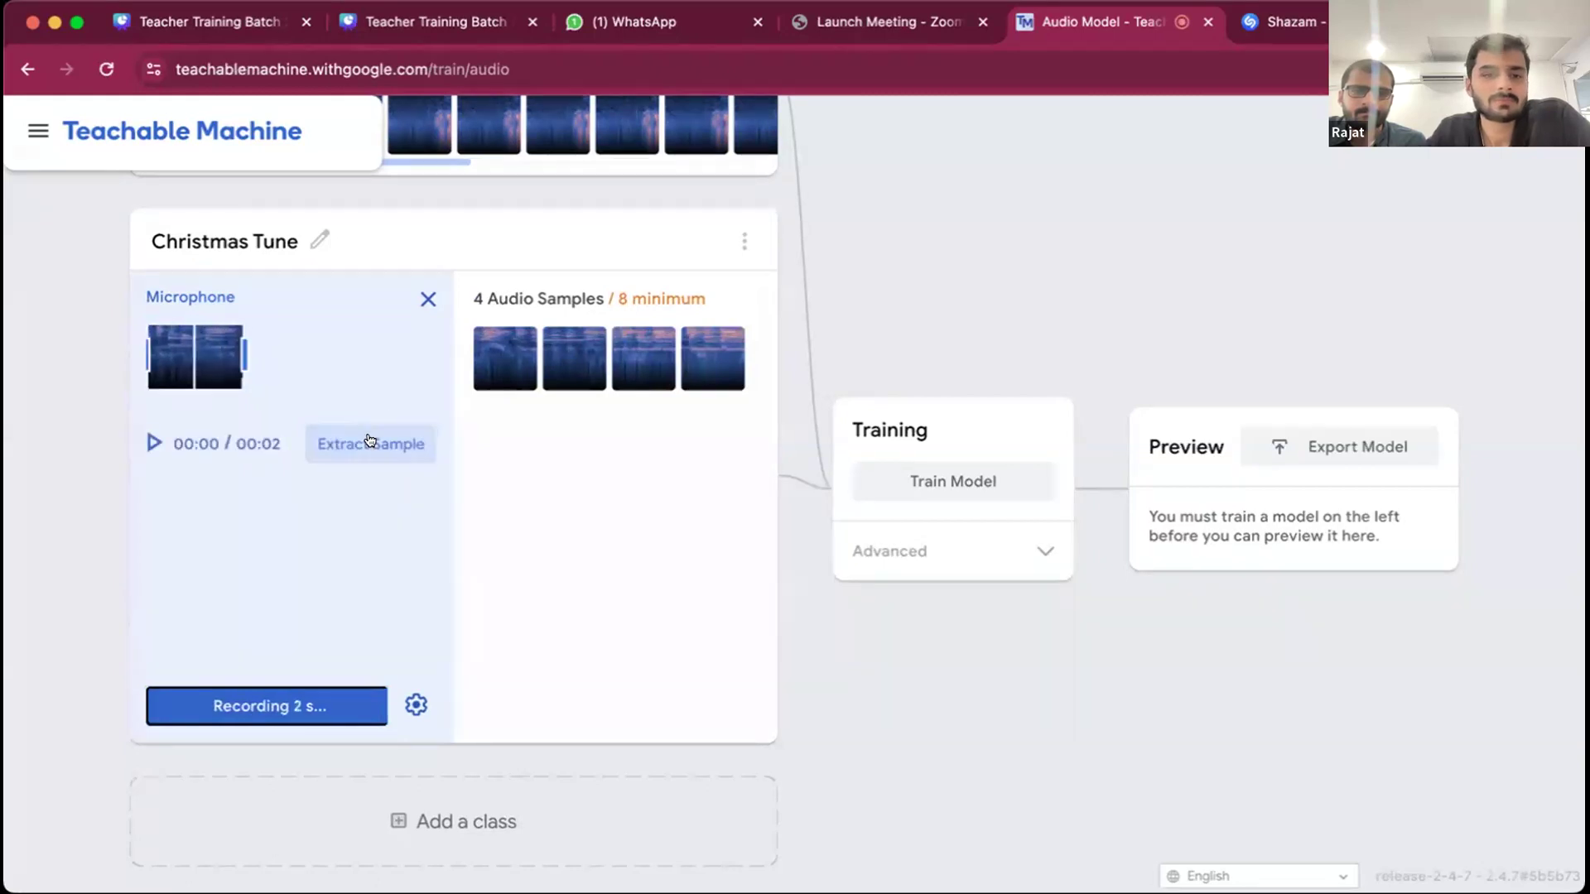
{"action": "left_click", "coordinate": [370, 442]}
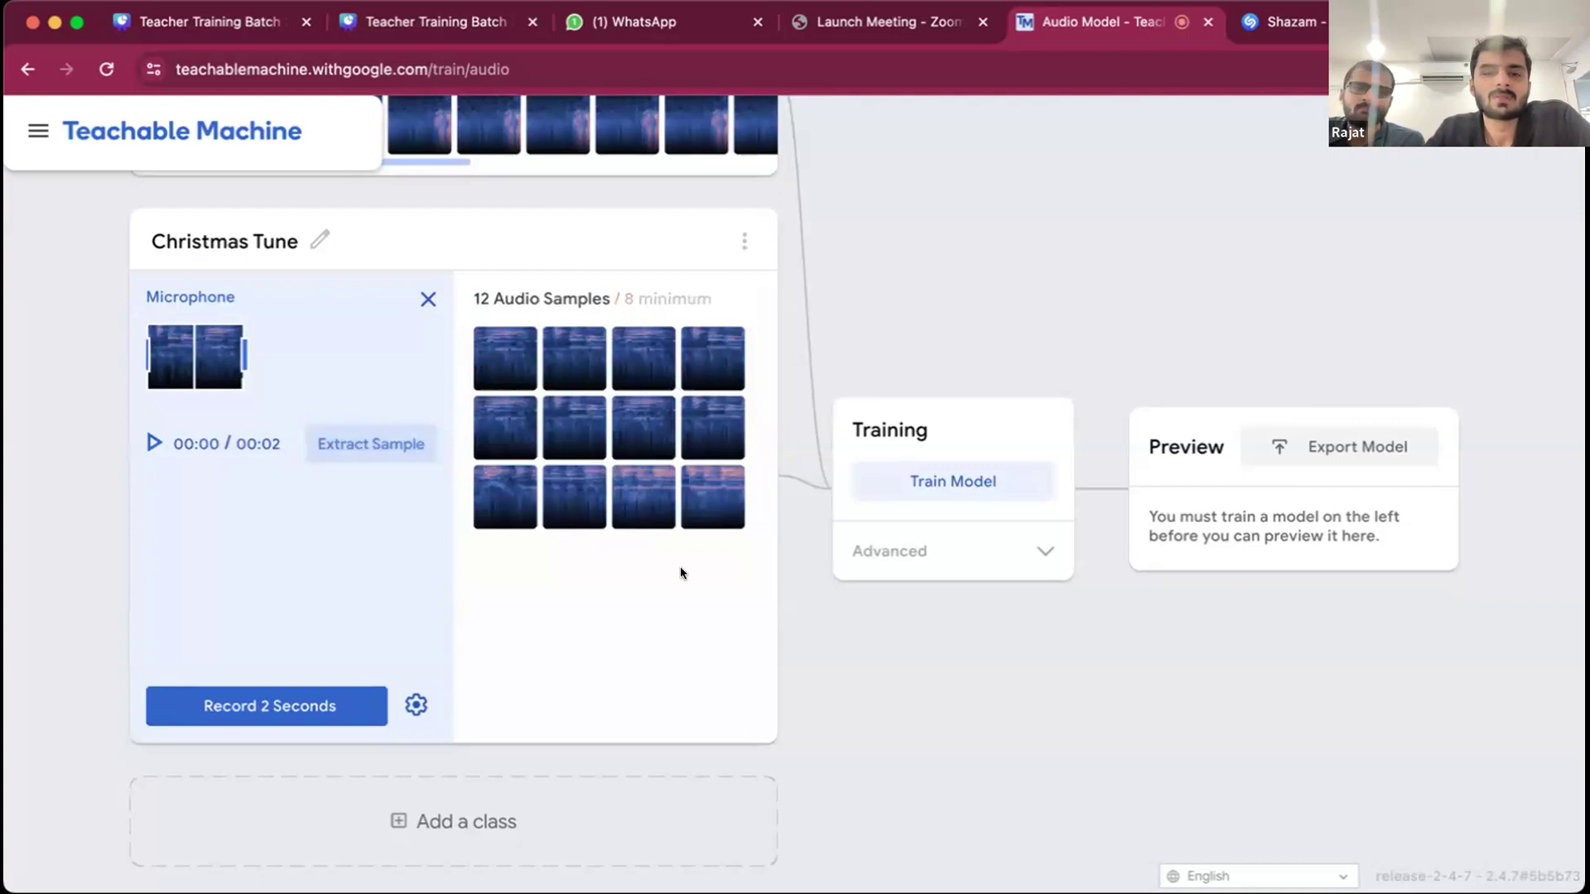
- Add a third class to the audio project and name it Clap
{"action": "scroll", "coordinate": [678, 569], "scroll_direction": "up", "scroll_amount": 3}
{"action": "scroll", "coordinate": [677, 573], "scroll_direction": "down", "scroll_amount": 3}
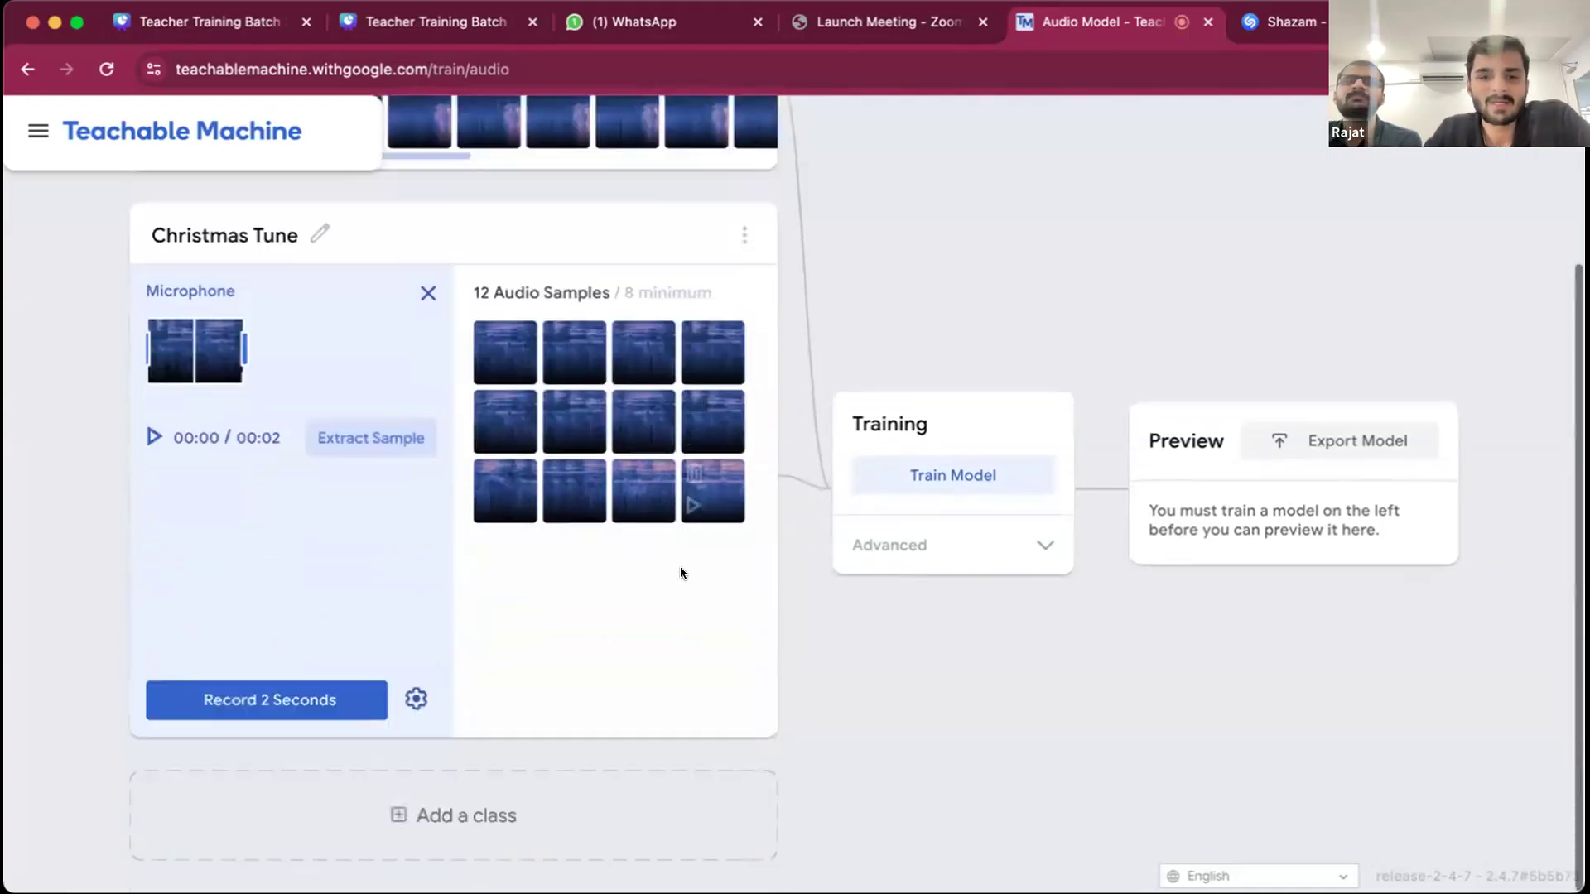
{"action": "left_click", "coordinate": [401, 817]}
{"action": "scroll", "coordinate": [368, 805], "scroll_direction": "down", "scroll_amount": 2}
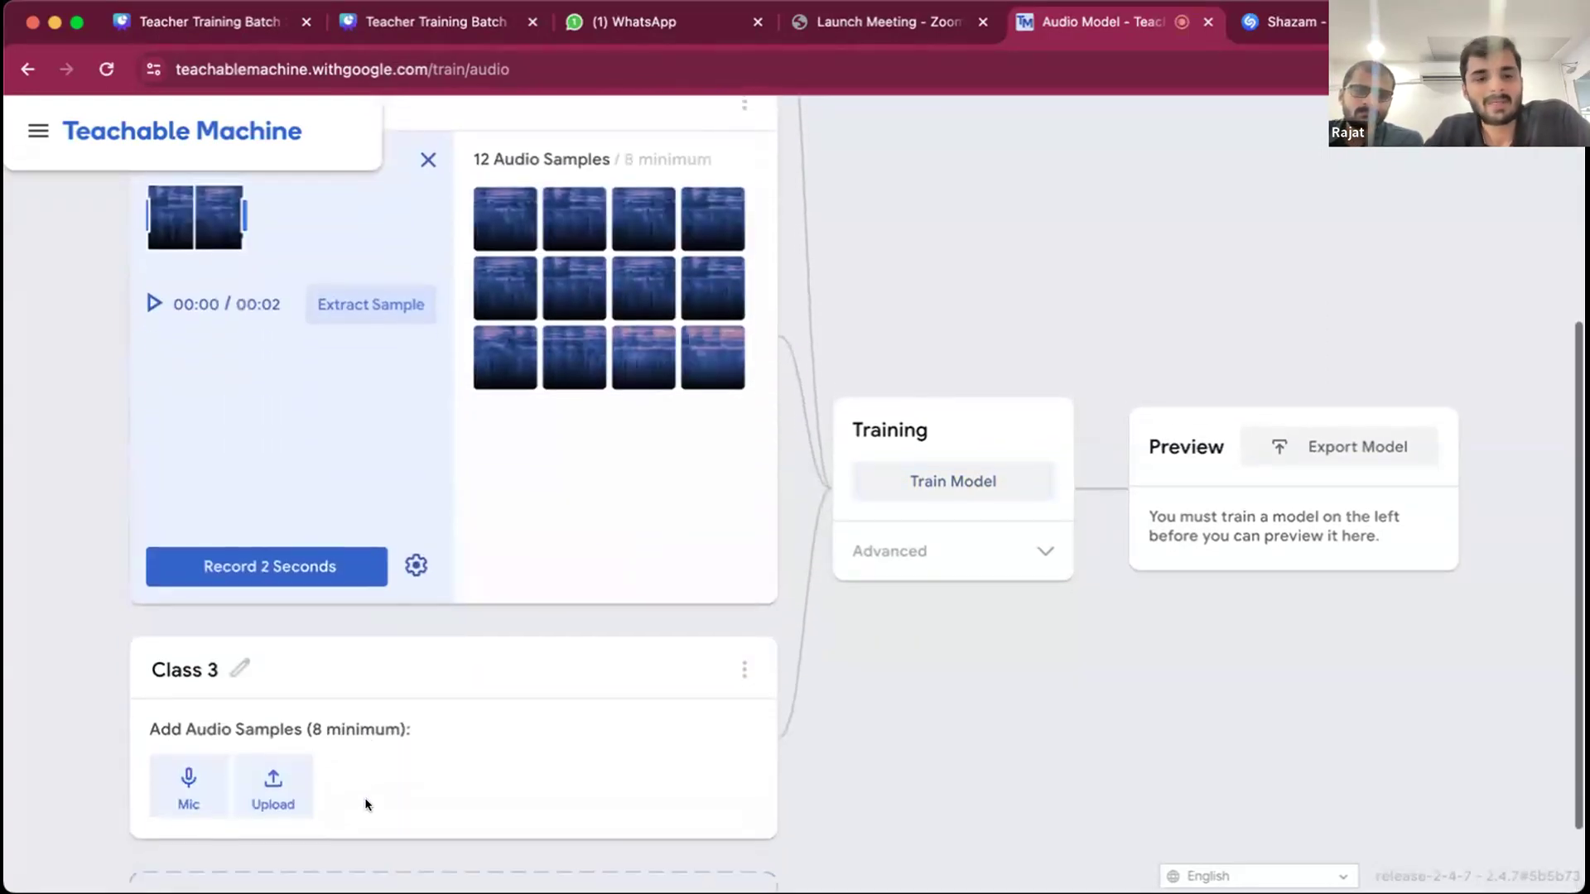
{"action": "left_click", "coordinate": [239, 663]}
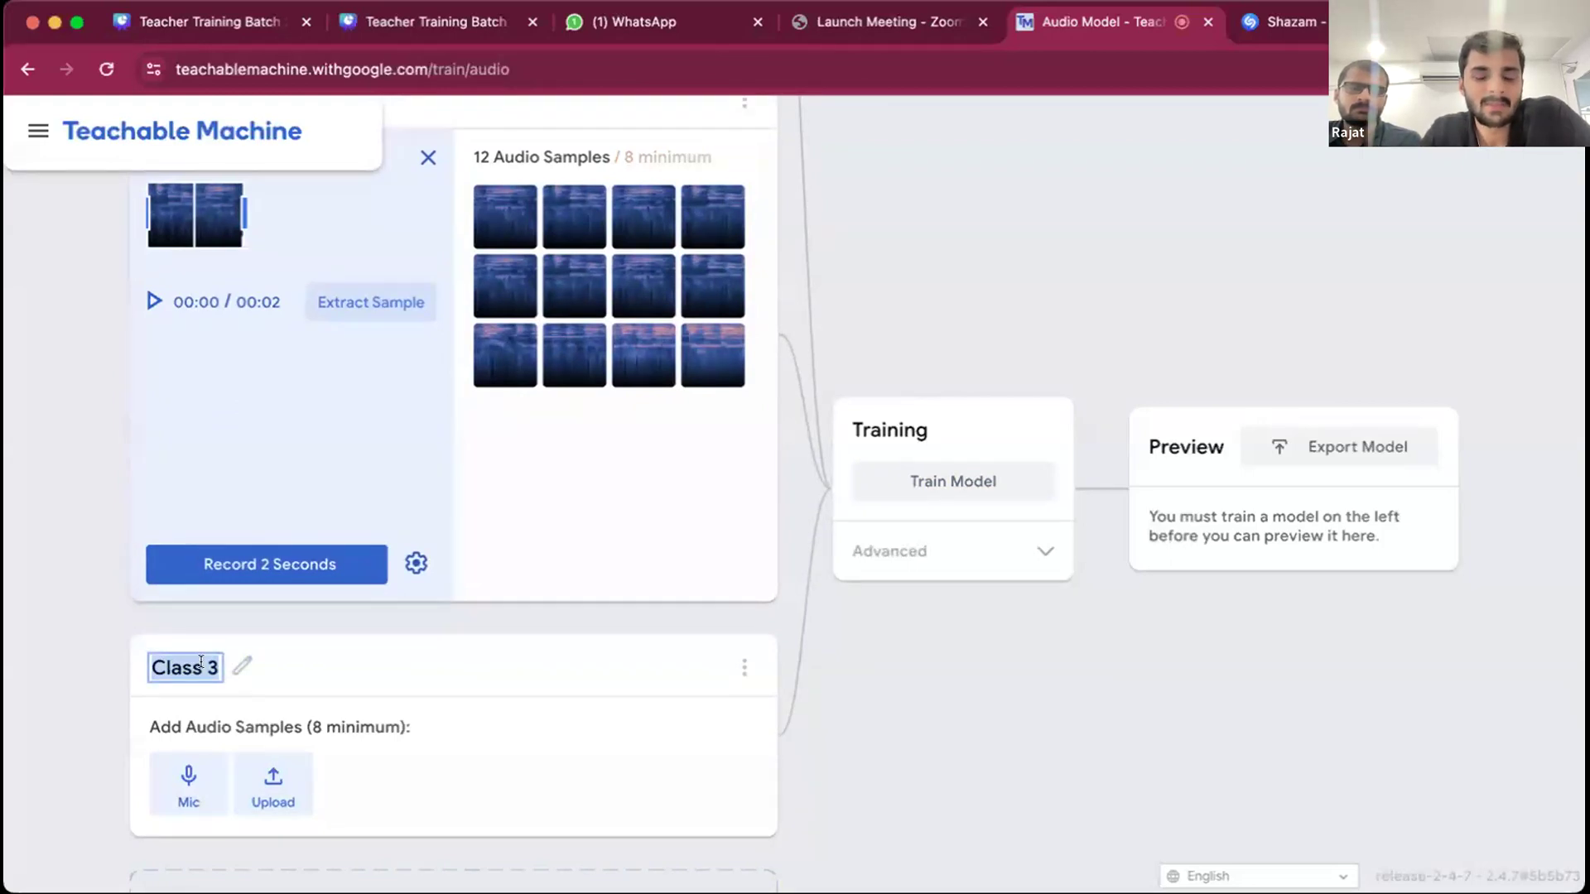
{"action": "type", "text": "C"}
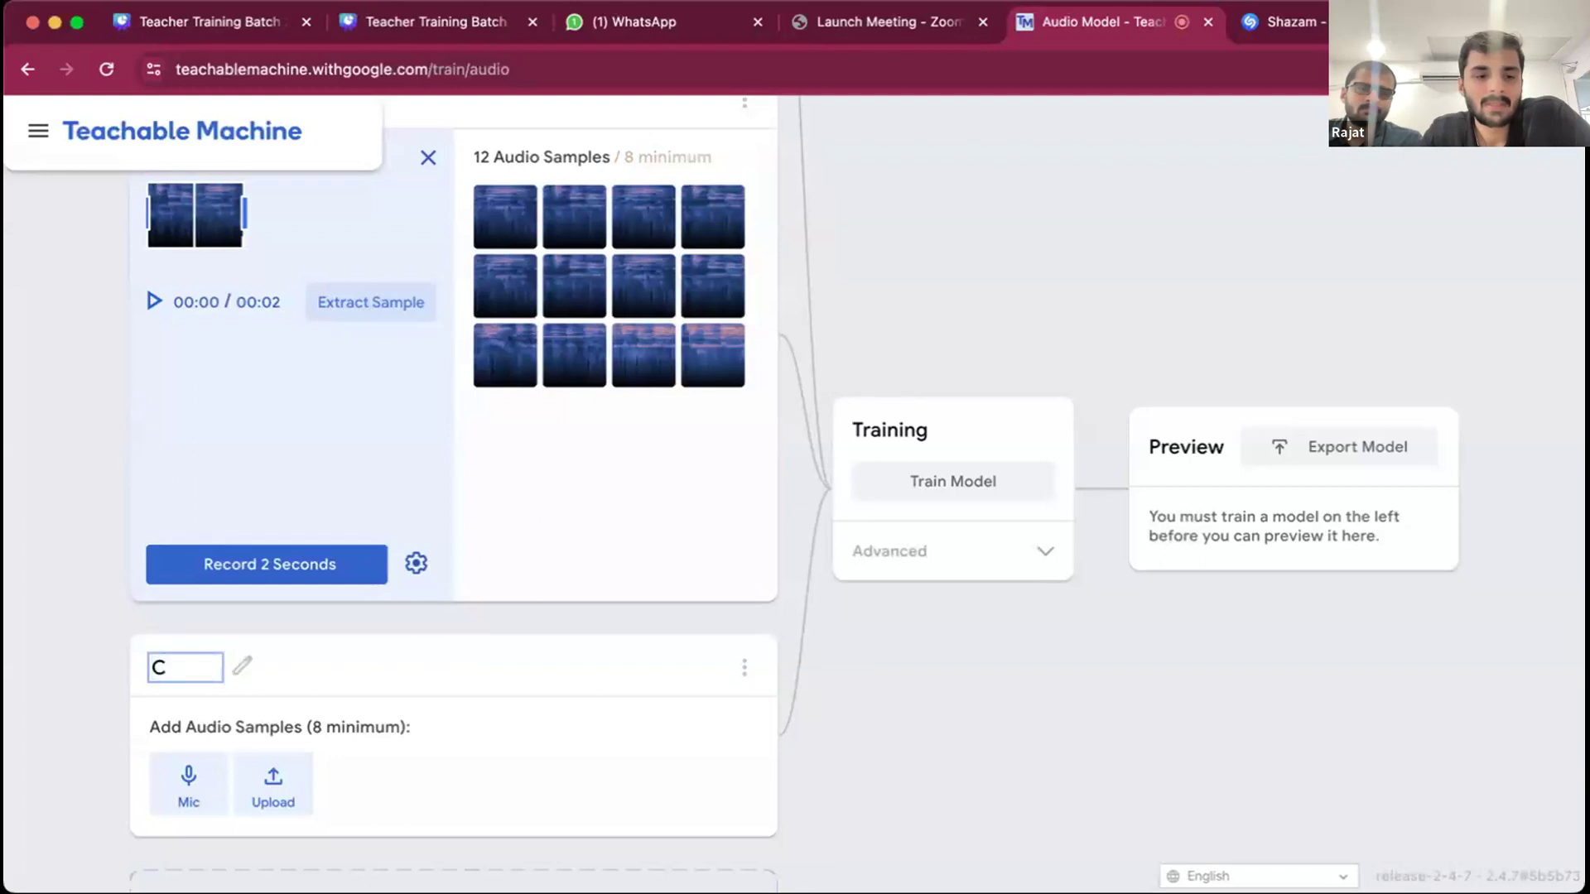
- Record a 2-second microphone clip for the Clap class and extract it repeatedly to build up 10 audio samples
{"action": "scroll", "coordinate": [358, 639], "scroll_direction": "down", "scroll_amount": 1}
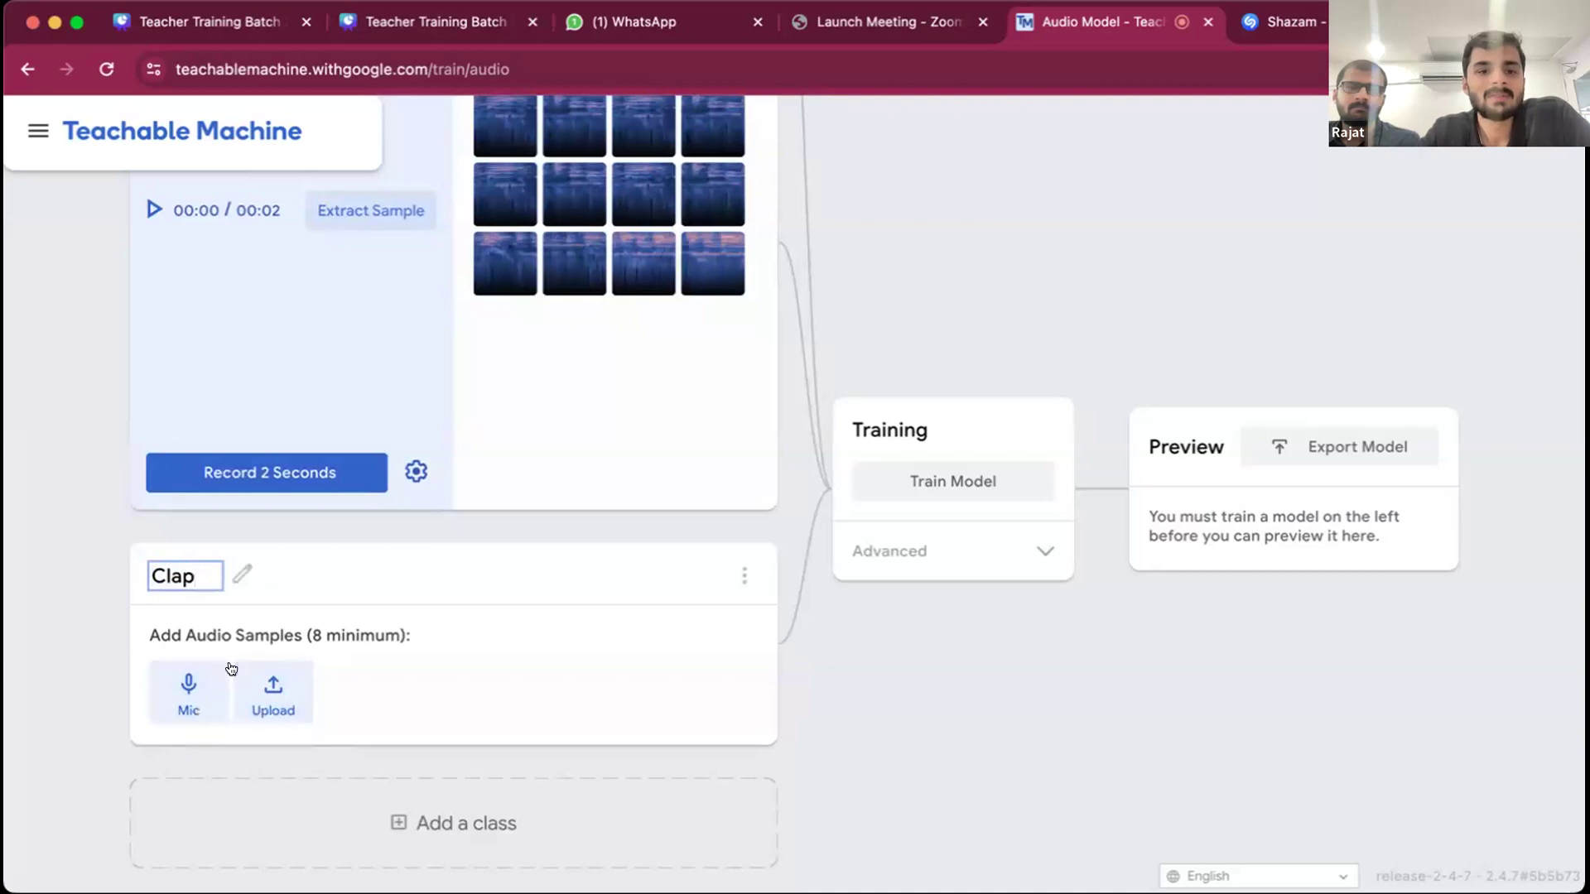
{"action": "left_click", "coordinate": [226, 673]}
{"action": "left_click", "coordinate": [271, 705]}
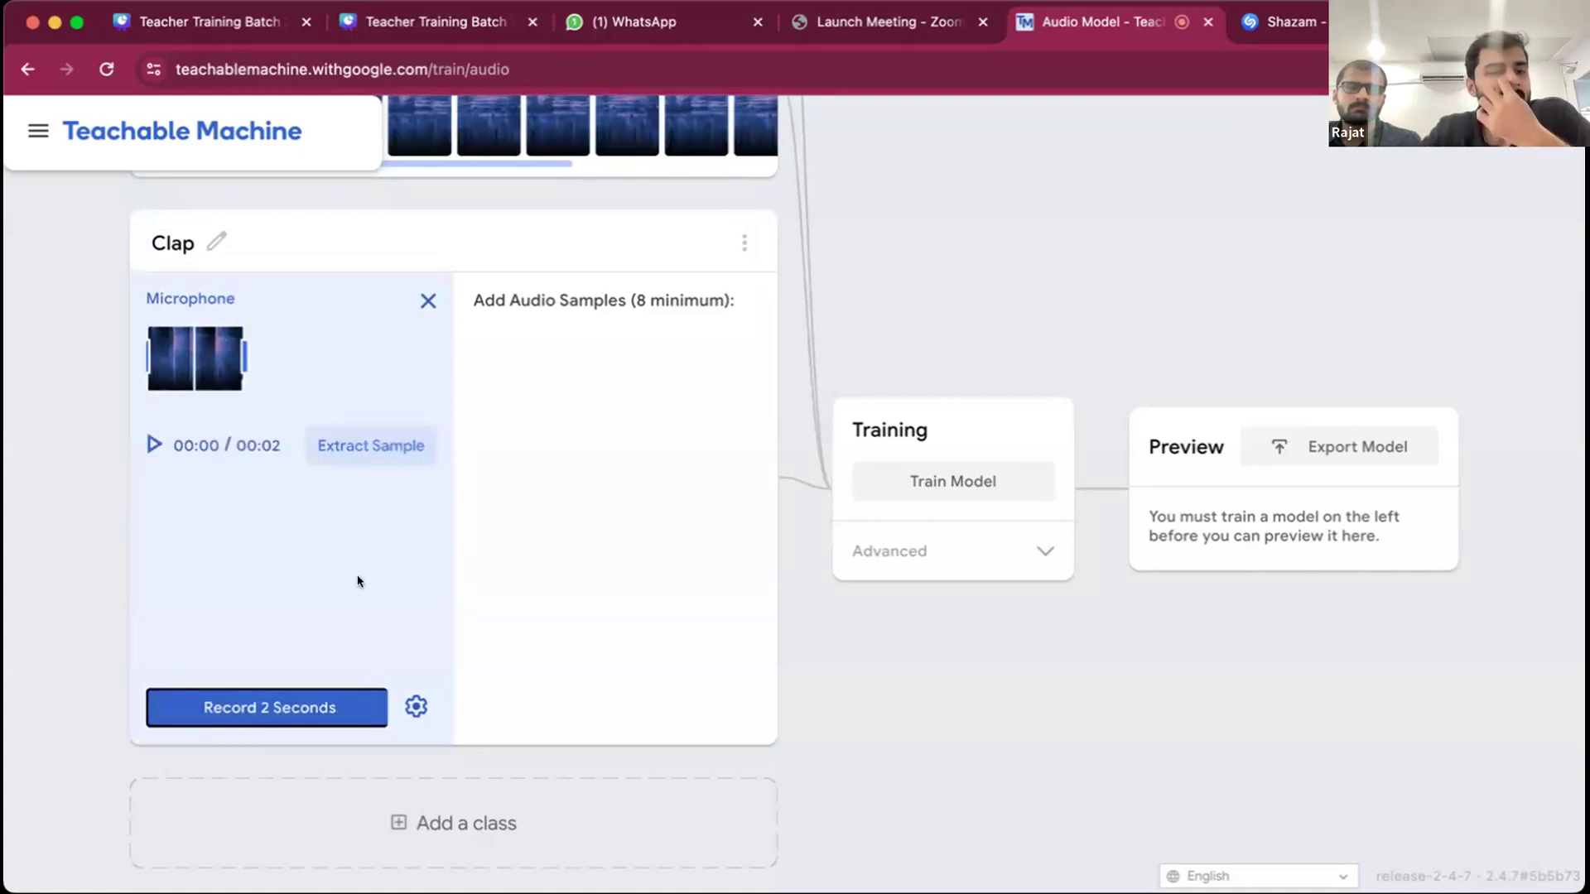
{"action": "left_click", "coordinate": [368, 448]}
{"action": "left_click", "coordinate": [369, 447]}
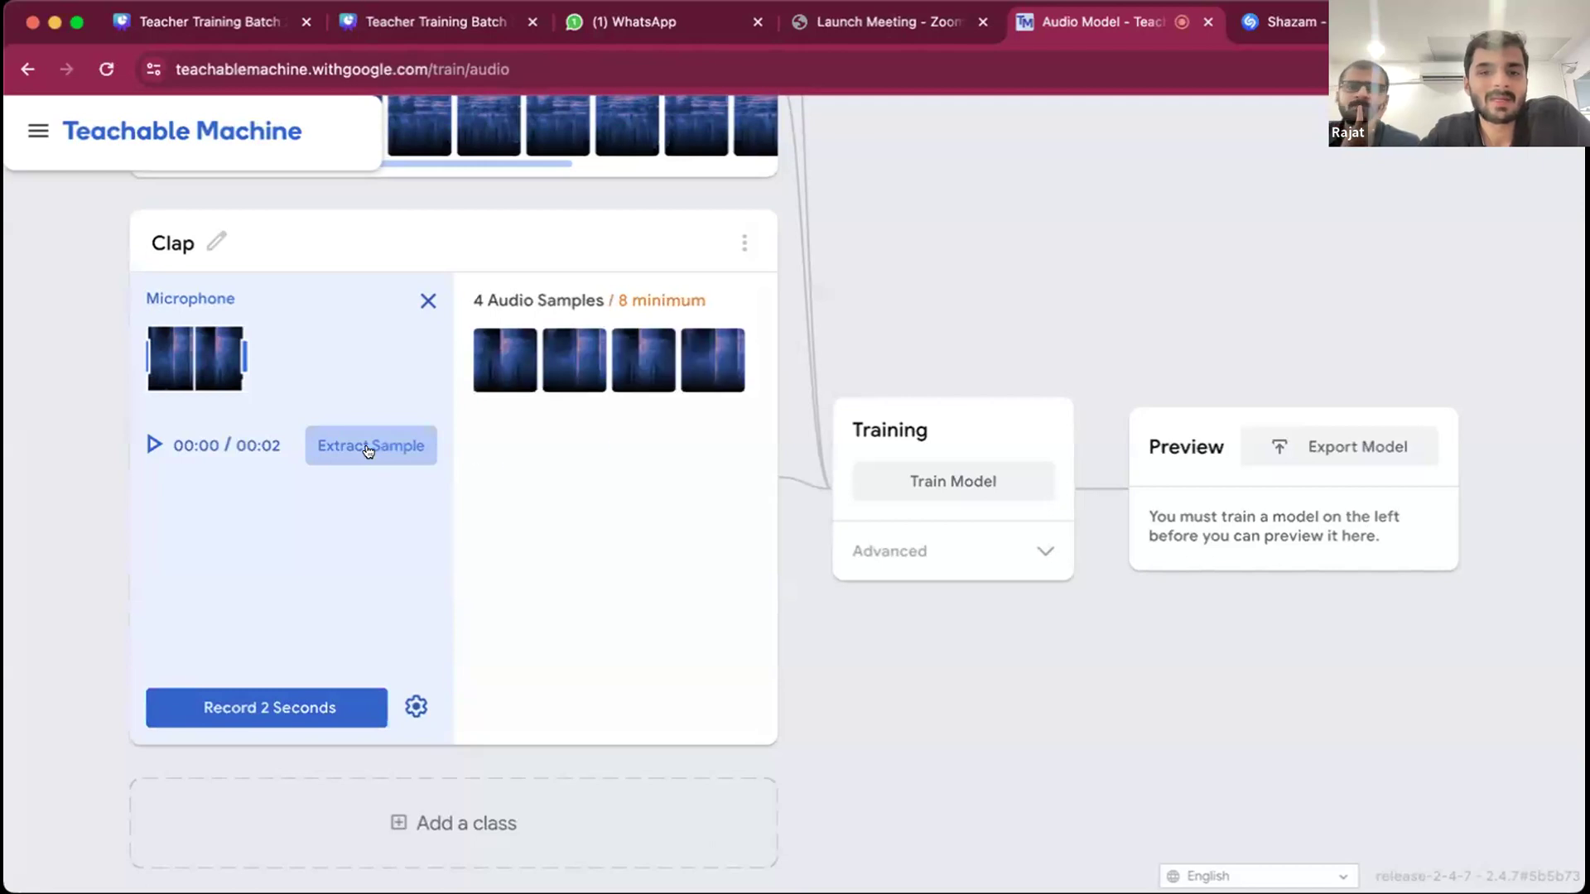
{"action": "left_click", "coordinate": [369, 447]}
{"action": "left_click", "coordinate": [369, 447]}
{"action": "left_click", "coordinate": [368, 447]}
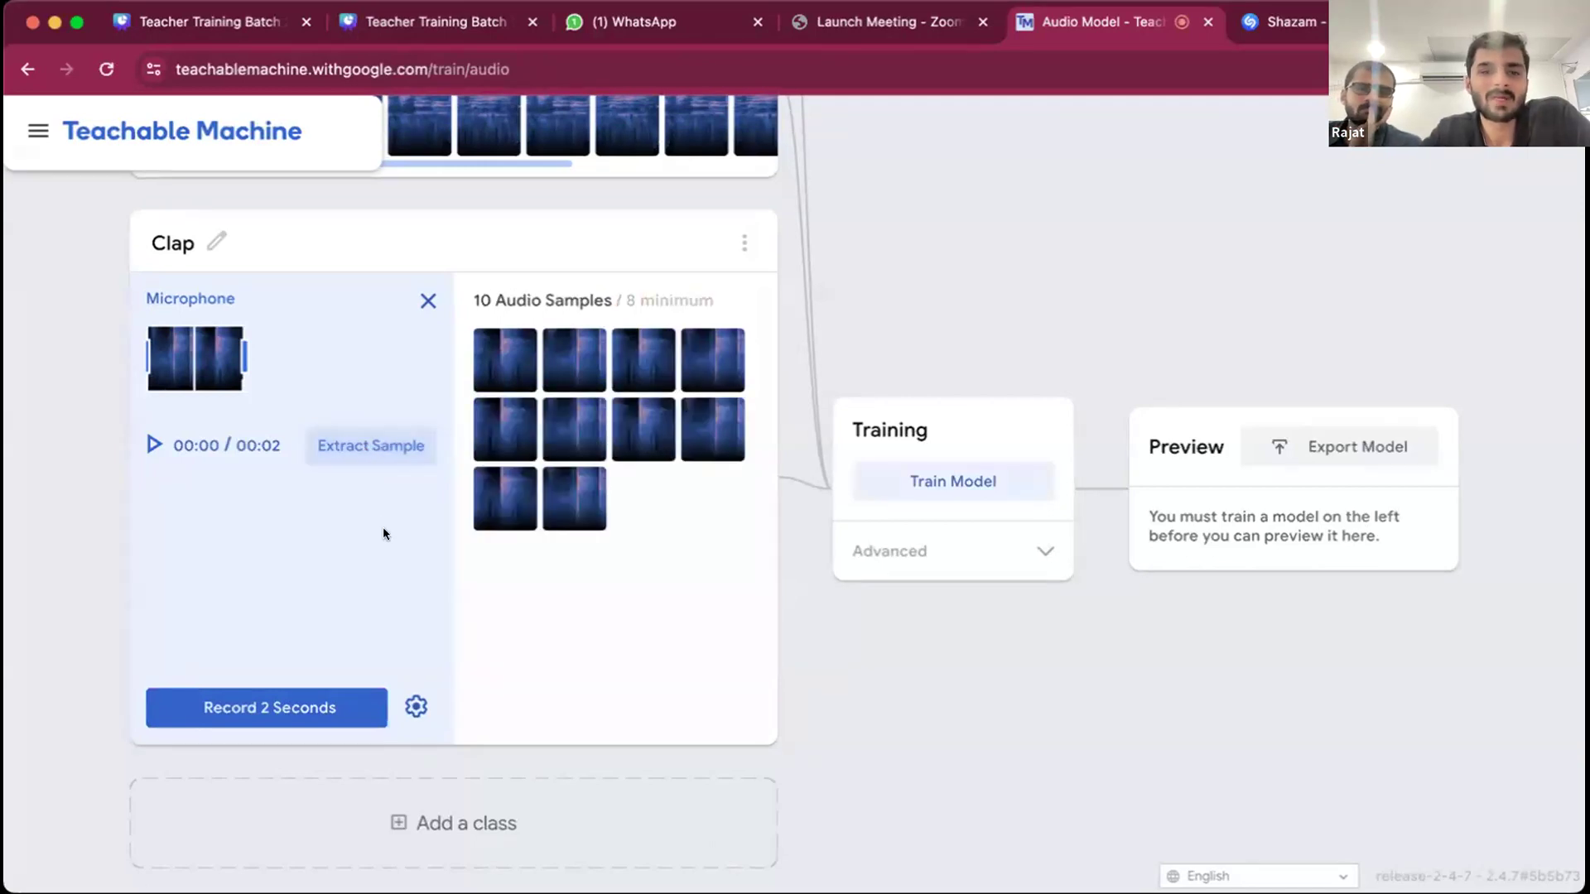
- Add a fourth class to the audio project and name it Whistling
{"action": "scroll", "coordinate": [368, 366], "scroll_direction": "up", "scroll_amount": 5}
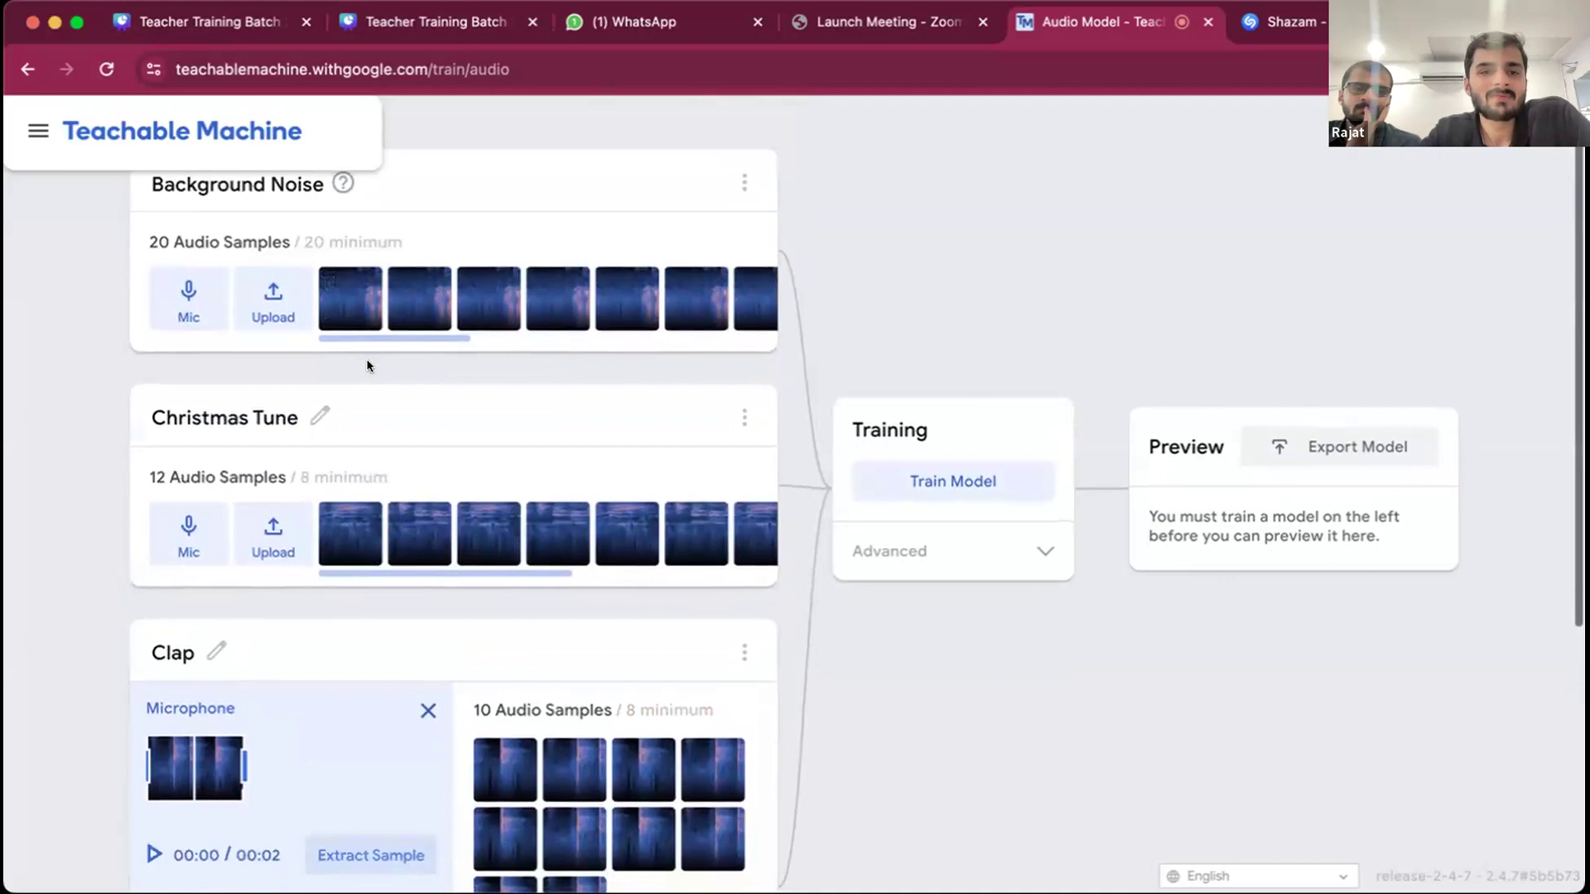
{"action": "scroll", "coordinate": [368, 364], "scroll_direction": "down", "scroll_amount": 5}
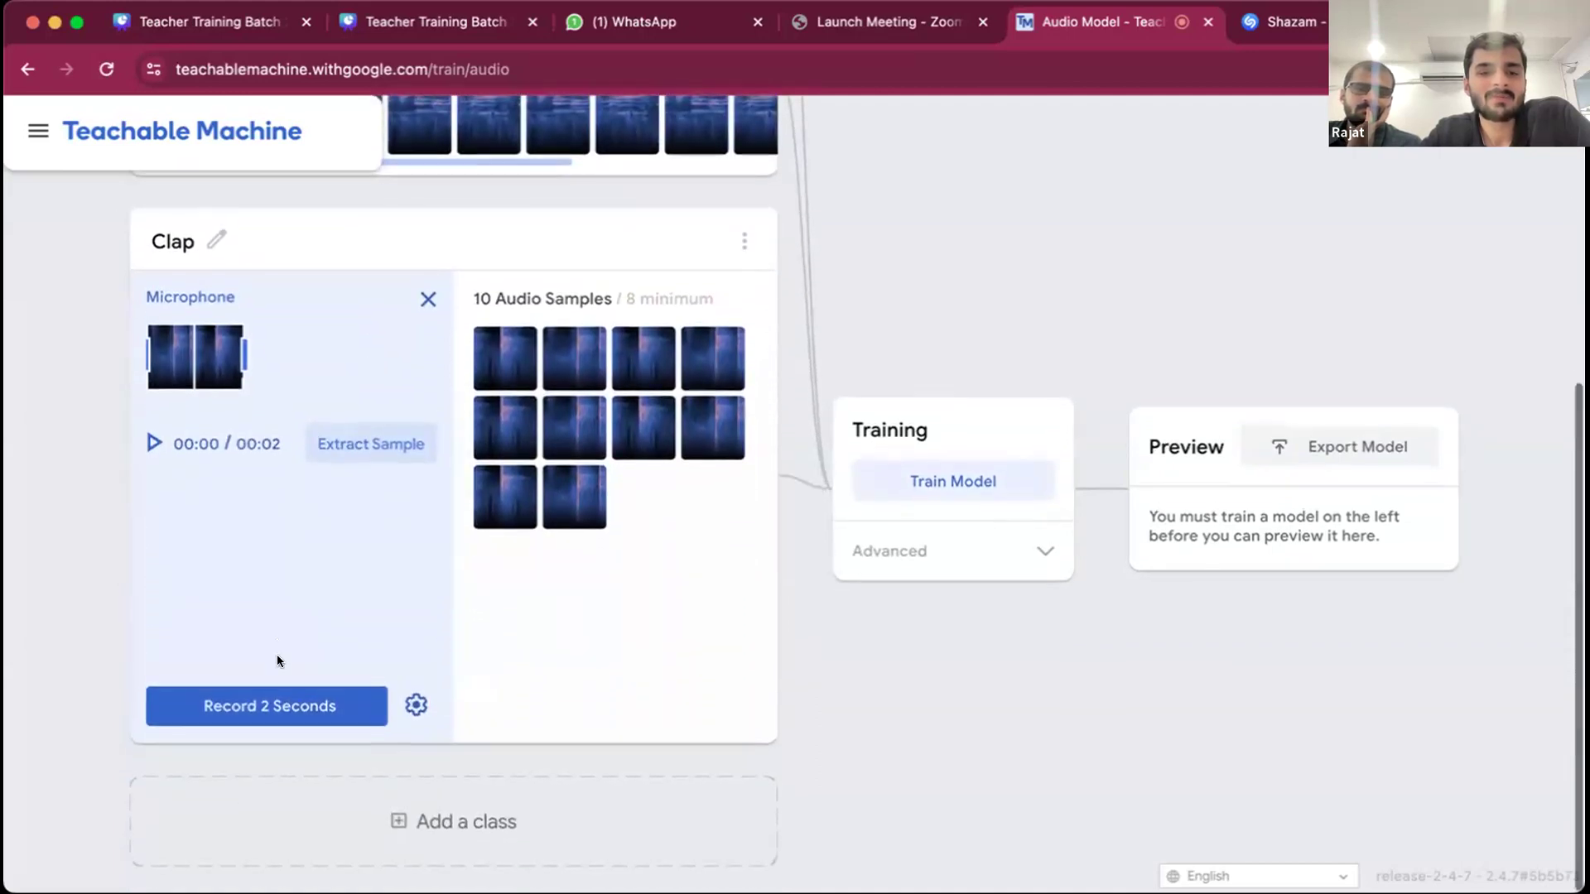
{"action": "left_click", "coordinate": [420, 820]}
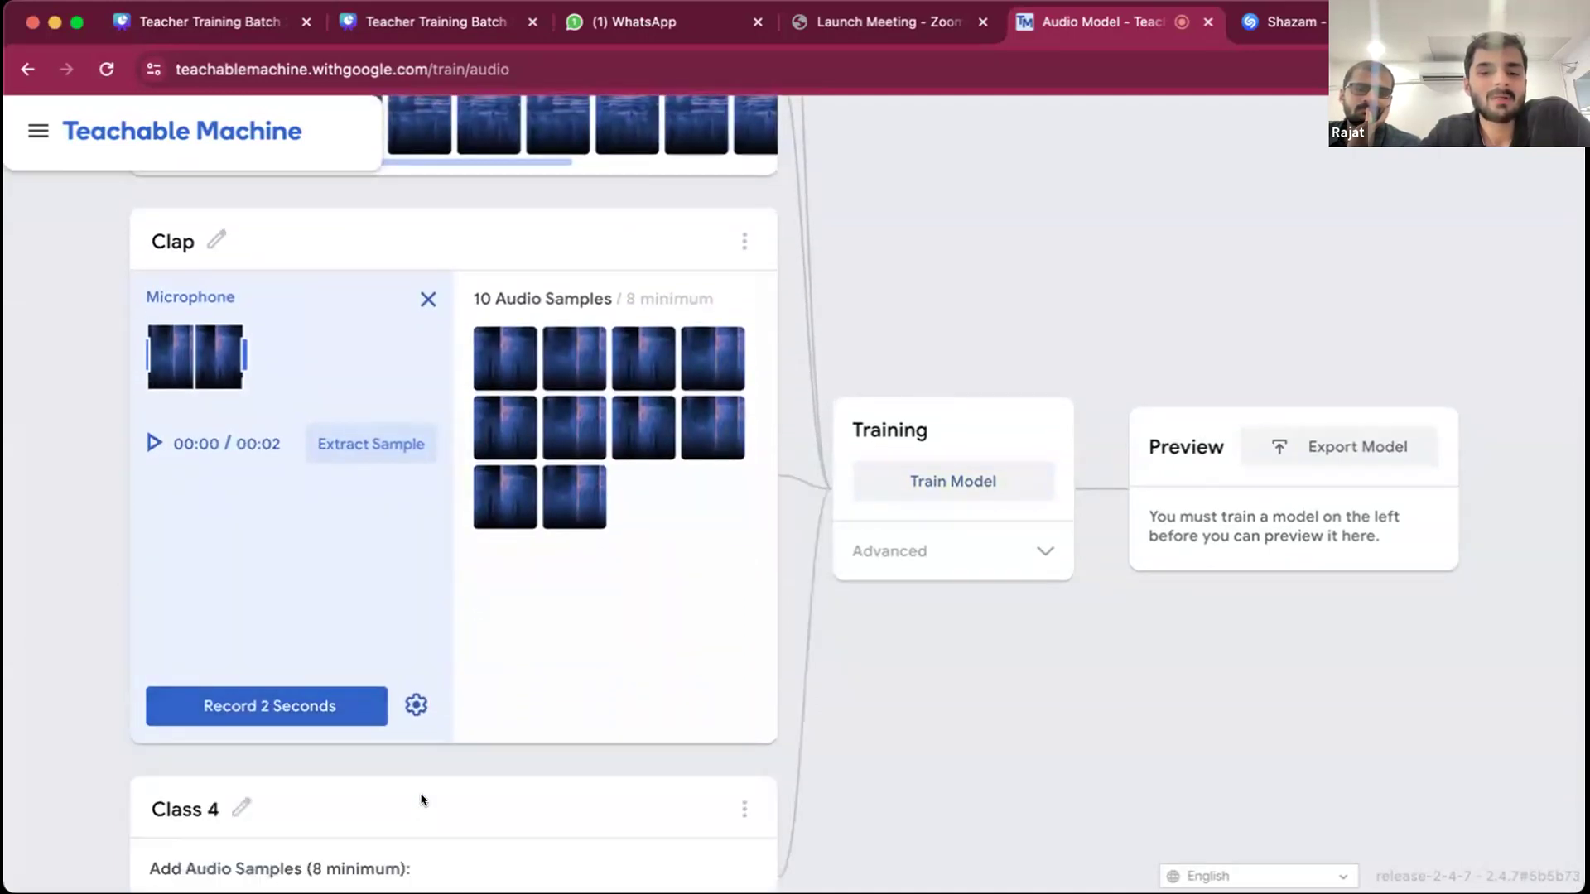
{"action": "scroll", "coordinate": [438, 766], "scroll_direction": "down", "scroll_amount": 2}
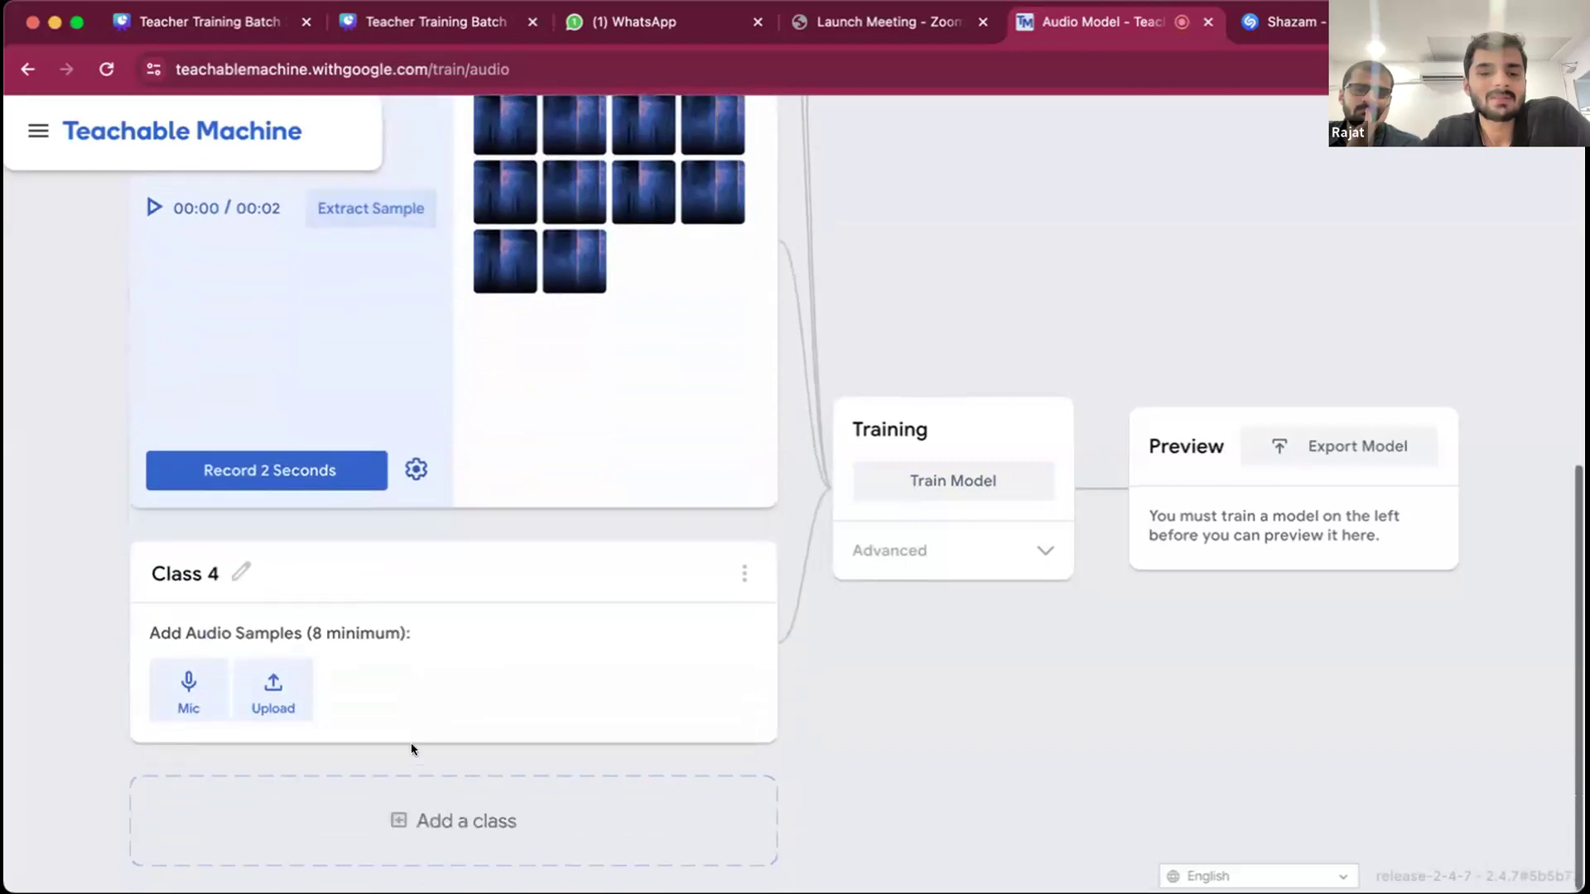
{"action": "left_click", "coordinate": [237, 575]}
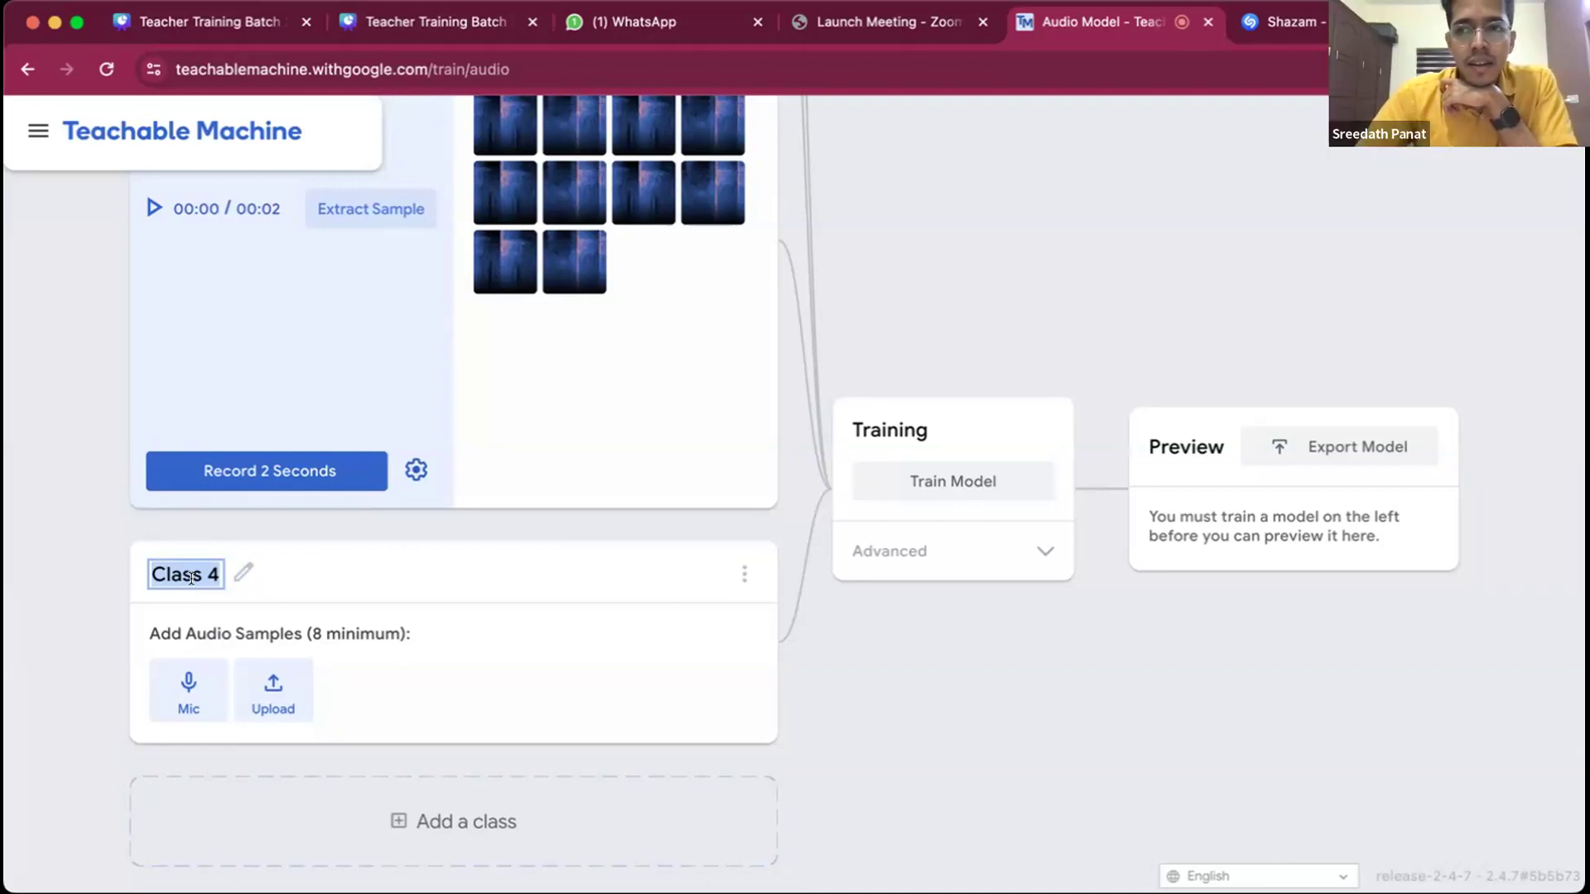
{"action": "type", "text": "Whistling"}
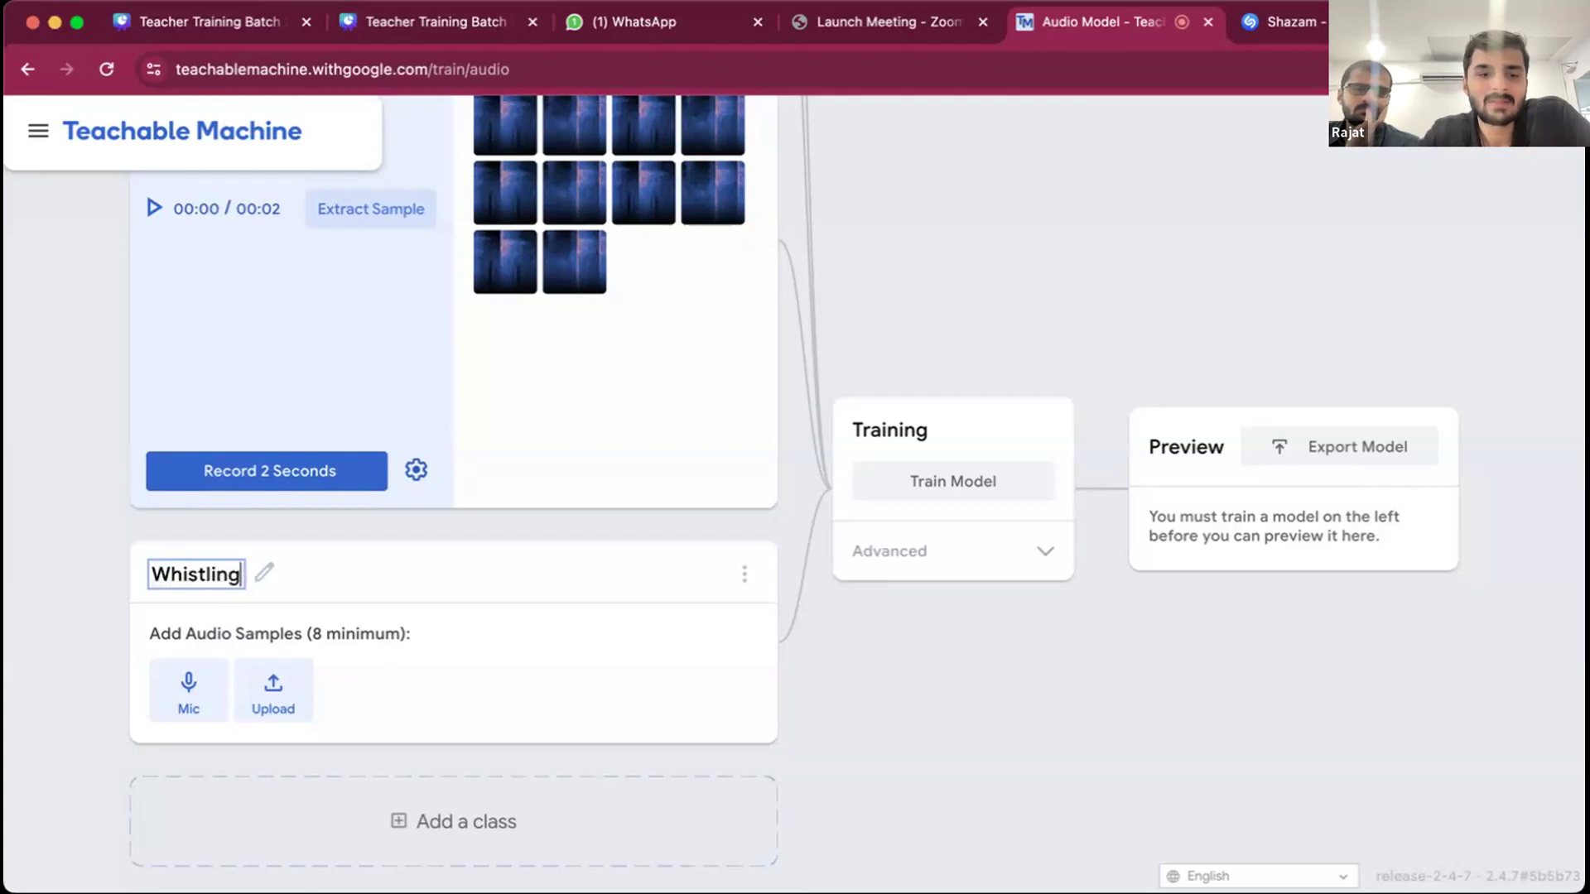
- Record a 2-second microphone clip for the Whistling class and extract it repeatedly to build up 14 audio samples
{"action": "left_click", "coordinate": [189, 684]}
{"action": "left_click", "coordinate": [248, 703]}
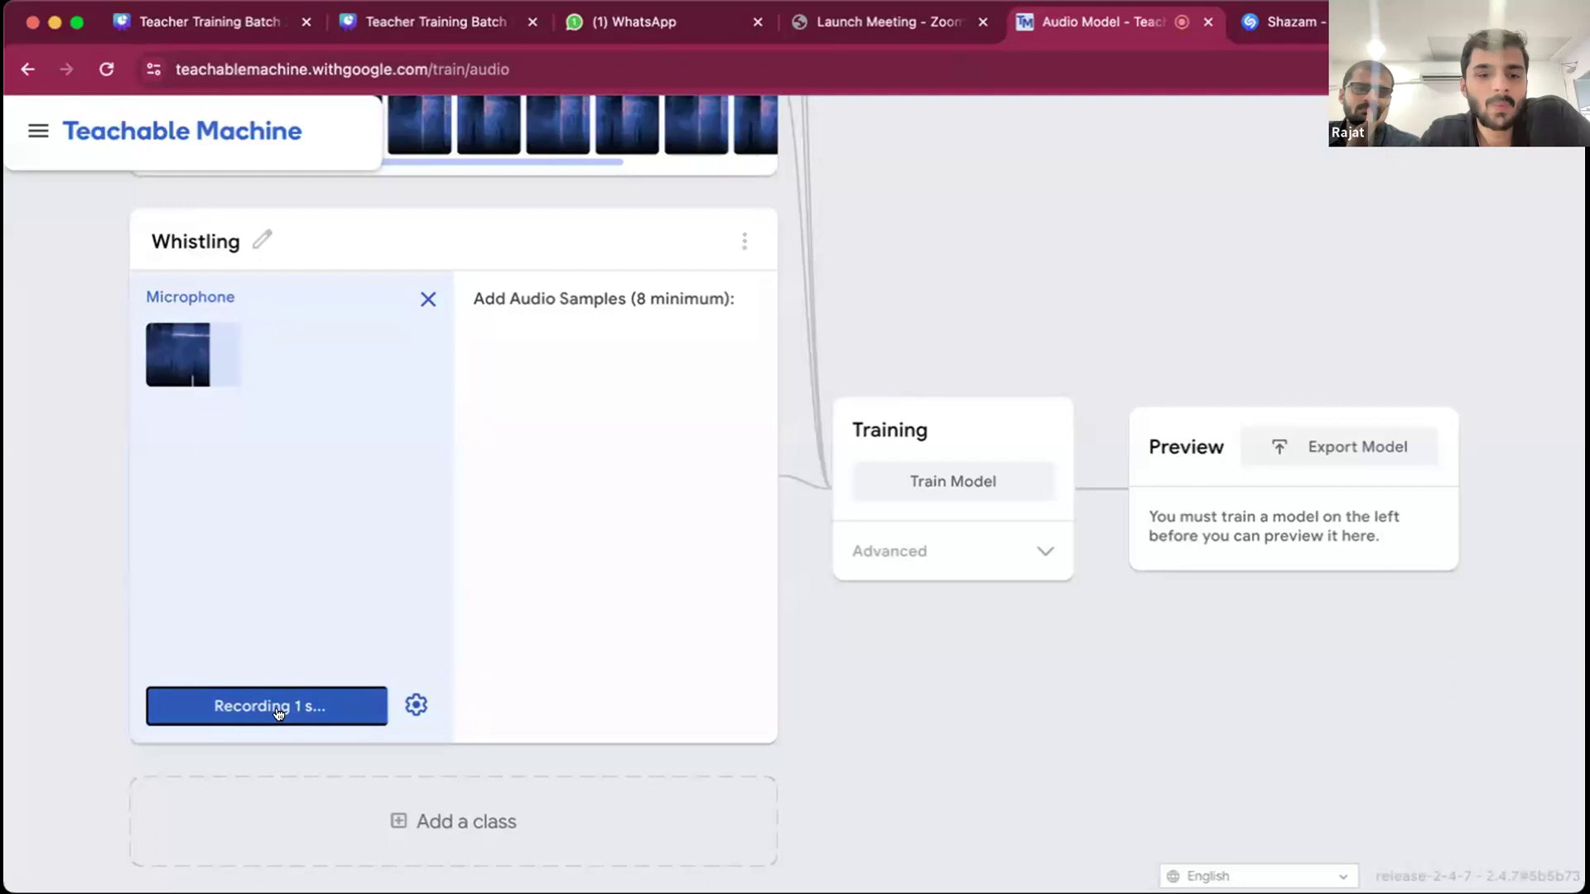
{"action": "left_click", "coordinate": [348, 446]}
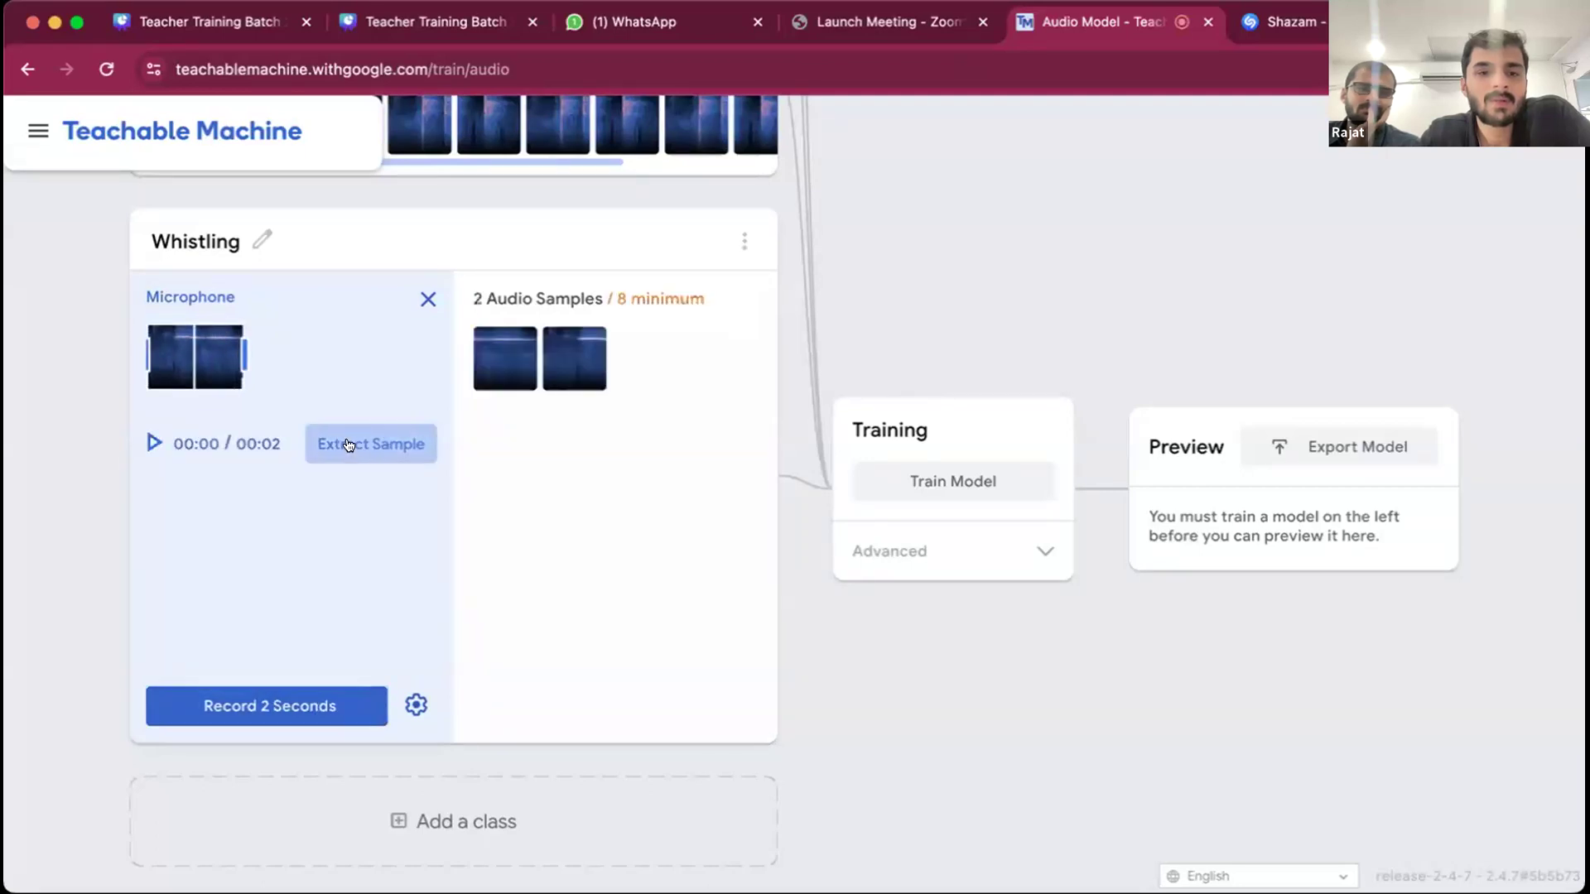
- Add a fifth class to the audio project and name it National Anthem
{"action": "left_click", "coordinate": [380, 830]}
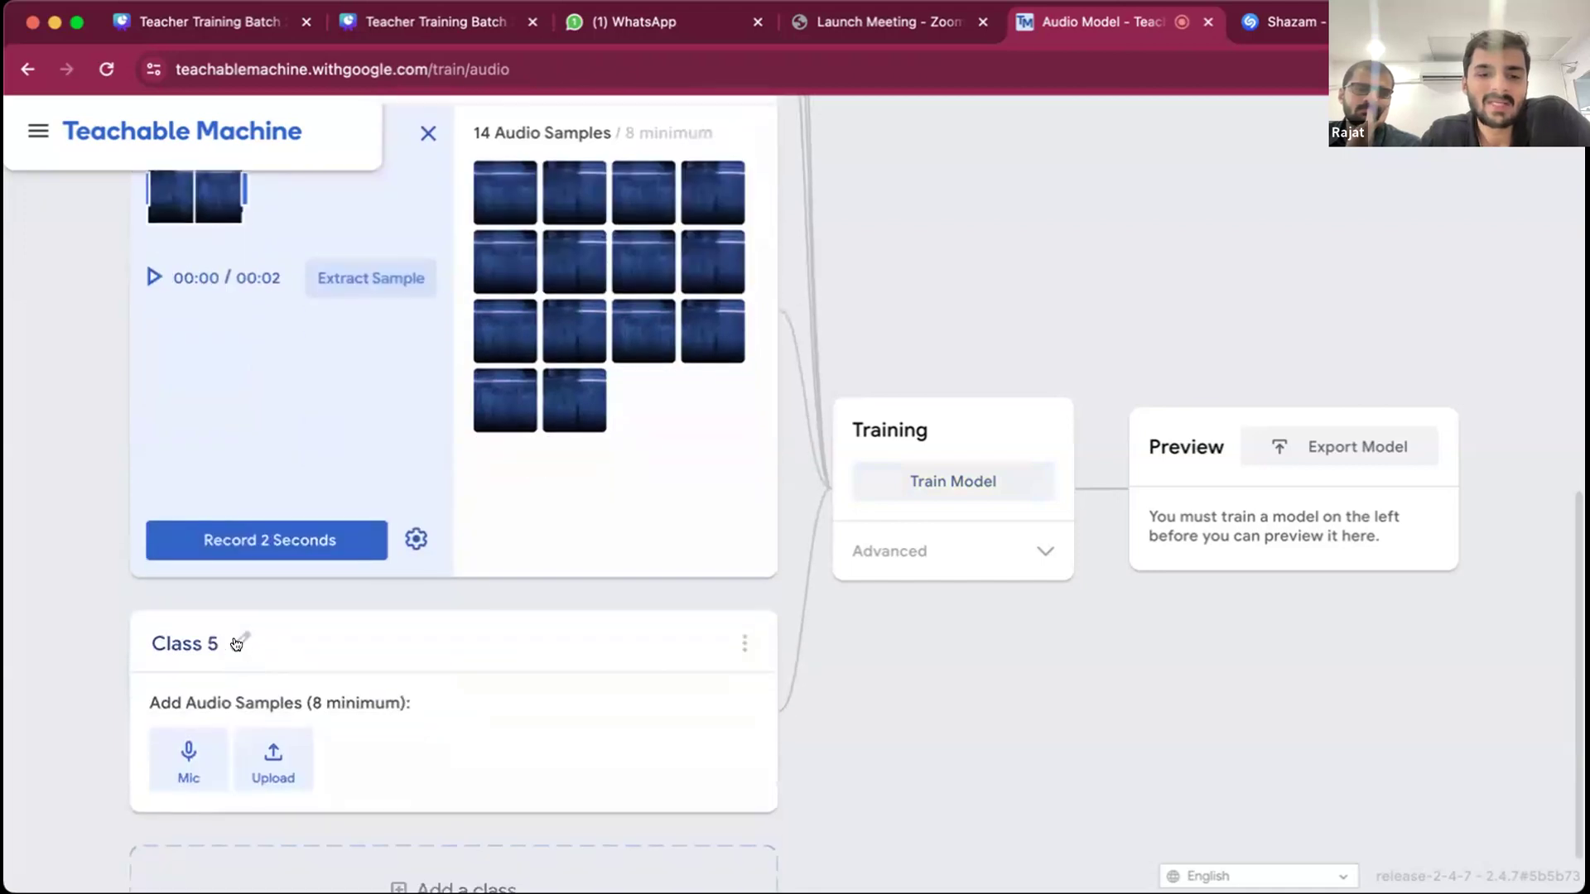
{"action": "left_click", "coordinate": [208, 642]}
{"action": "type", "text": "National ANTHE"}
{"action": "key", "text": "BackSpace"}
{"action": "key", "text": "BackSpace"}
{"action": "key", "text": "BackSpace"}
{"action": "key", "text": "BackSpace"}
{"action": "type", "text": "nthem"}
{"action": "key", "text": "Return"}
- Record four 2-second microphone clips for the National Anthem class, extracting each one to collect 8 audio samples
{"action": "scroll", "coordinate": [361, 700], "scroll_direction": "down", "scroll_amount": 1}
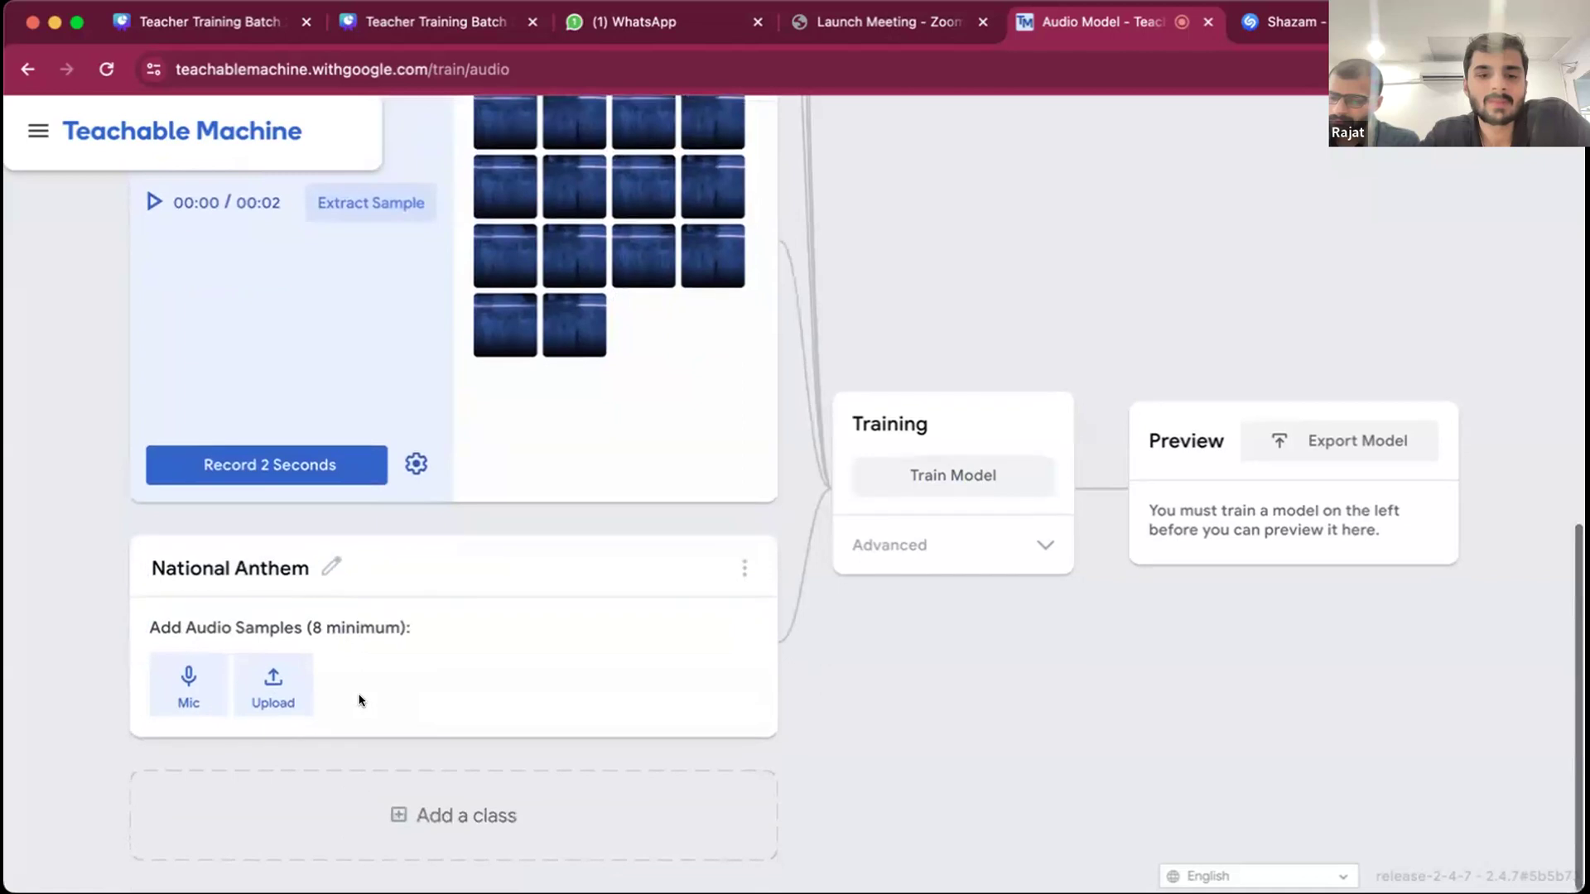
{"action": "left_click", "coordinate": [190, 694]}
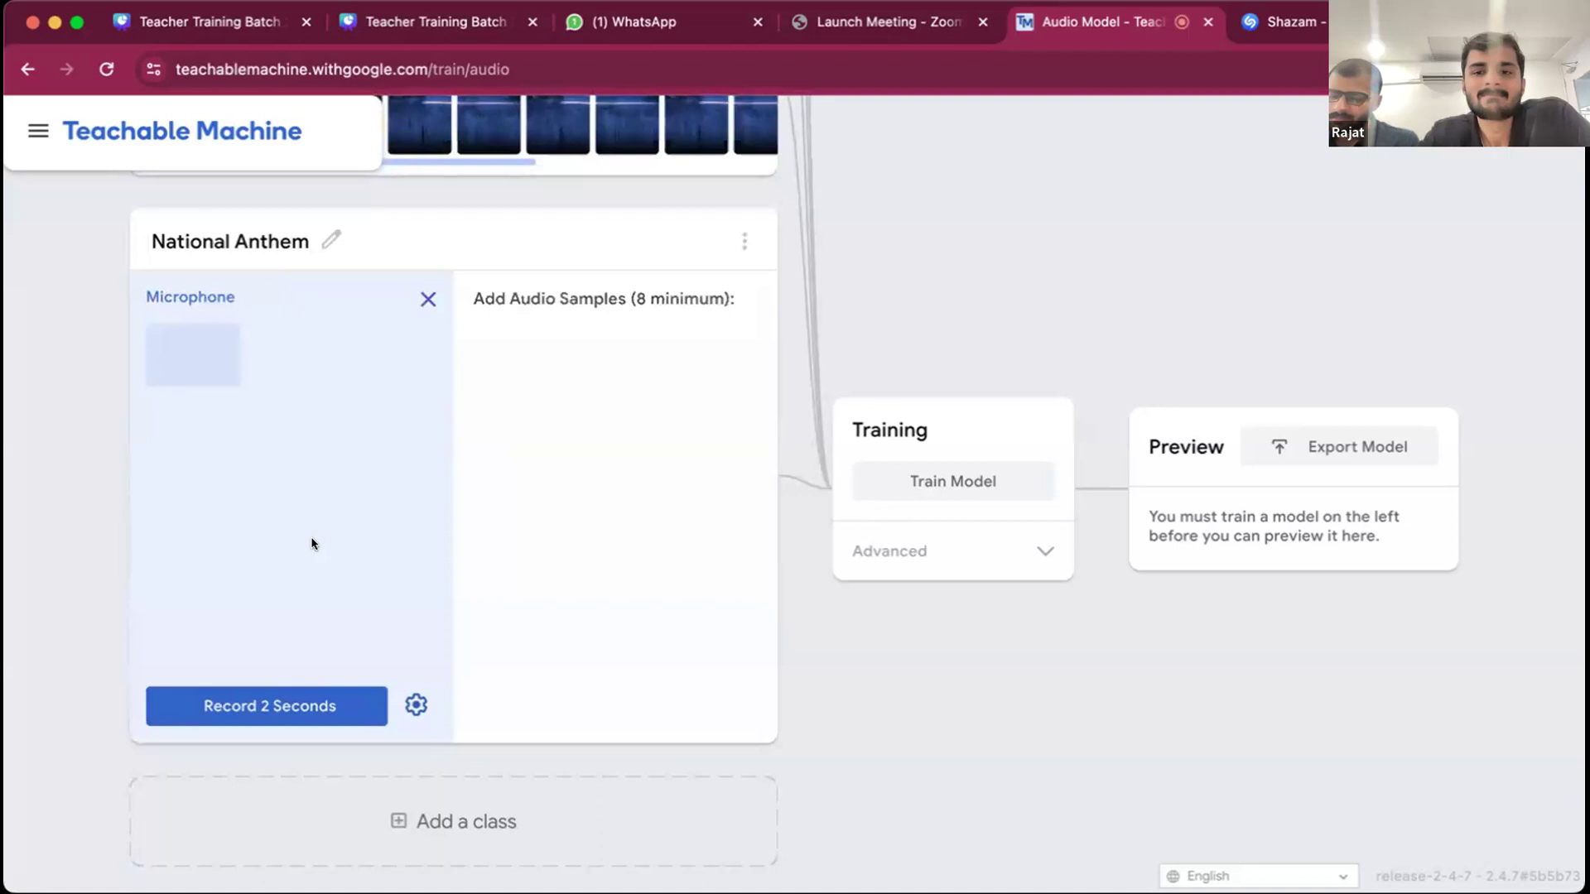
{"action": "left_click", "coordinate": [243, 714]}
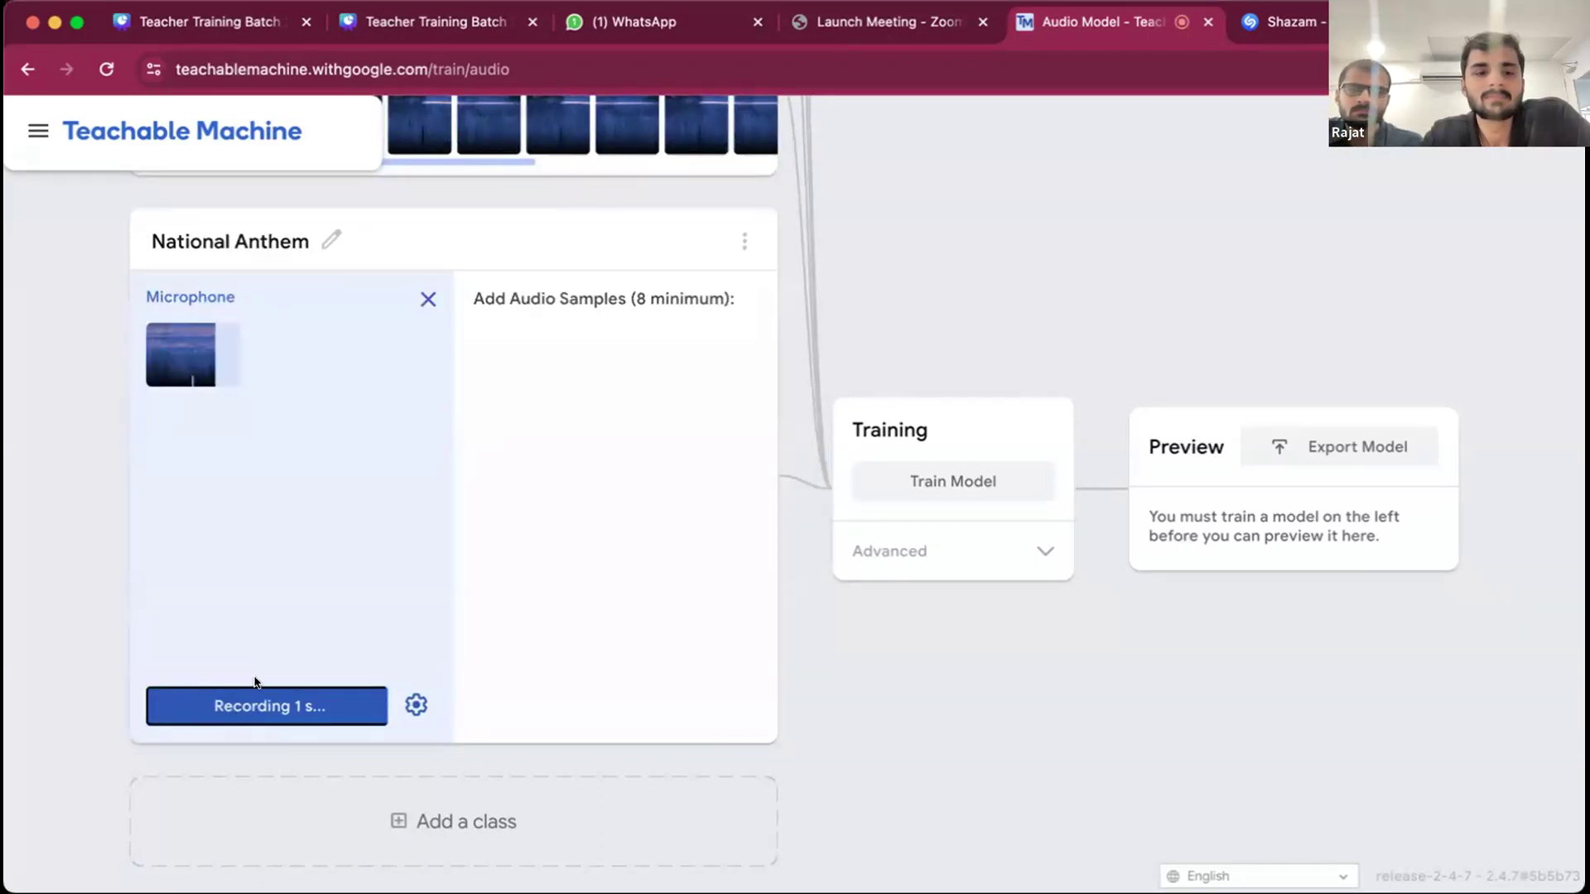
{"action": "left_click", "coordinate": [371, 443]}
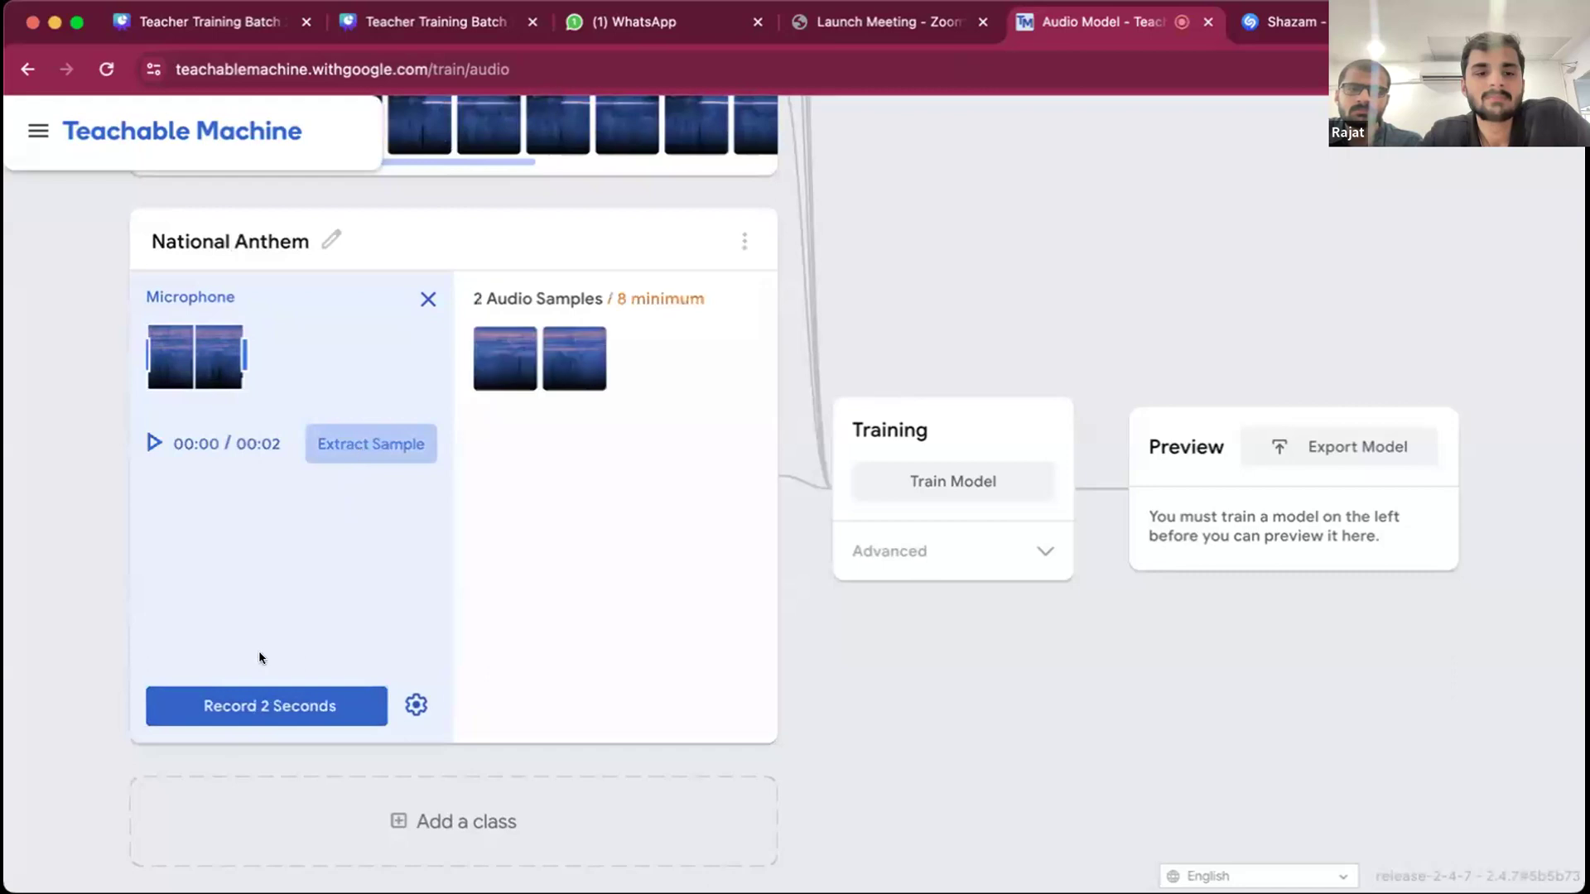
{"action": "left_click", "coordinate": [238, 699]}
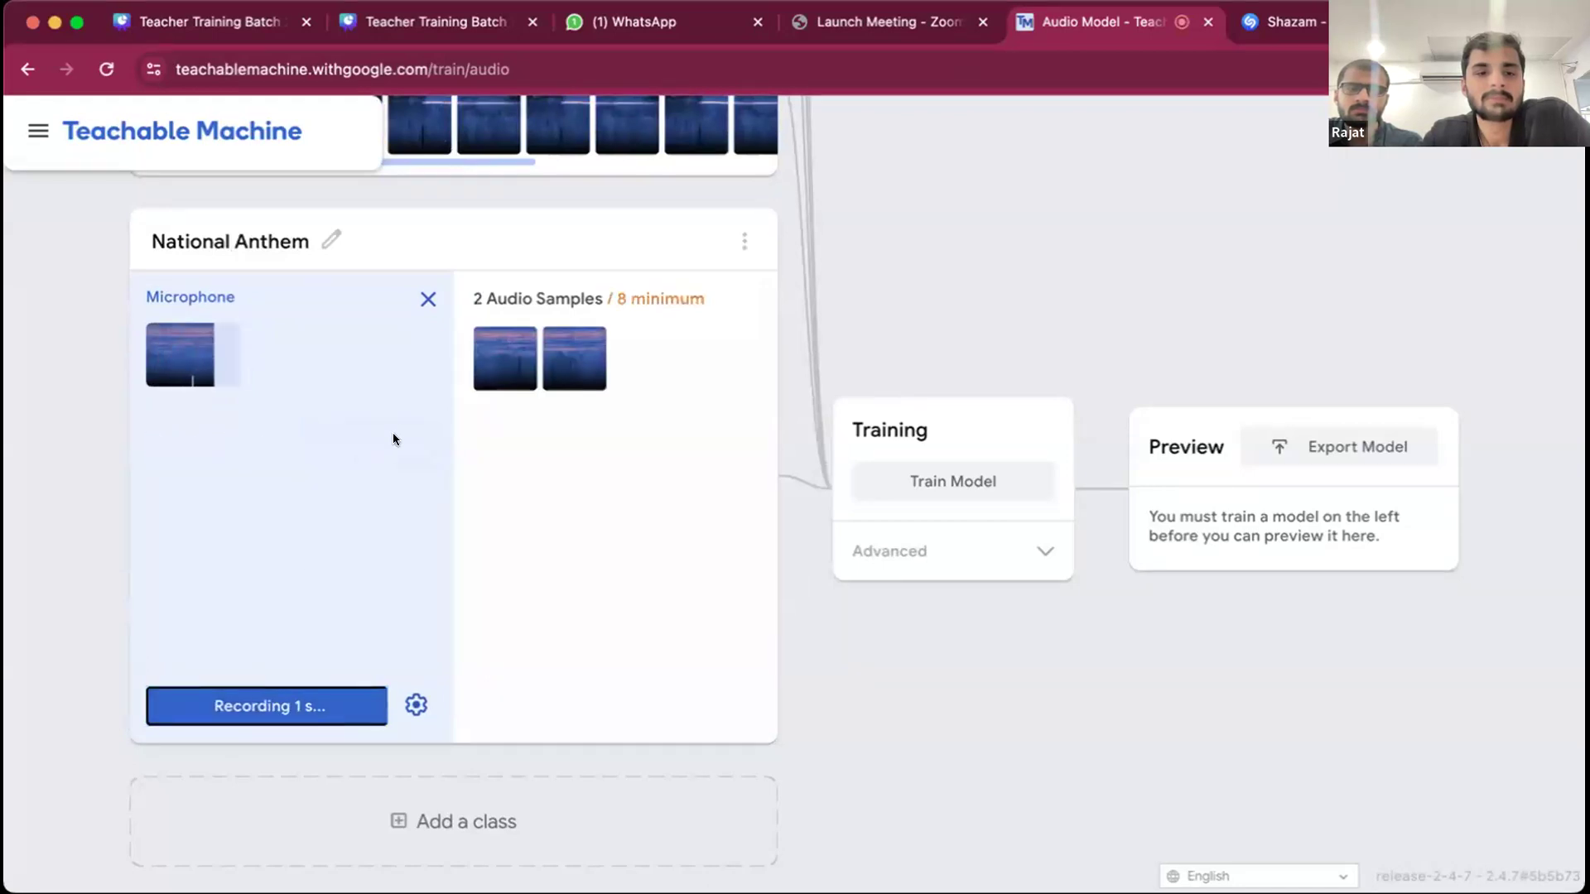
{"action": "left_click", "coordinate": [371, 443]}
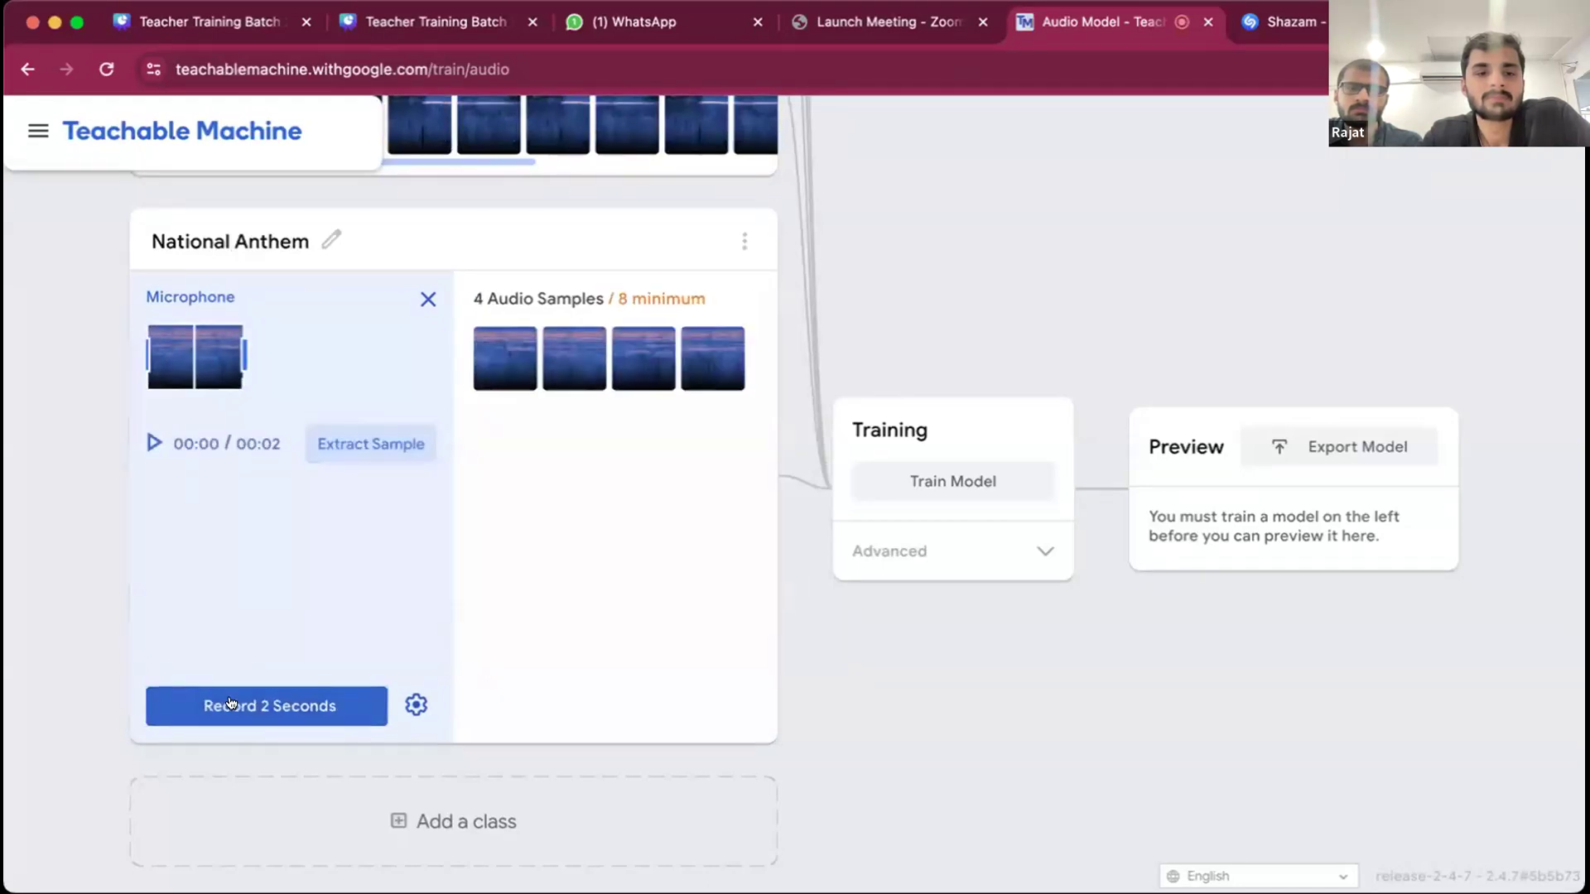
{"action": "left_click", "coordinate": [265, 705]}
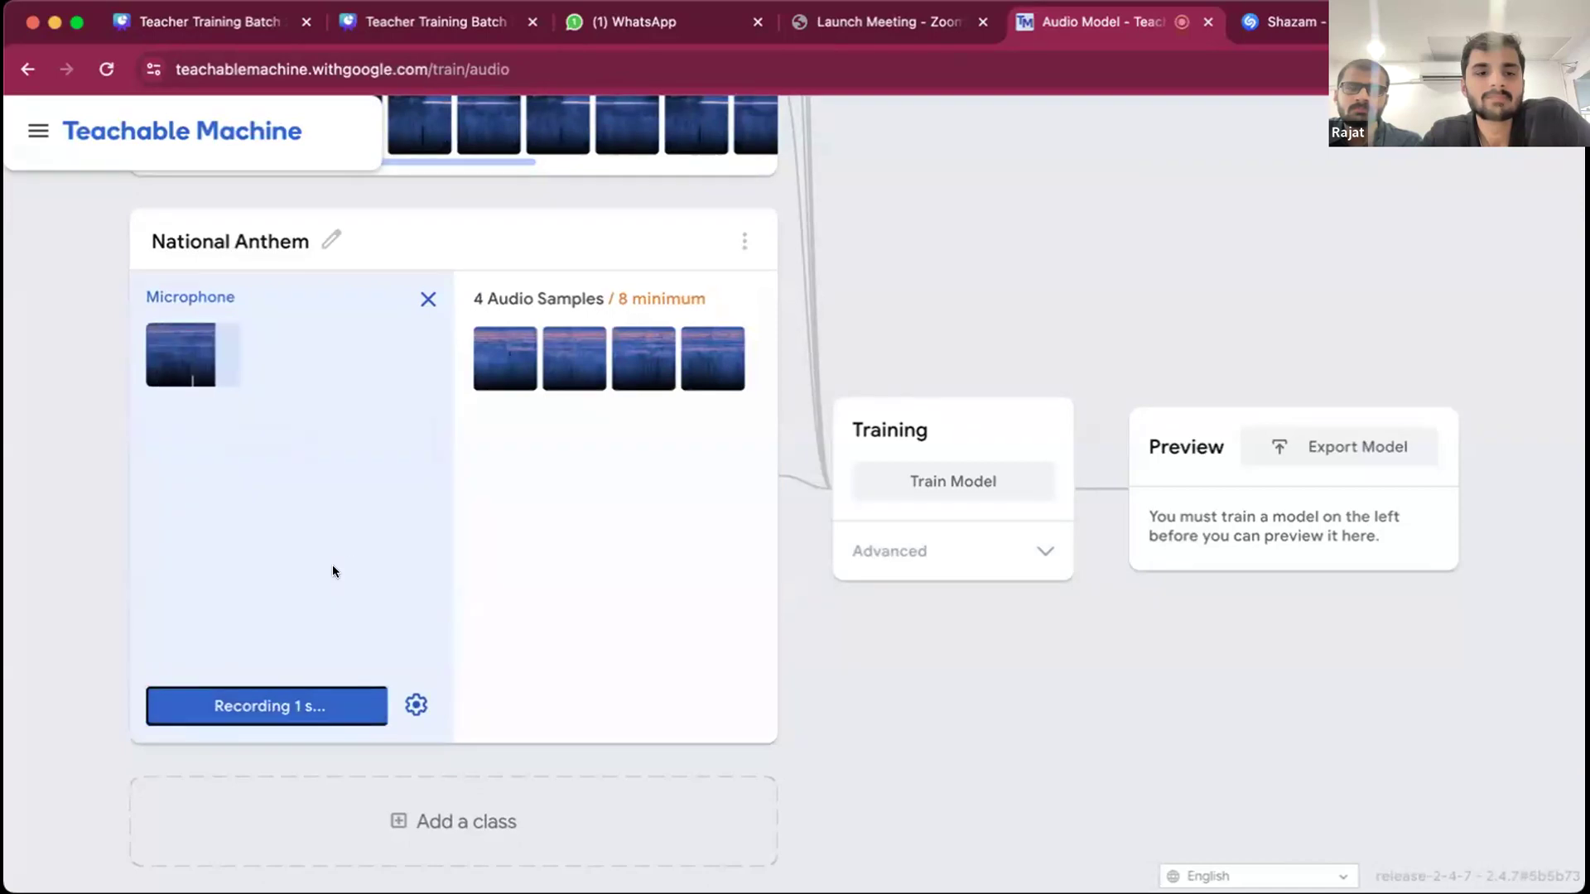
{"action": "left_click", "coordinate": [386, 452]}
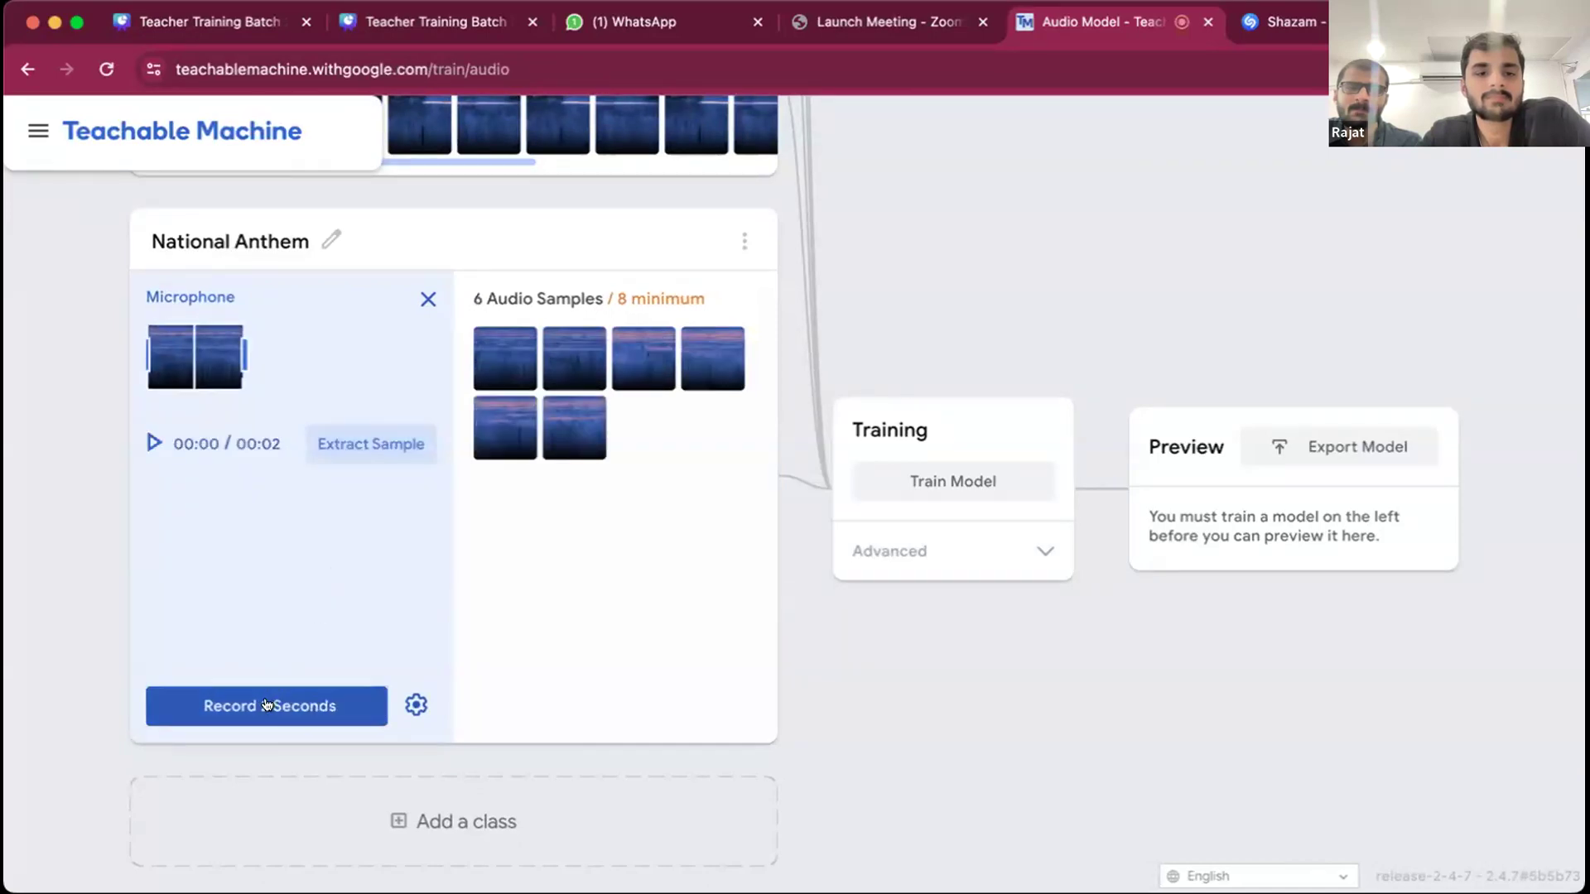
{"action": "left_click", "coordinate": [273, 706]}
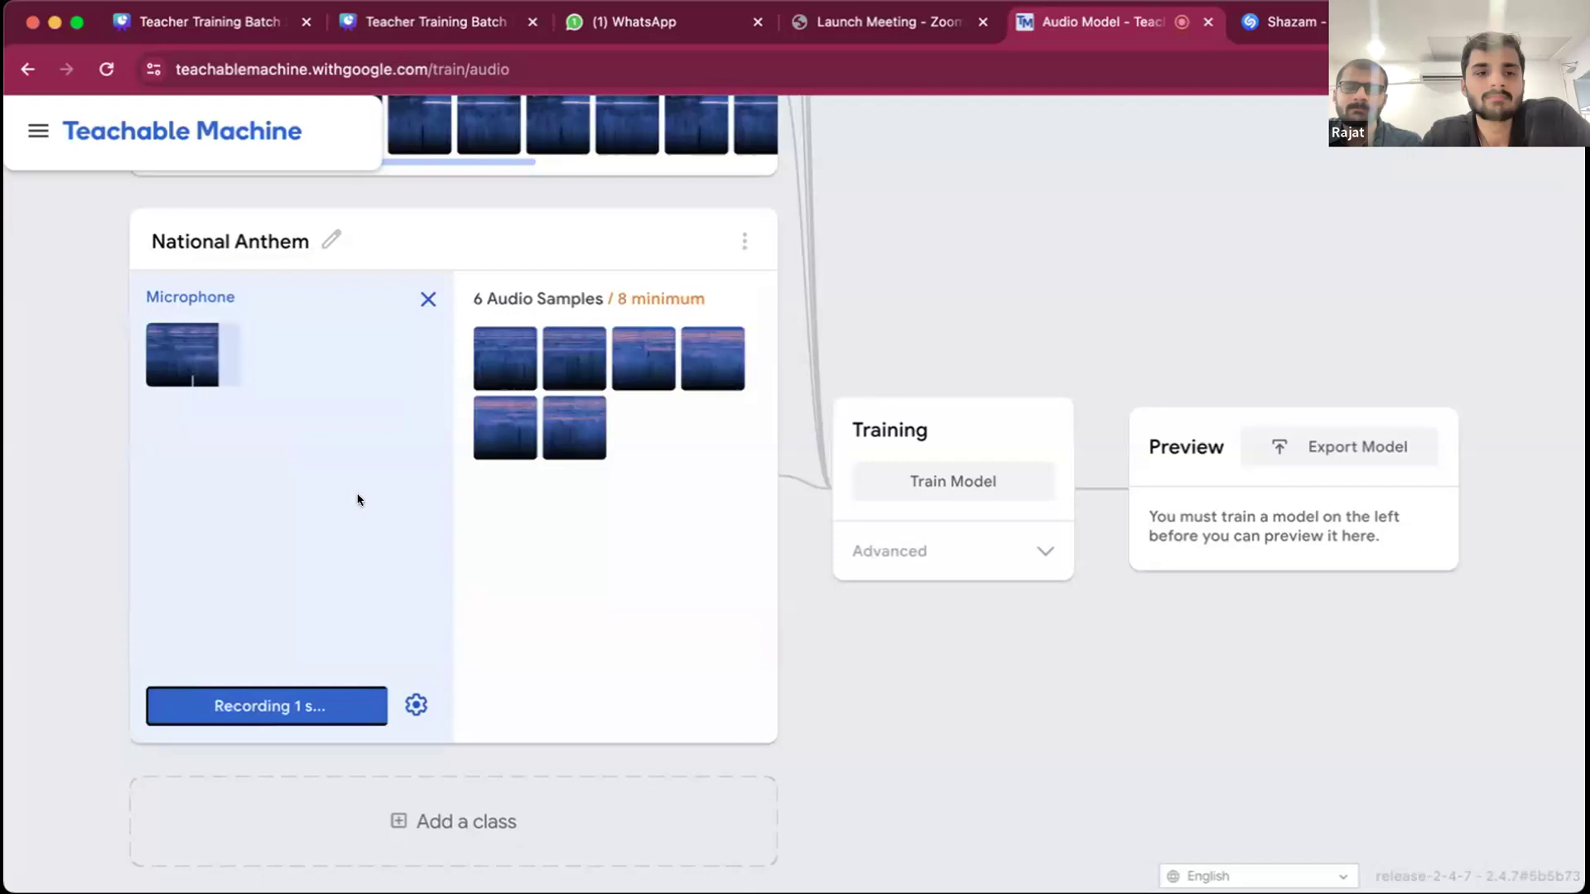
{"action": "left_click", "coordinate": [369, 444]}
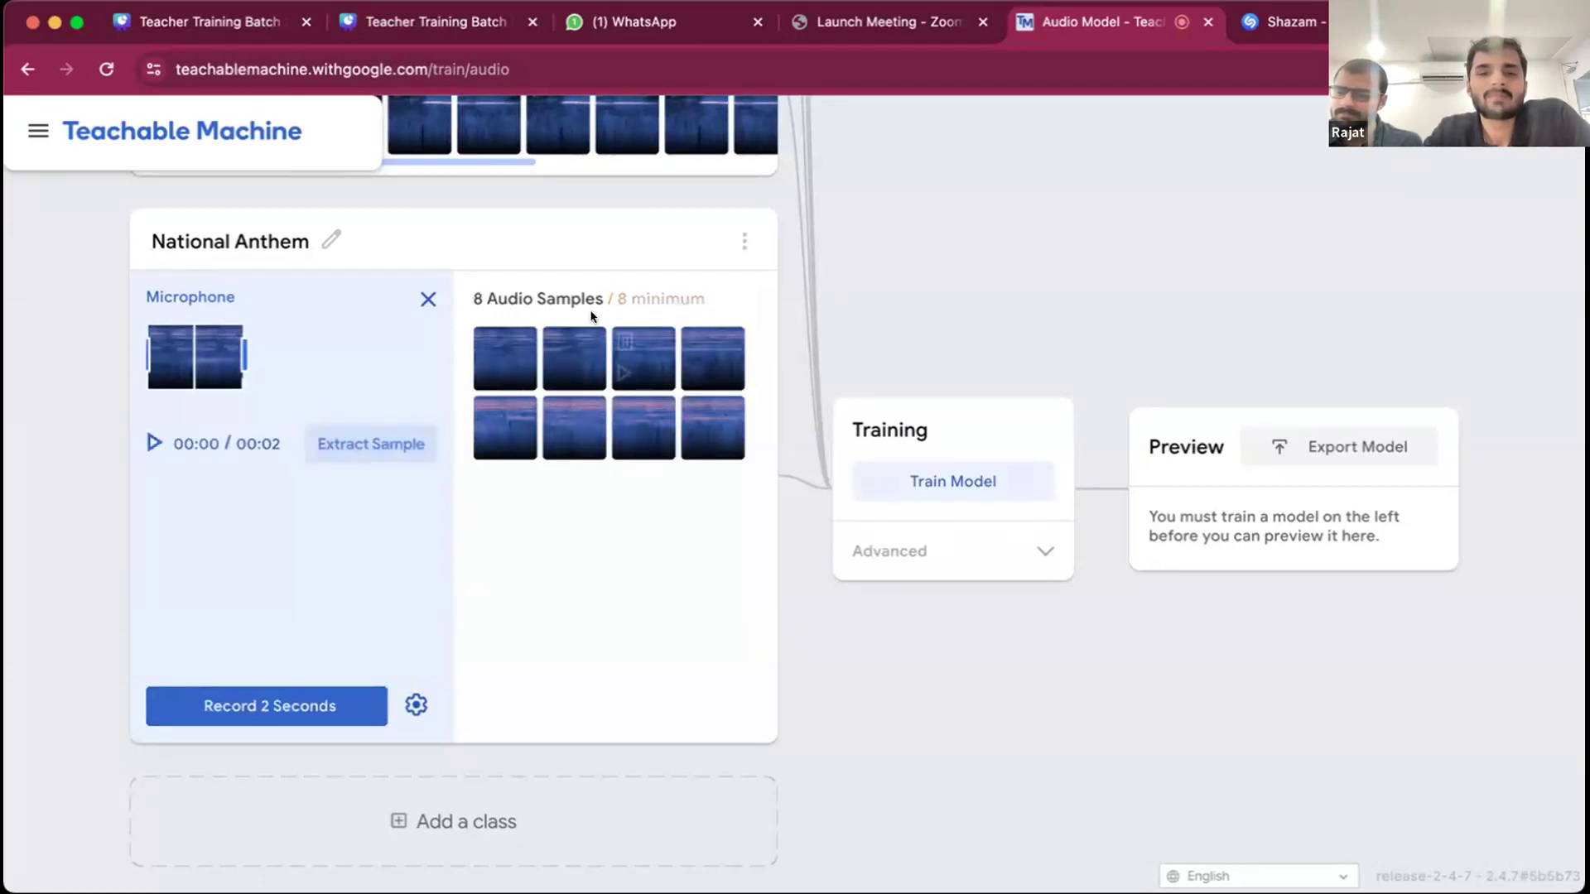
- Review the audio samples collected for the Background Noise, Christmas Tune, Clap, Whistling and National Anthem classes
{"action": "scroll", "coordinate": [593, 316], "scroll_direction": "up", "scroll_amount": 15}
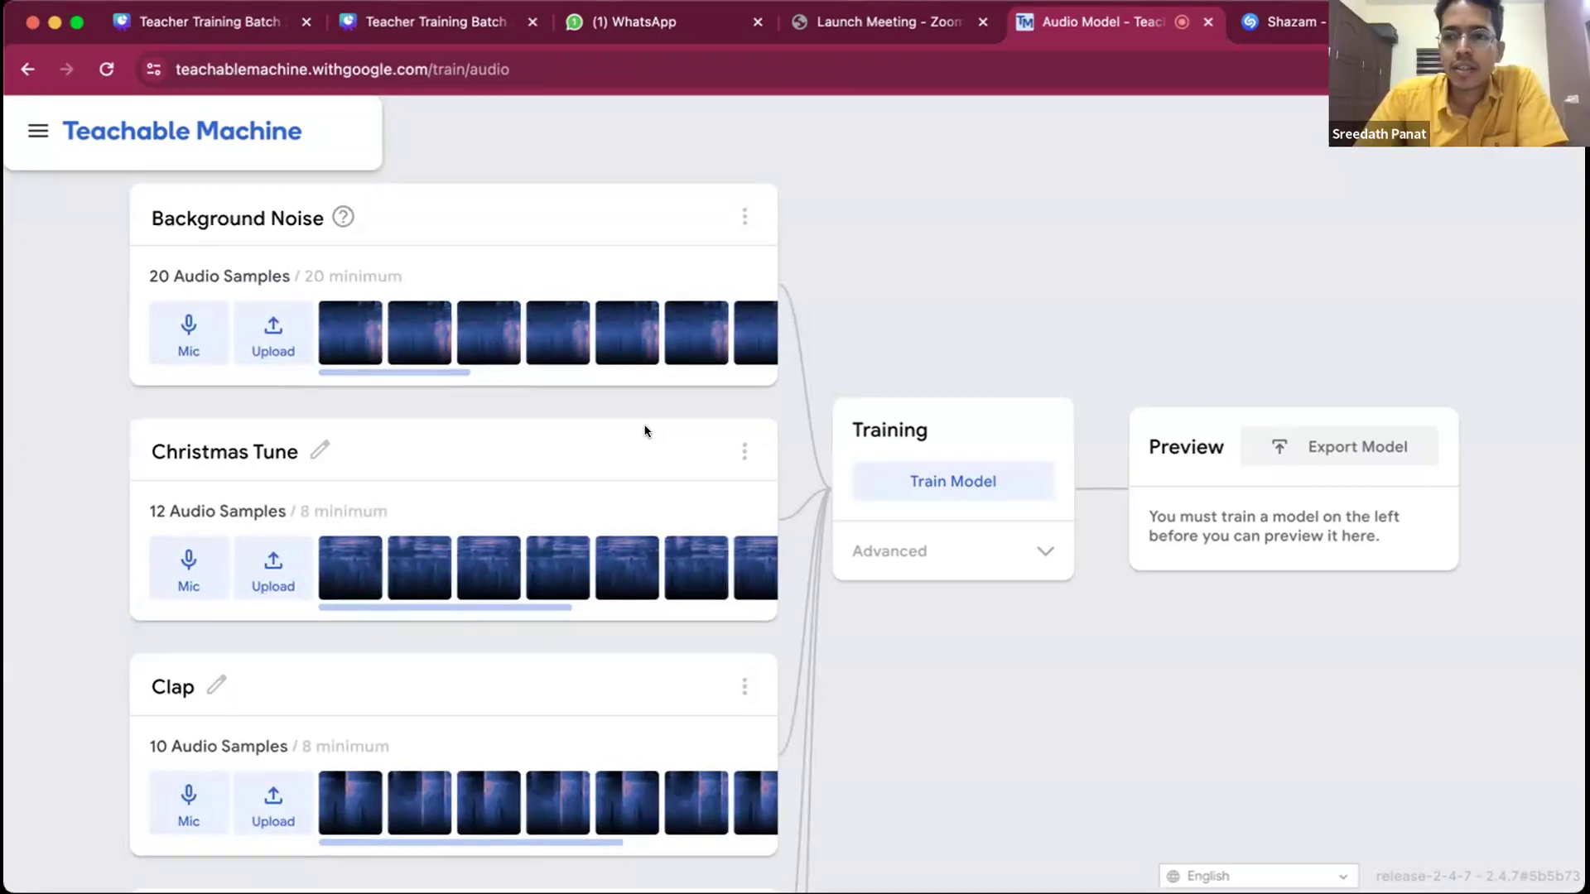
{"action": "scroll", "coordinate": [645, 431], "scroll_direction": "down", "scroll_amount": 2}
{"action": "scroll", "coordinate": [644, 429], "scroll_direction": "up", "scroll_amount": 1}
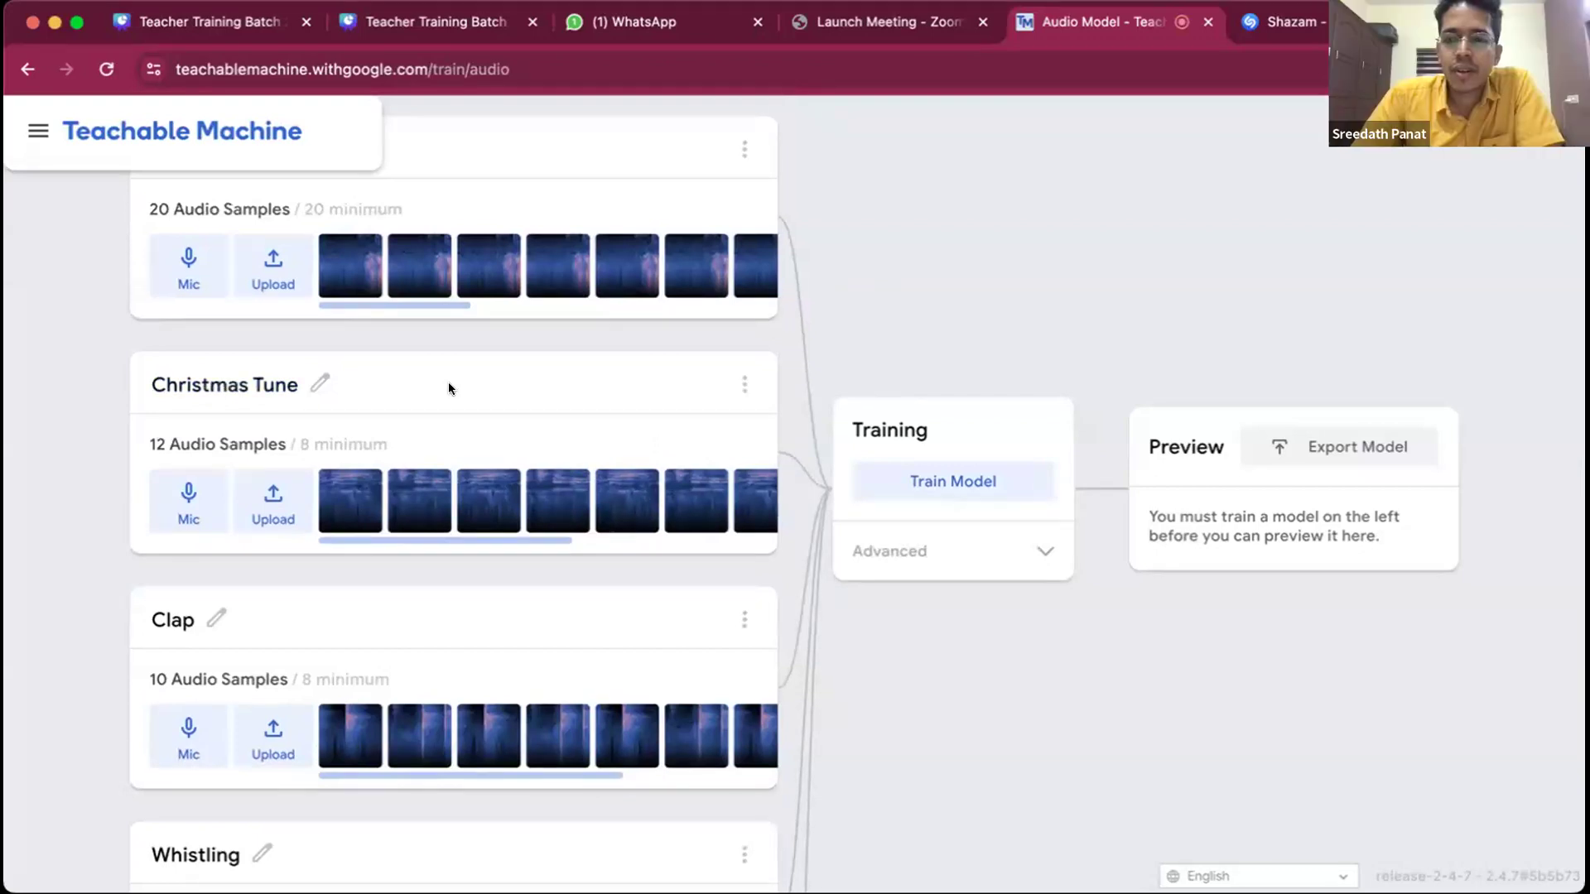
{"action": "scroll", "coordinate": [449, 389], "scroll_direction": "down", "scroll_amount": 7}
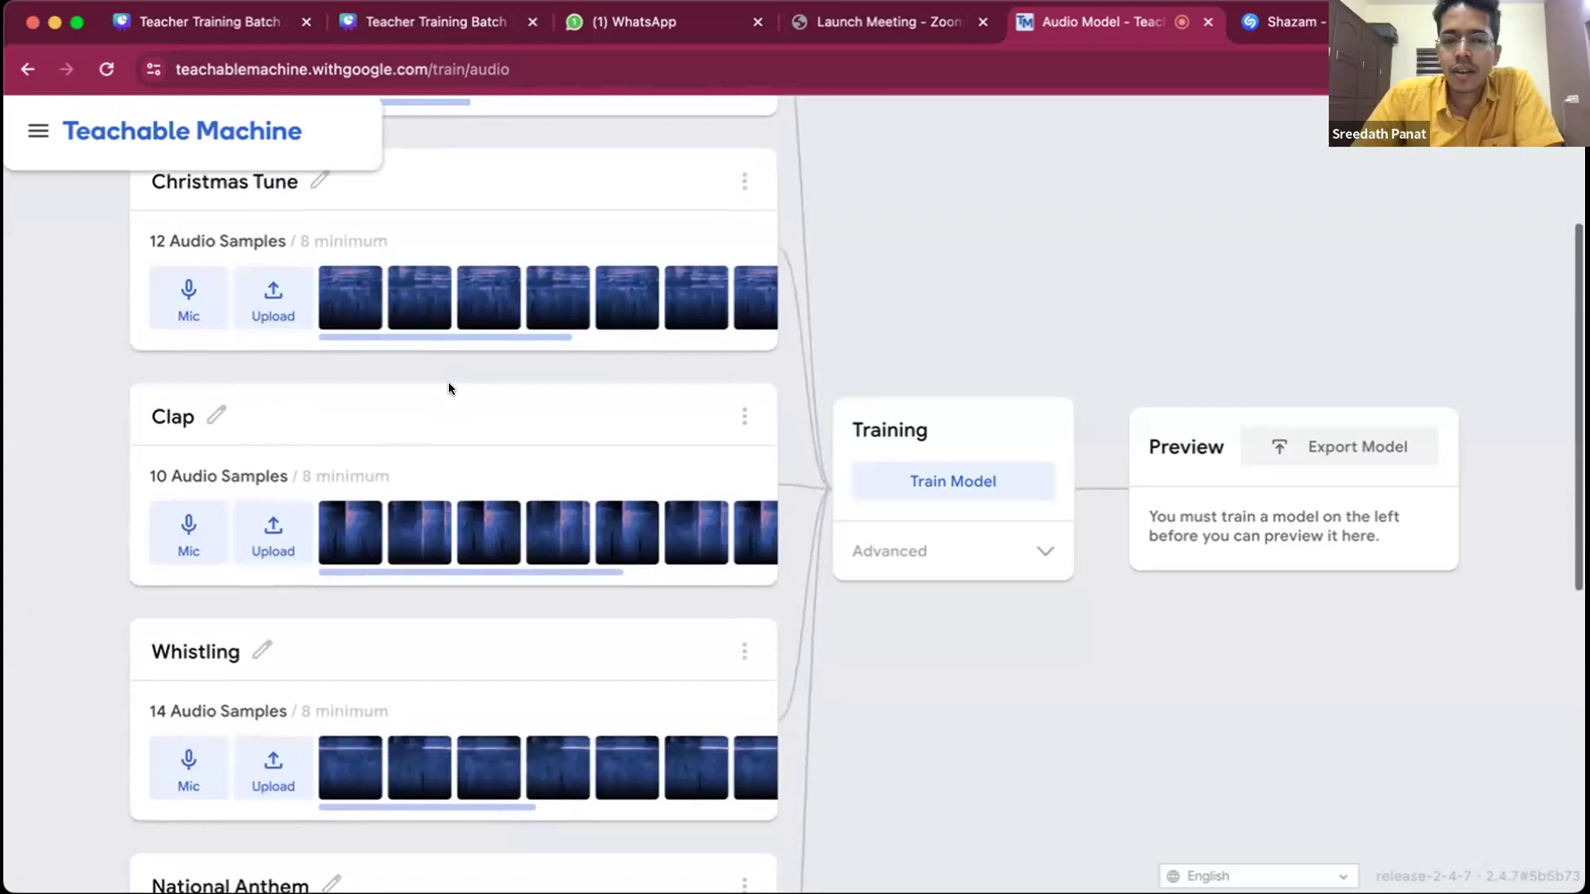
{"action": "scroll", "coordinate": [449, 388], "scroll_direction": "up", "scroll_amount": 3}
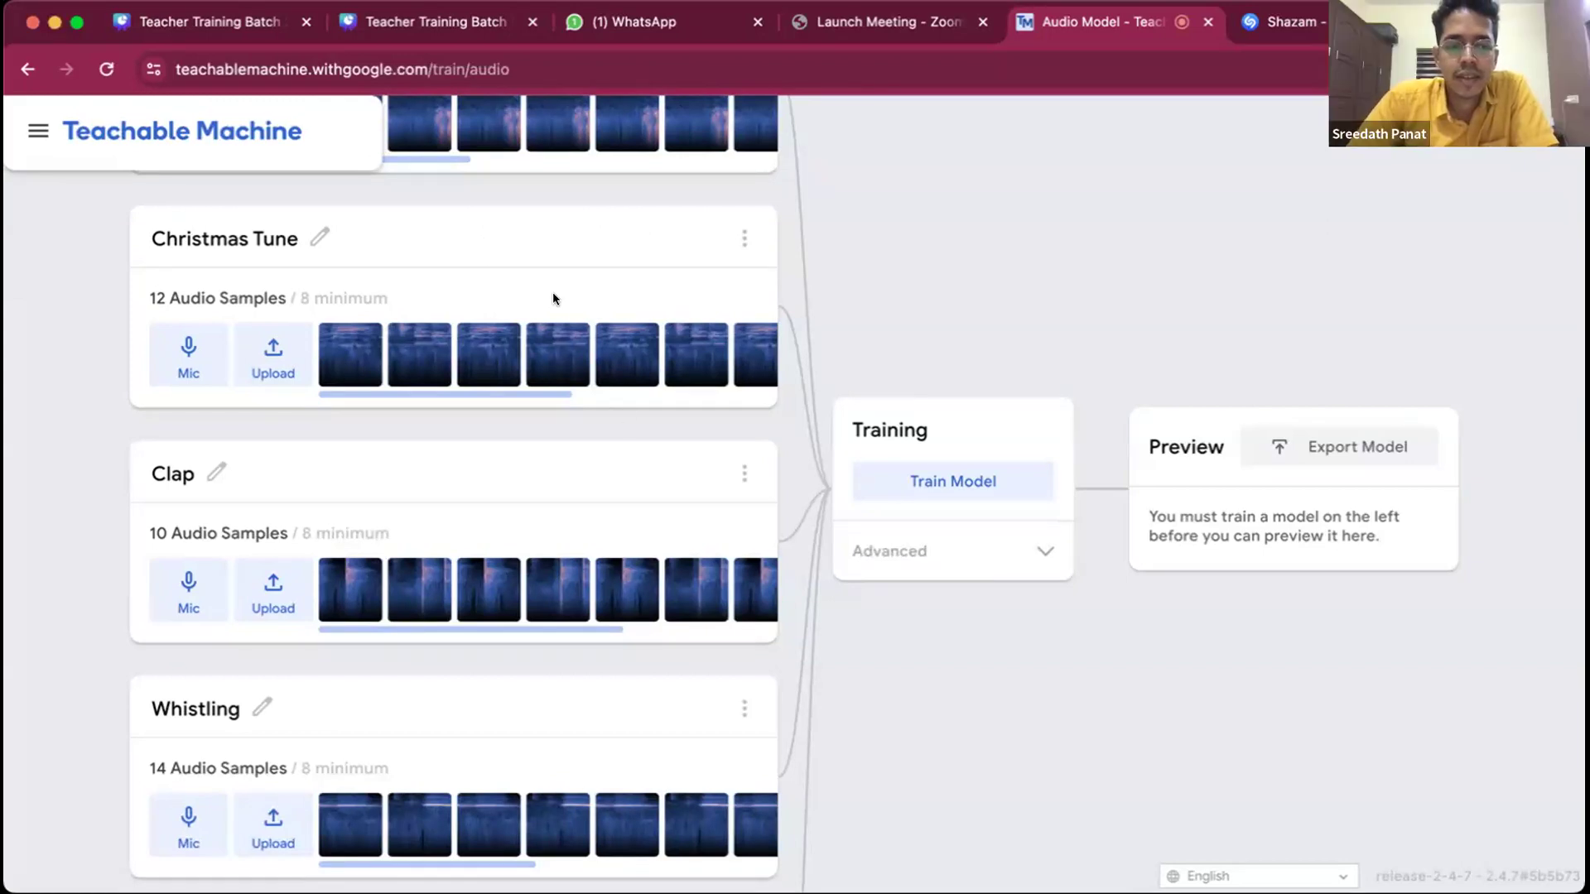
{"action": "scroll", "coordinate": [663, 432], "scroll_direction": "down", "scroll_amount": 5}
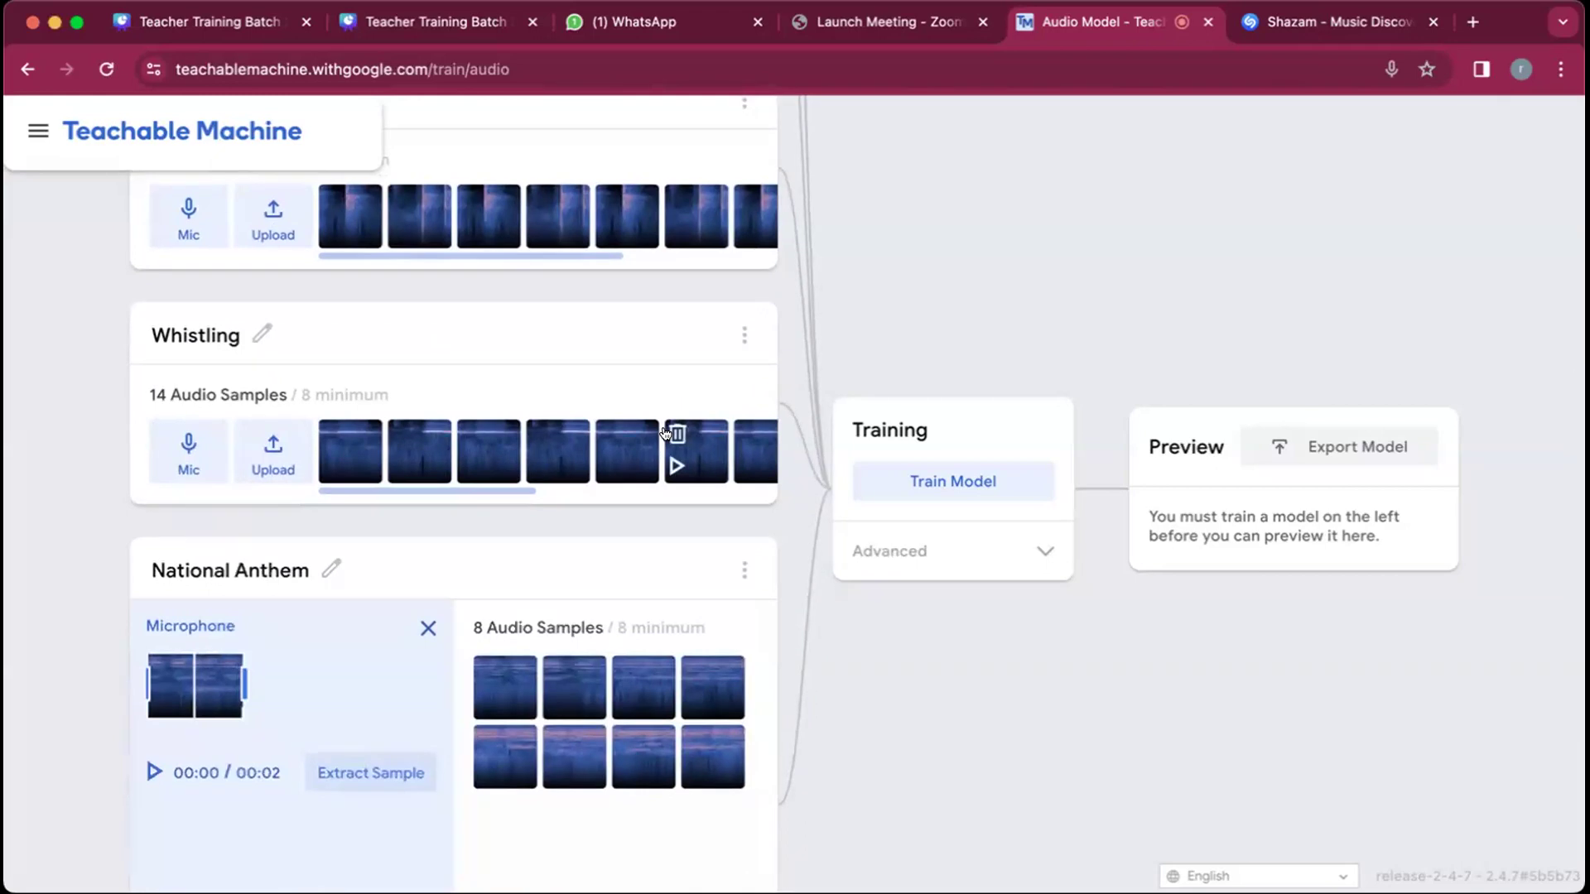
{"action": "scroll", "coordinate": [497, 377], "scroll_direction": "up", "scroll_amount": 1}
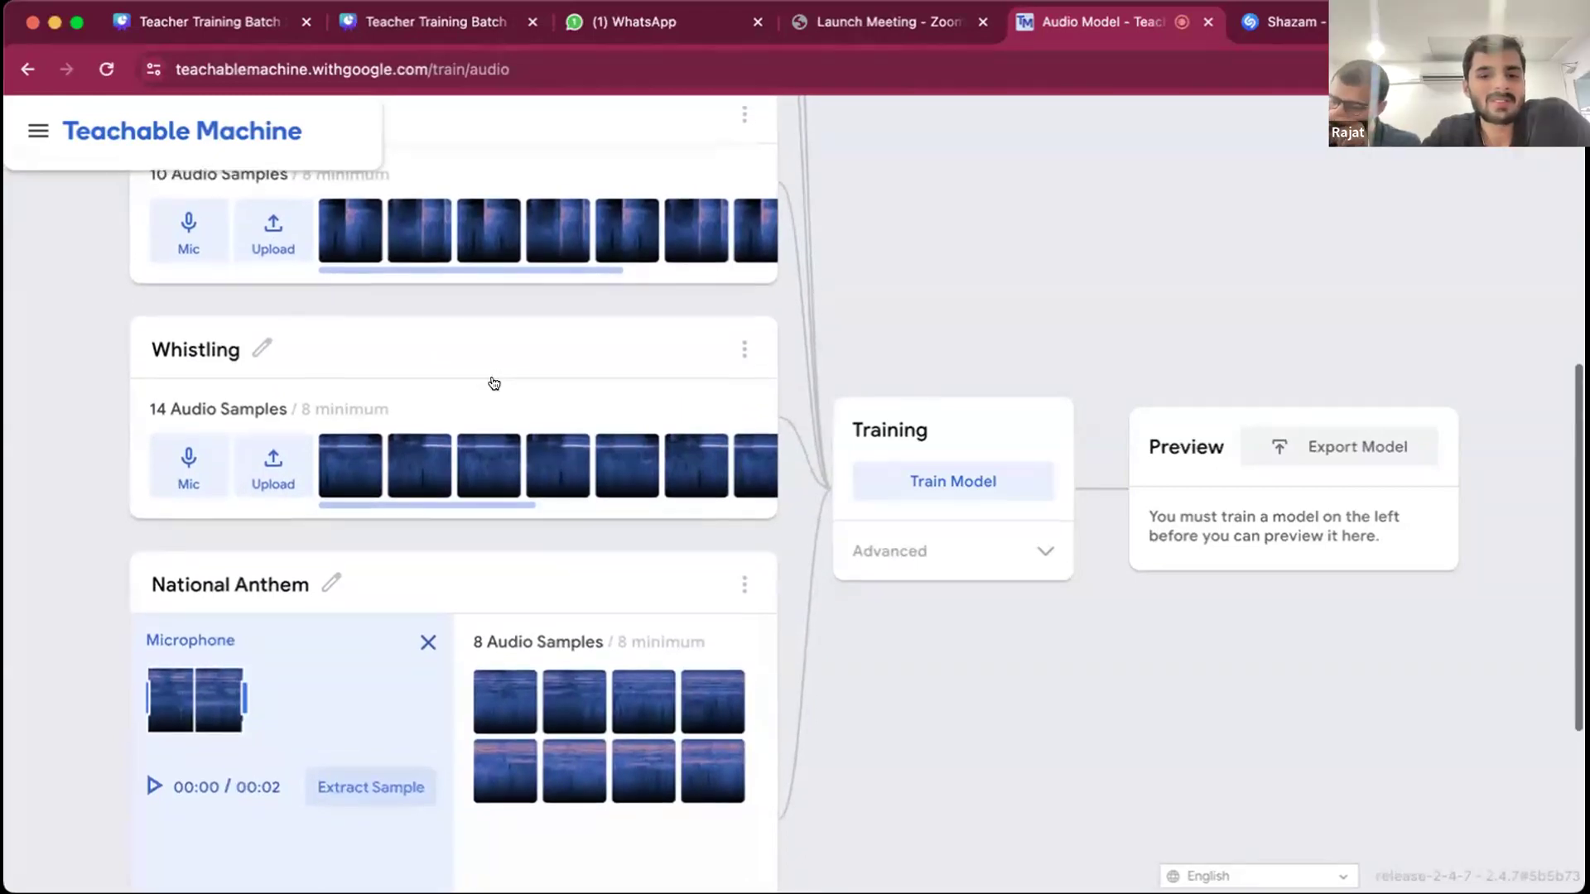
{"action": "scroll", "coordinate": [494, 382], "scroll_direction": "down", "scroll_amount": 1}
{"action": "scroll", "coordinate": [628, 291], "scroll_direction": "up", "scroll_amount": 9}
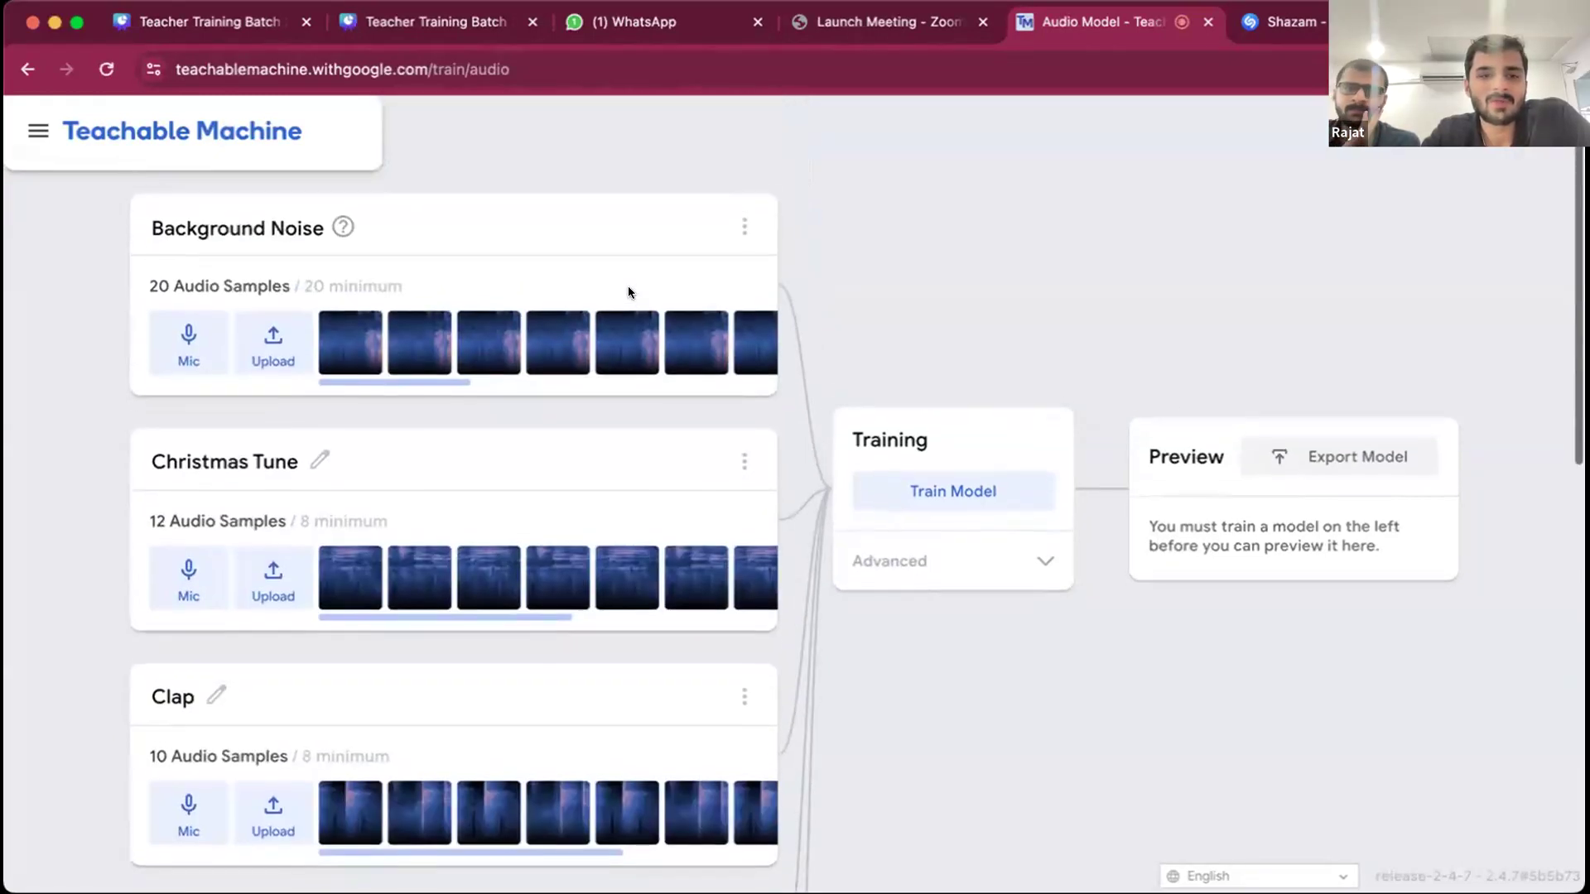
{"action": "scroll", "coordinate": [628, 287], "scroll_direction": "down", "scroll_amount": 2}
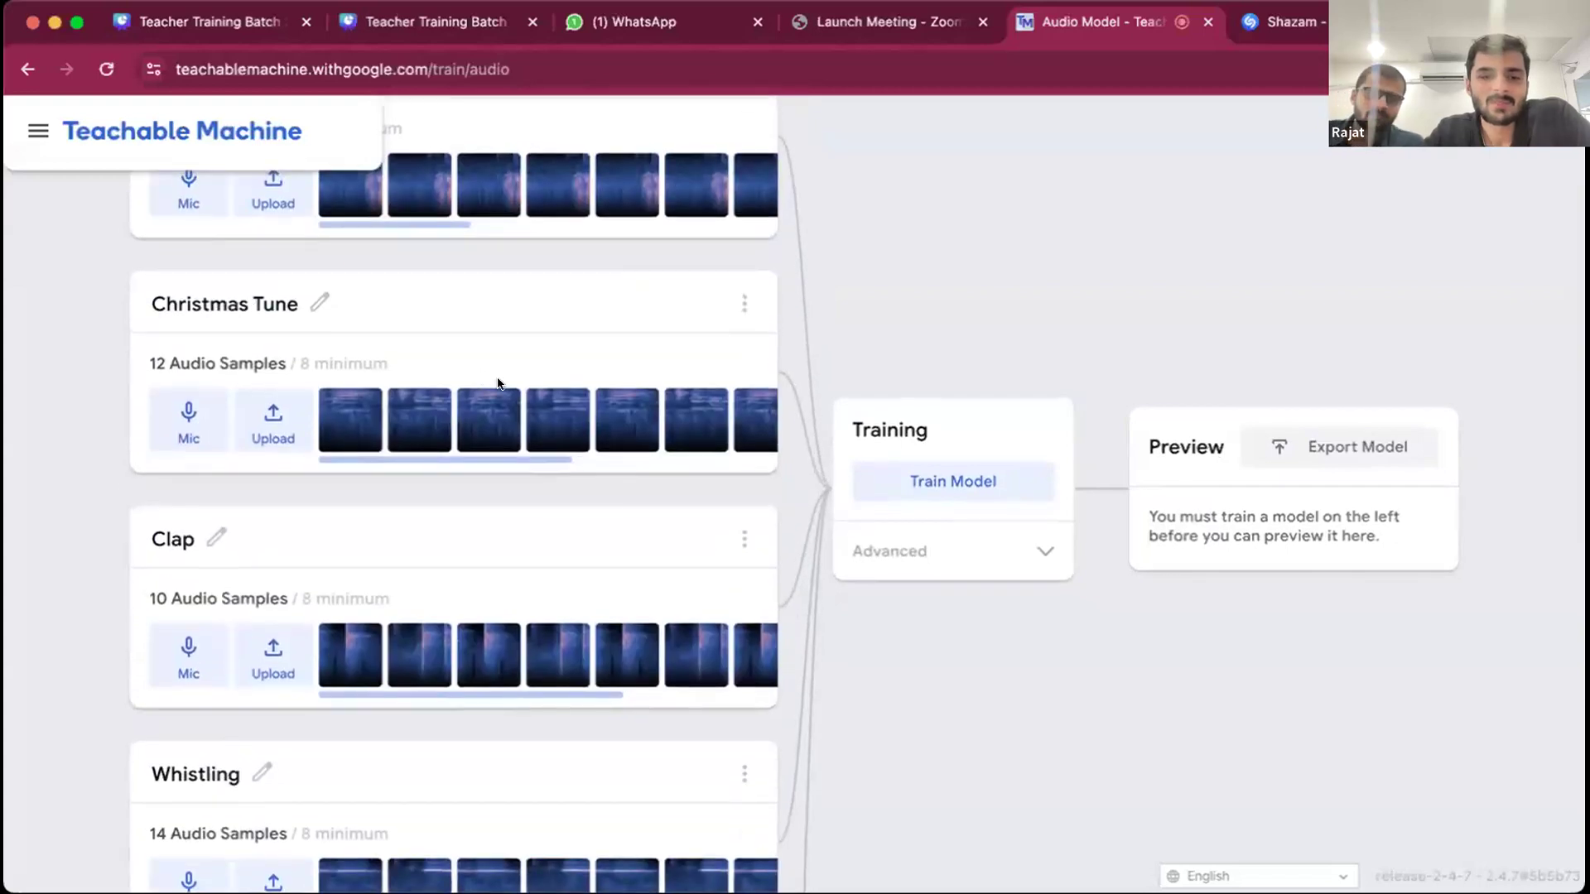
{"action": "scroll", "coordinate": [498, 383], "scroll_direction": "down", "scroll_amount": 7}
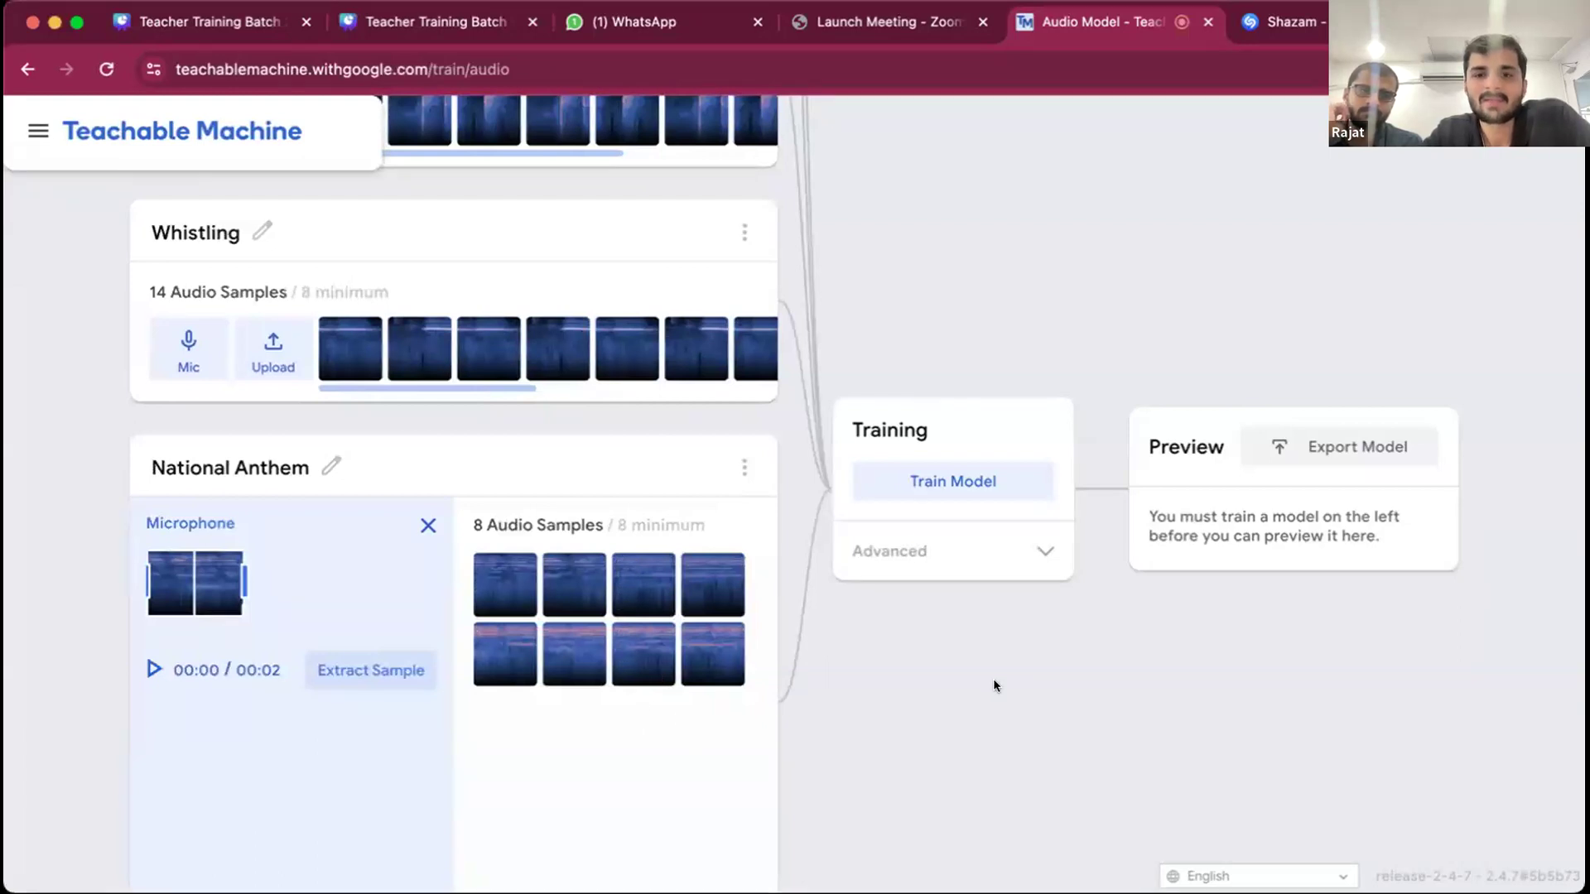
- Train the audio model on the five recorded classes
{"action": "left_click", "coordinate": [982, 477]}
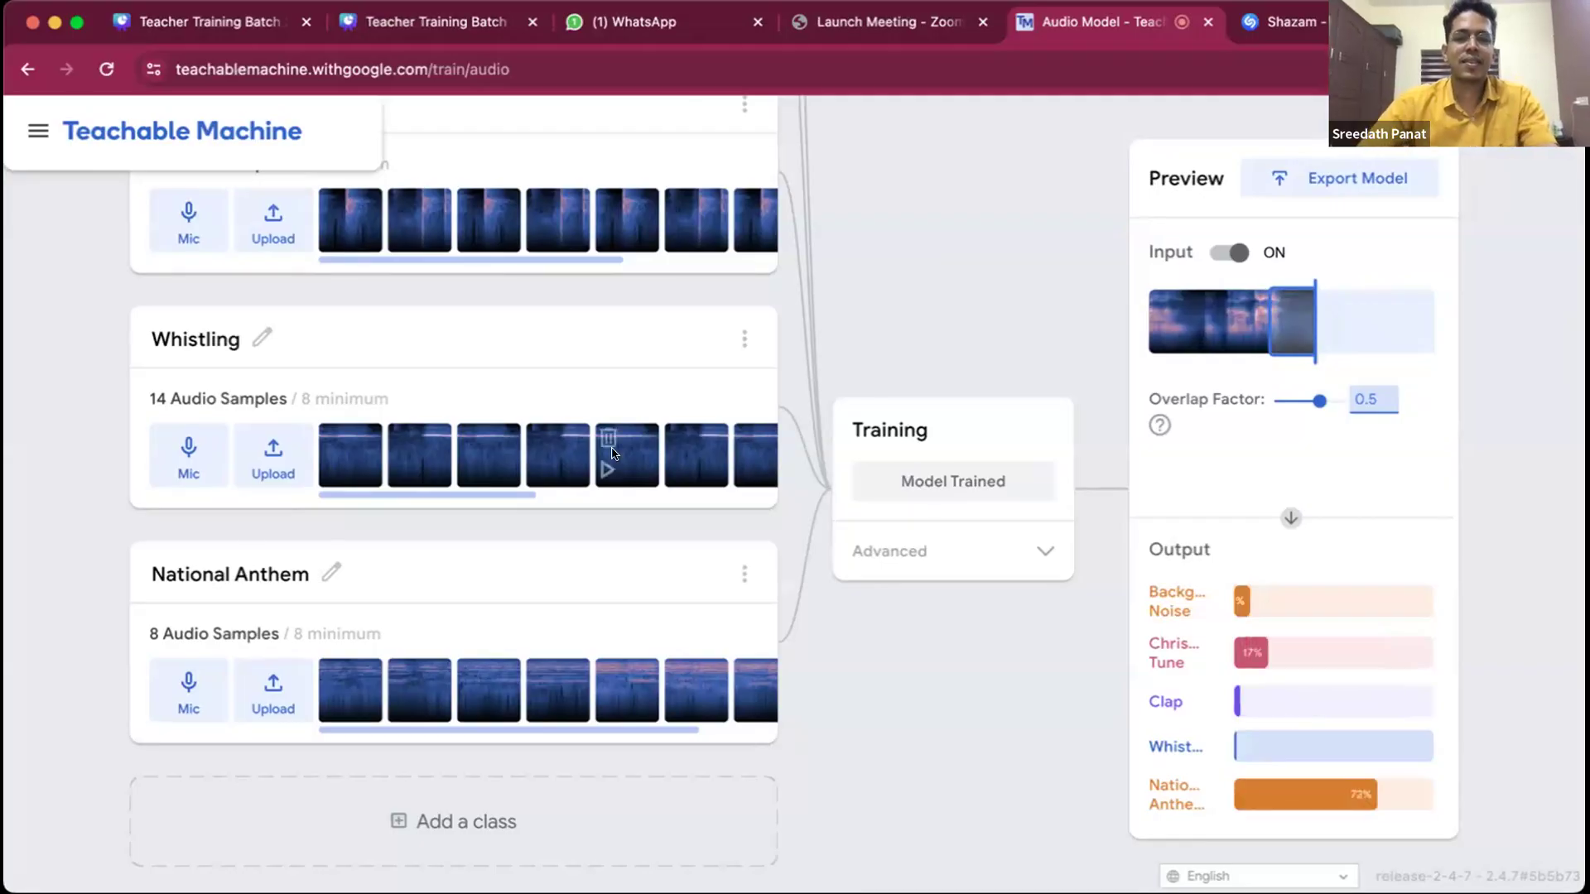
- Delete the Christmas Tune, Clap, Whistling and National Anthem classes, keeping only Background Noise
{"action": "scroll", "coordinate": [613, 452], "scroll_direction": "up", "scroll_amount": 6}
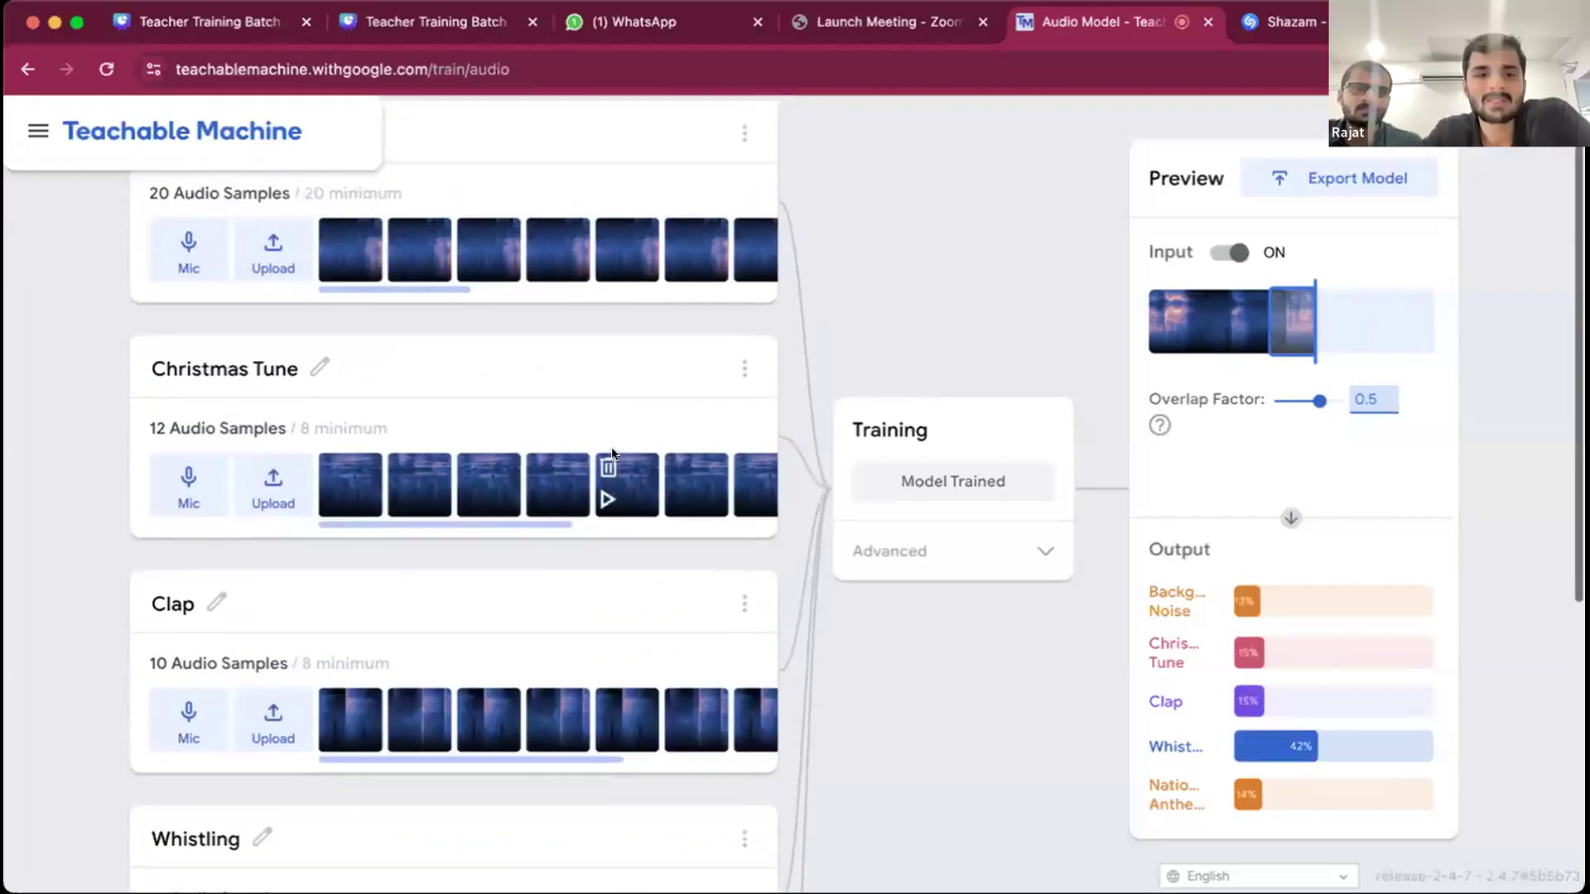
{"action": "scroll", "coordinate": [613, 452], "scroll_direction": "up", "scroll_amount": 1}
{"action": "scroll", "coordinate": [610, 451], "scroll_direction": "down", "scroll_amount": 2}
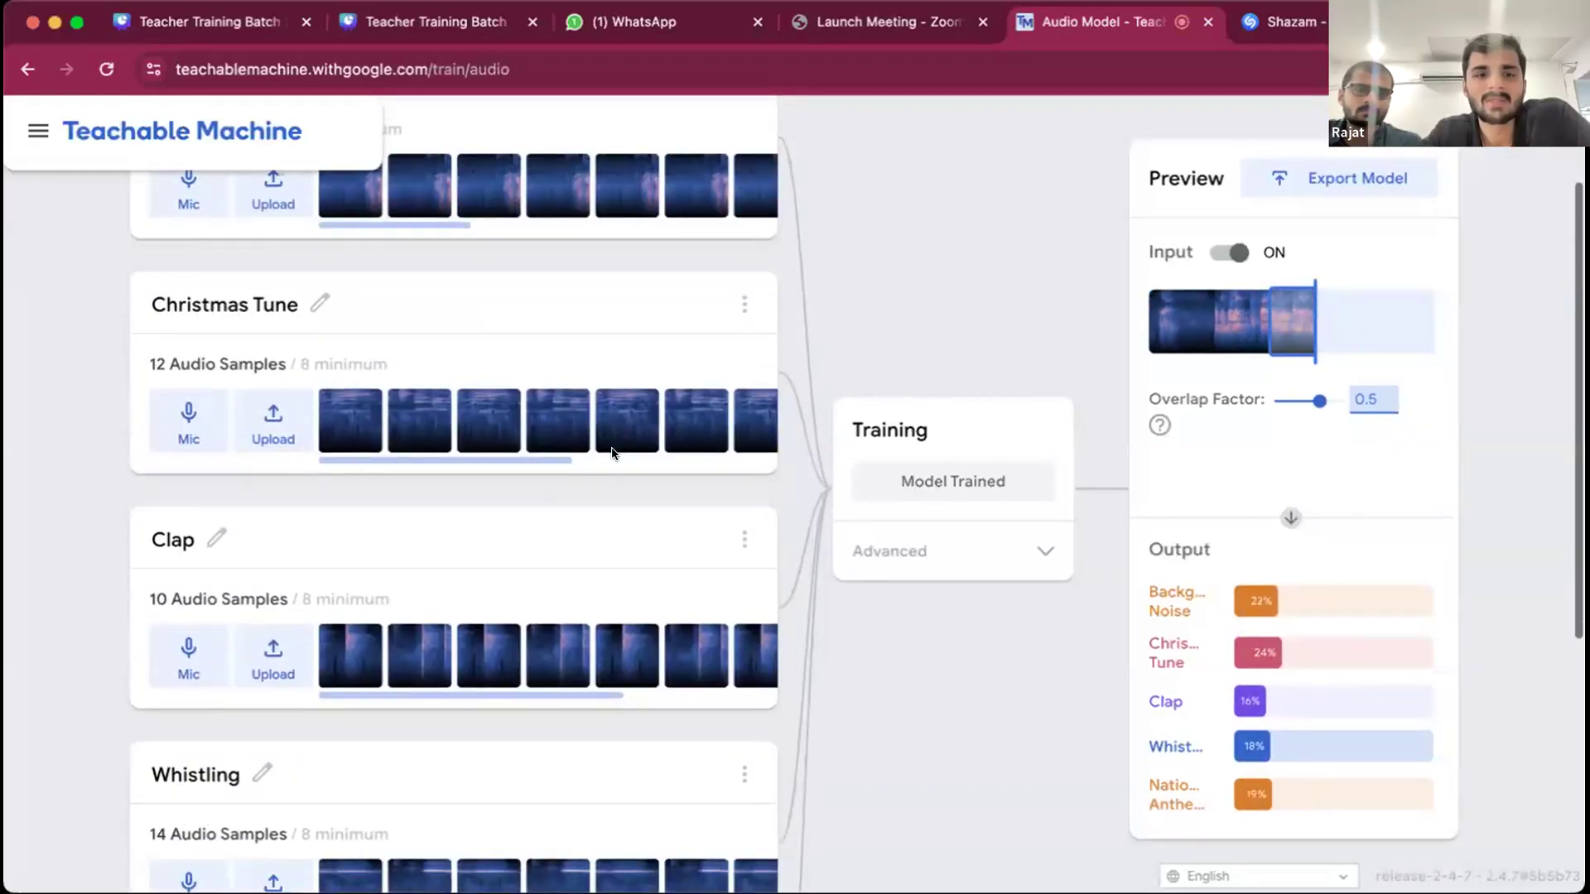
{"action": "scroll", "coordinate": [663, 439], "scroll_direction": "up", "scroll_amount": 2}
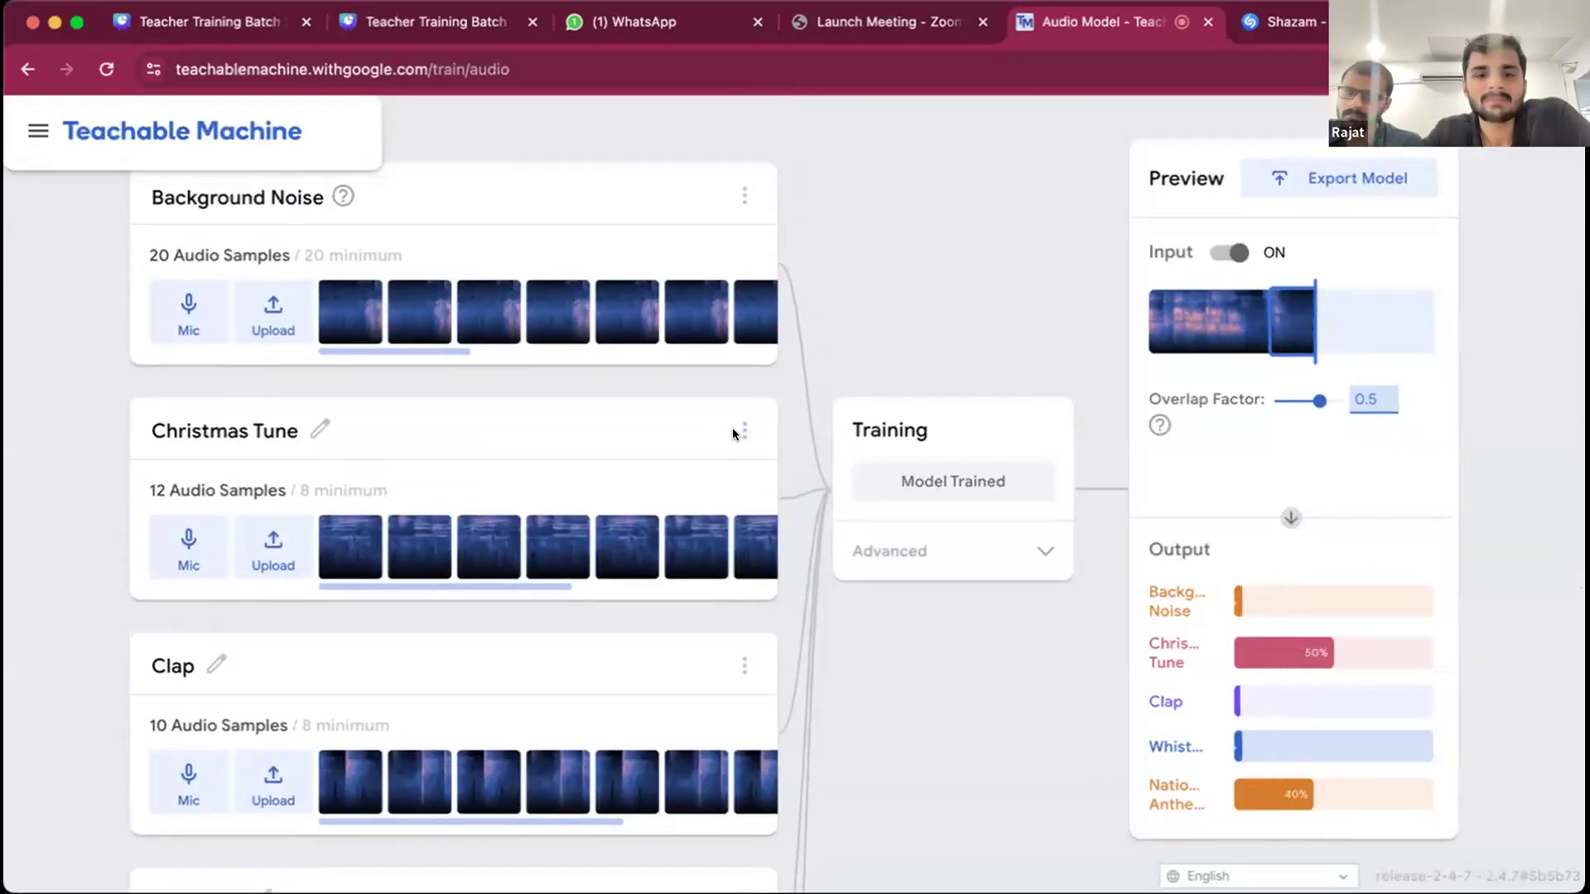
{"action": "left_click", "coordinate": [742, 430]}
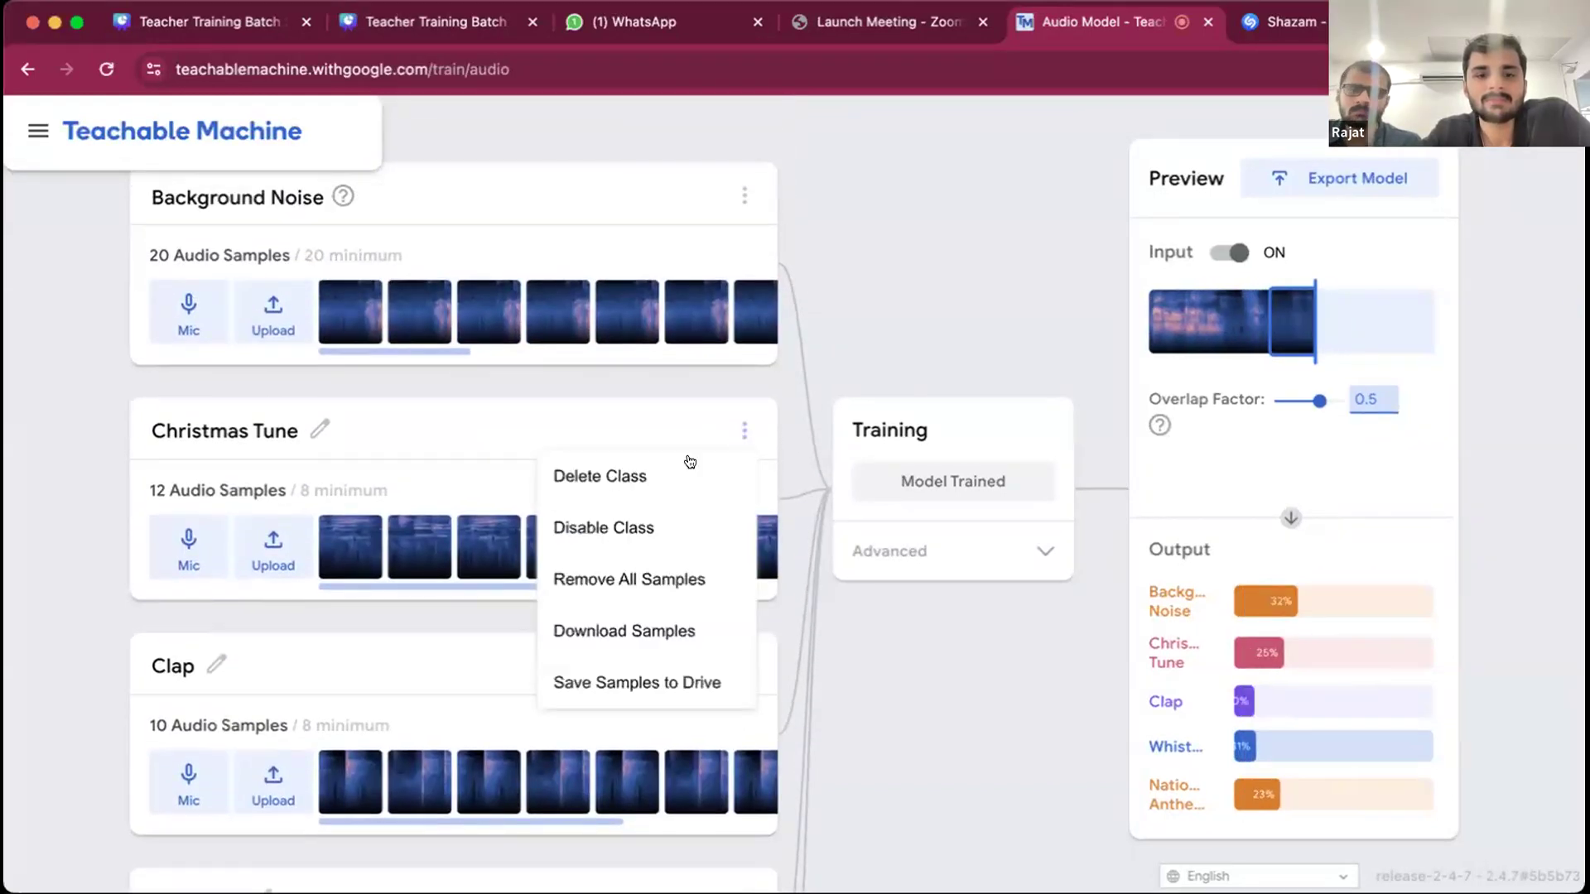
{"action": "left_click", "coordinate": [646, 475]}
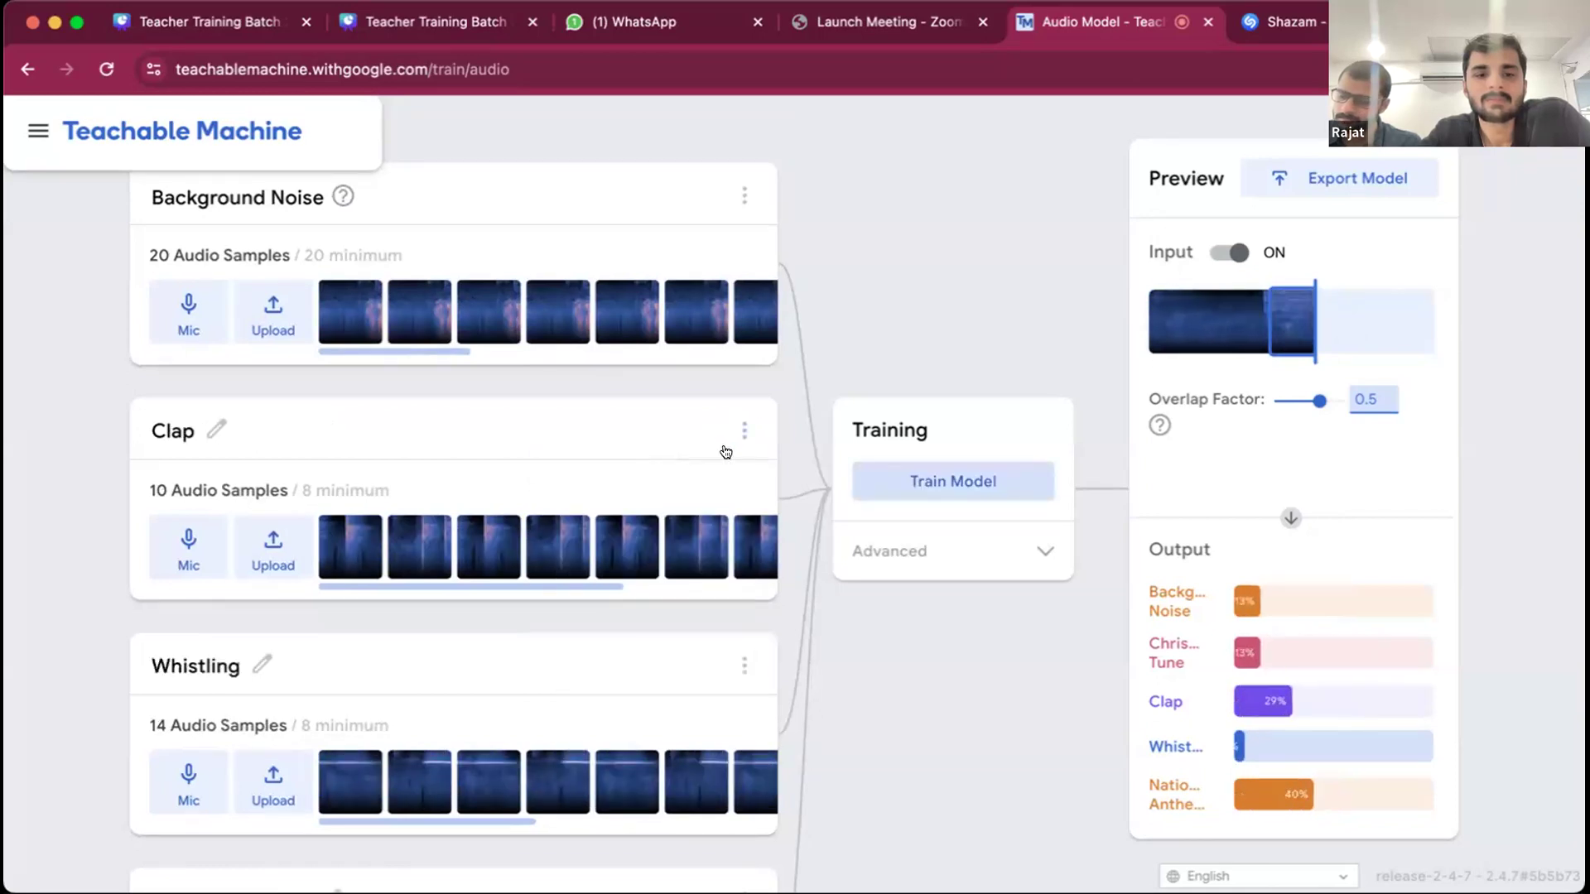
{"action": "left_click", "coordinate": [744, 431]}
{"action": "left_click", "coordinate": [704, 472]}
{"action": "left_click", "coordinate": [744, 432]}
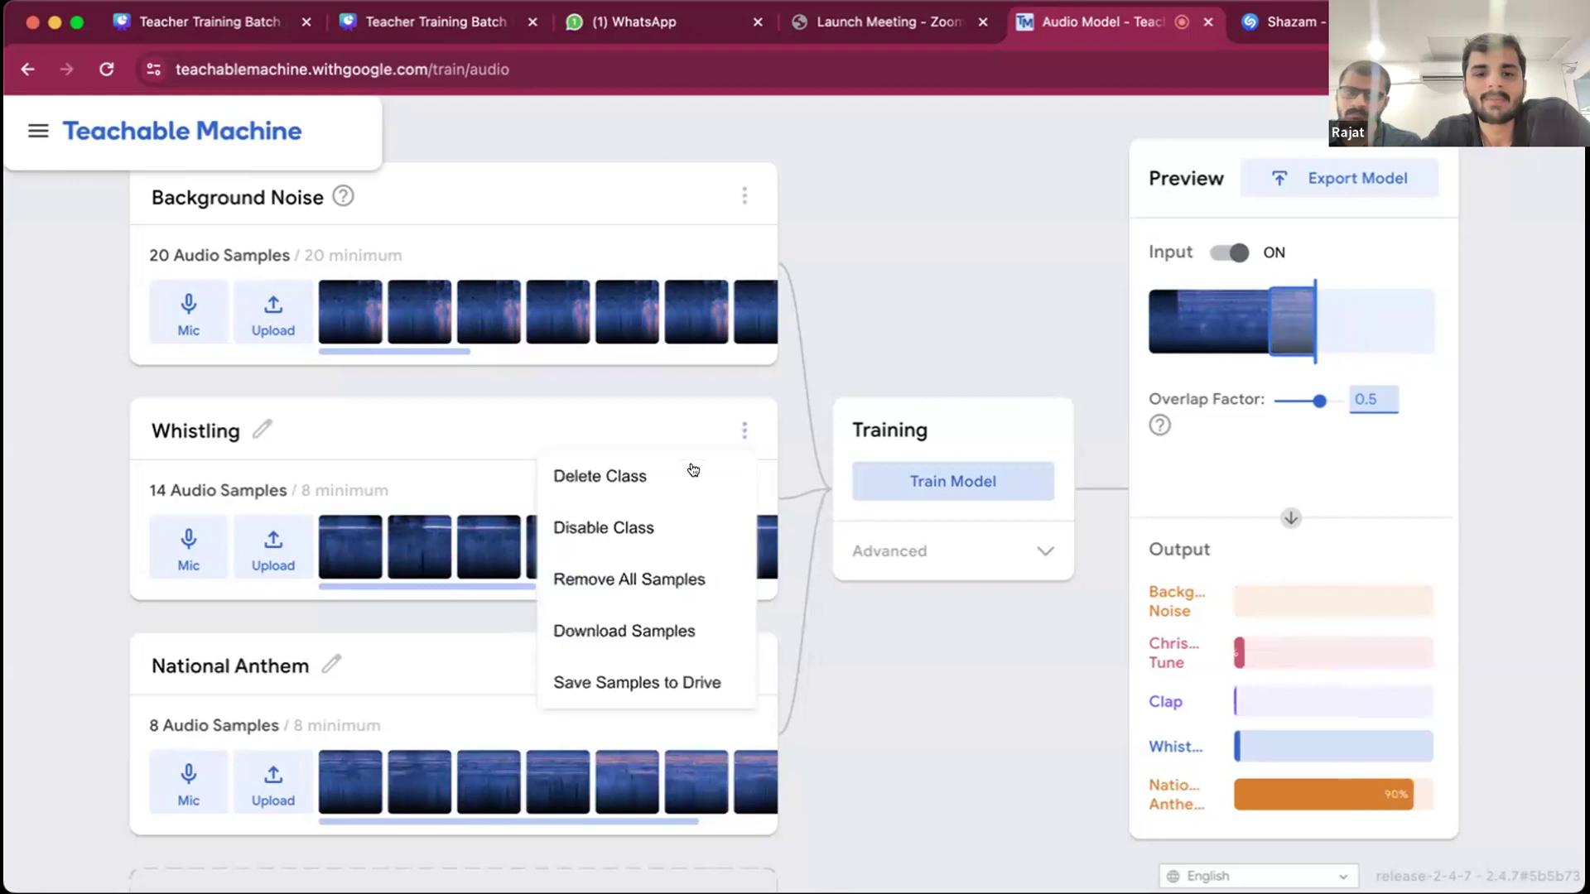
{"action": "left_click", "coordinate": [679, 471]}
{"action": "left_click", "coordinate": [744, 494]}
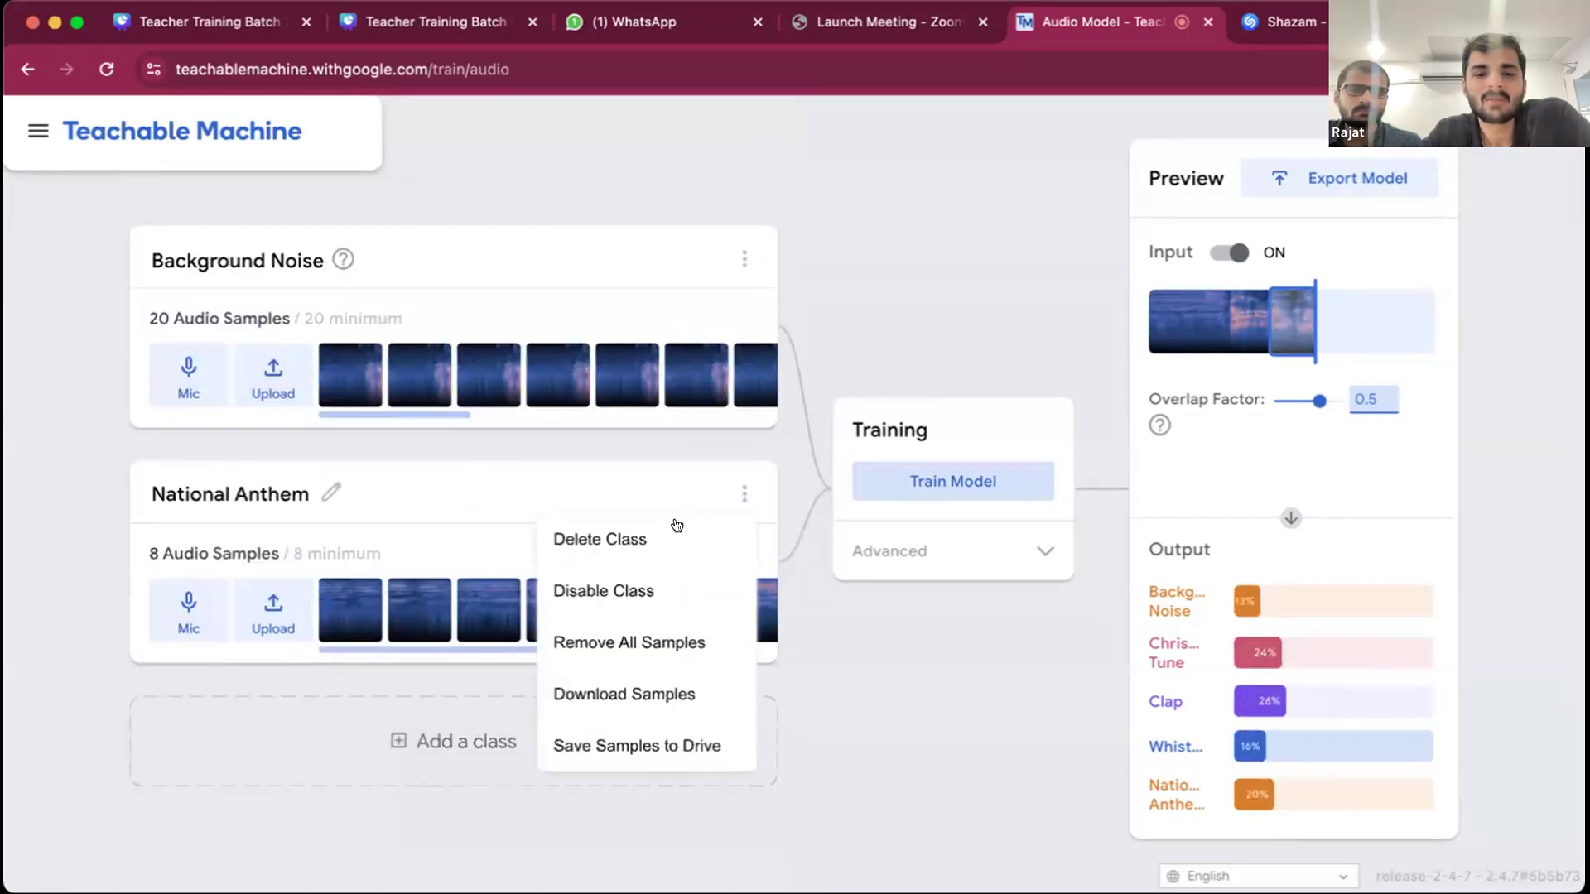
{"action": "left_click", "coordinate": [673, 535]}
- Add a new empty class below Background Noise, keeping its default name
{"action": "left_click", "coordinate": [413, 616]}
{"action": "left_click", "coordinate": [193, 490]}
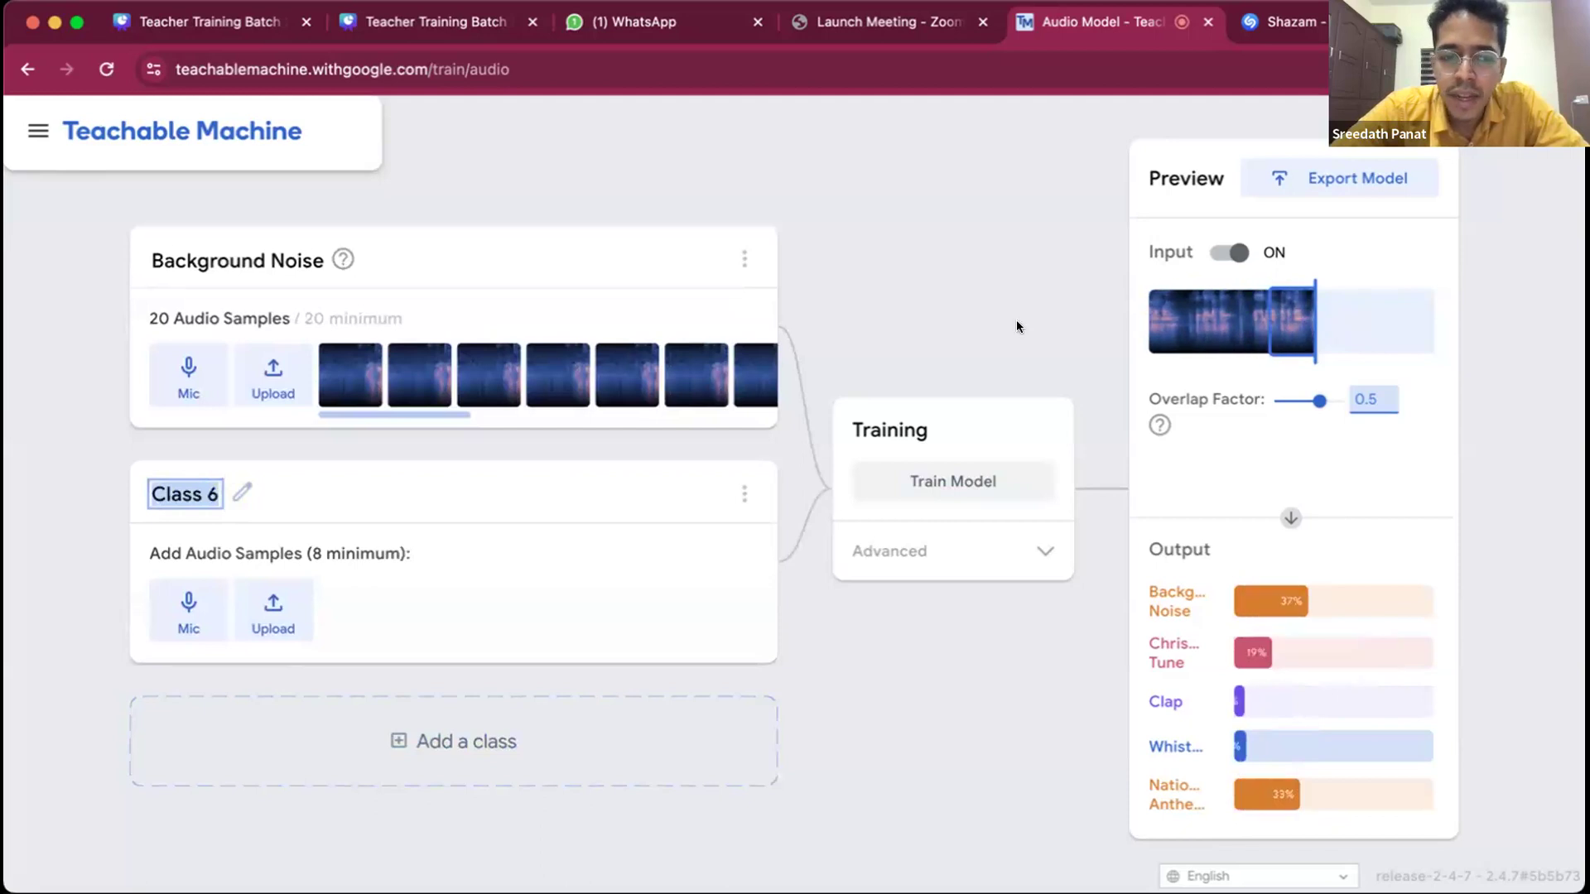
{"action": "left_click", "coordinate": [905, 423]}
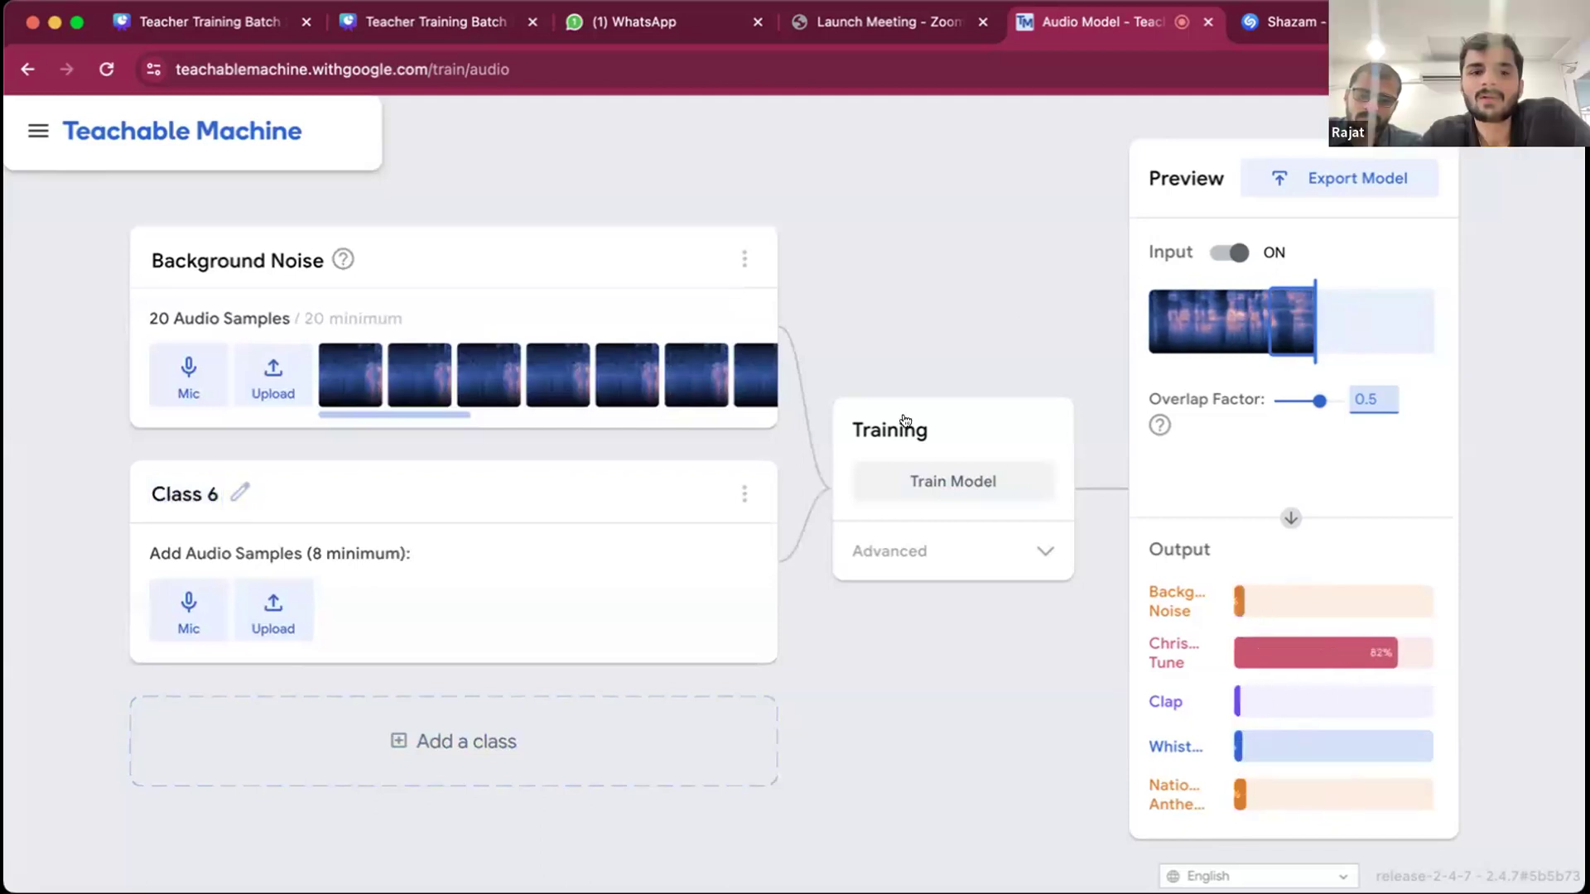
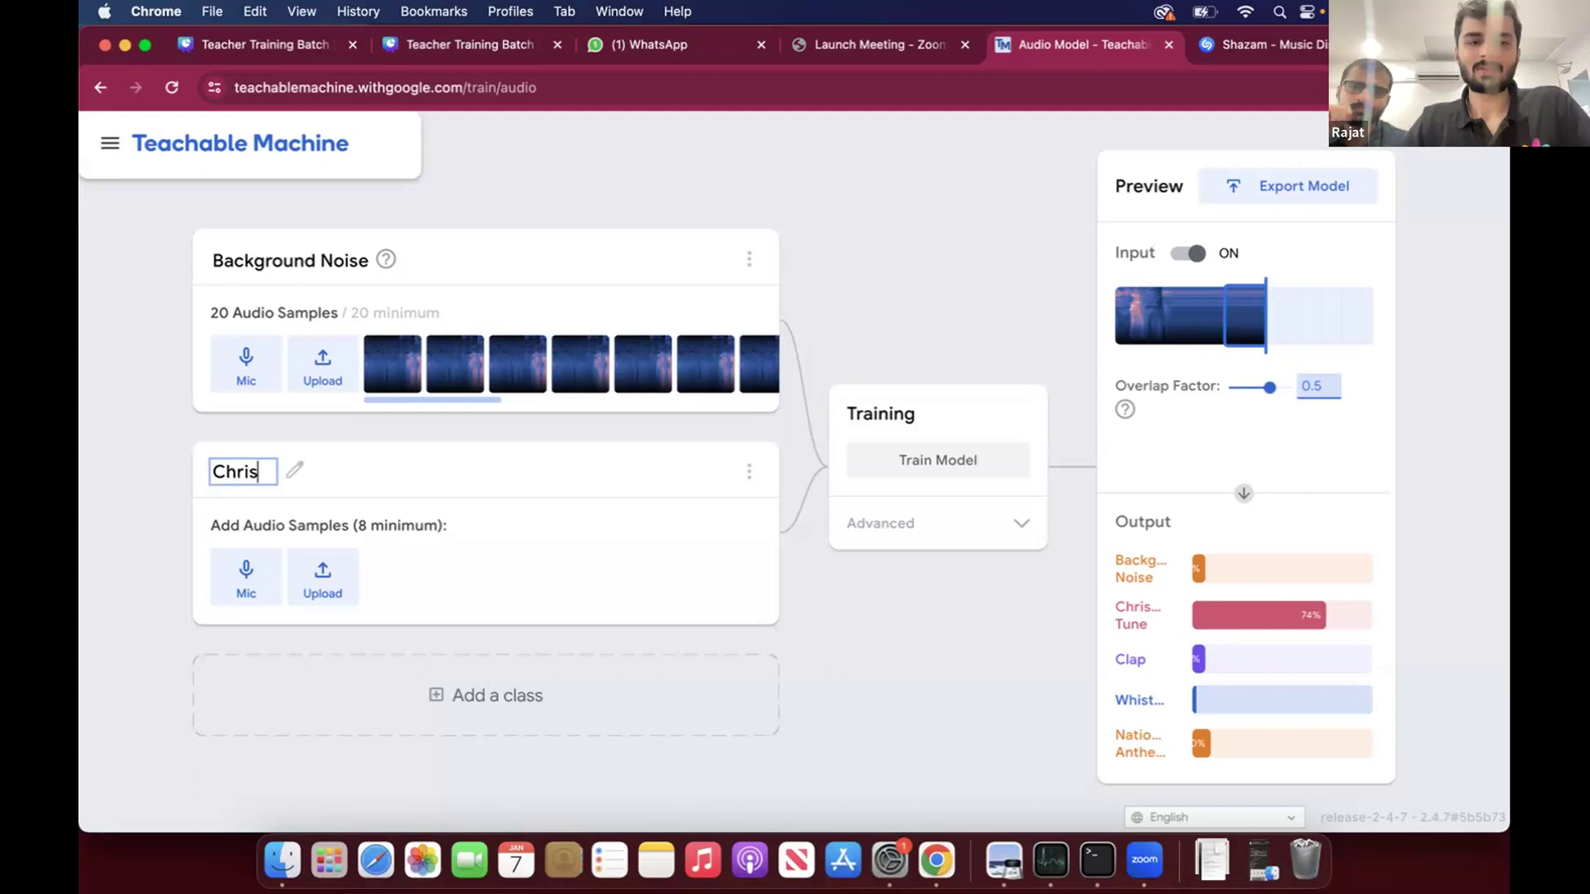
- Rename the new class below Background Noise as Christmas Tune
{"action": "type", "text": "ma"}
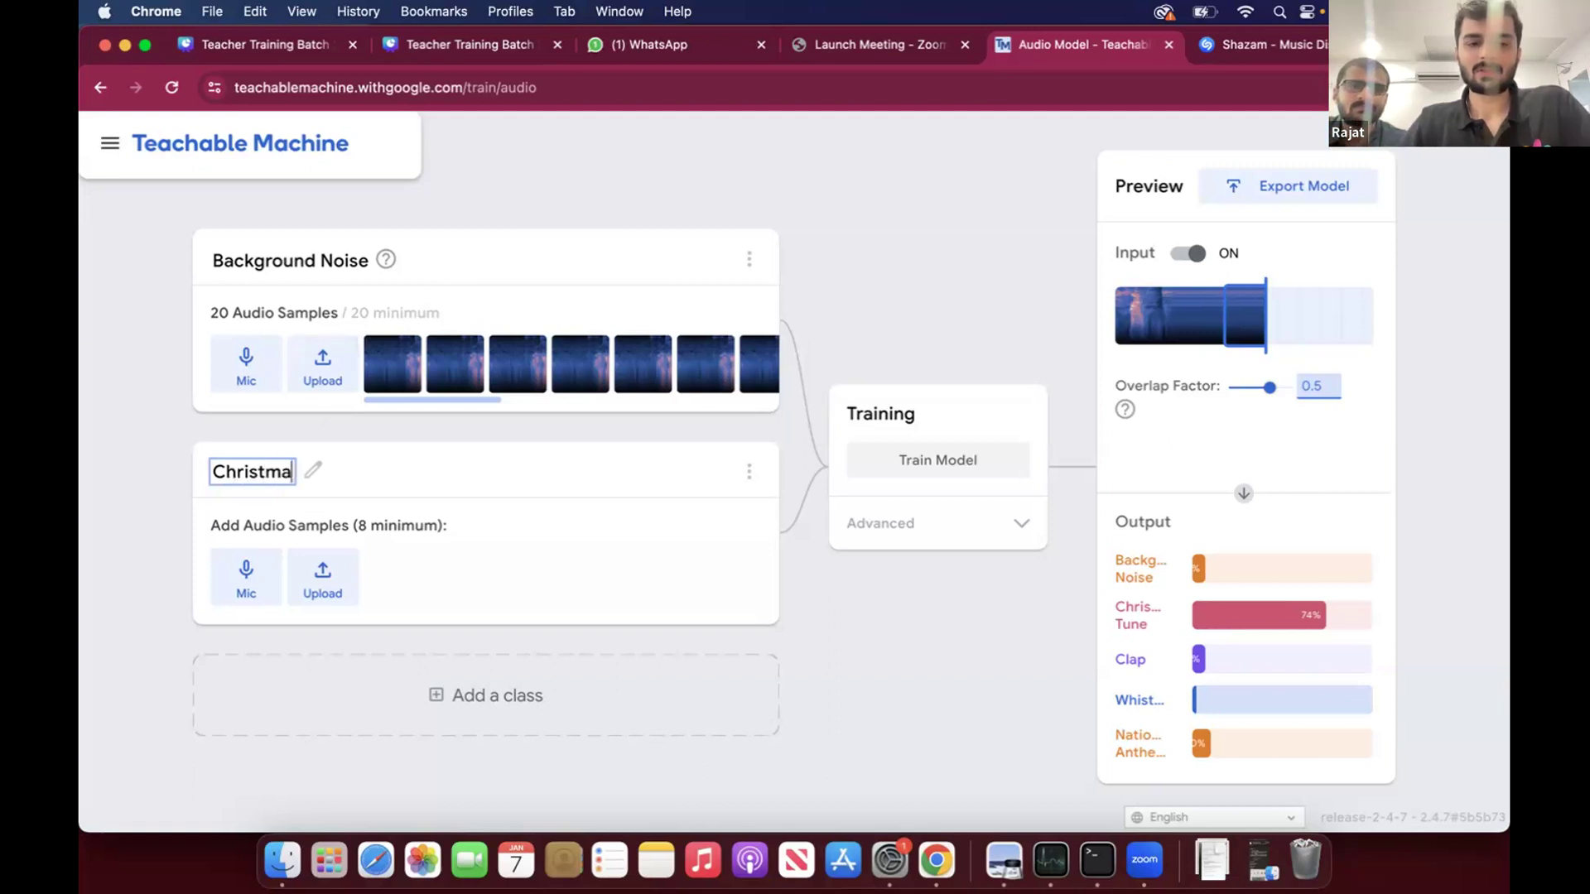
{"action": "type", "text": "s Tune"}
{"action": "key", "text": "Return"}
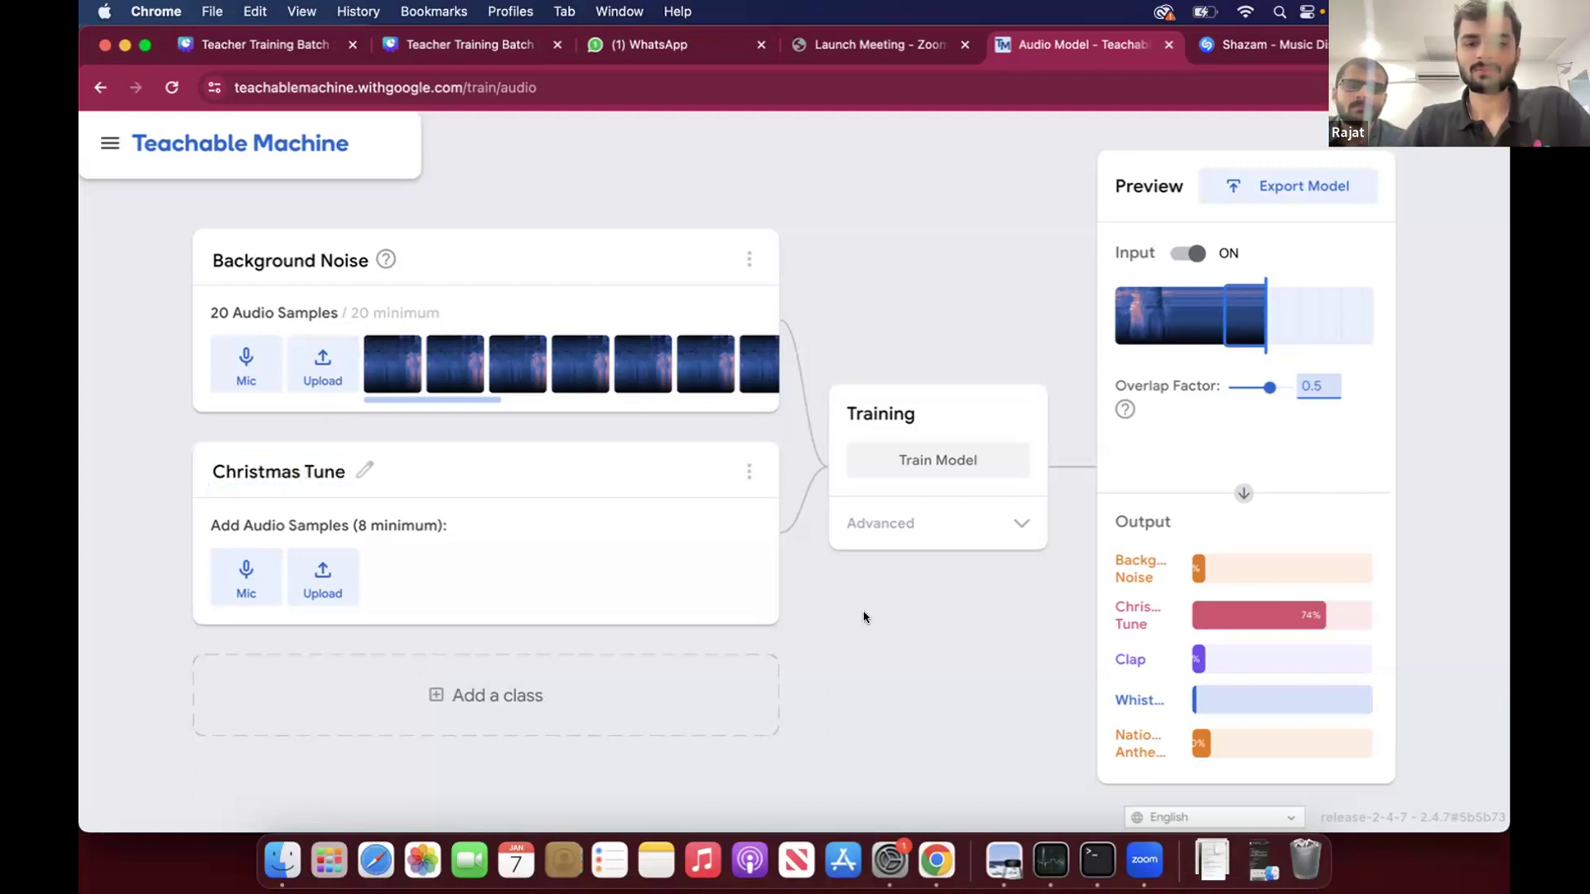
- Try to train the model before adding any samples to the Christmas Tune class
{"action": "left_click", "coordinate": [951, 451]}
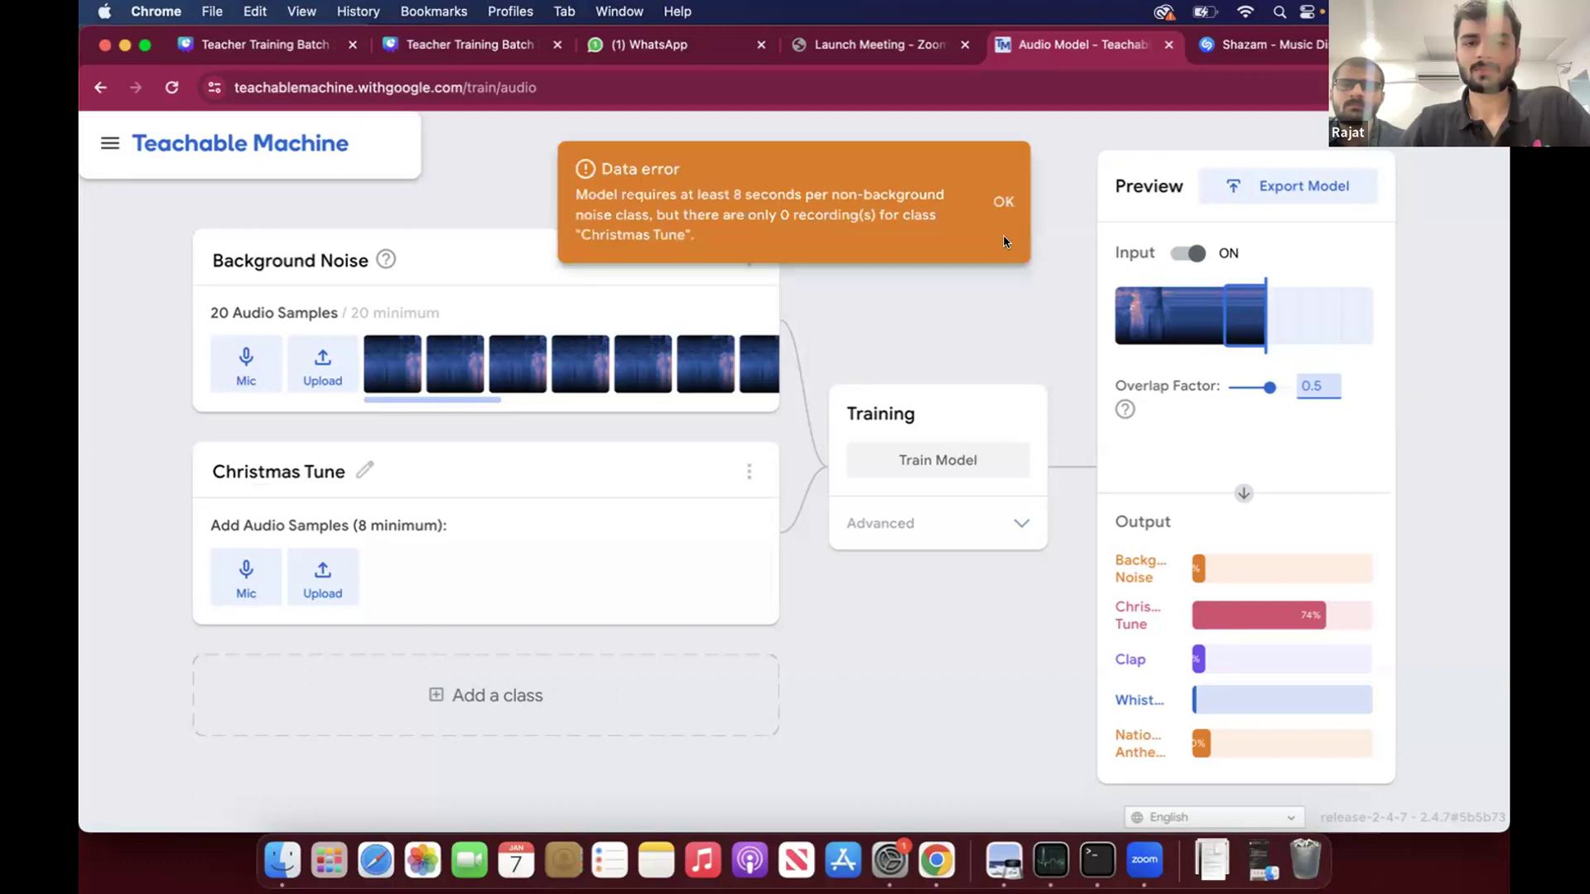
{"action": "left_click", "coordinate": [1002, 202]}
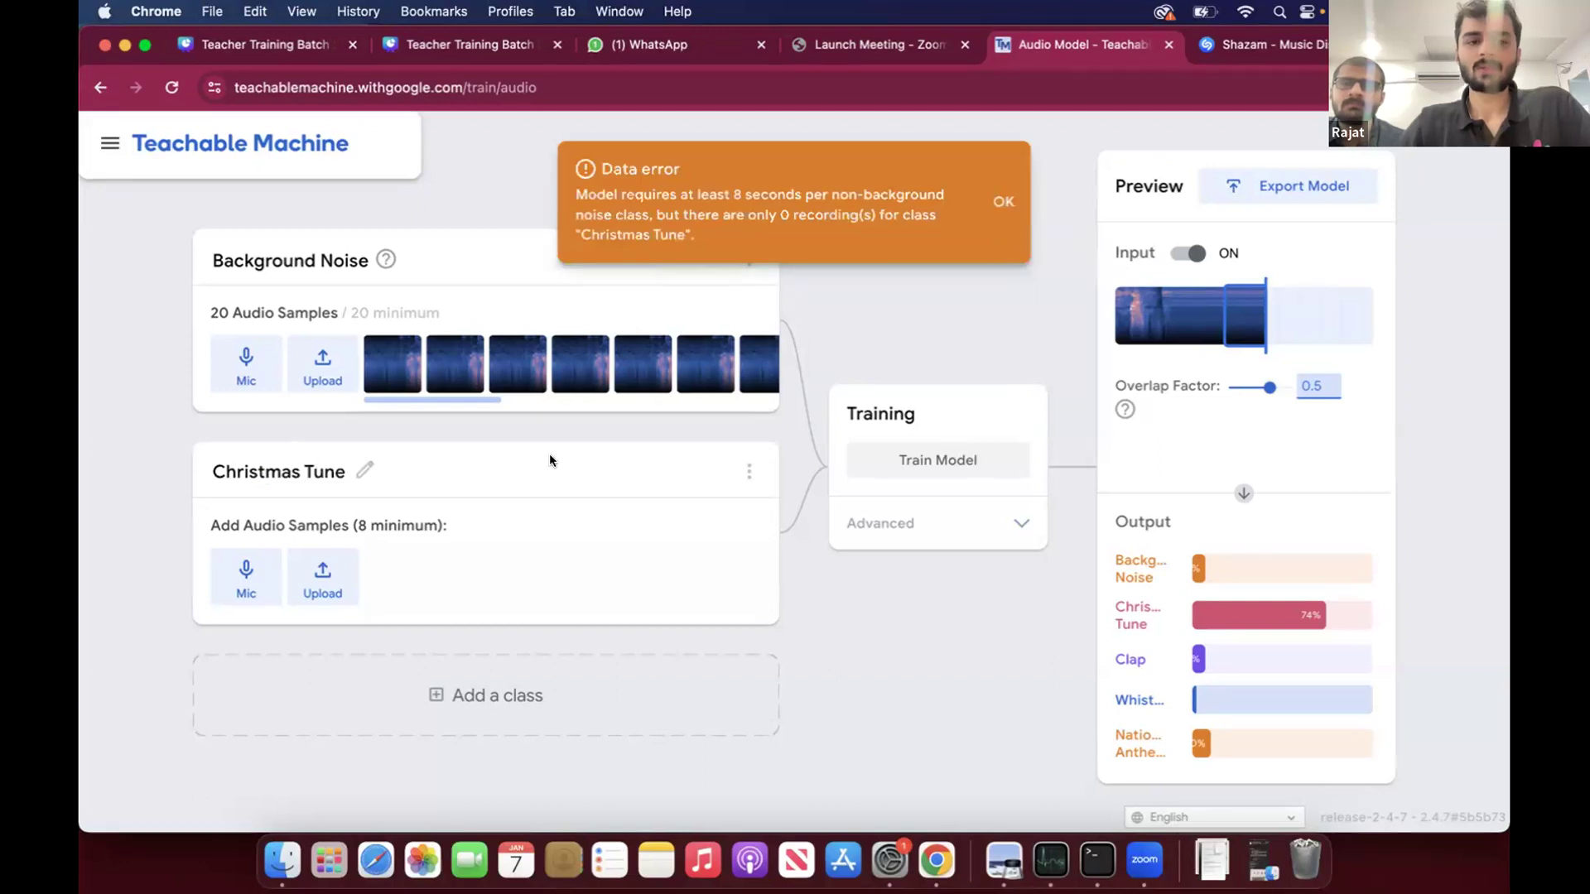
- Record repeated 2-second microphone clips for the Christmas Tune class and extract them into 12 audio samples
{"action": "left_click", "coordinate": [245, 580]}
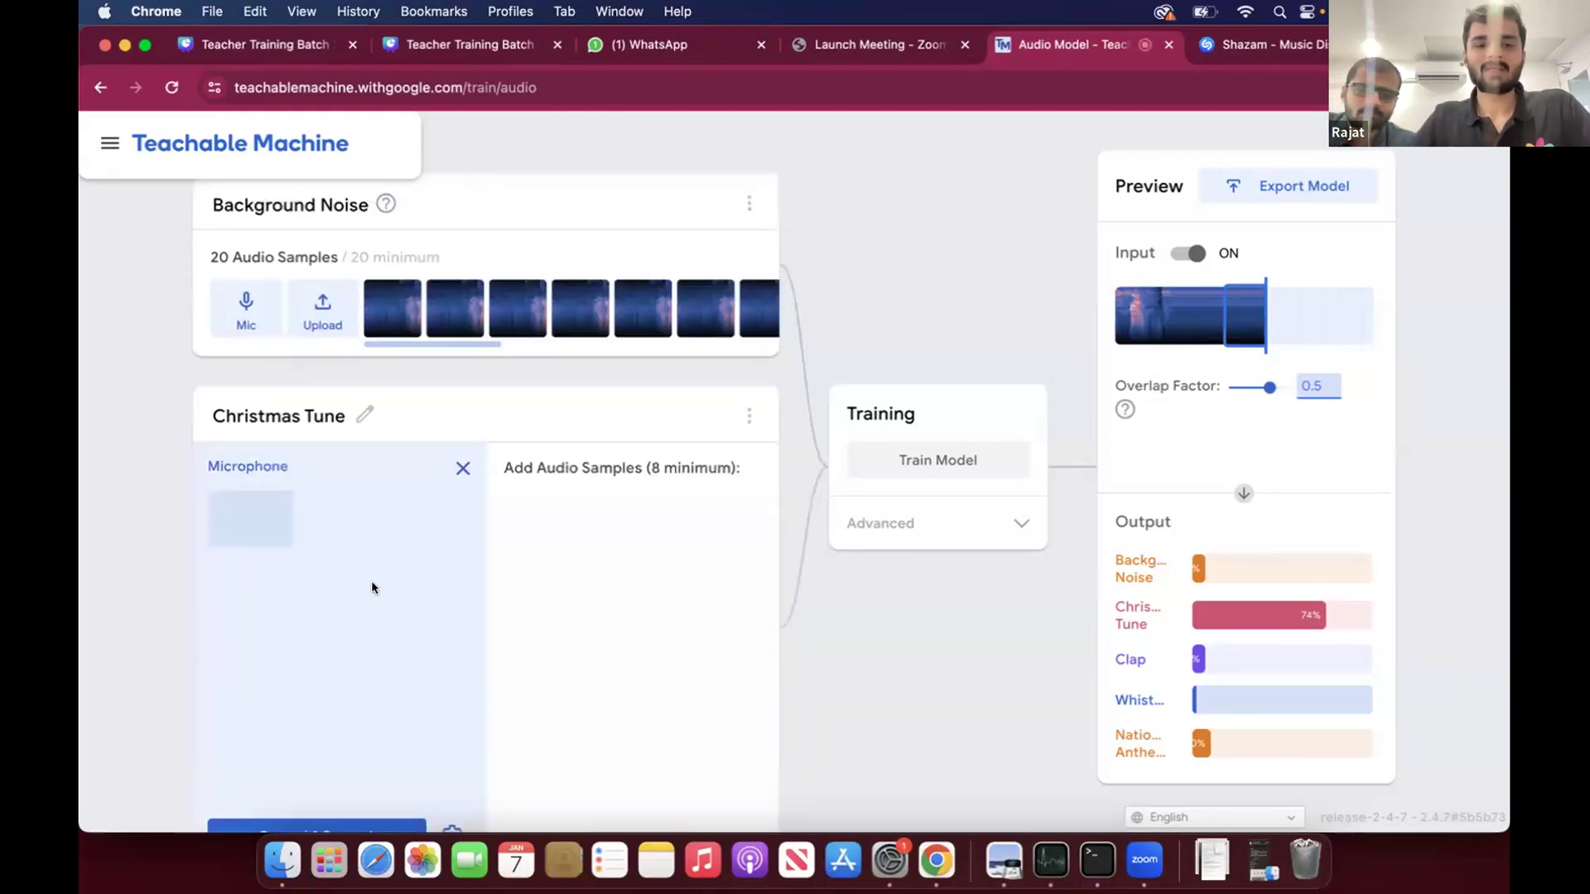
{"action": "left_click", "coordinate": [346, 717]}
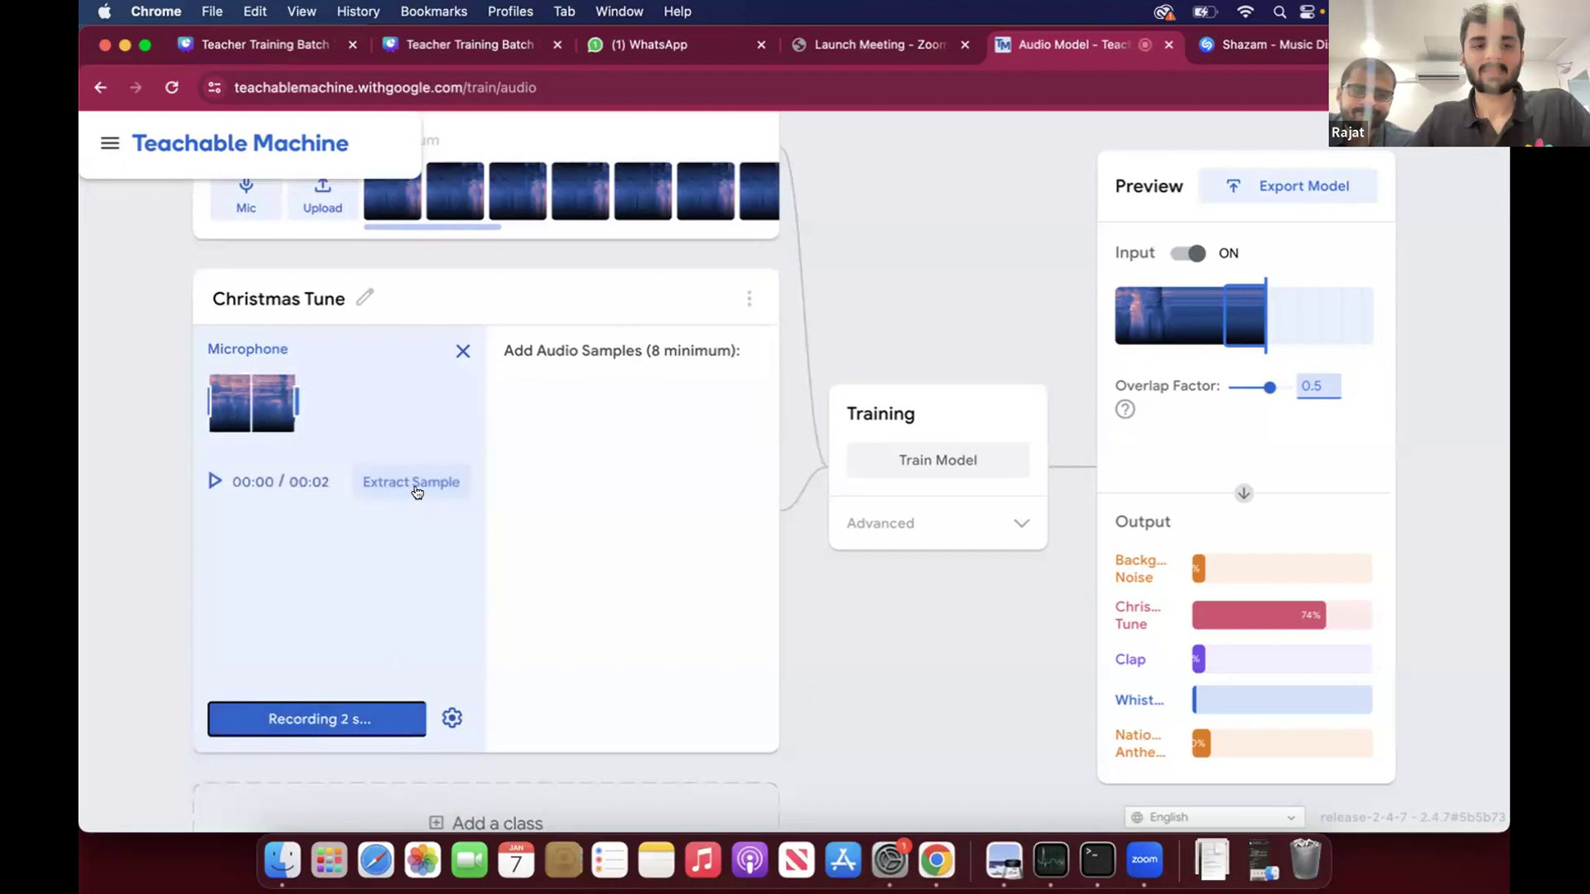
{"action": "left_click", "coordinate": [412, 483]}
{"action": "left_click", "coordinate": [419, 492]}
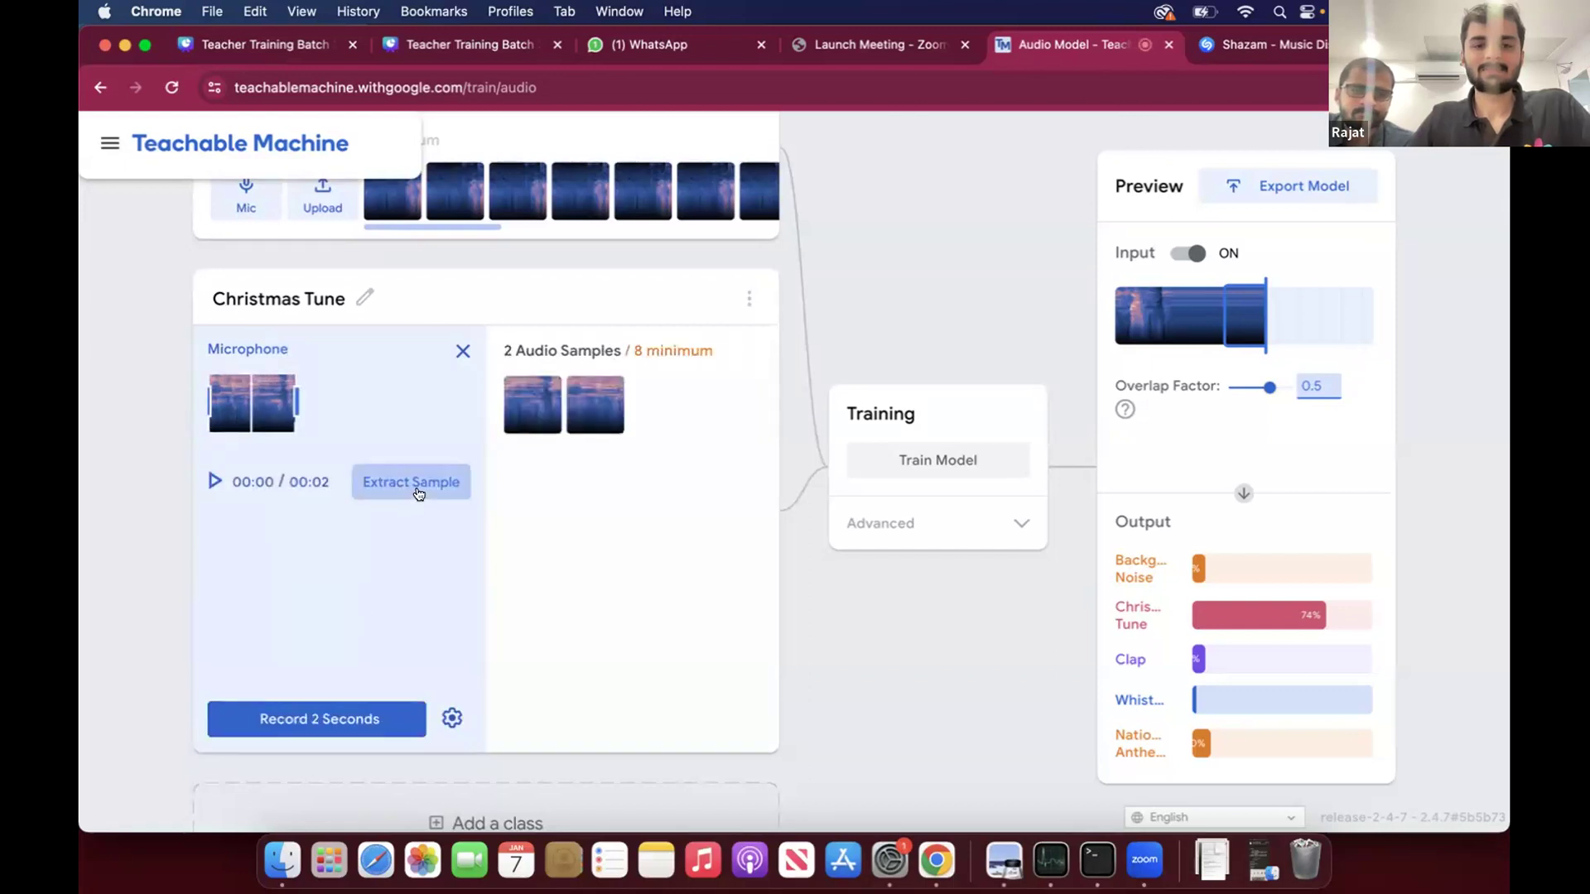
{"action": "left_click", "coordinate": [339, 718]}
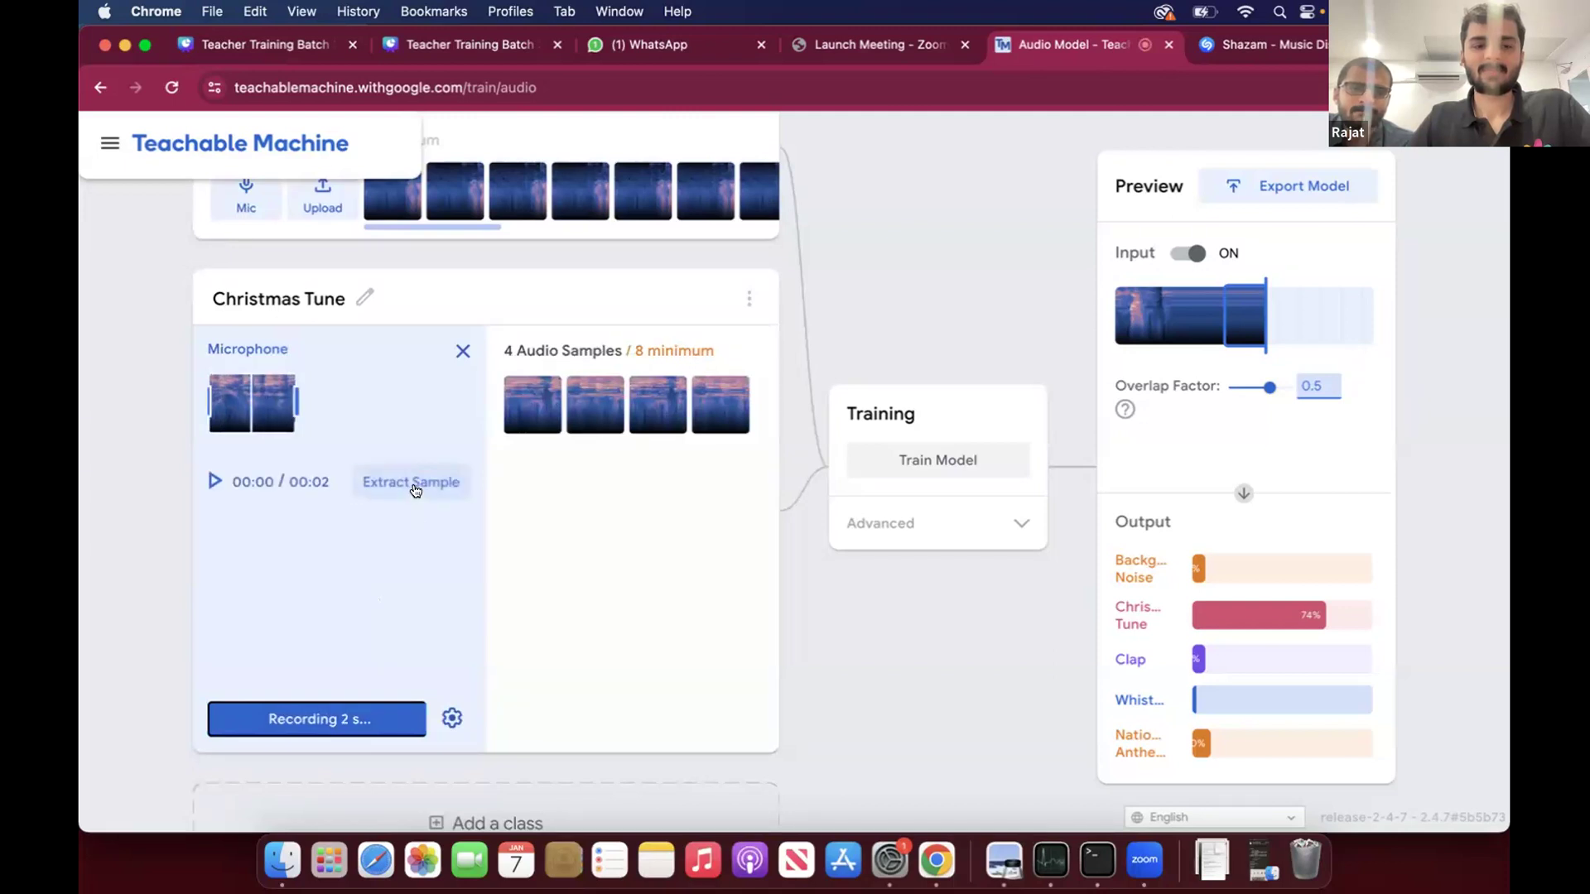
{"action": "left_click", "coordinate": [414, 486]}
{"action": "left_click", "coordinate": [335, 717]}
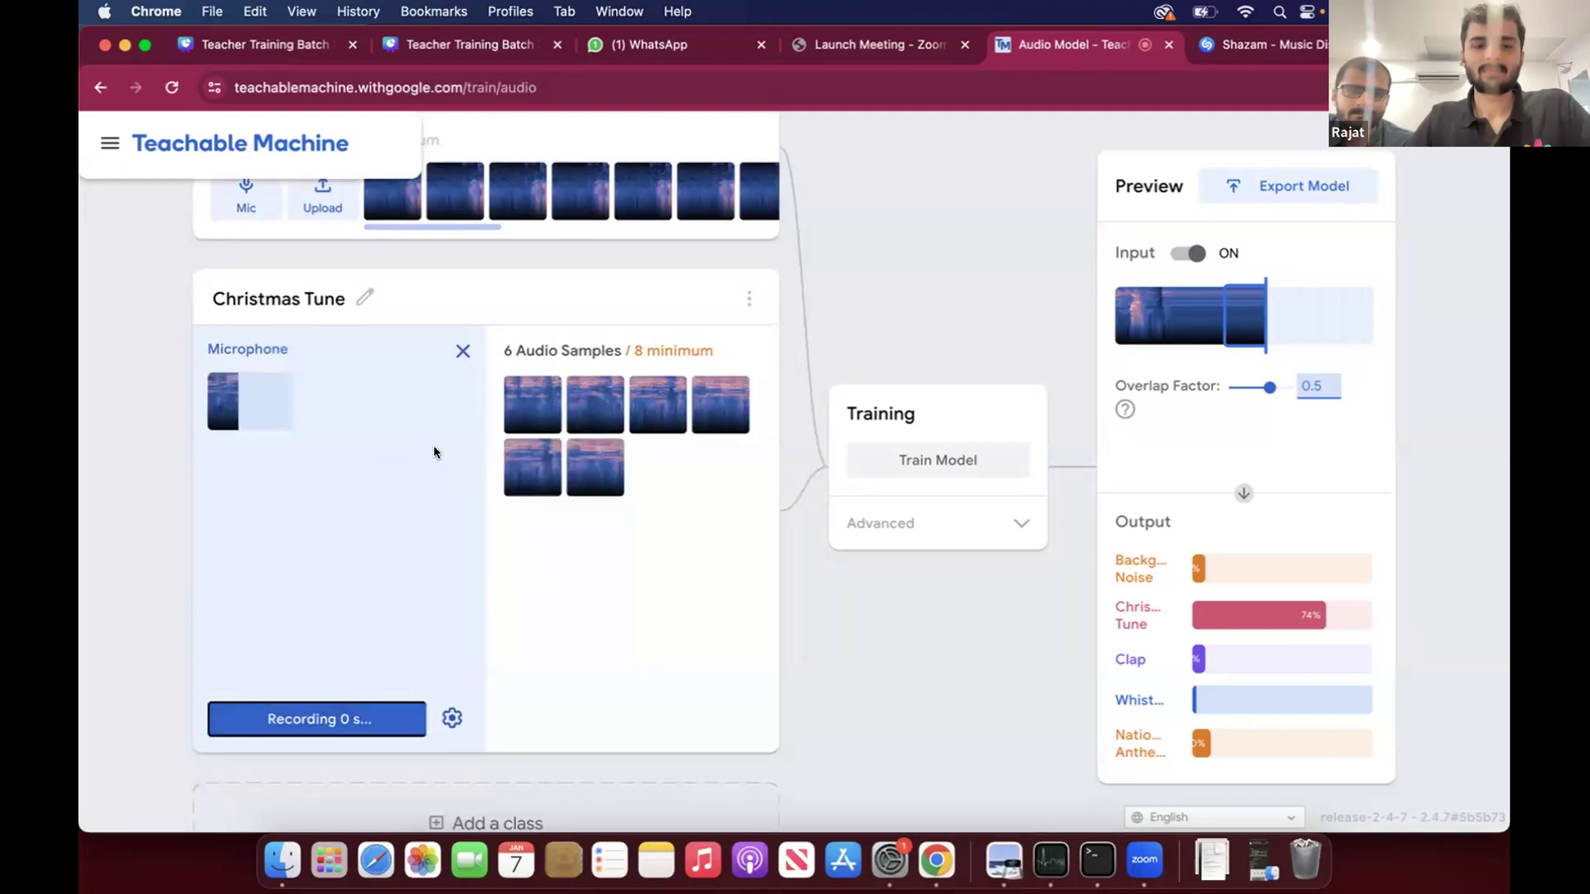
{"action": "left_click", "coordinate": [424, 485]}
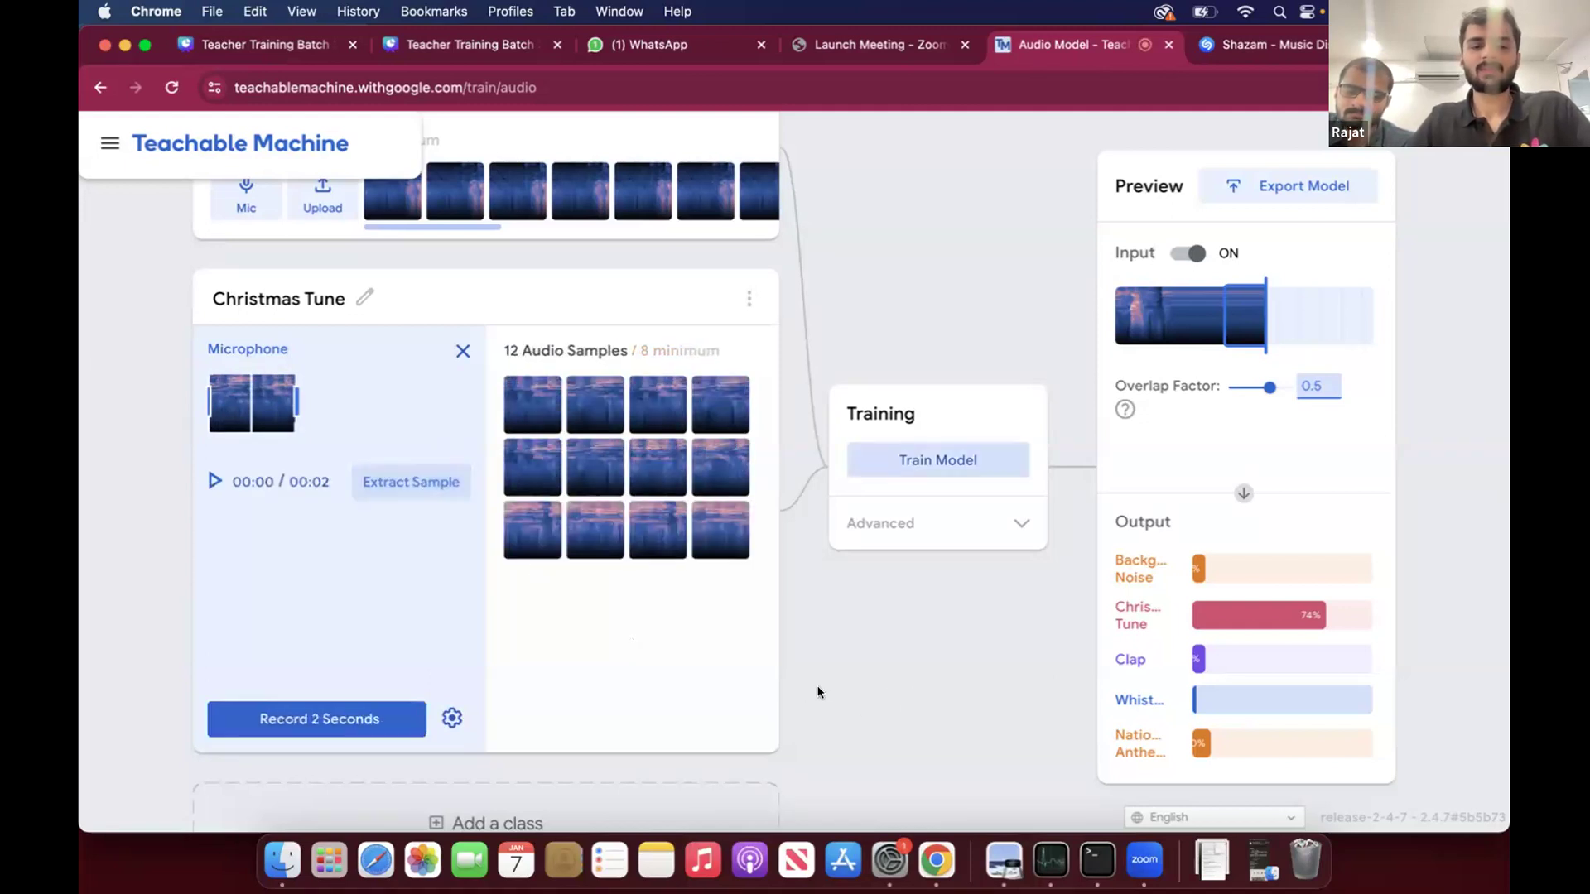
- Add a new class below Christmas Tune and name it Whistle
{"action": "scroll", "coordinate": [663, 720], "scroll_direction": "down", "scroll_amount": 1}
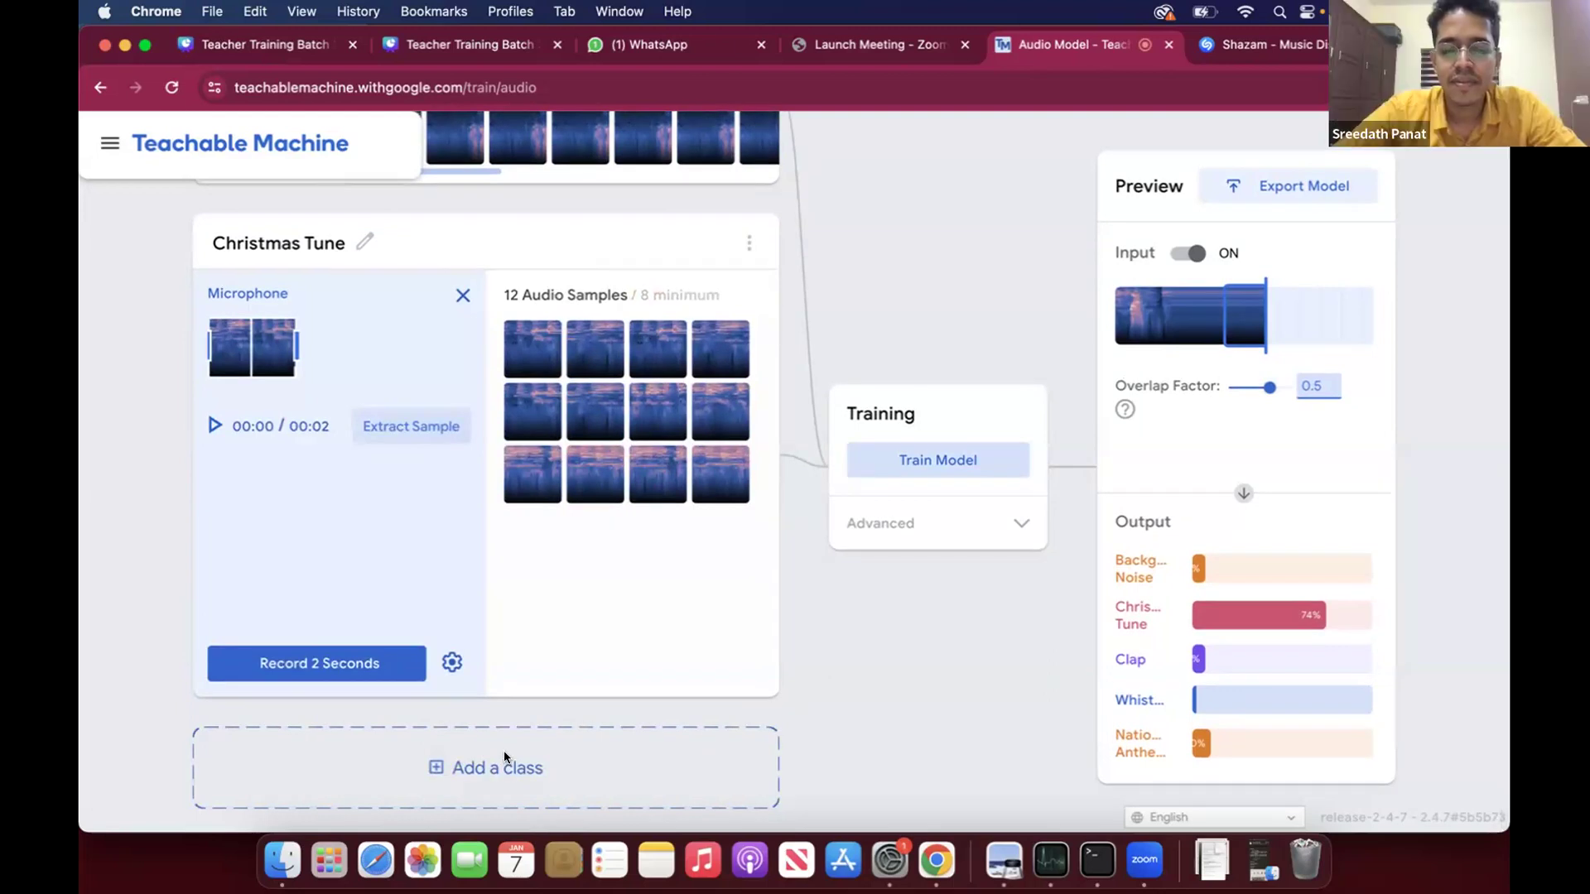
{"action": "left_click", "coordinate": [504, 750]}
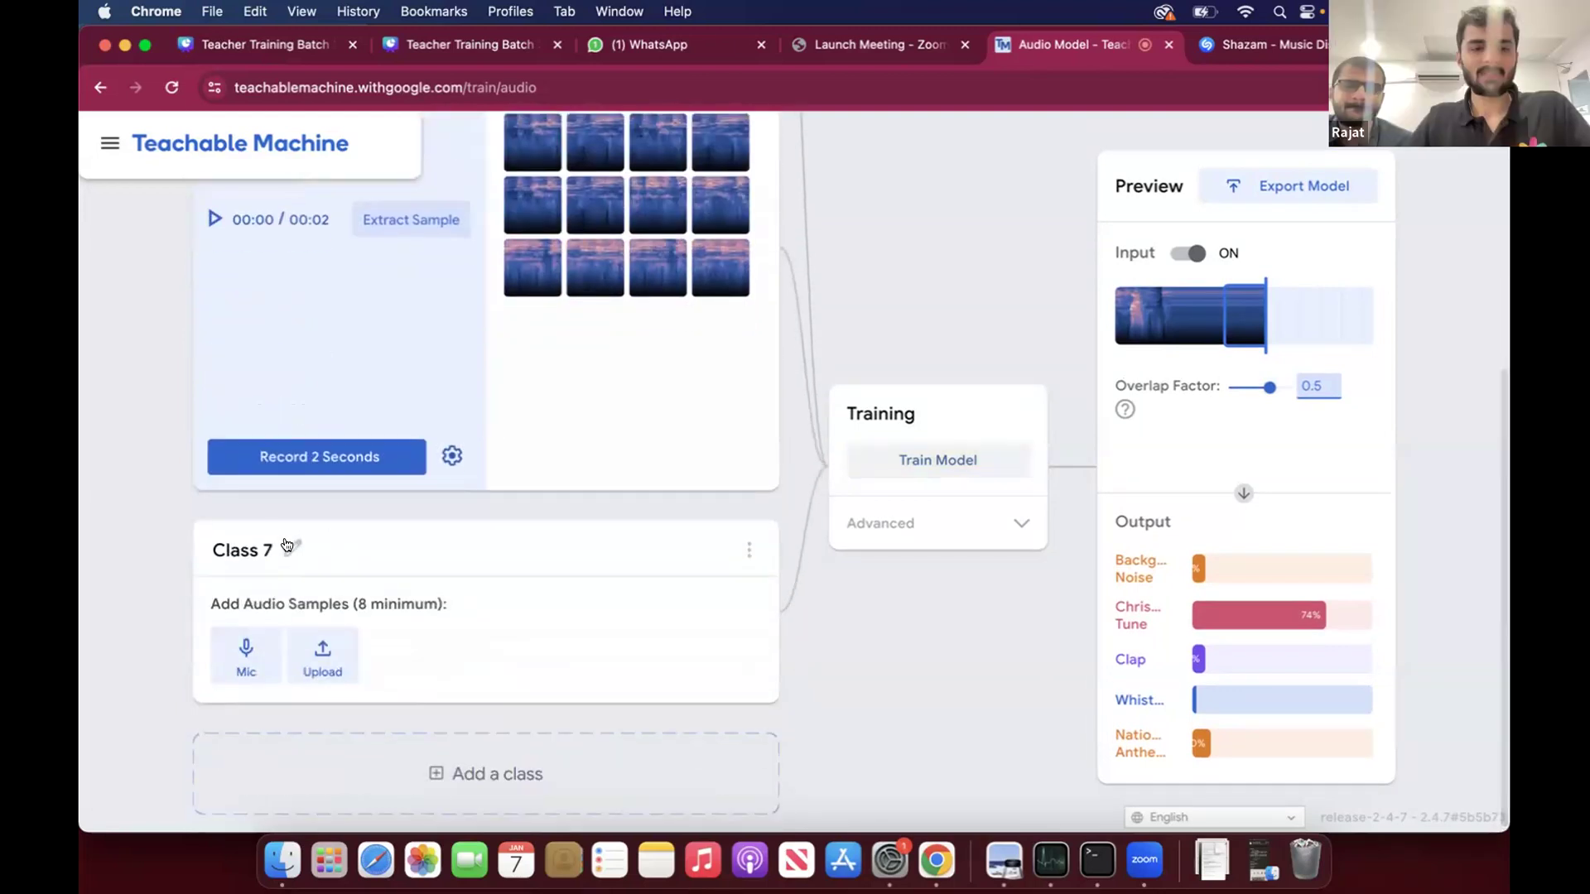
{"action": "left_click", "coordinate": [288, 544]}
{"action": "type", "text": "Whistle"}
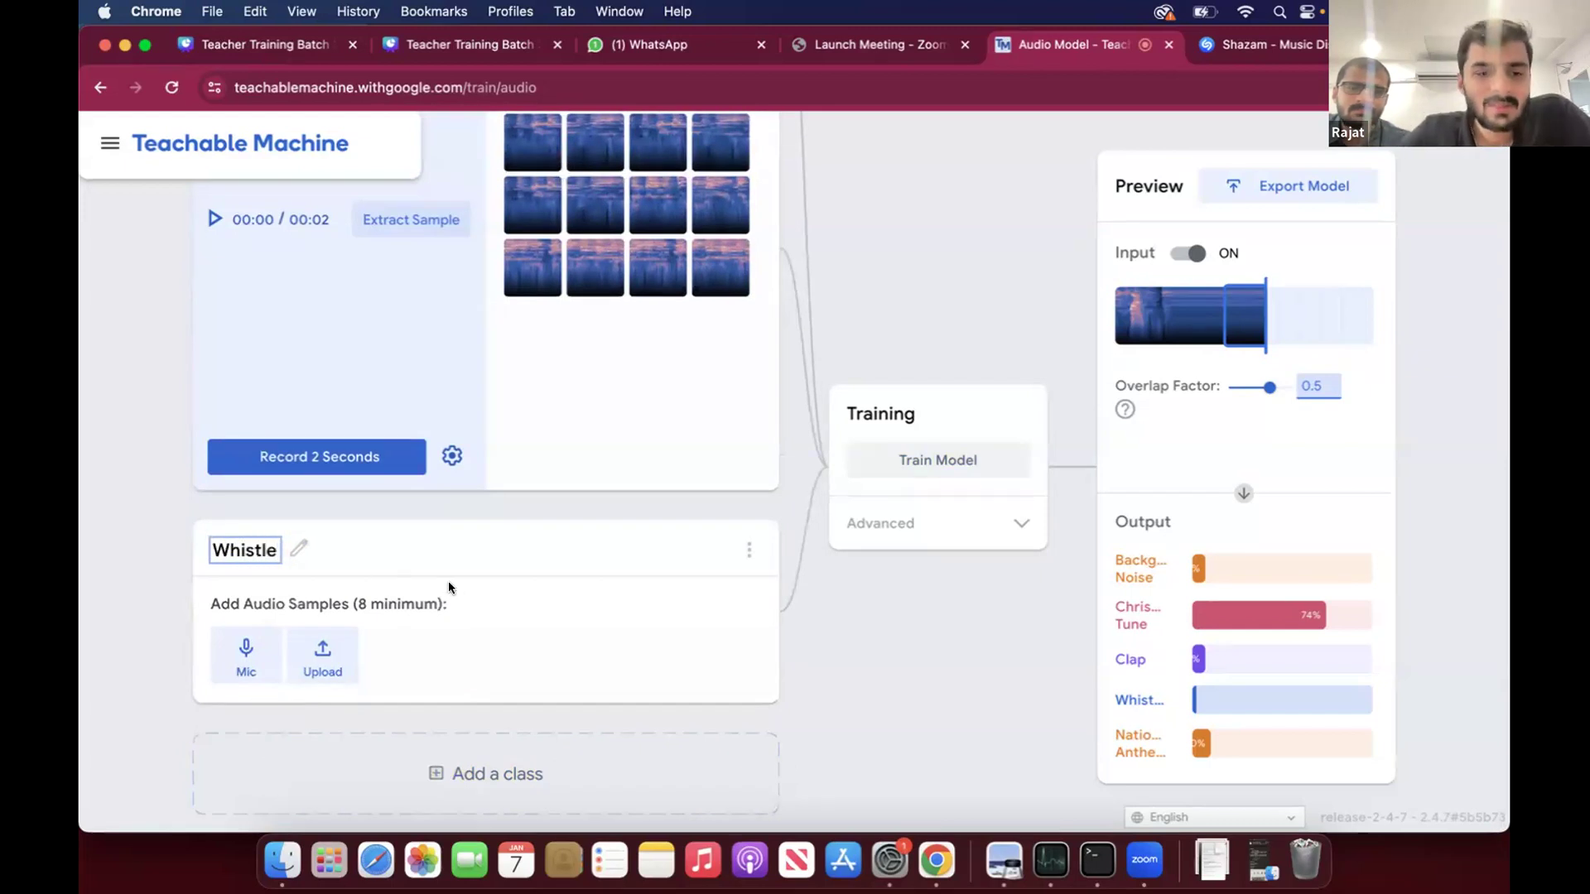
{"action": "key", "text": "Return"}
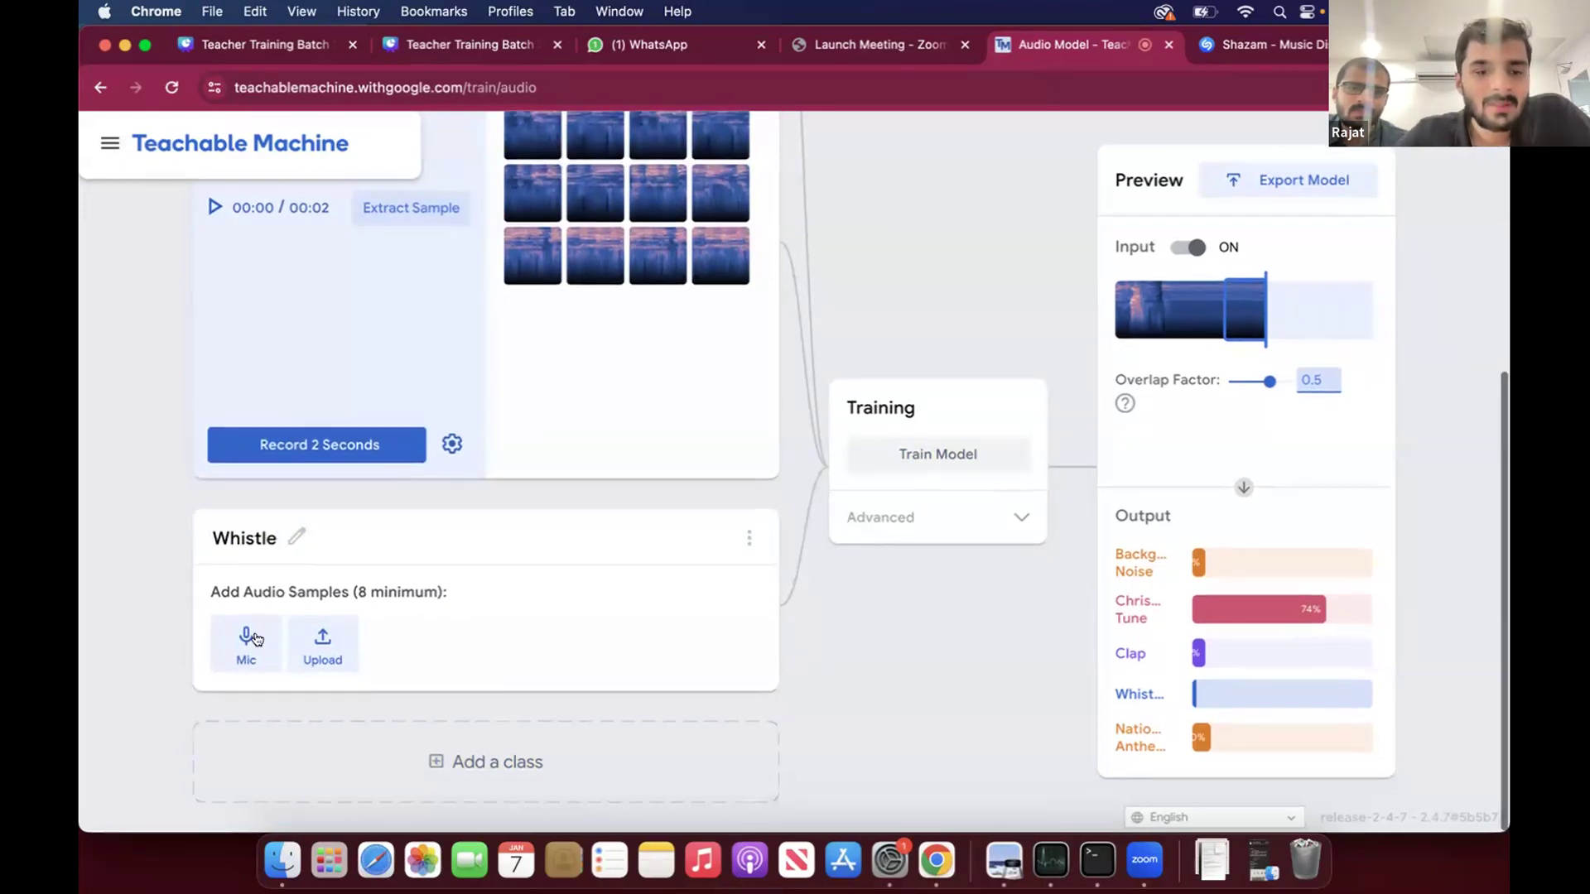
- Record 2-second clips for the Whistle class with the MacBook Air Microphone (Built-in) and extract eight audio samples
{"action": "left_click", "coordinate": [246, 654]}
{"action": "scroll", "coordinate": [338, 585], "scroll_direction": "up", "scroll_amount": 1}
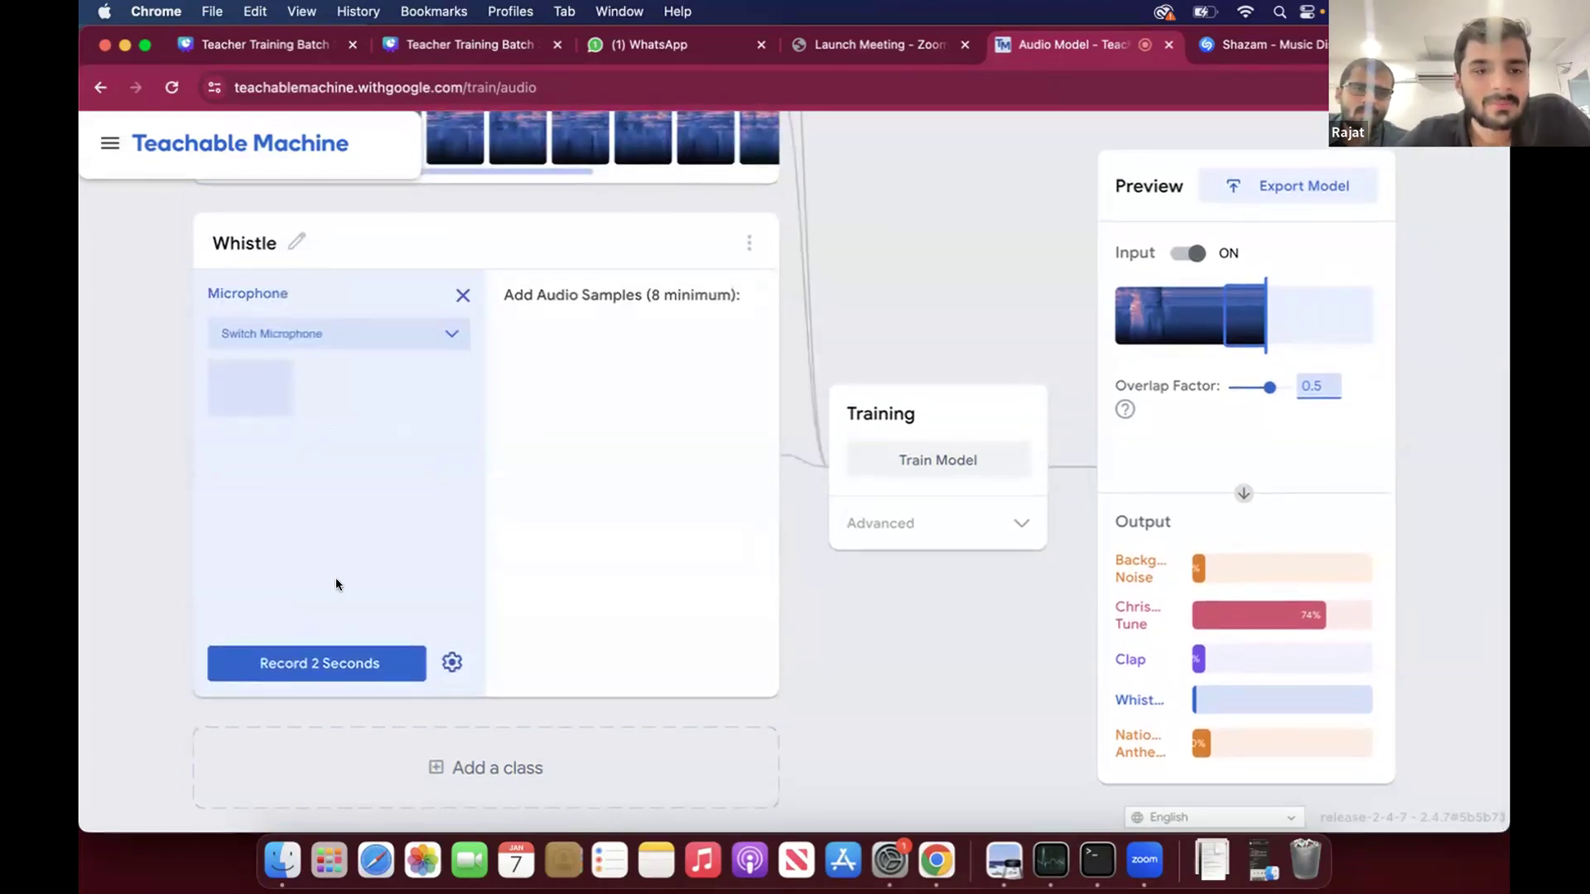
{"action": "left_click", "coordinate": [445, 330]}
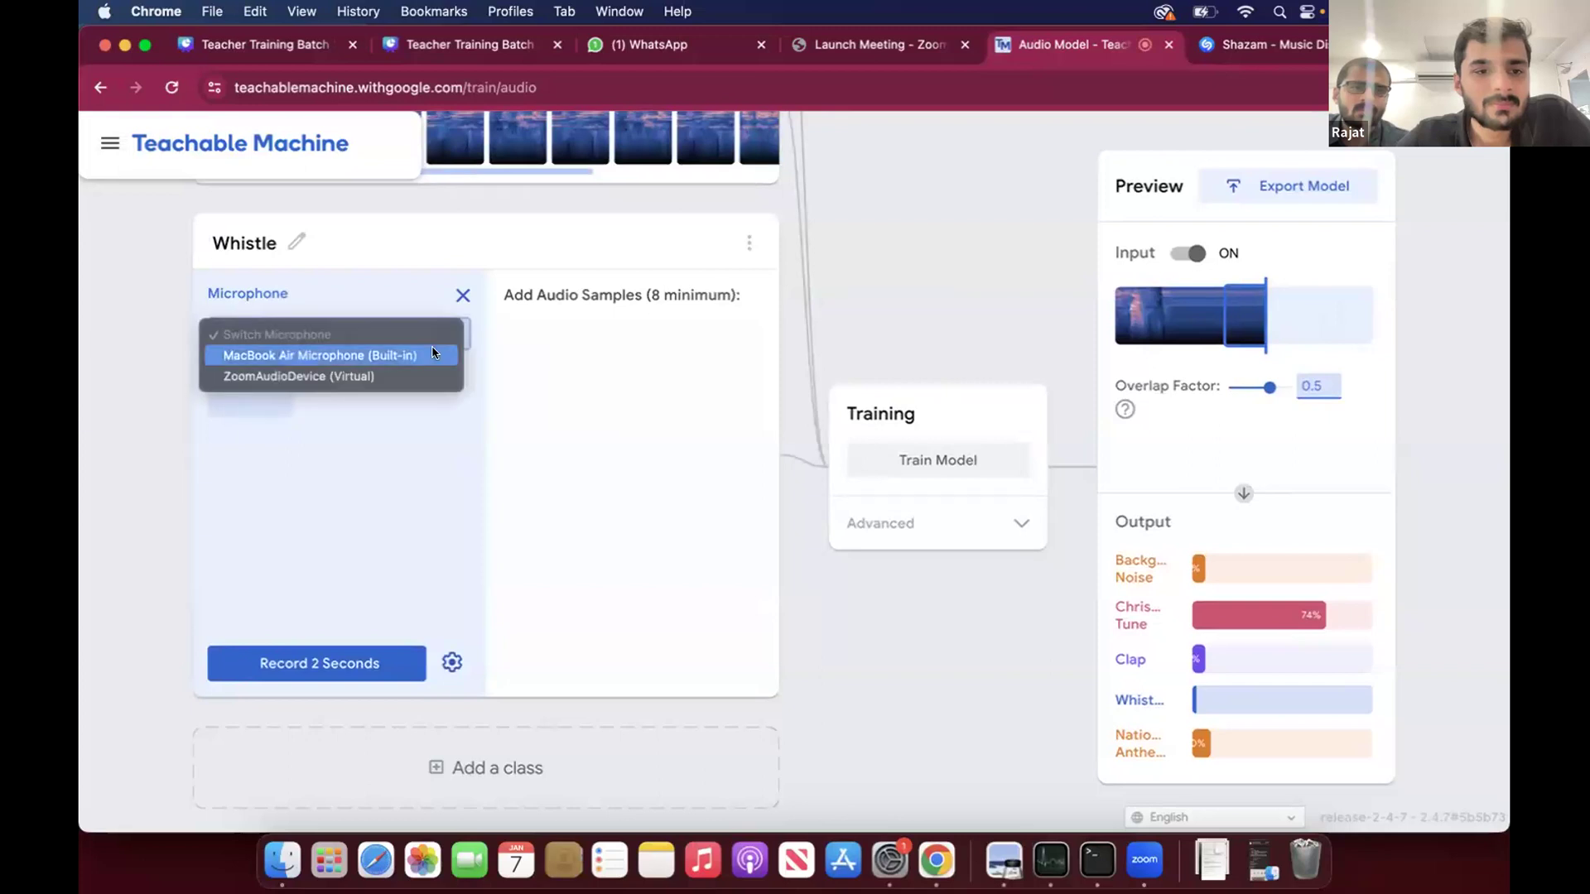
{"action": "left_click", "coordinate": [432, 354]}
{"action": "left_click", "coordinate": [289, 644]}
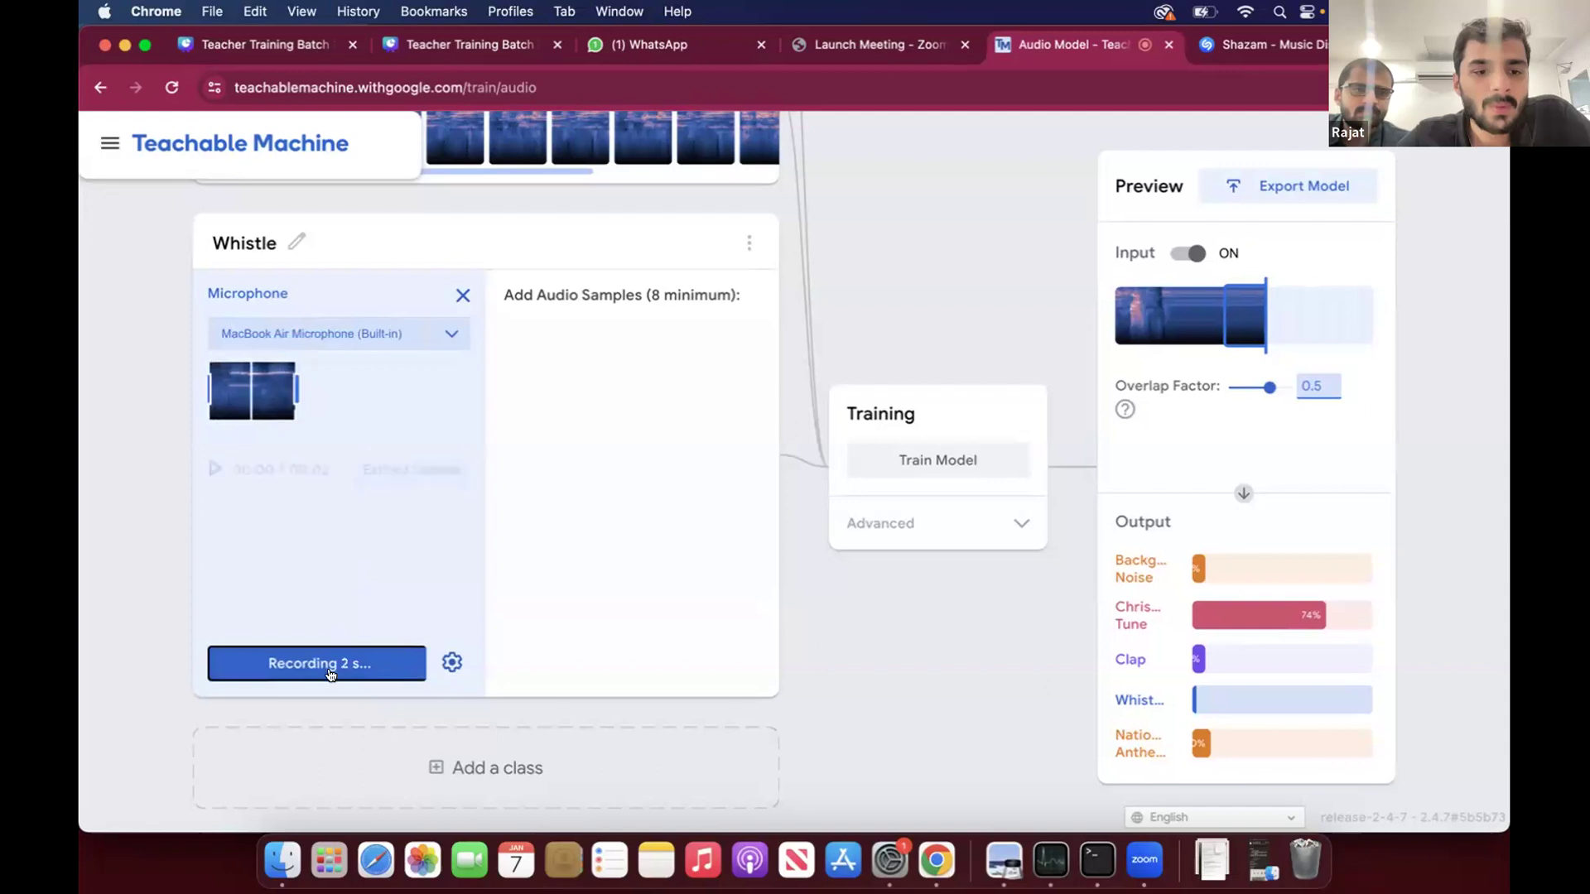
{"action": "left_click", "coordinate": [433, 471]}
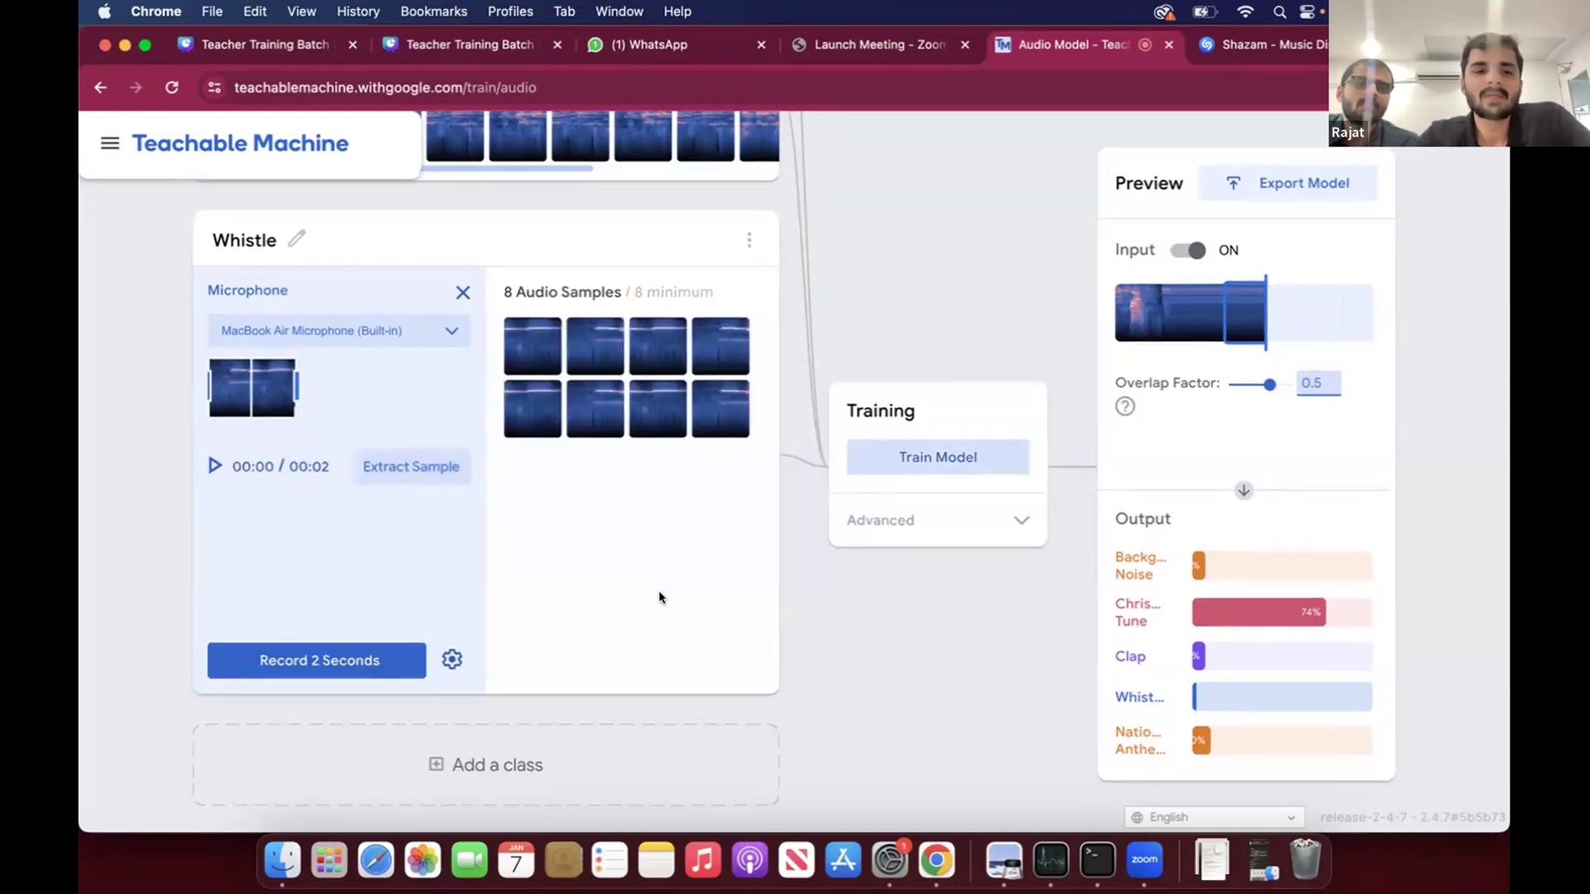
- Add a new class below Whistle and name it National Anthem
{"action": "left_click", "coordinate": [504, 749]}
{"action": "scroll", "coordinate": [424, 634], "scroll_direction": "down", "scroll_amount": 3}
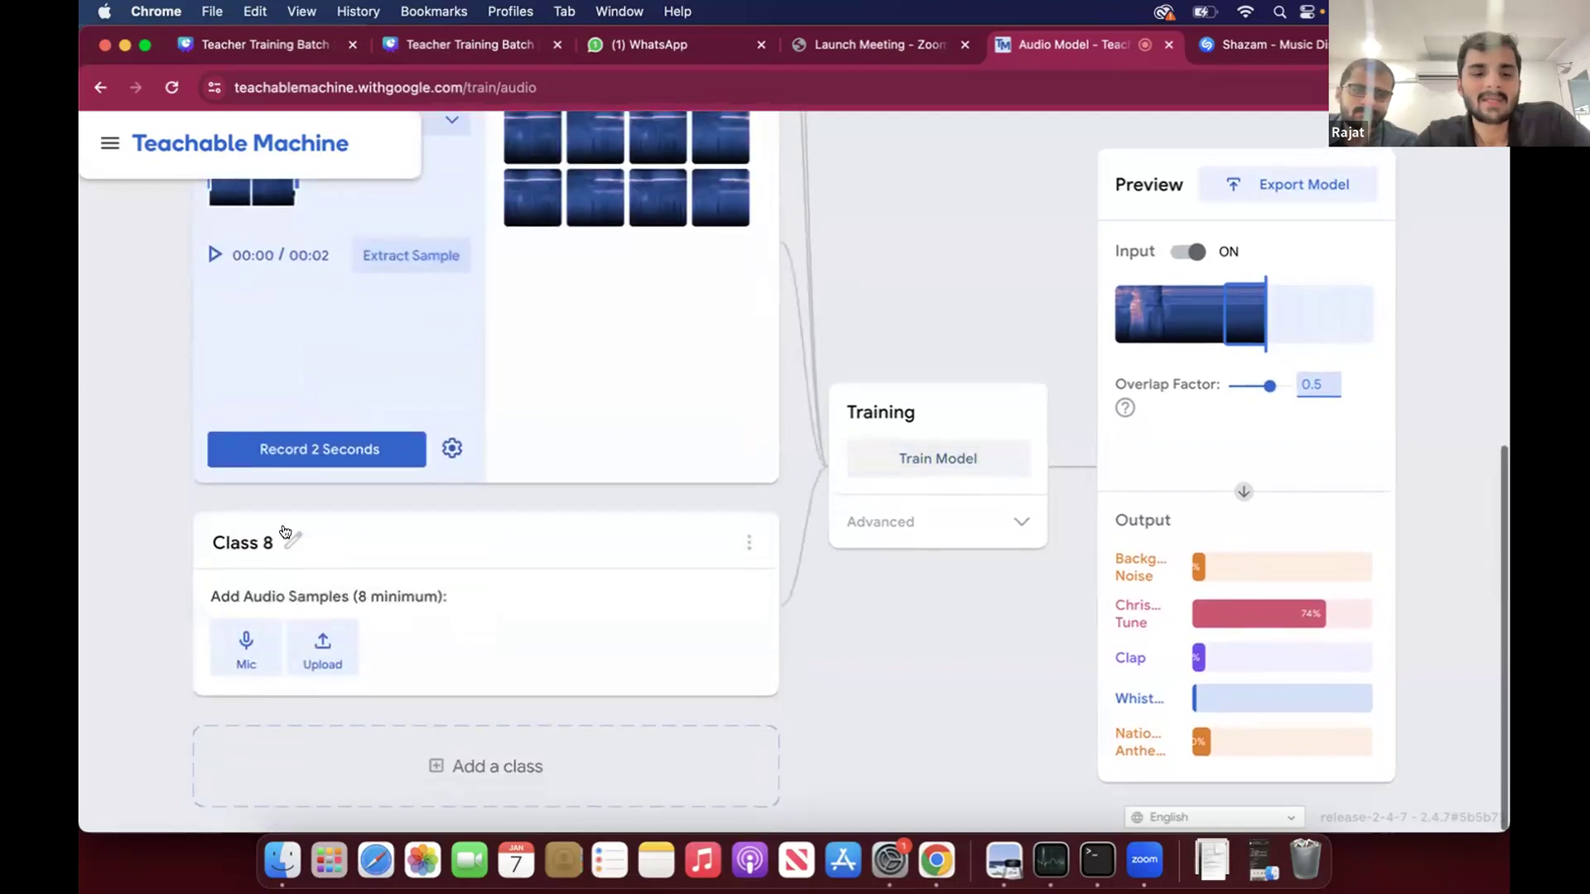
{"action": "left_click", "coordinate": [294, 542]}
{"action": "type", "text": "National Anthem"}
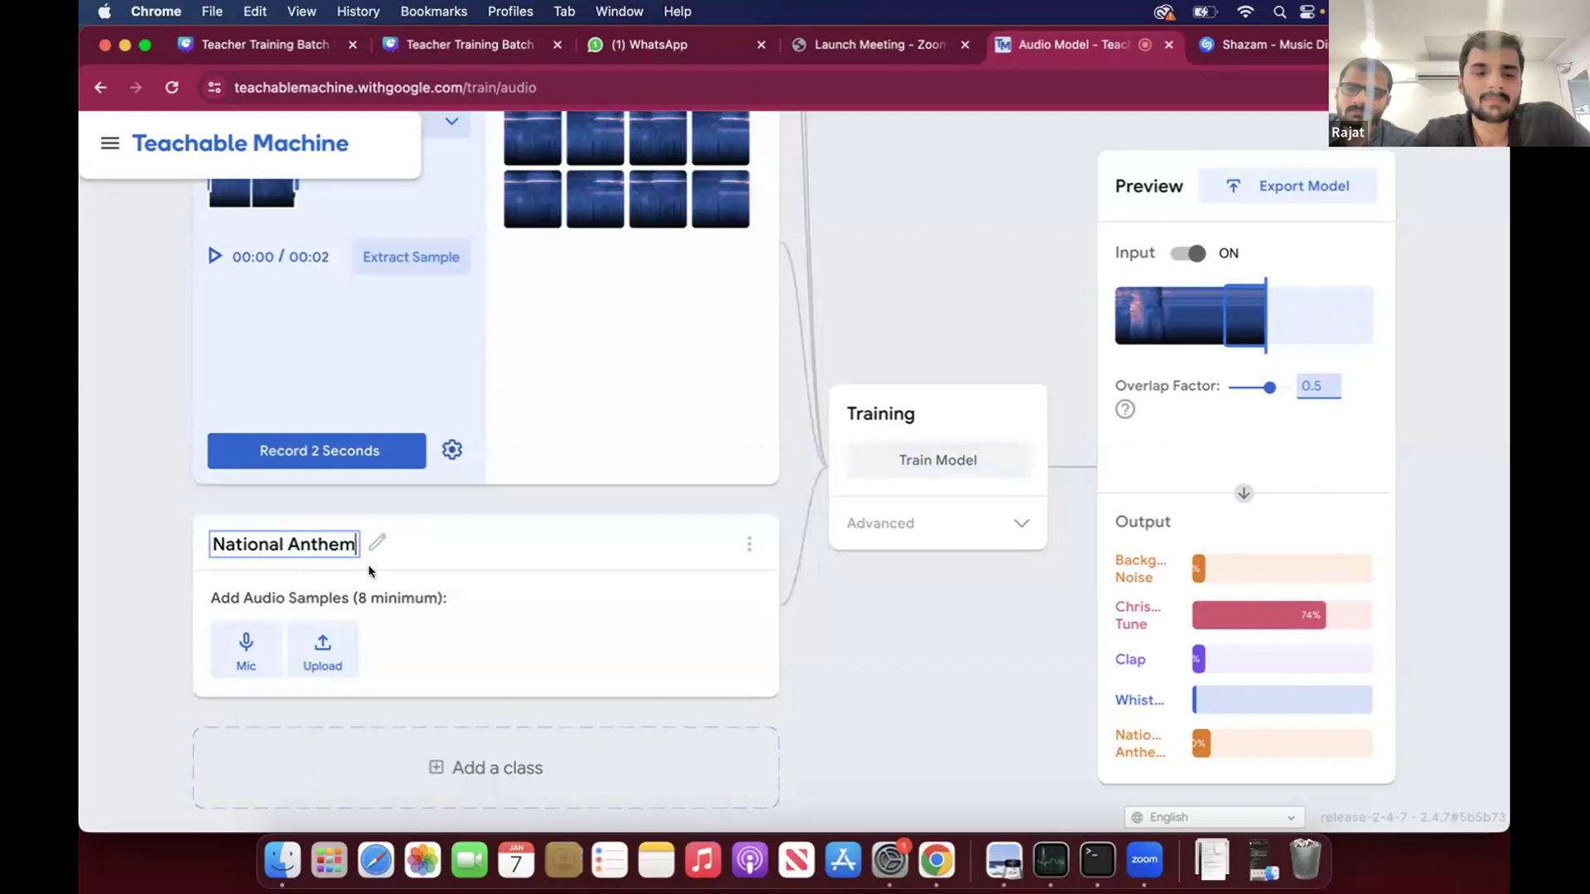
{"action": "left_click", "coordinate": [458, 604]}
- Record four 2-second clips for the National Anthem class with the MacBook Air Microphone (Built-in), extracting eight audio samples
{"action": "left_click", "coordinate": [246, 650]}
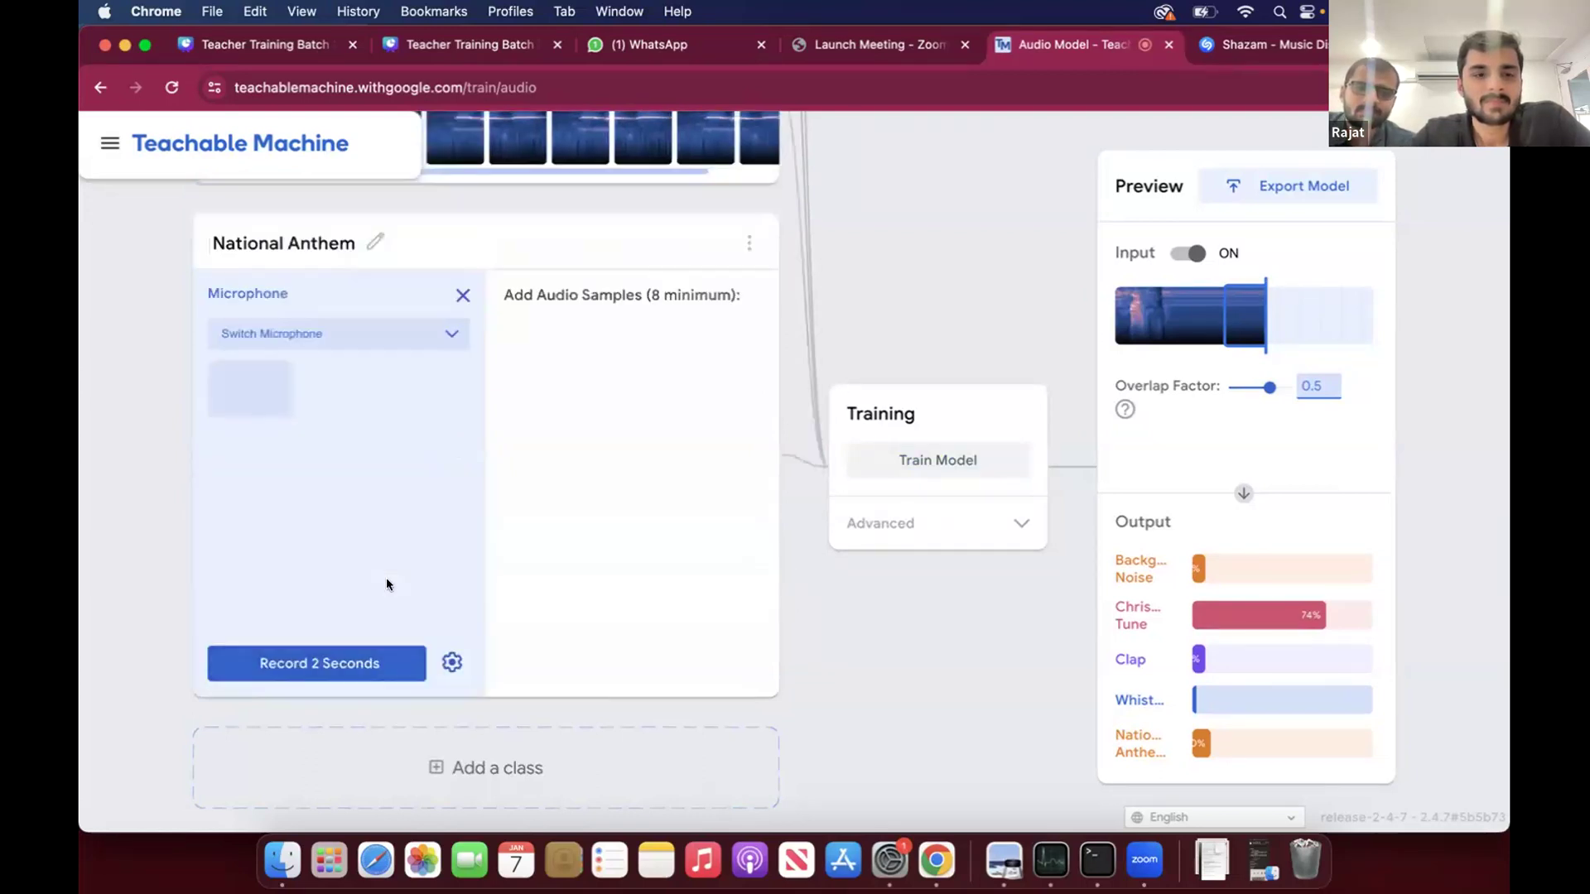
{"action": "left_click", "coordinate": [430, 332]}
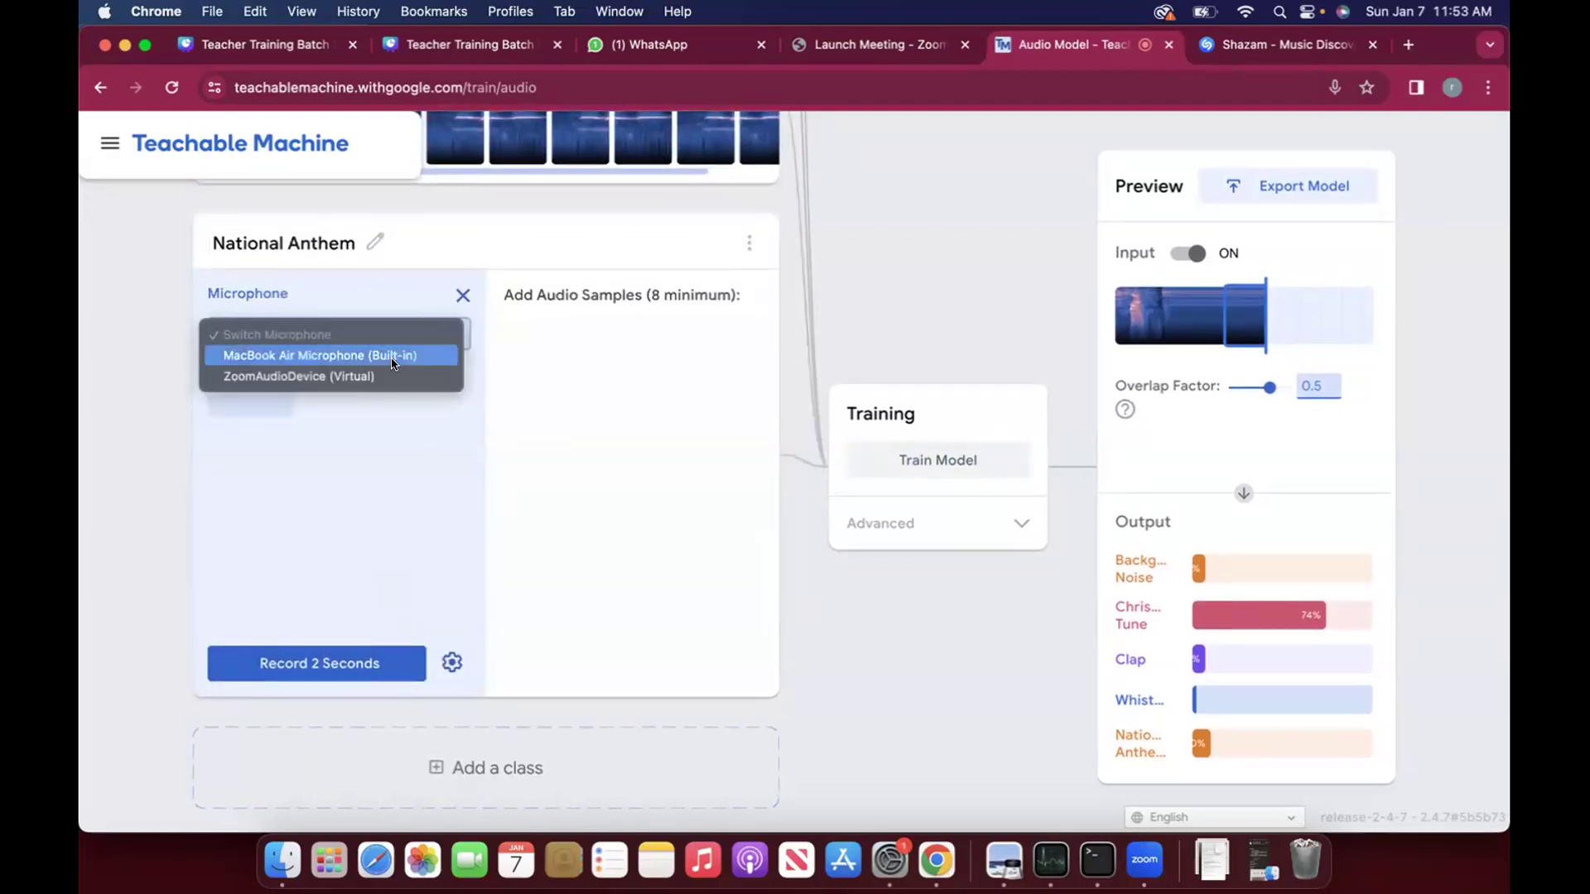
{"action": "left_click", "coordinate": [394, 356]}
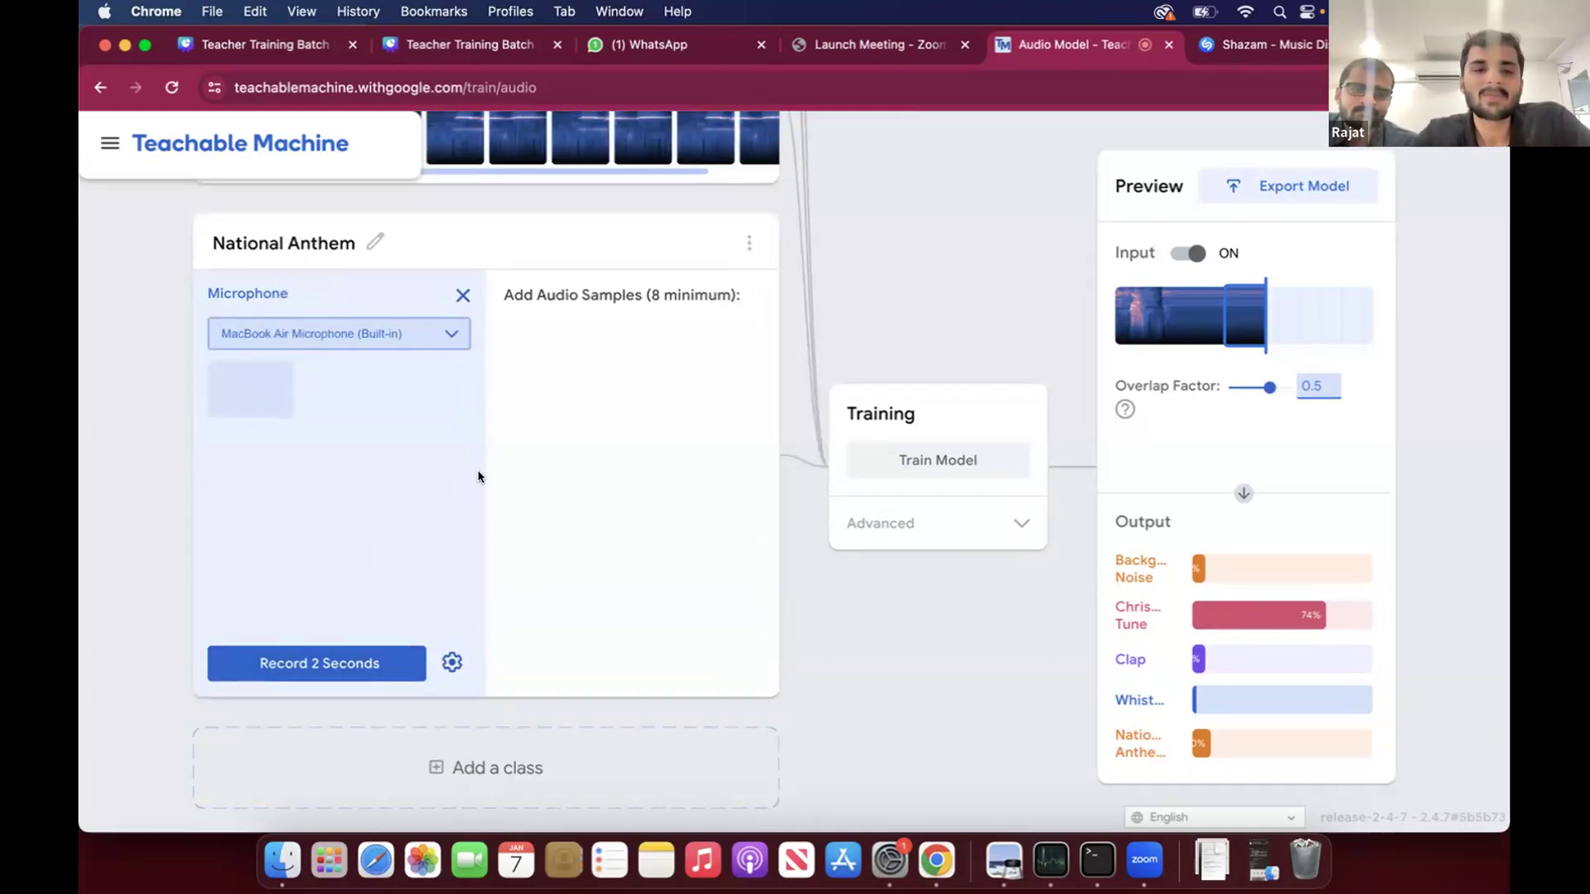
{"action": "left_click", "coordinate": [333, 659]}
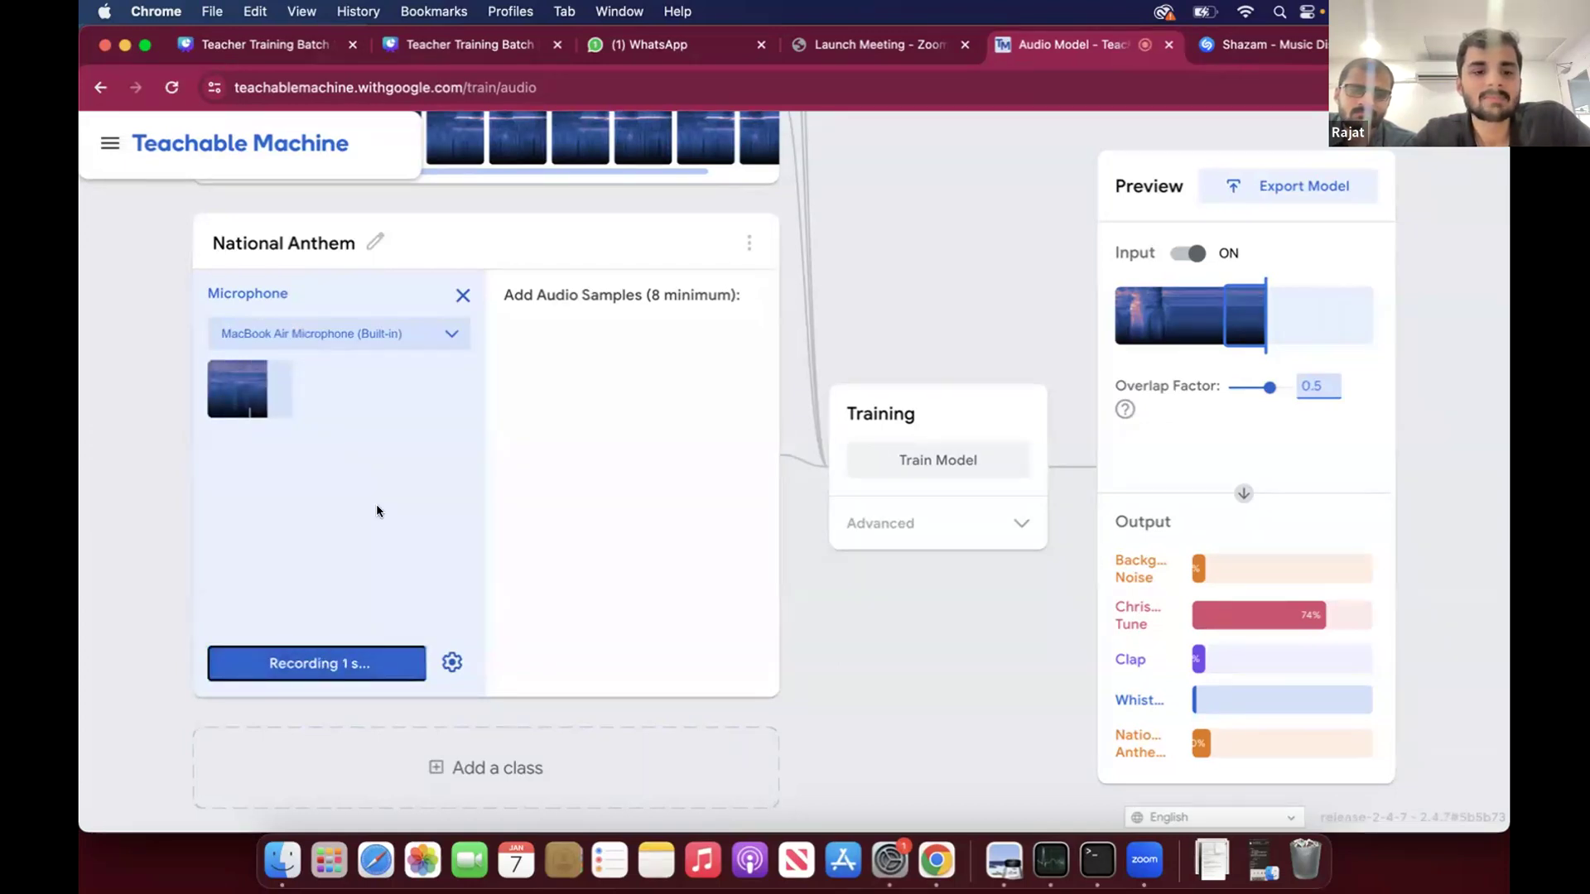
{"action": "left_click", "coordinate": [401, 470]}
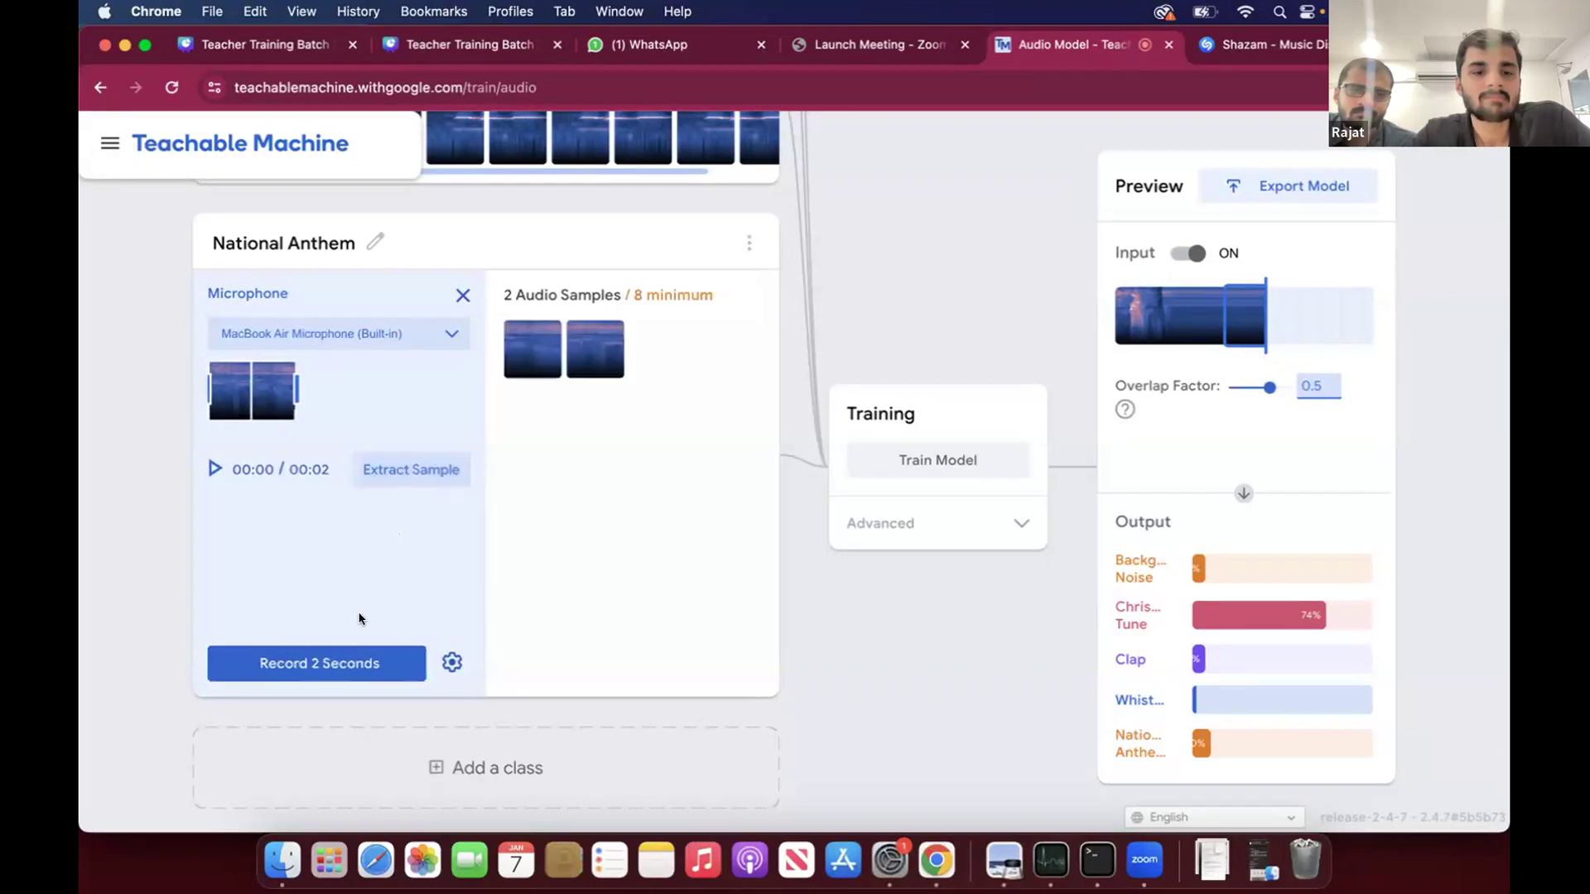
{"action": "left_click", "coordinate": [360, 660]}
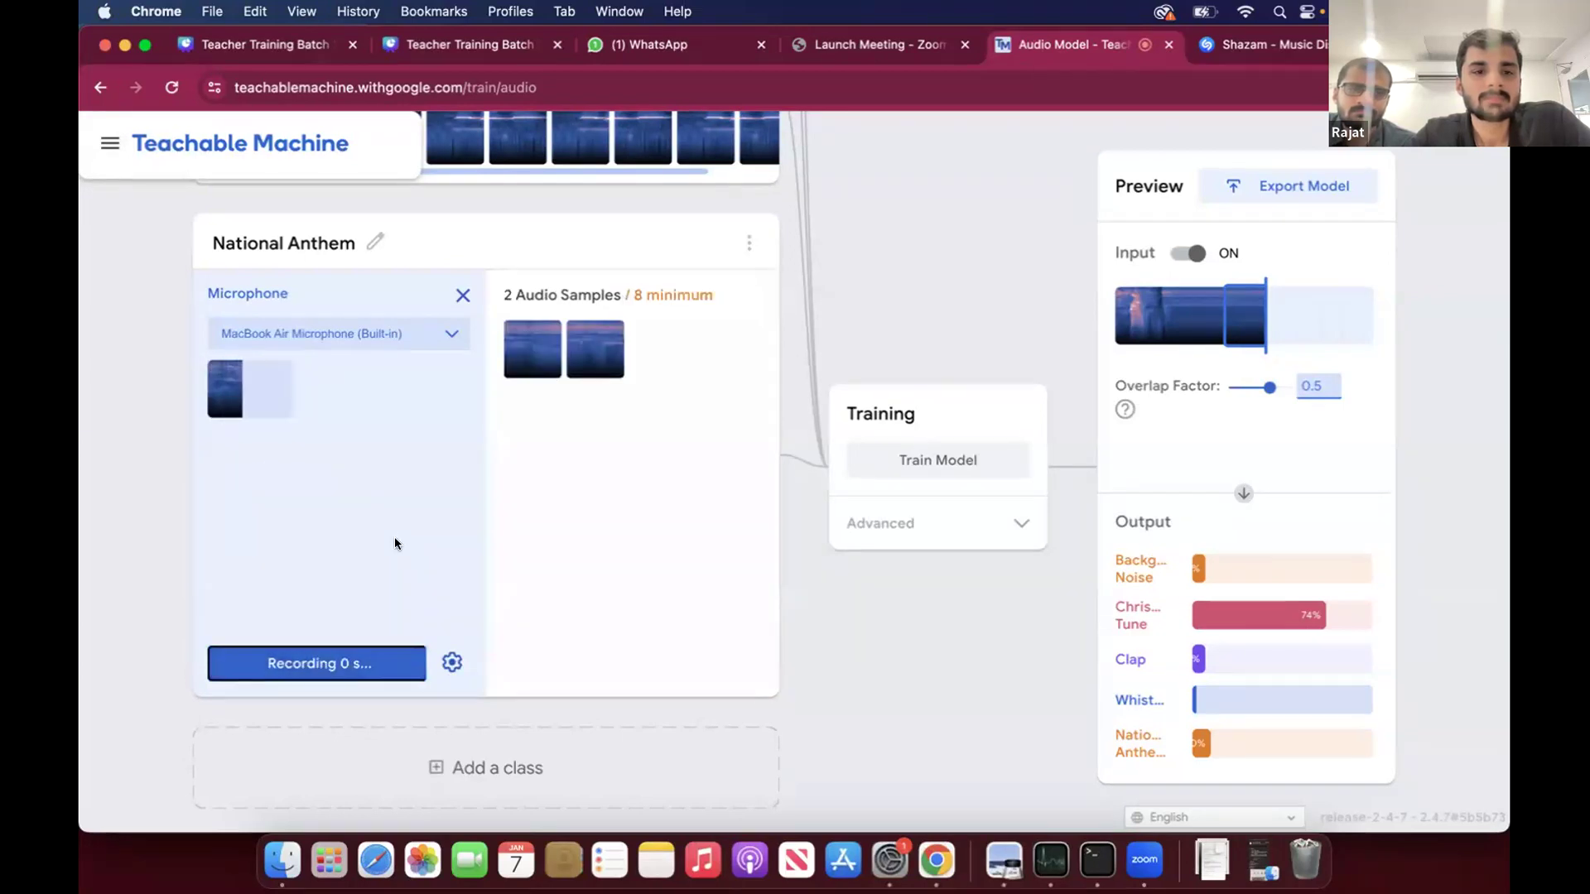
{"action": "left_click", "coordinate": [406, 471]}
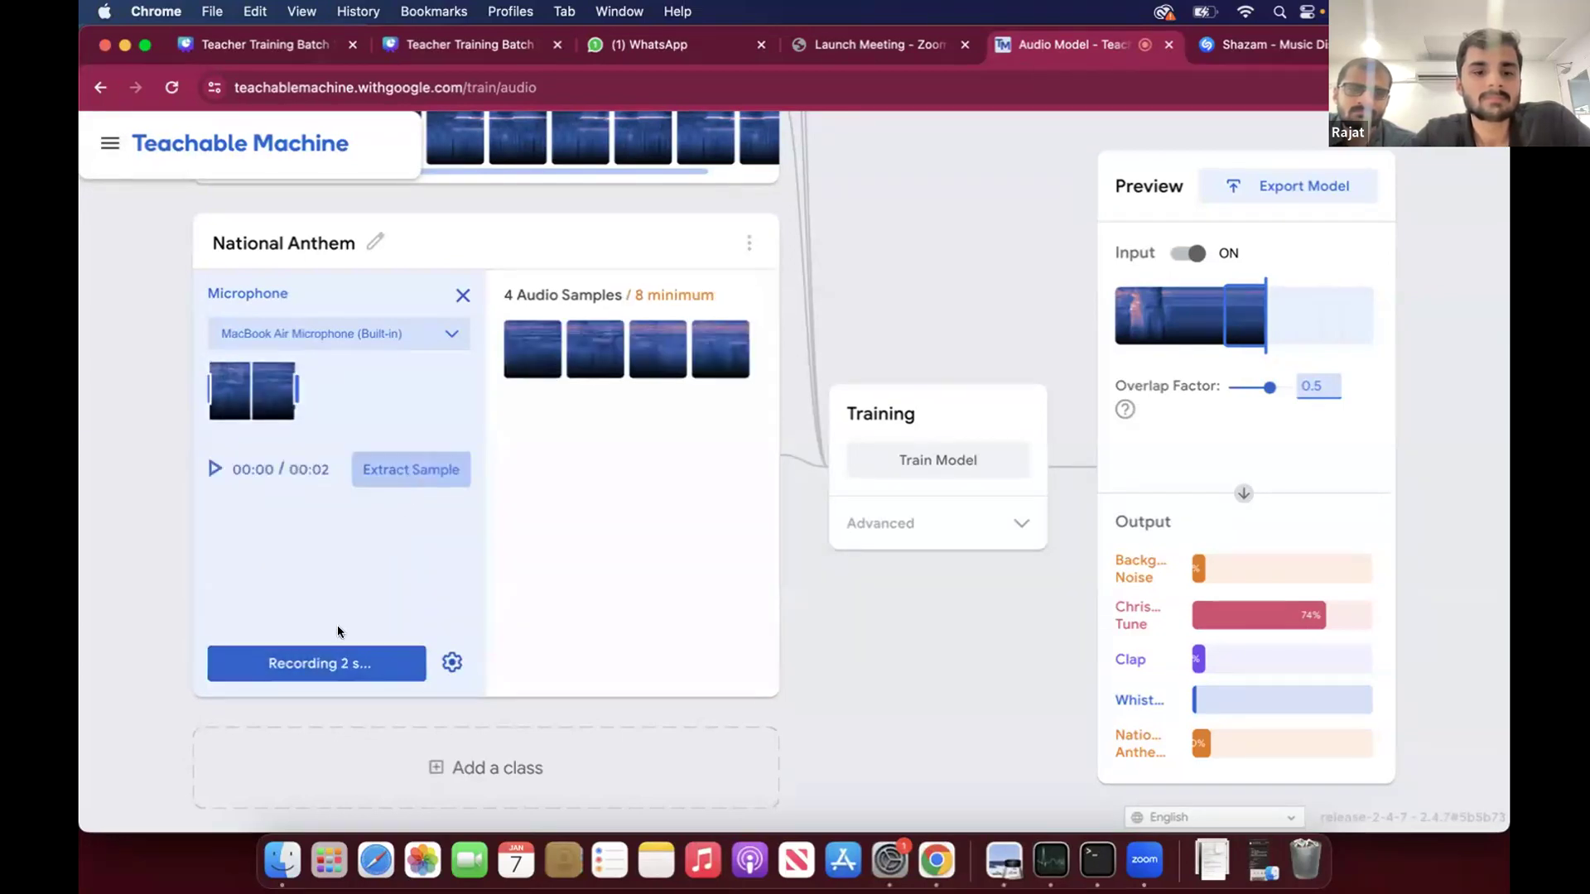
{"action": "left_click", "coordinate": [352, 662]}
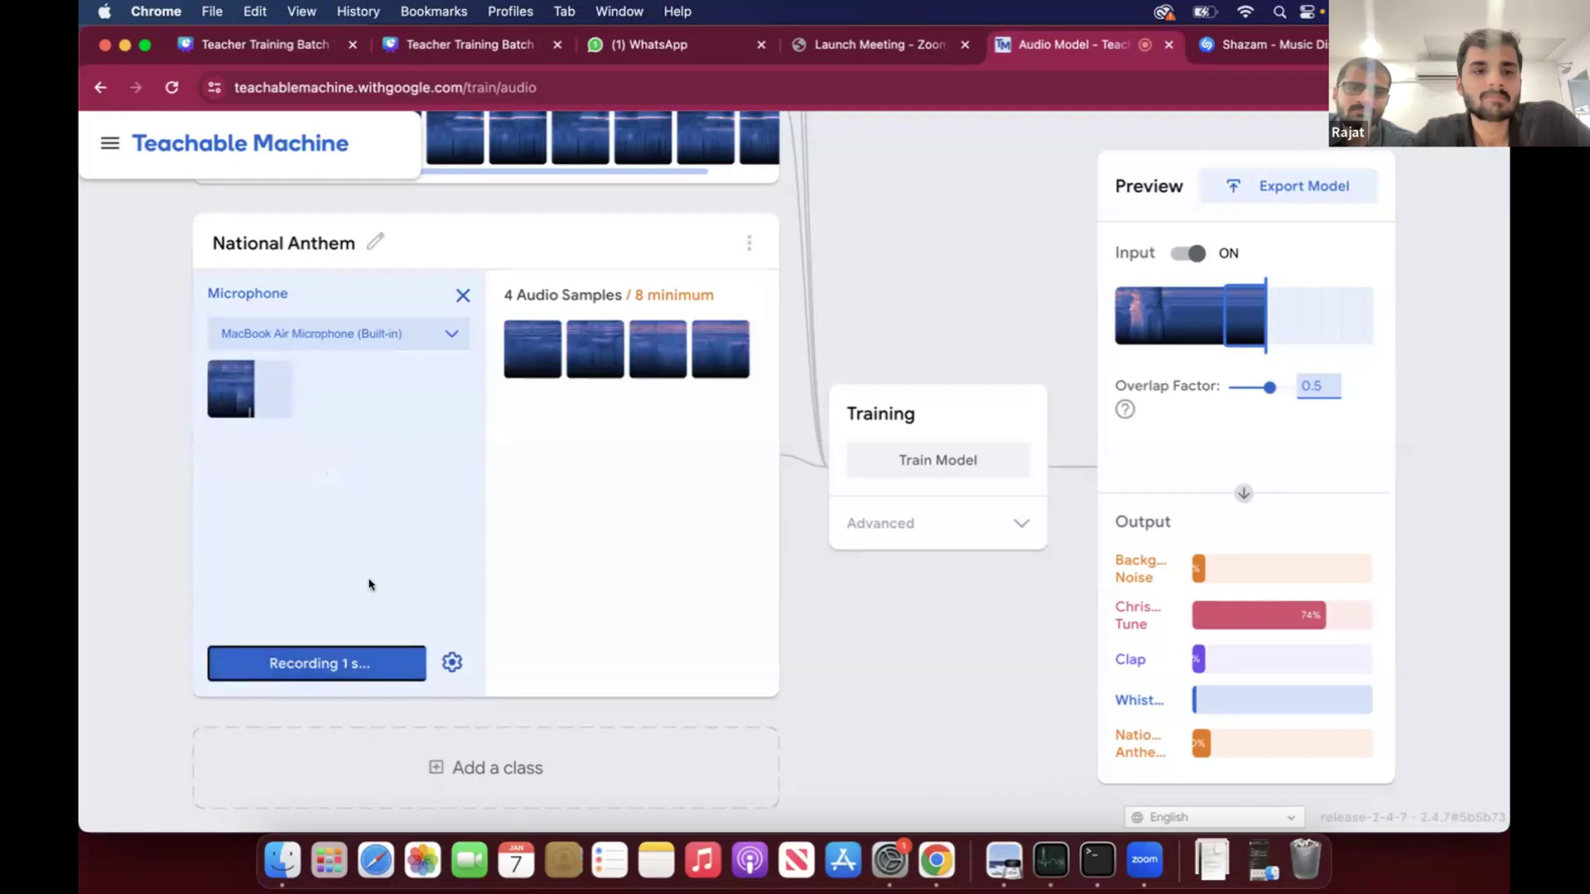
{"action": "left_click", "coordinate": [404, 469]}
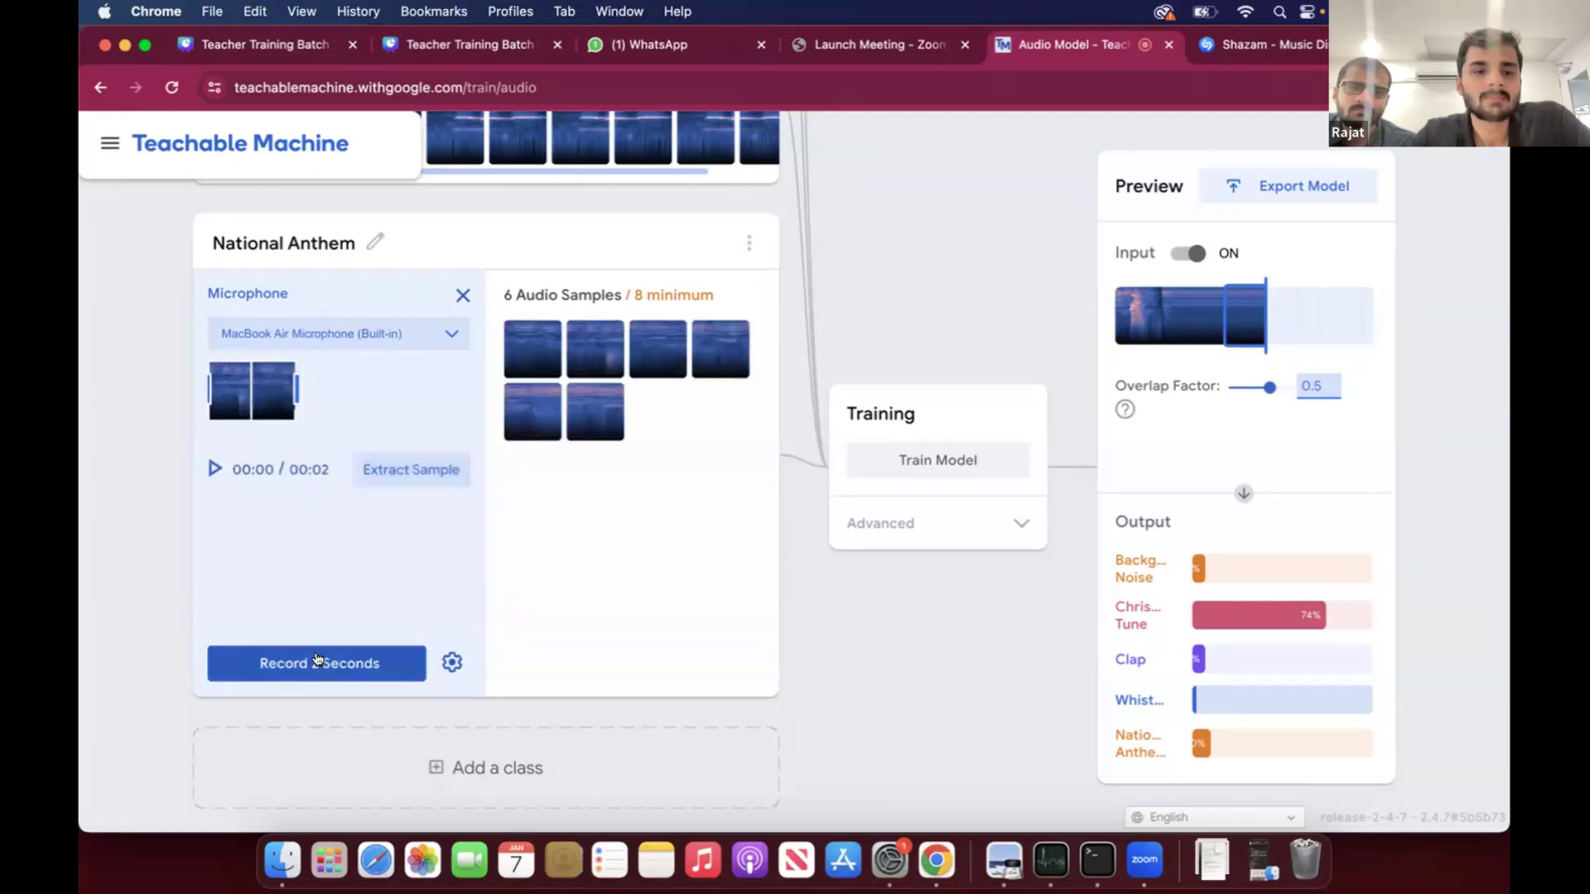
{"action": "left_click", "coordinate": [348, 663]}
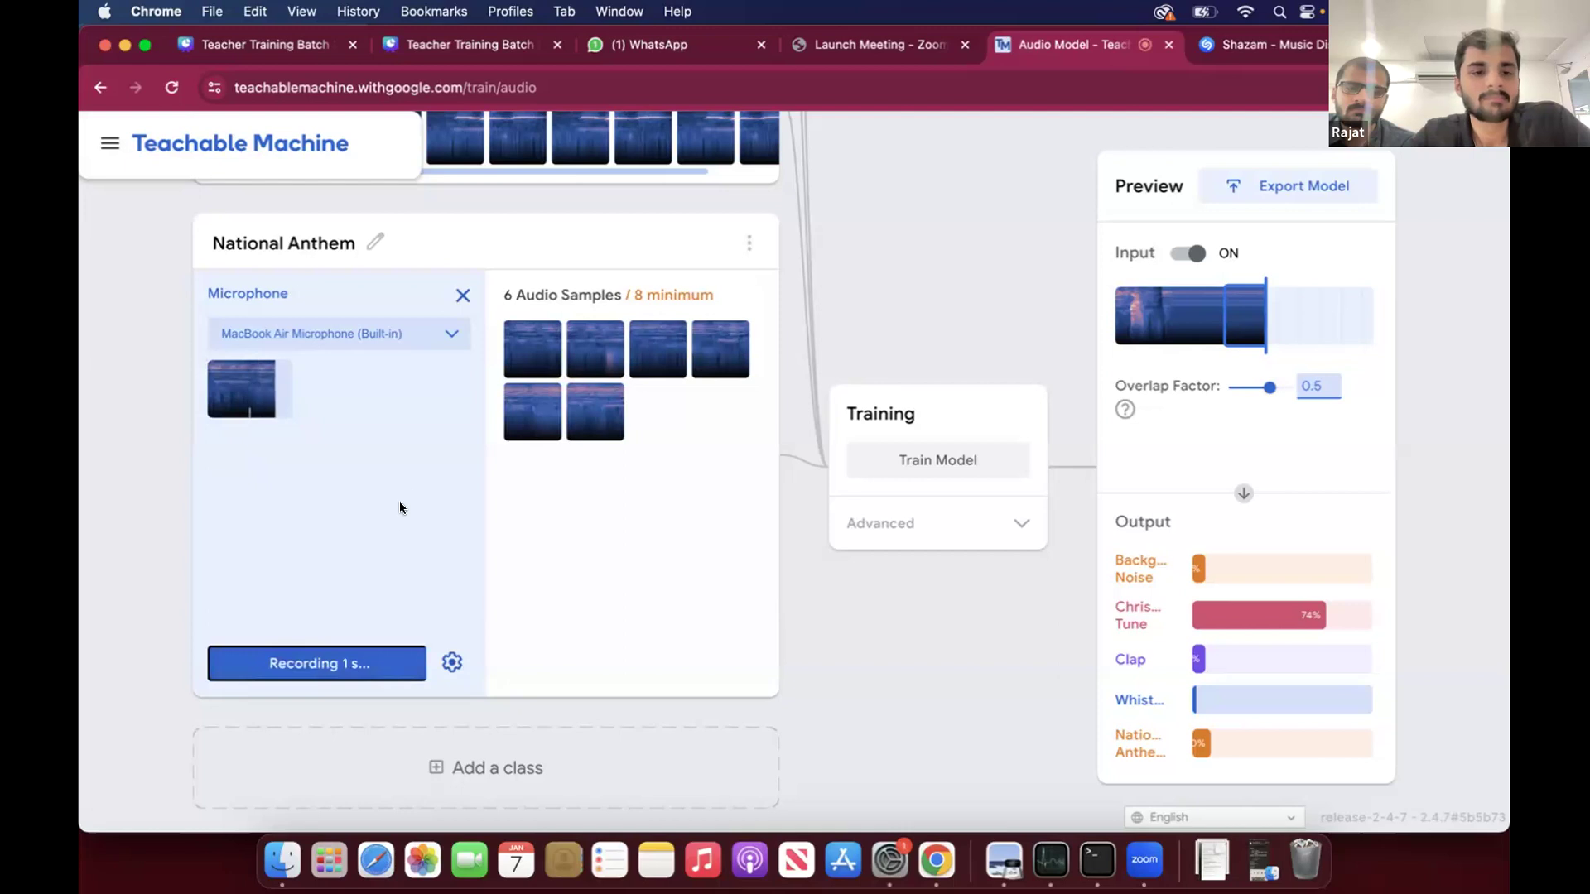
{"action": "left_click", "coordinate": [406, 470]}
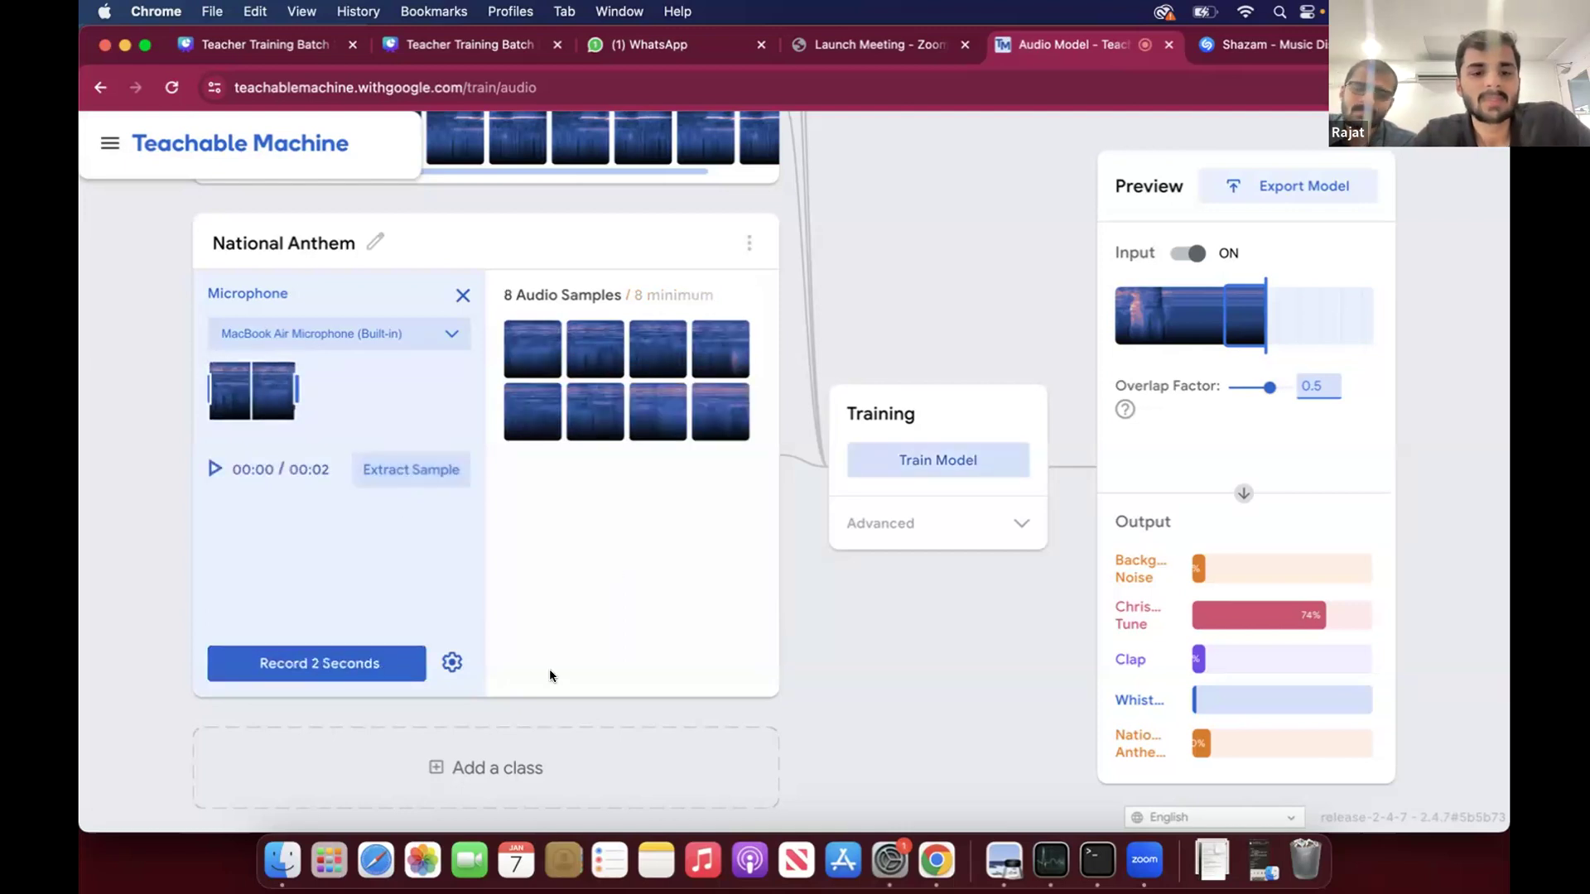
- Add a new class below National Anthem and name it Clapping
{"action": "left_click", "coordinate": [495, 749]}
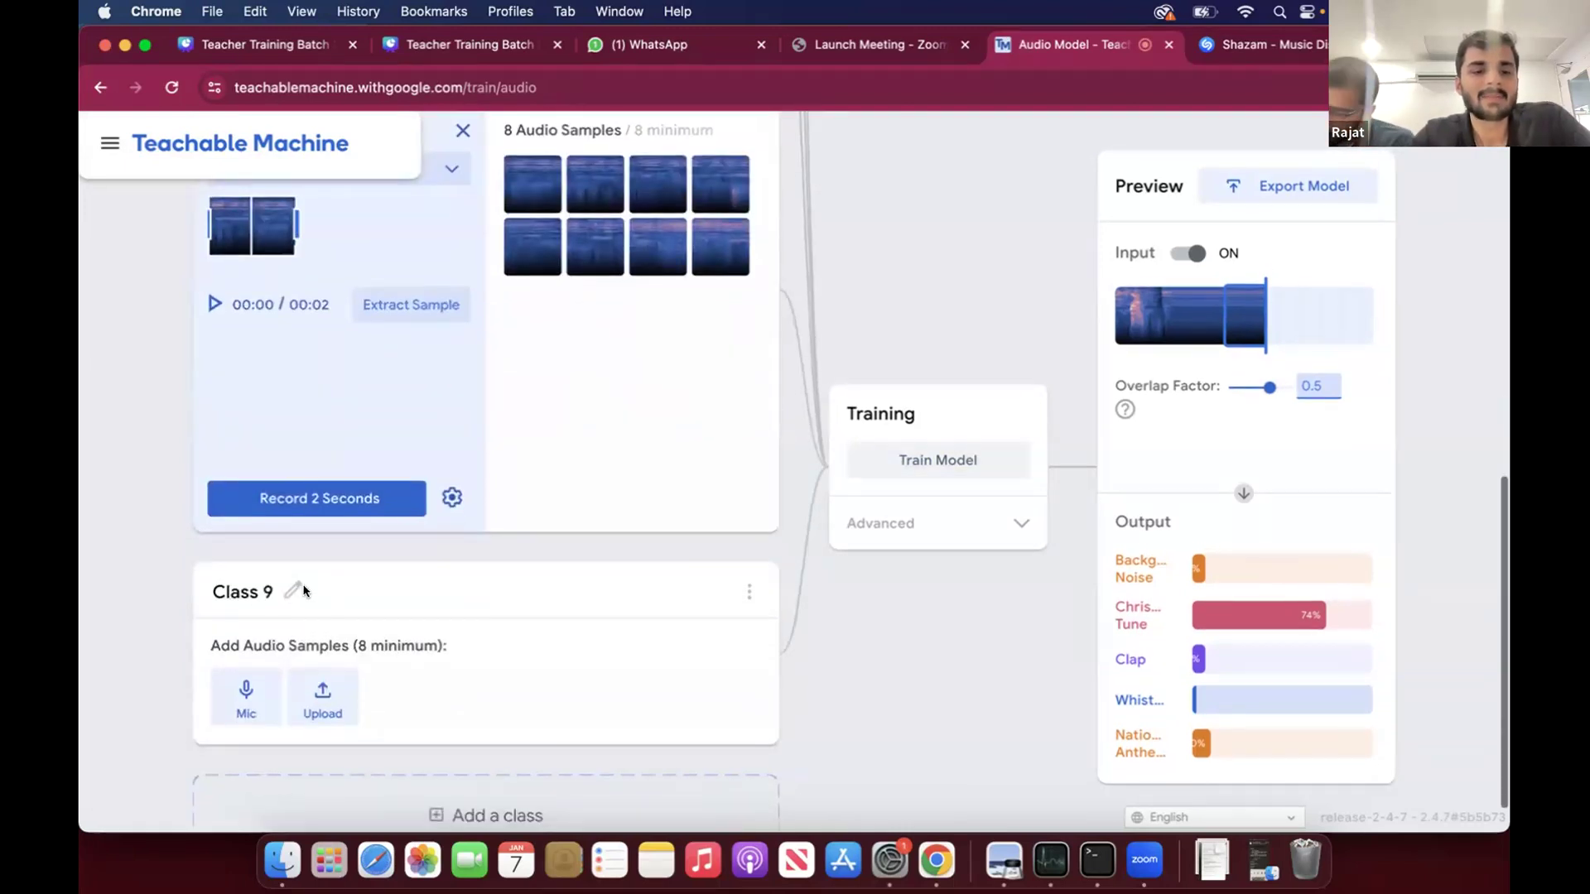
{"action": "left_click", "coordinate": [300, 590]}
{"action": "type", "text": "Clapping"}
- Record 2-second clips for the Clapping class with the MacBook Air Microphone (Built-in) and extract eight audio samples
{"action": "left_click", "coordinate": [231, 674]}
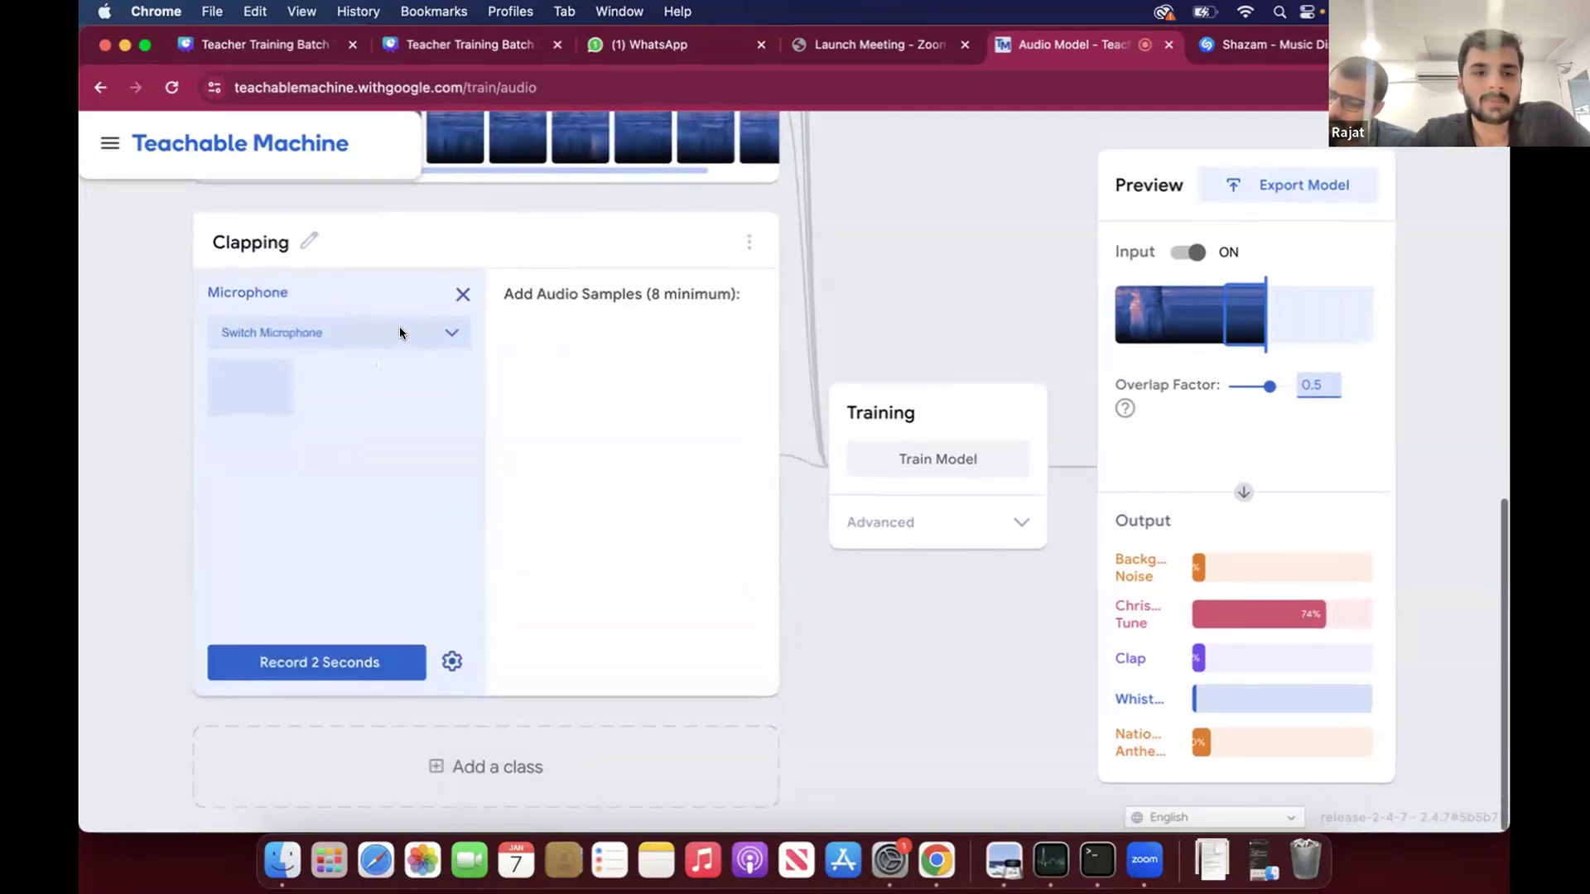
{"action": "left_click", "coordinate": [400, 333]}
{"action": "left_click", "coordinate": [315, 353]}
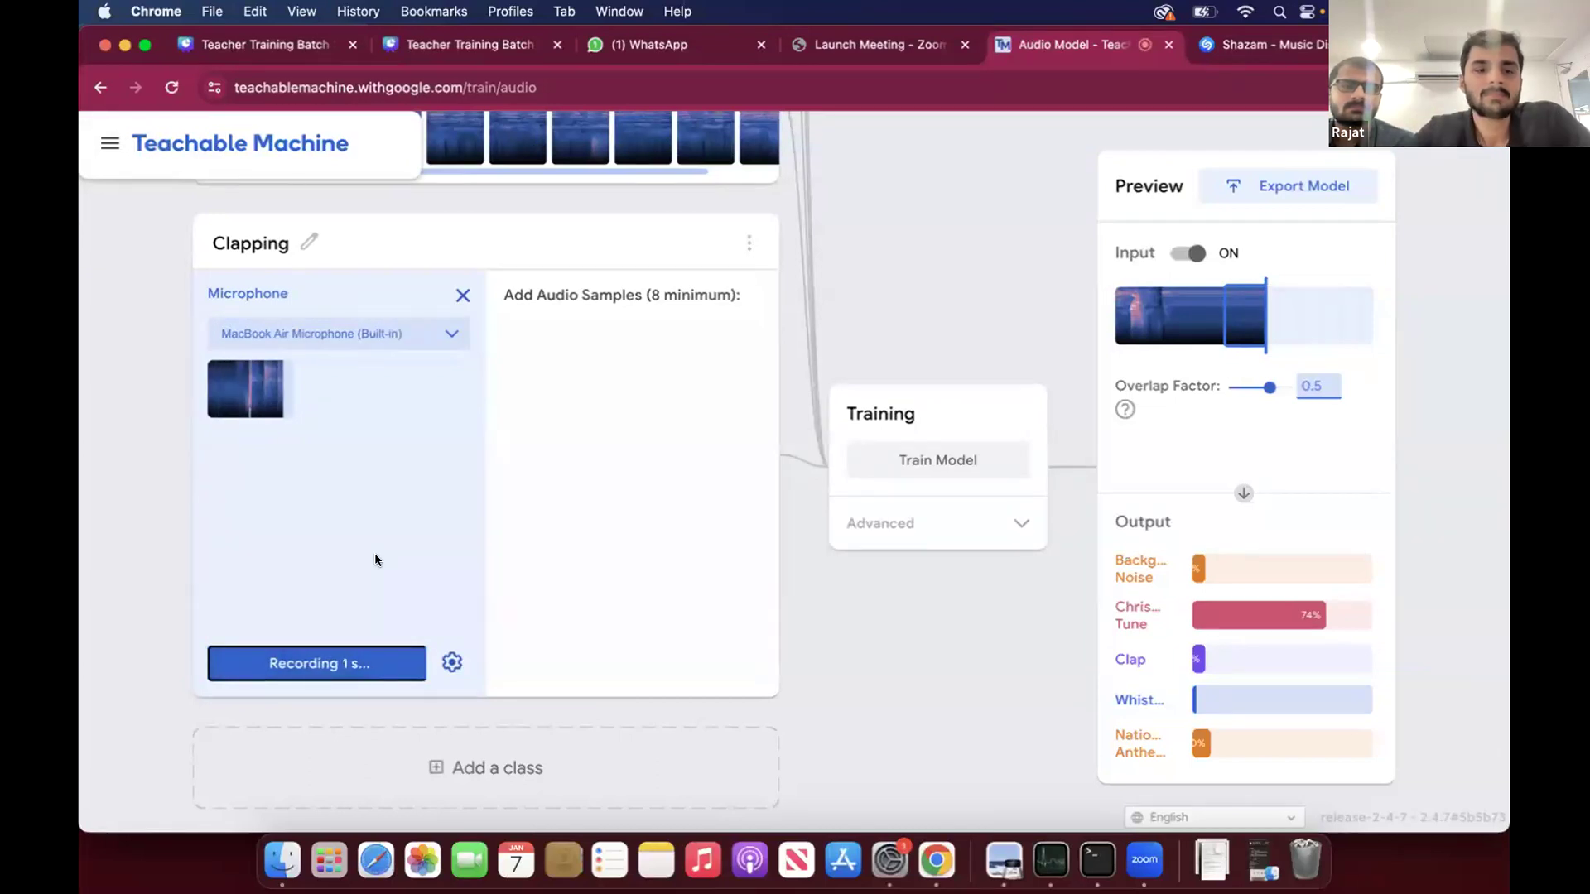
{"action": "left_click", "coordinate": [422, 469]}
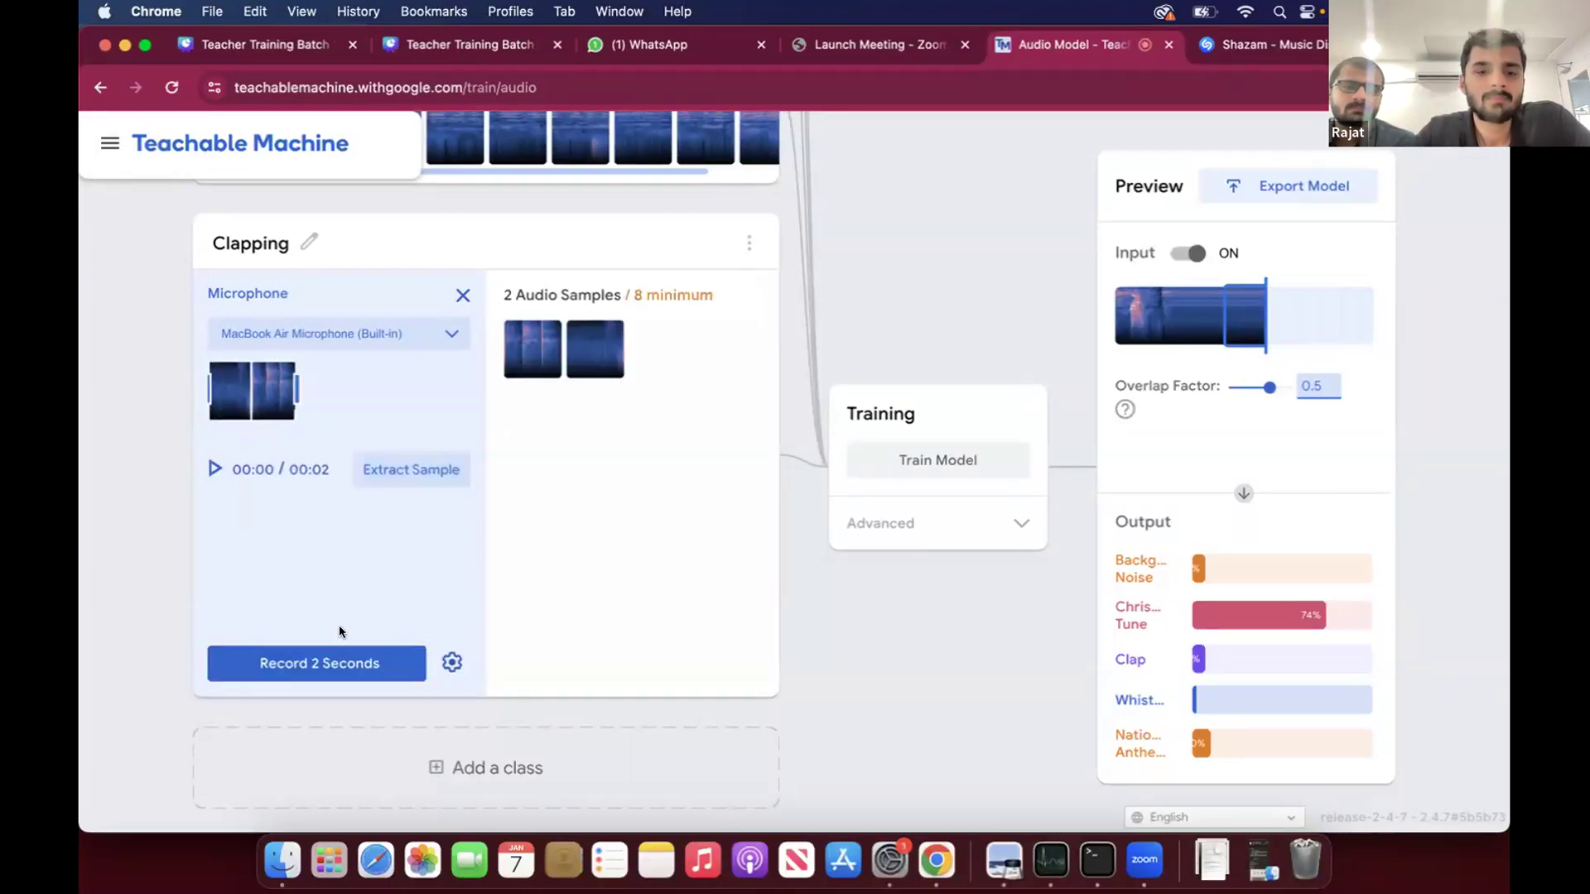
{"action": "left_click", "coordinate": [330, 649]}
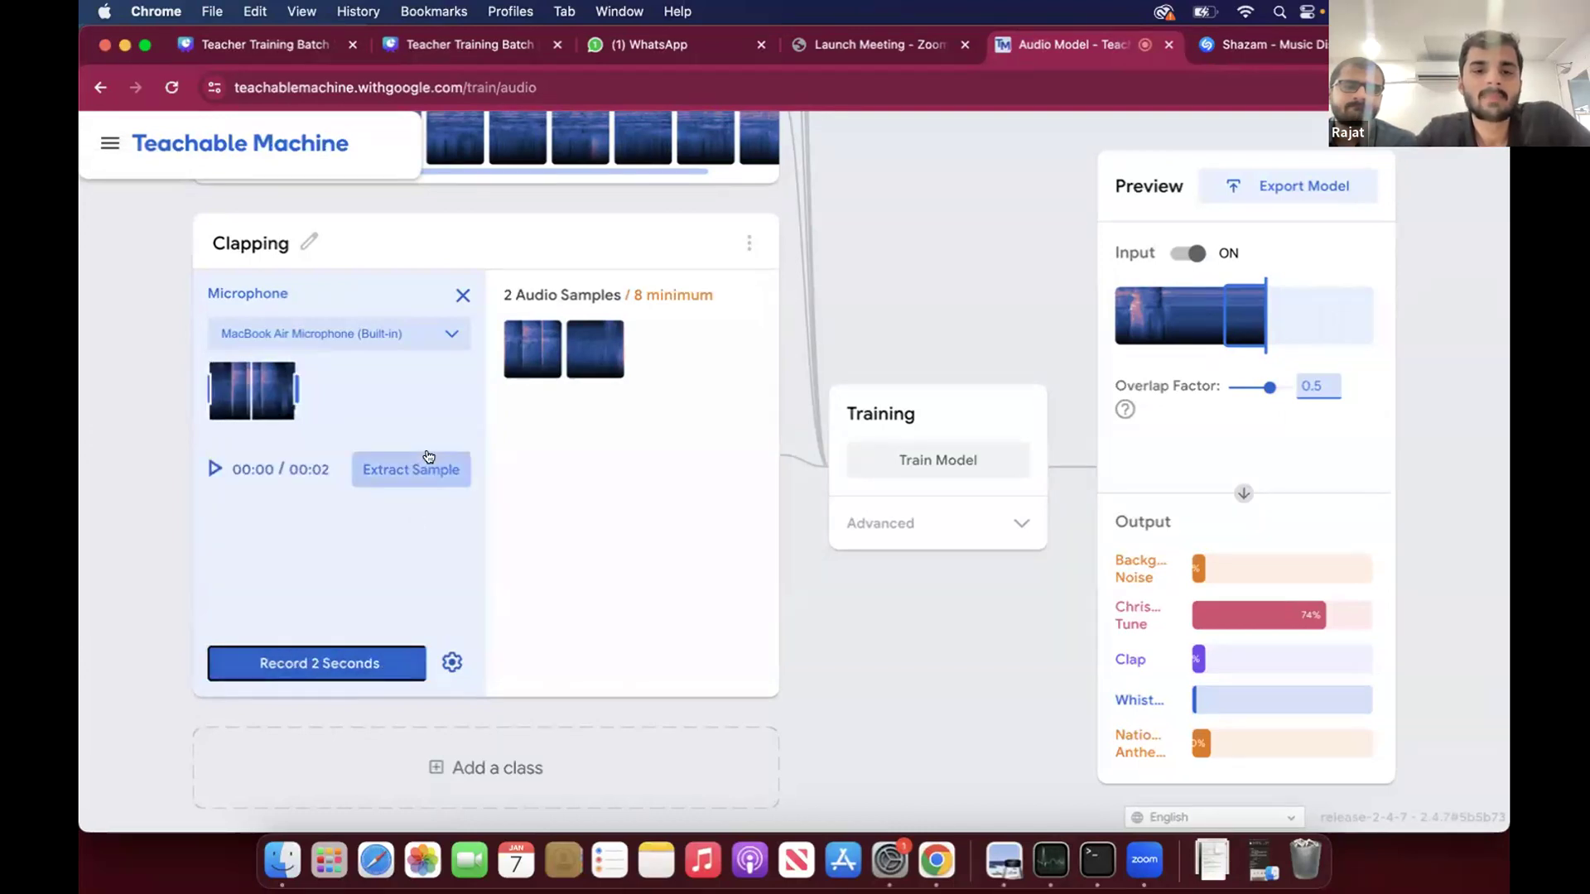
{"action": "left_click", "coordinate": [428, 457]}
{"action": "left_click", "coordinate": [428, 457]}
{"action": "left_click", "coordinate": [429, 457]}
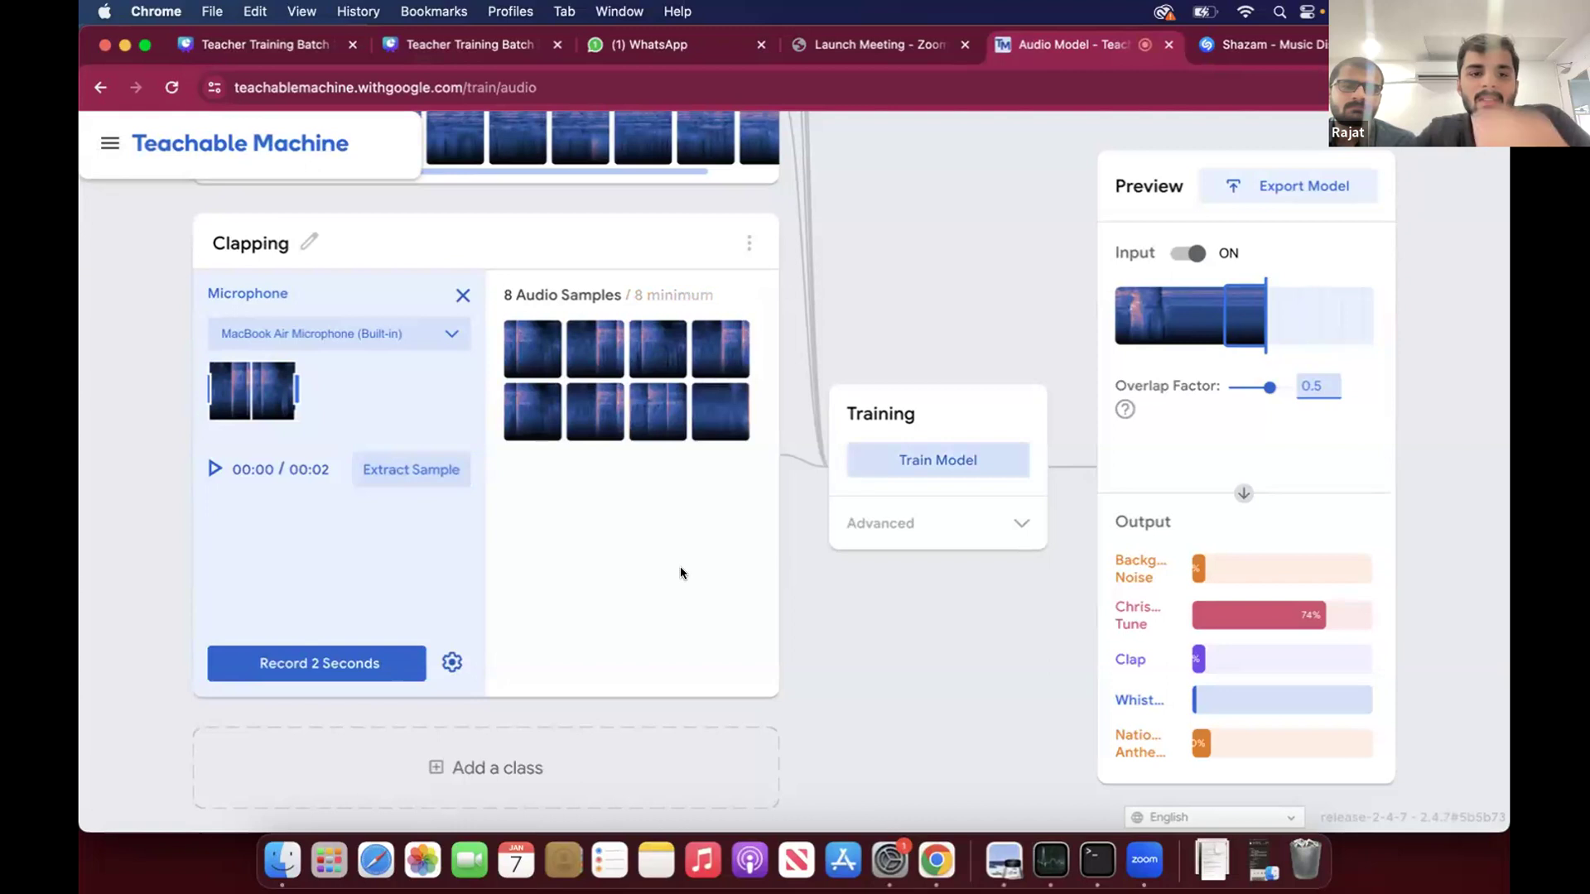
- Train the audio model with the Christmas Tune, Whistle, National Anthem and Clapping classes
{"action": "scroll", "coordinate": [883, 589], "scroll_direction": "up", "scroll_amount": 10}
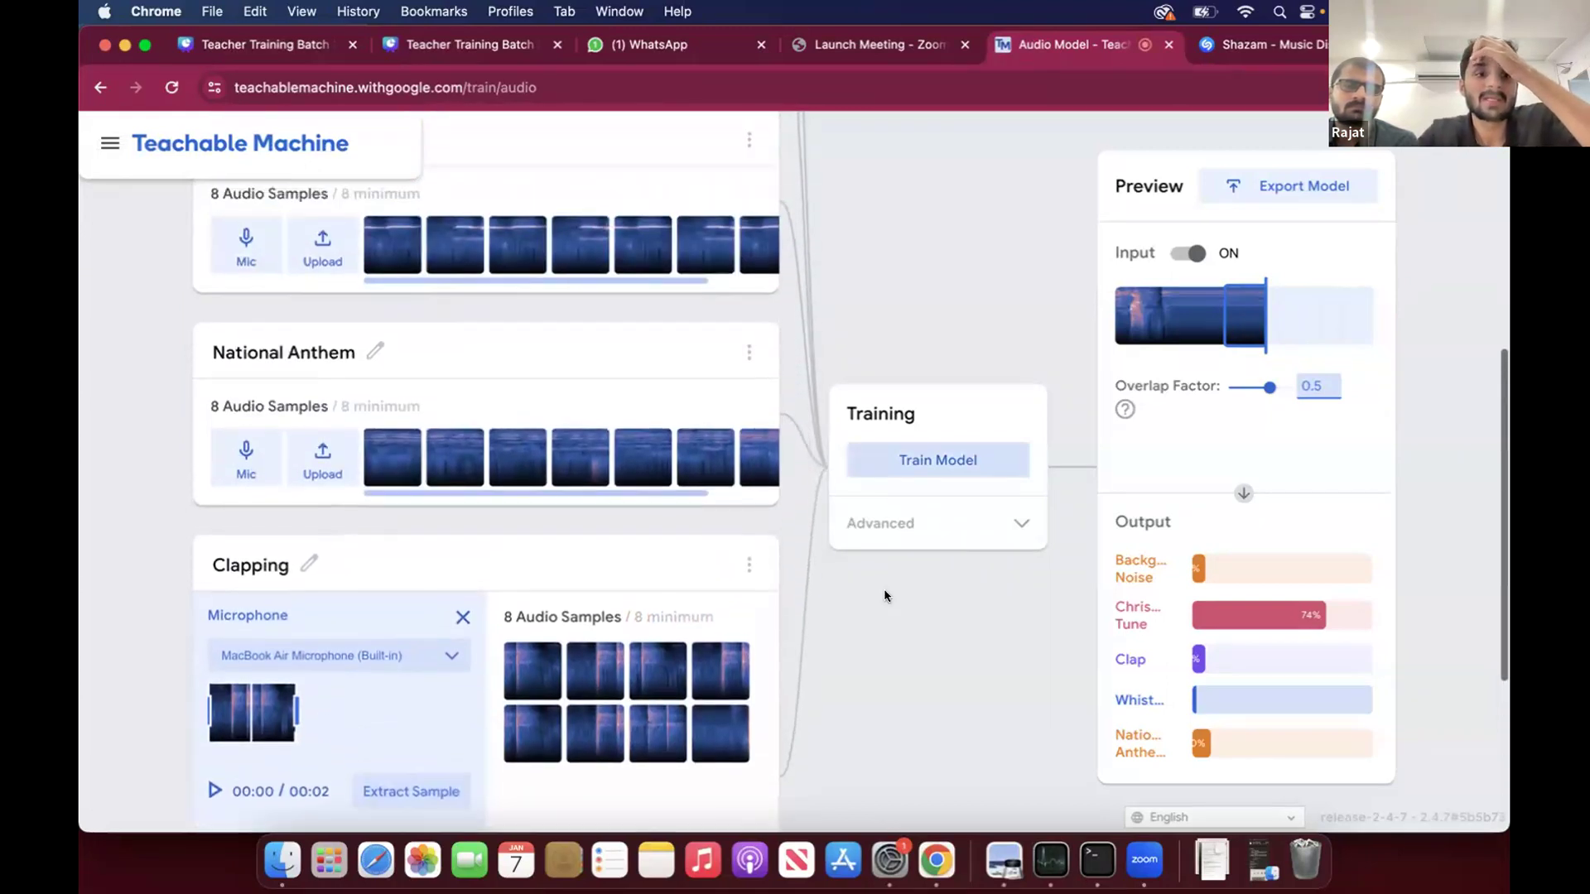
{"action": "scroll", "coordinate": [883, 588], "scroll_direction": "down", "scroll_amount": 5}
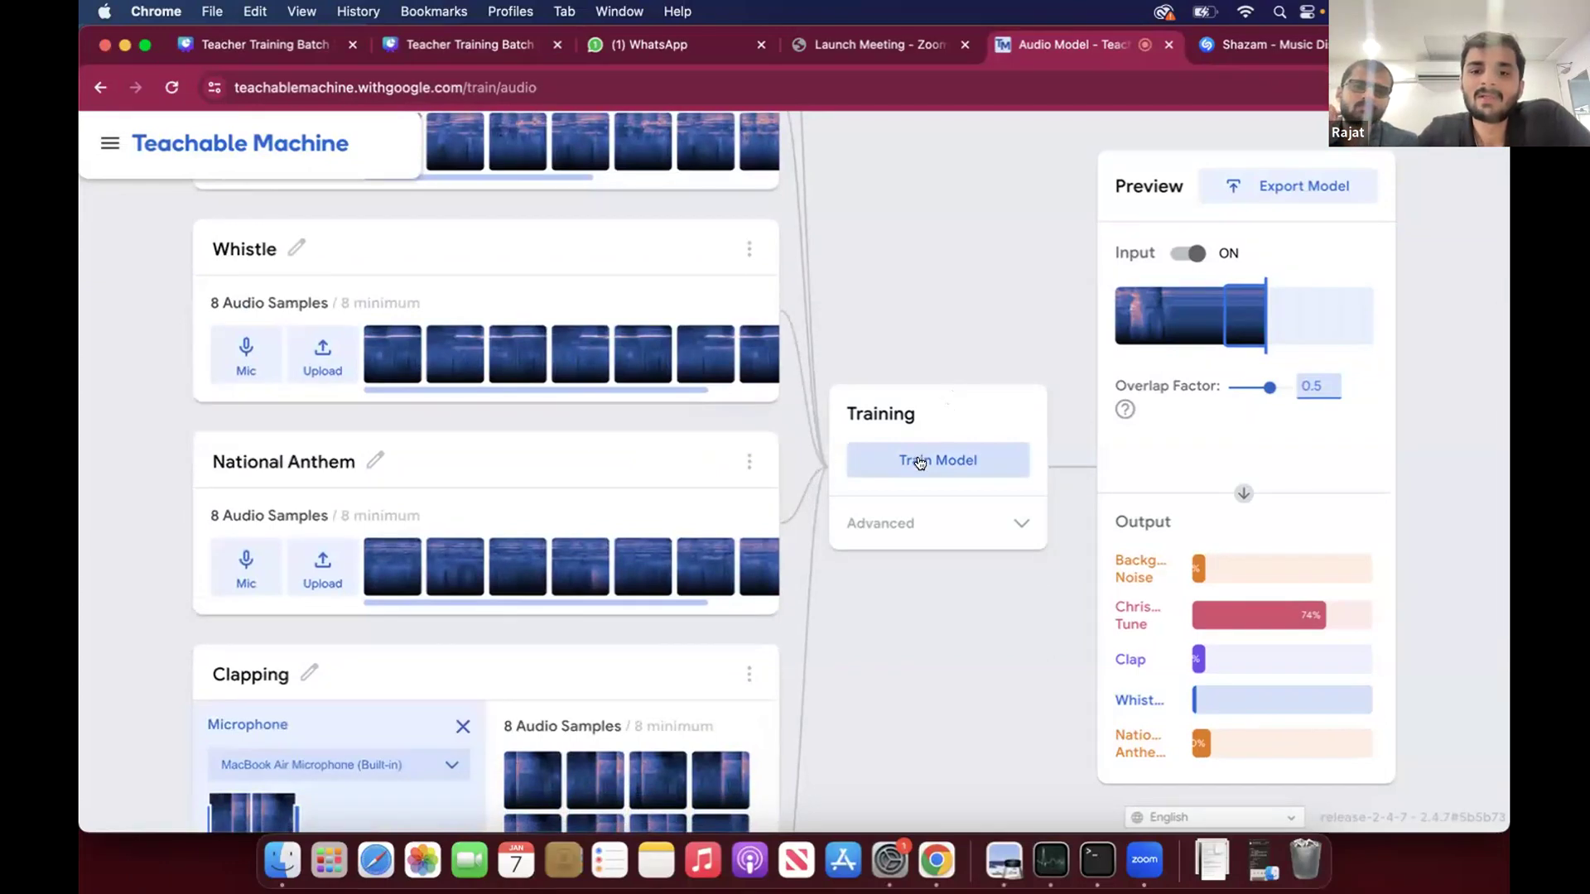
{"action": "left_click", "coordinate": [921, 461]}
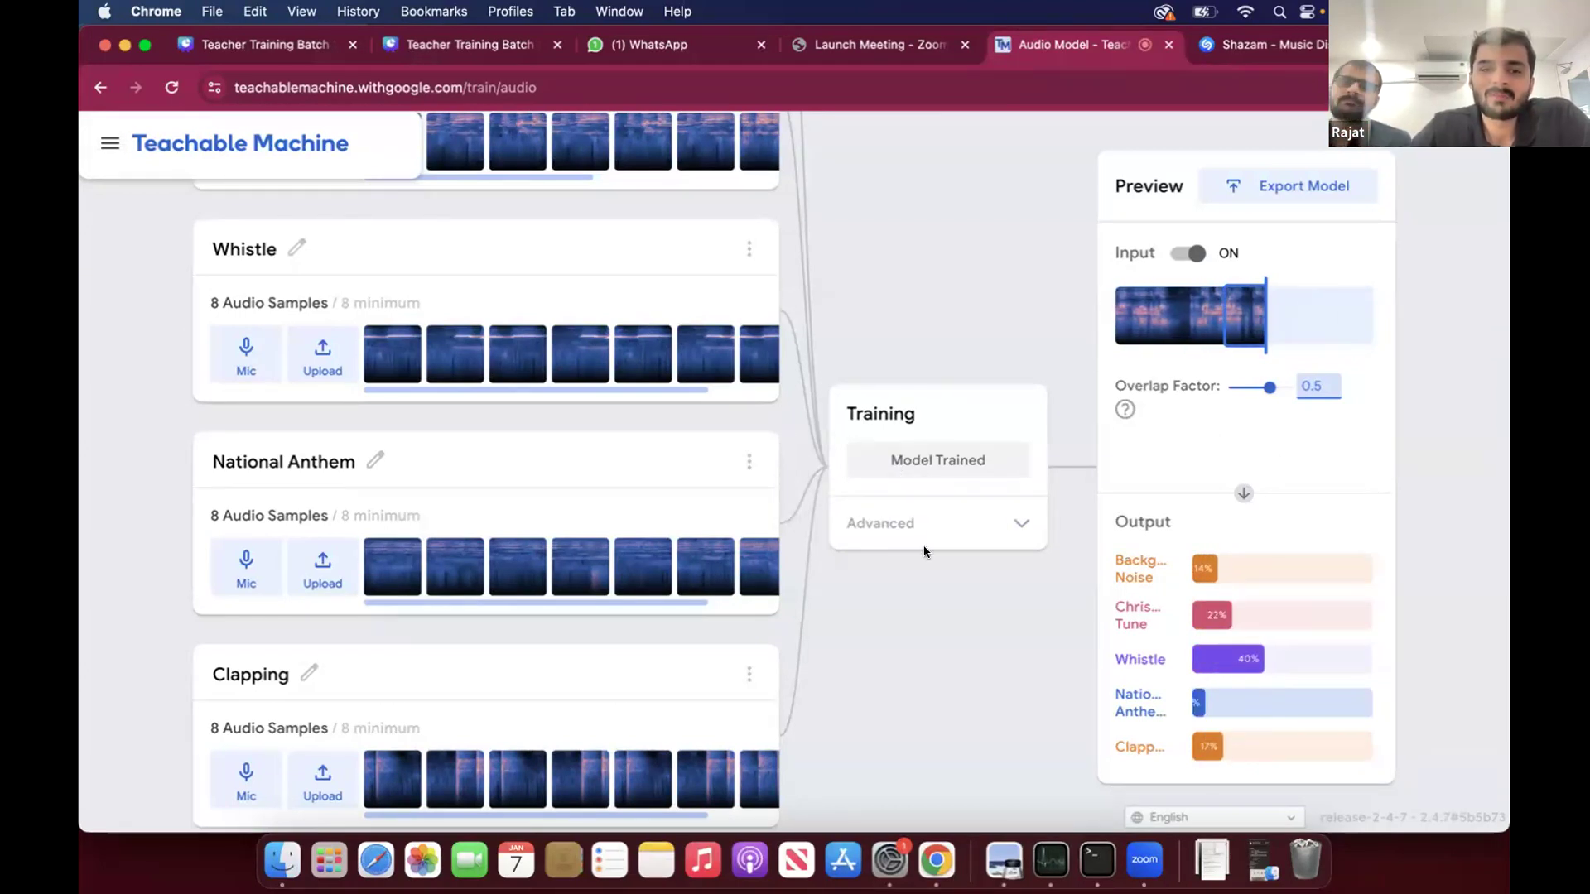
- Review the trained model's class samples and live predictions, and inspect the advanced training settings
{"action": "scroll", "coordinate": [578, 377], "scroll_direction": "up", "scroll_amount": 5}
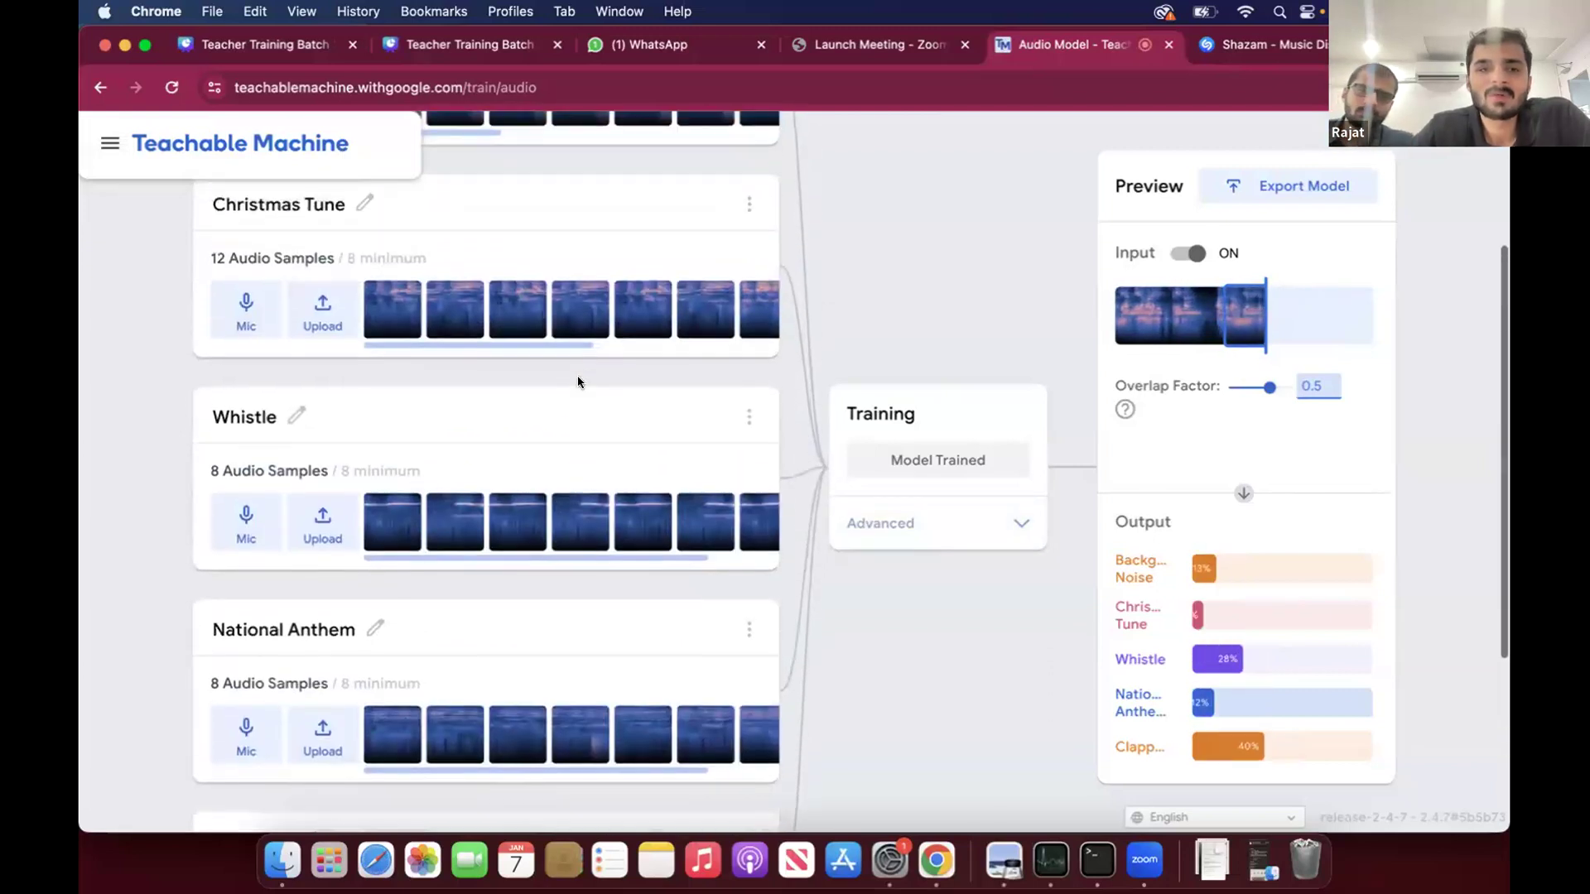
{"action": "scroll", "coordinate": [434, 496], "scroll_direction": "down", "scroll_amount": 3}
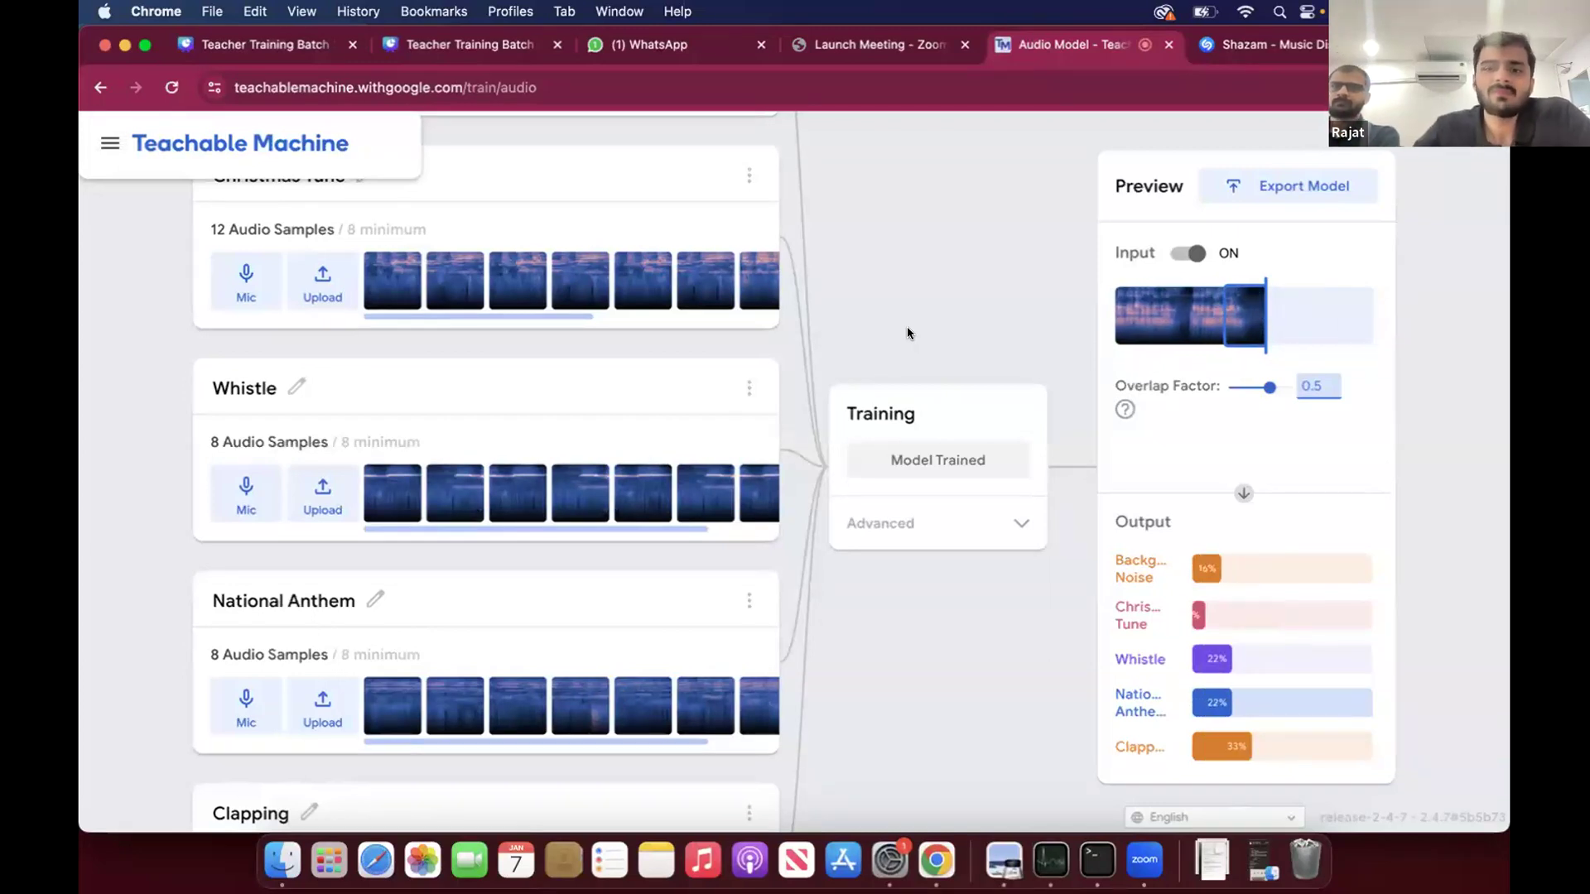
{"action": "scroll", "coordinate": [935, 310], "scroll_direction": "up", "scroll_amount": 5}
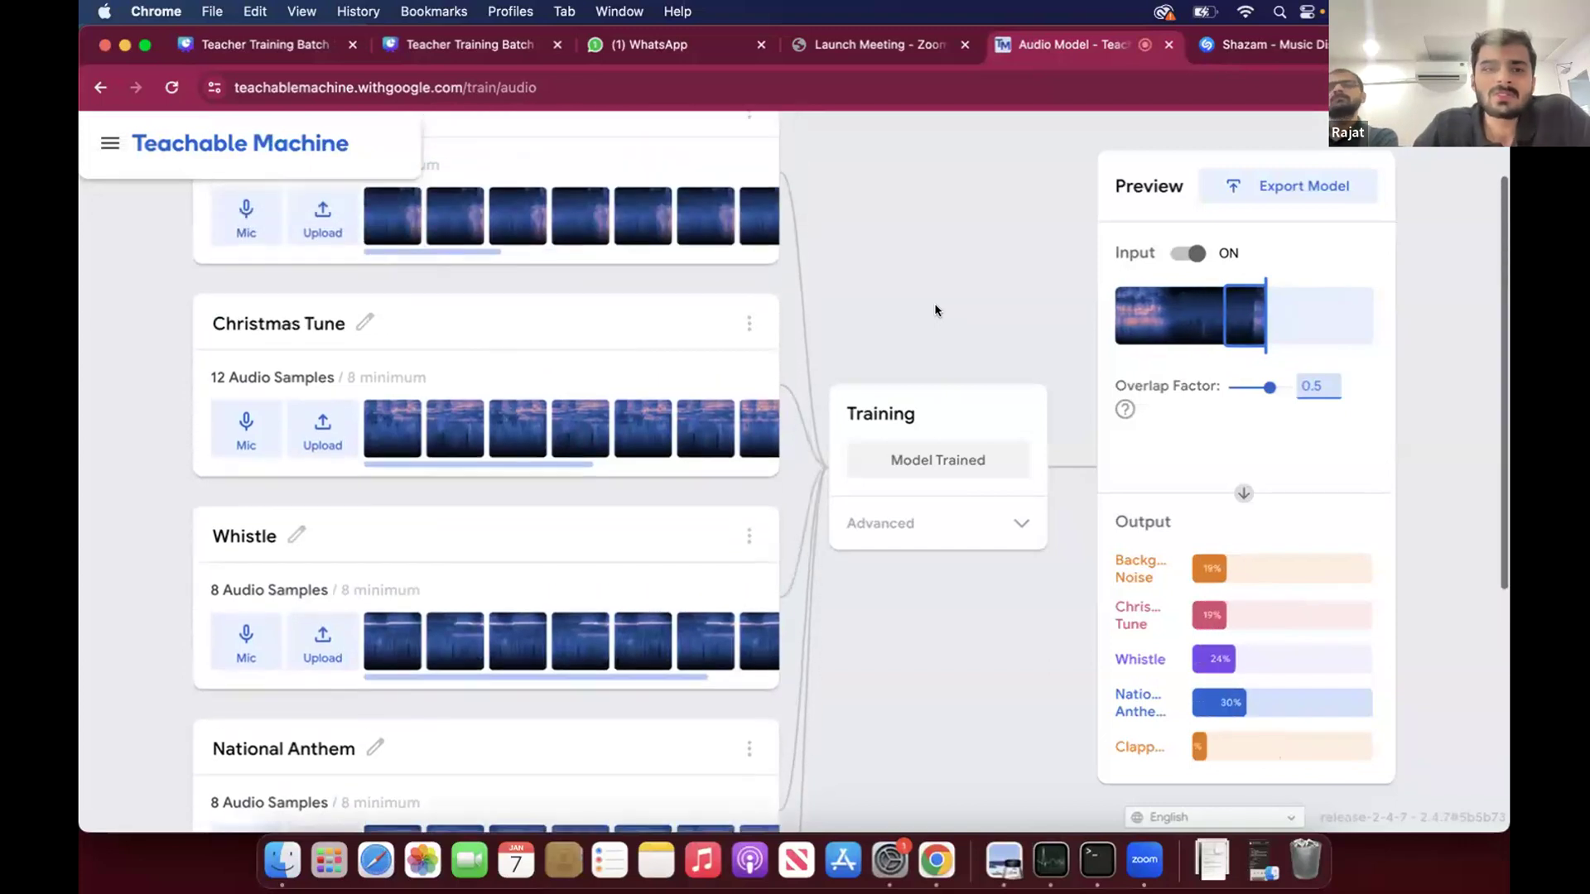
{"action": "scroll", "coordinate": [936, 311], "scroll_direction": "down", "scroll_amount": 1}
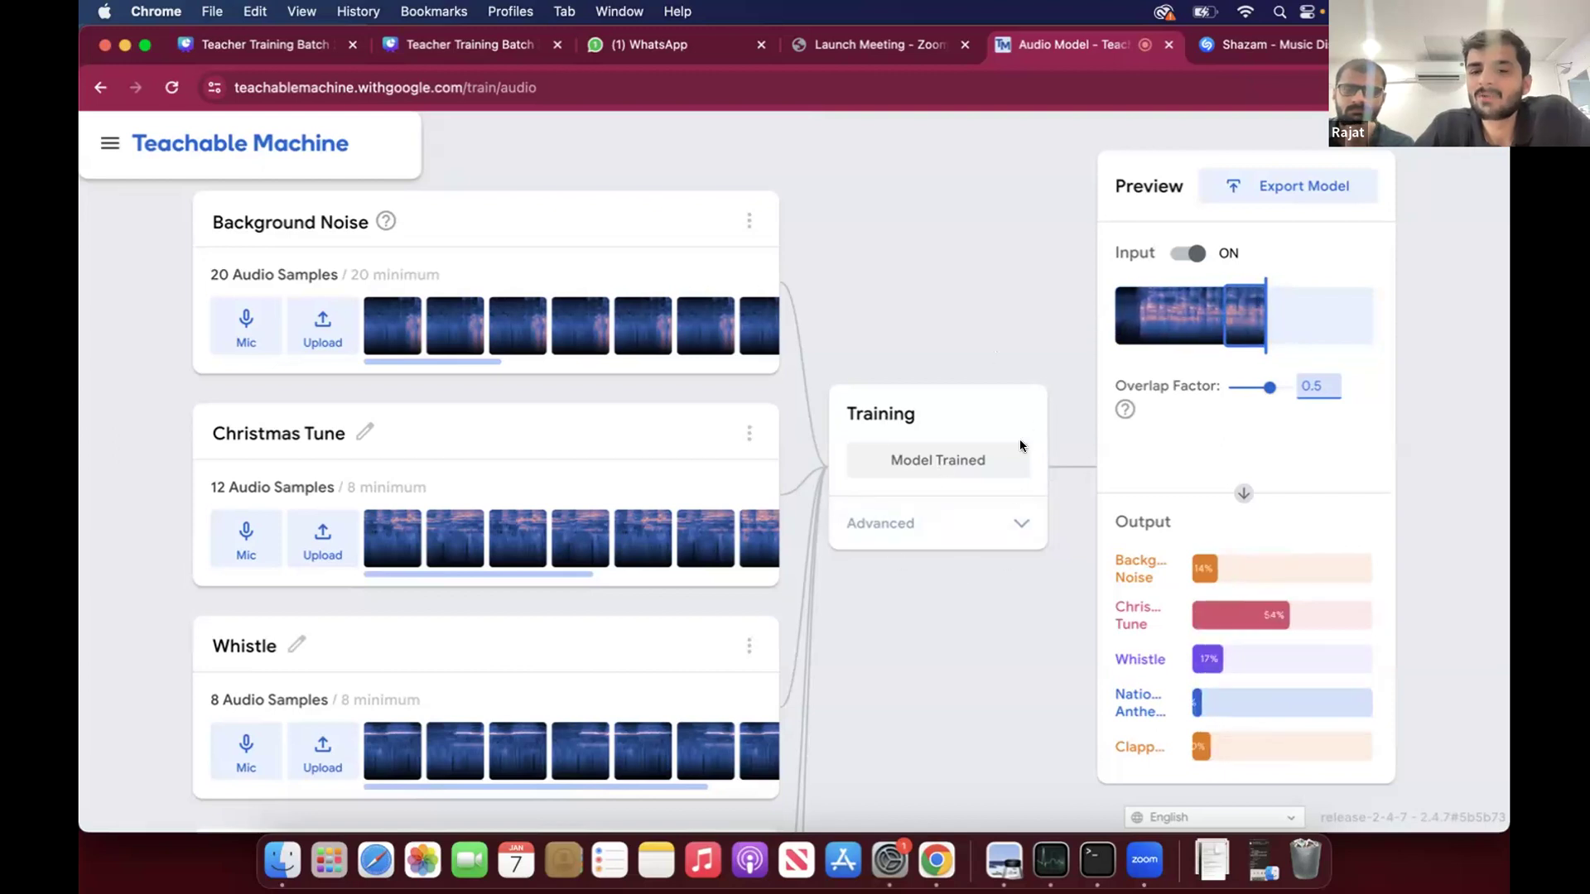
{"action": "left_click", "coordinate": [1001, 524]}
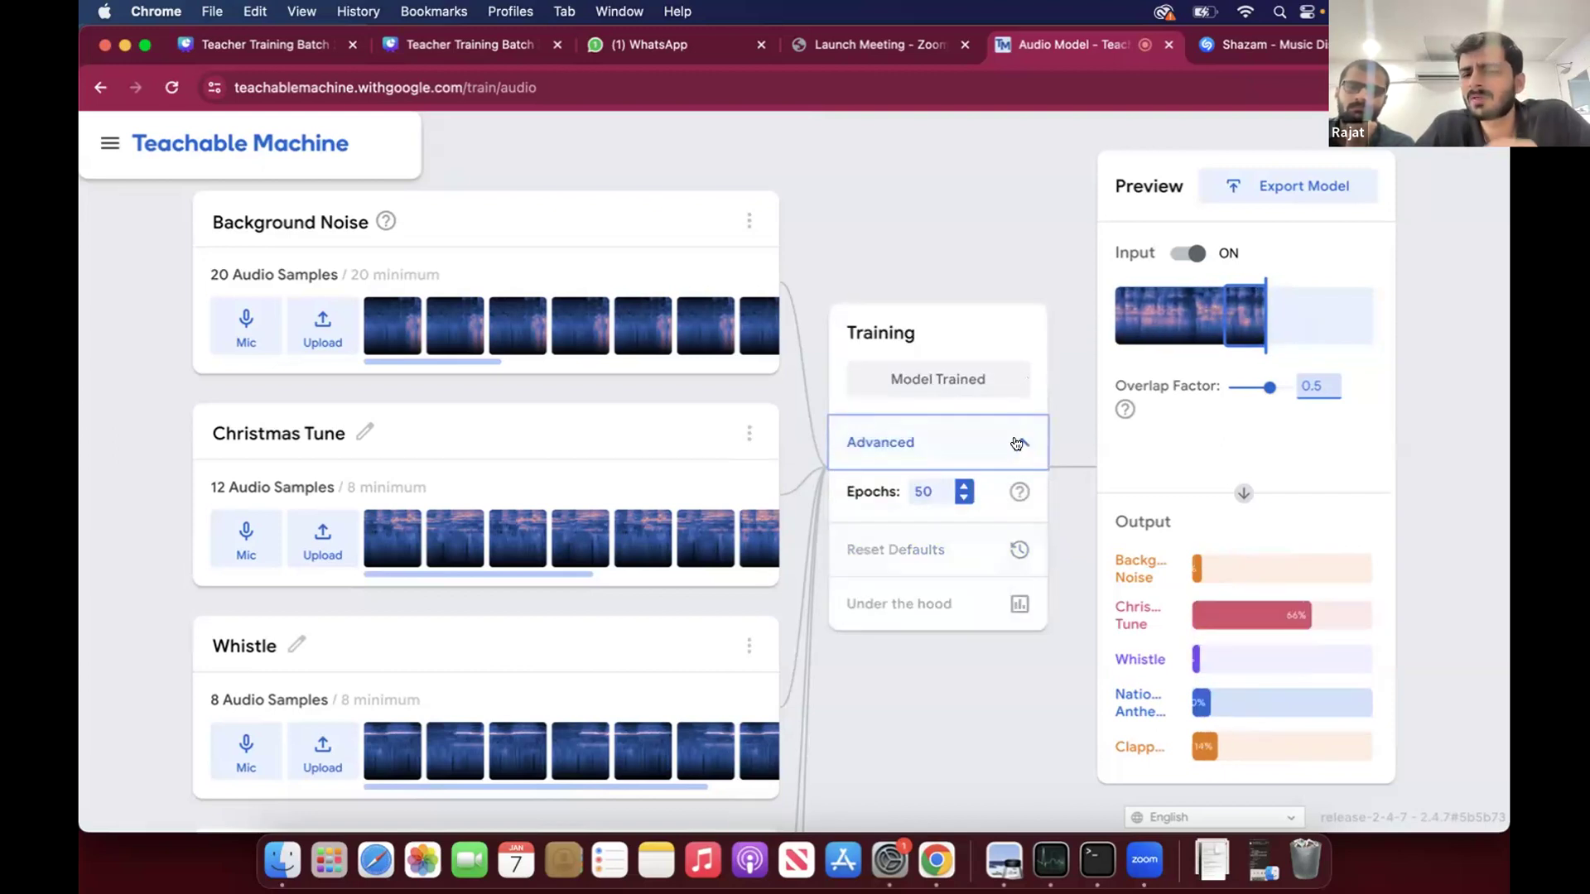
{"action": "left_click", "coordinate": [1017, 438]}
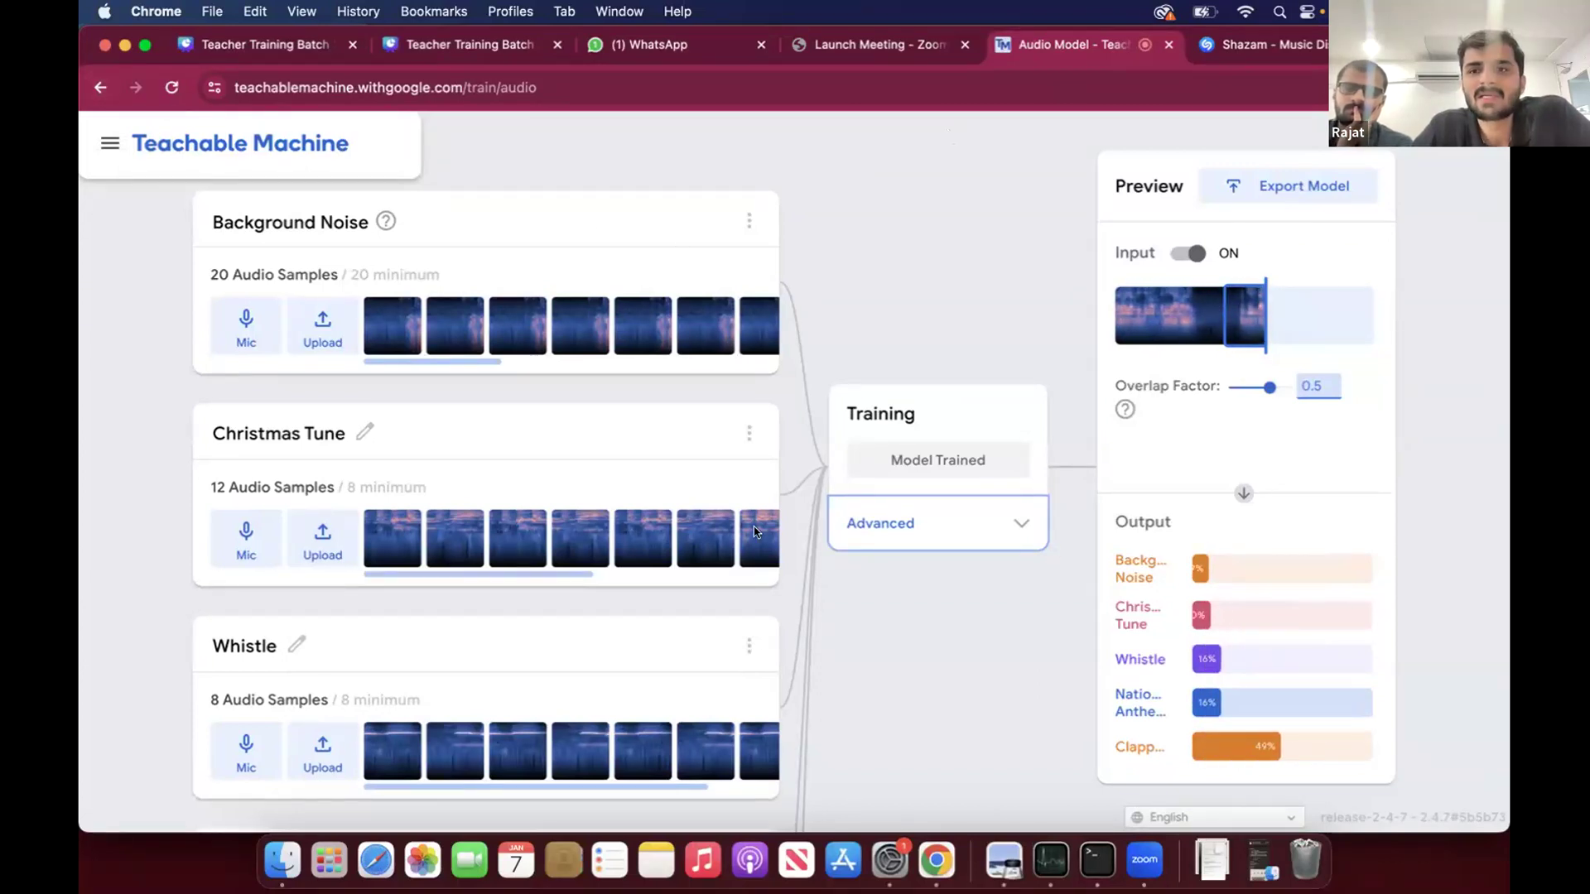
- Leave the audio project, discarding its unsaved data, and start a new Pose Project
{"action": "left_click", "coordinate": [99, 89]}
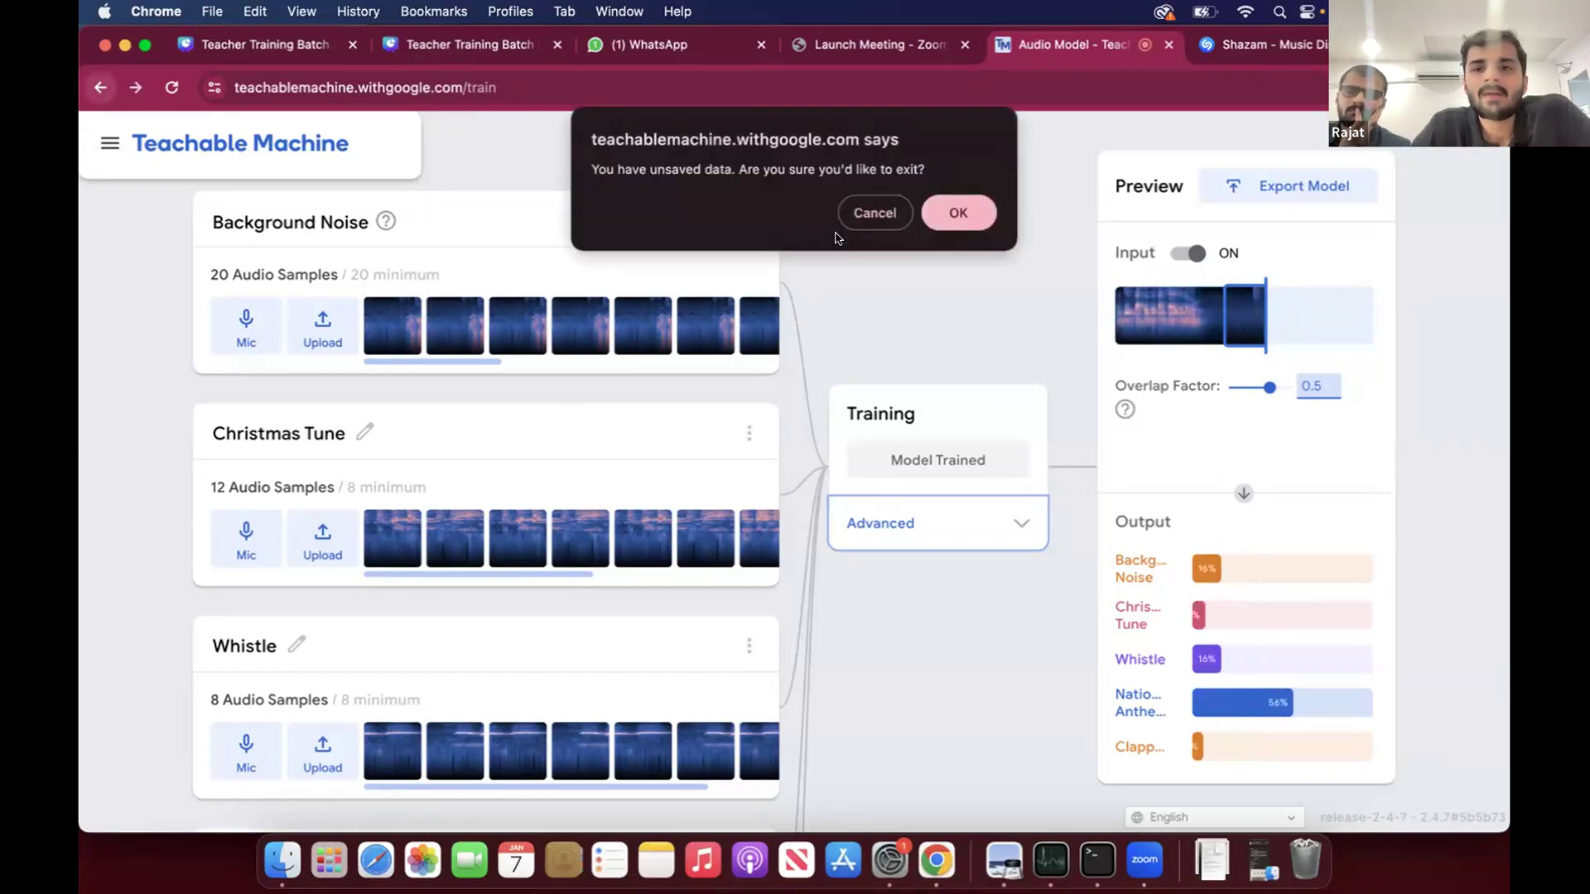
{"action": "left_click", "coordinate": [949, 215]}
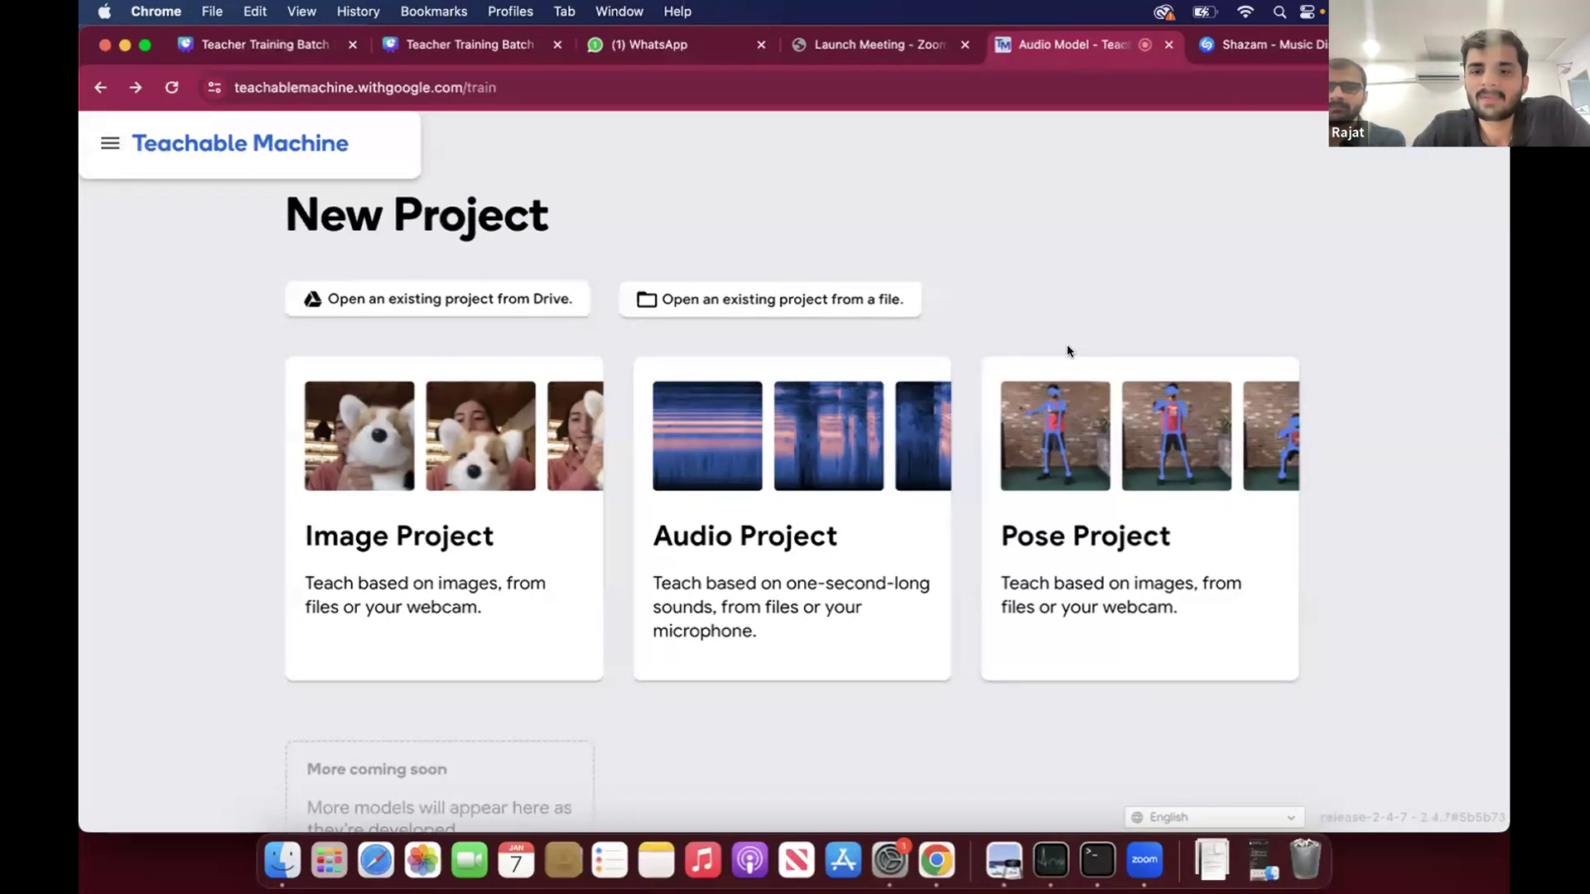
{"action": "left_click", "coordinate": [1094, 447]}
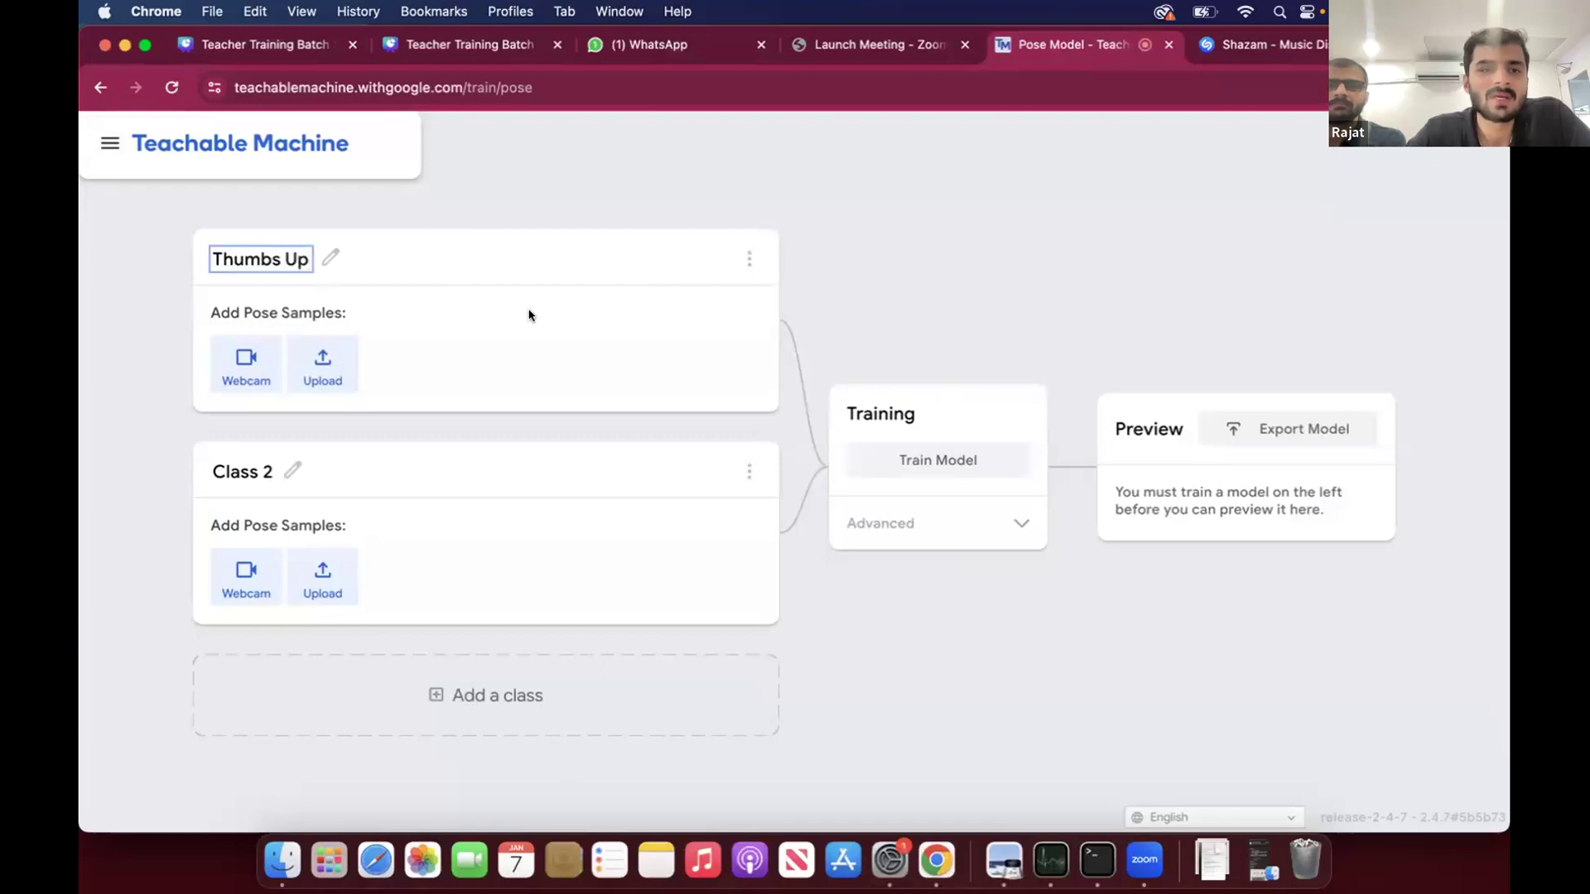
- Record about 72 pose samples from the webcam for the Thumbs Up class
{"action": "left_click", "coordinate": [247, 364]}
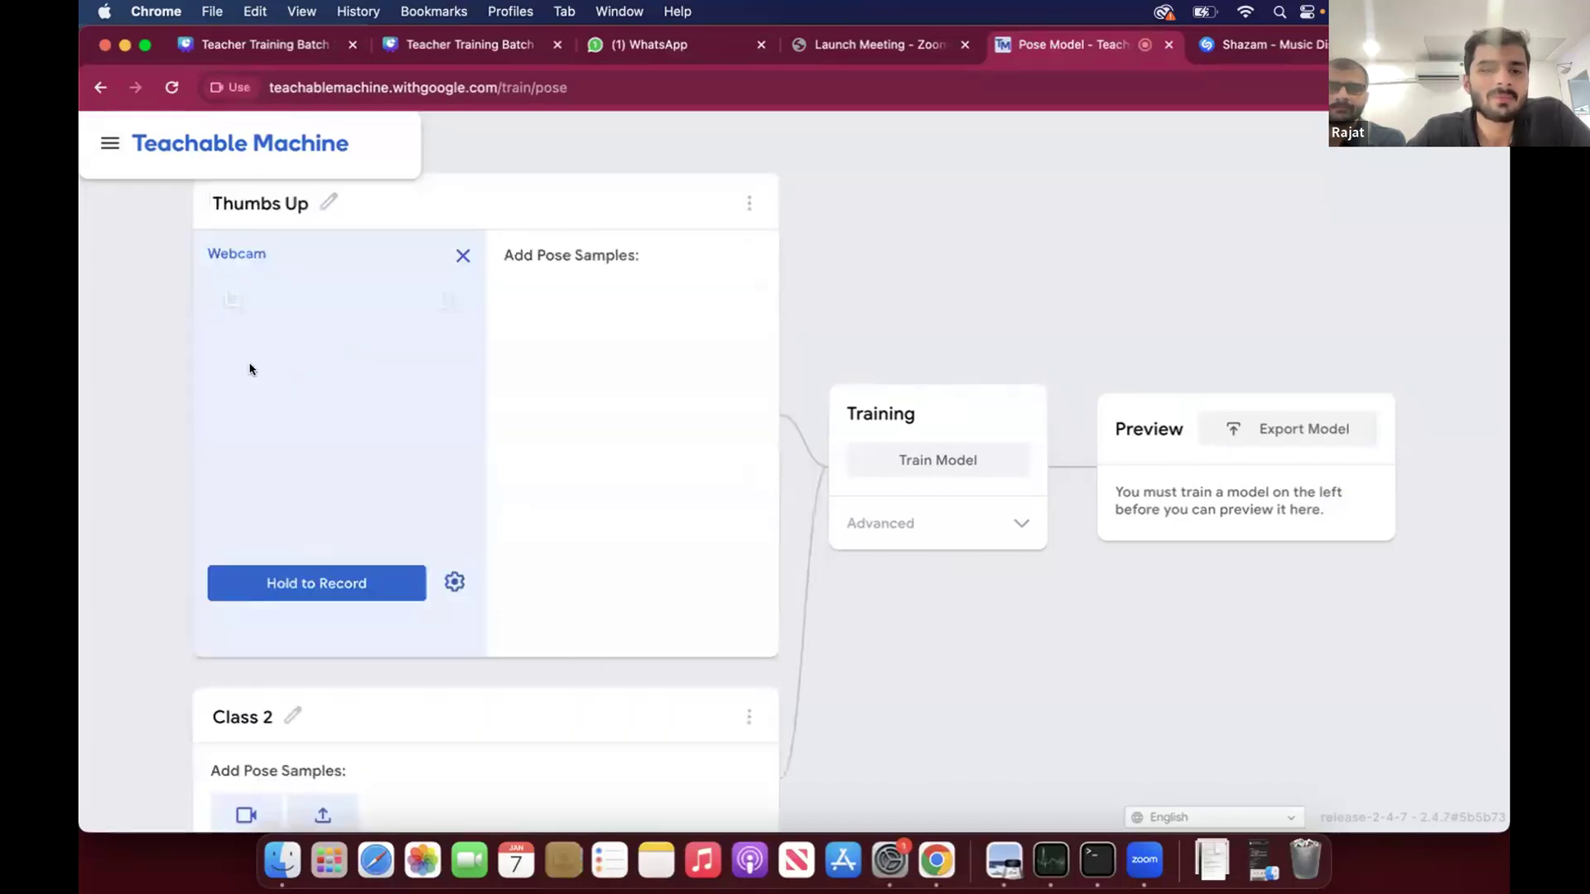
{"action": "left_click", "coordinate": [461, 221]}
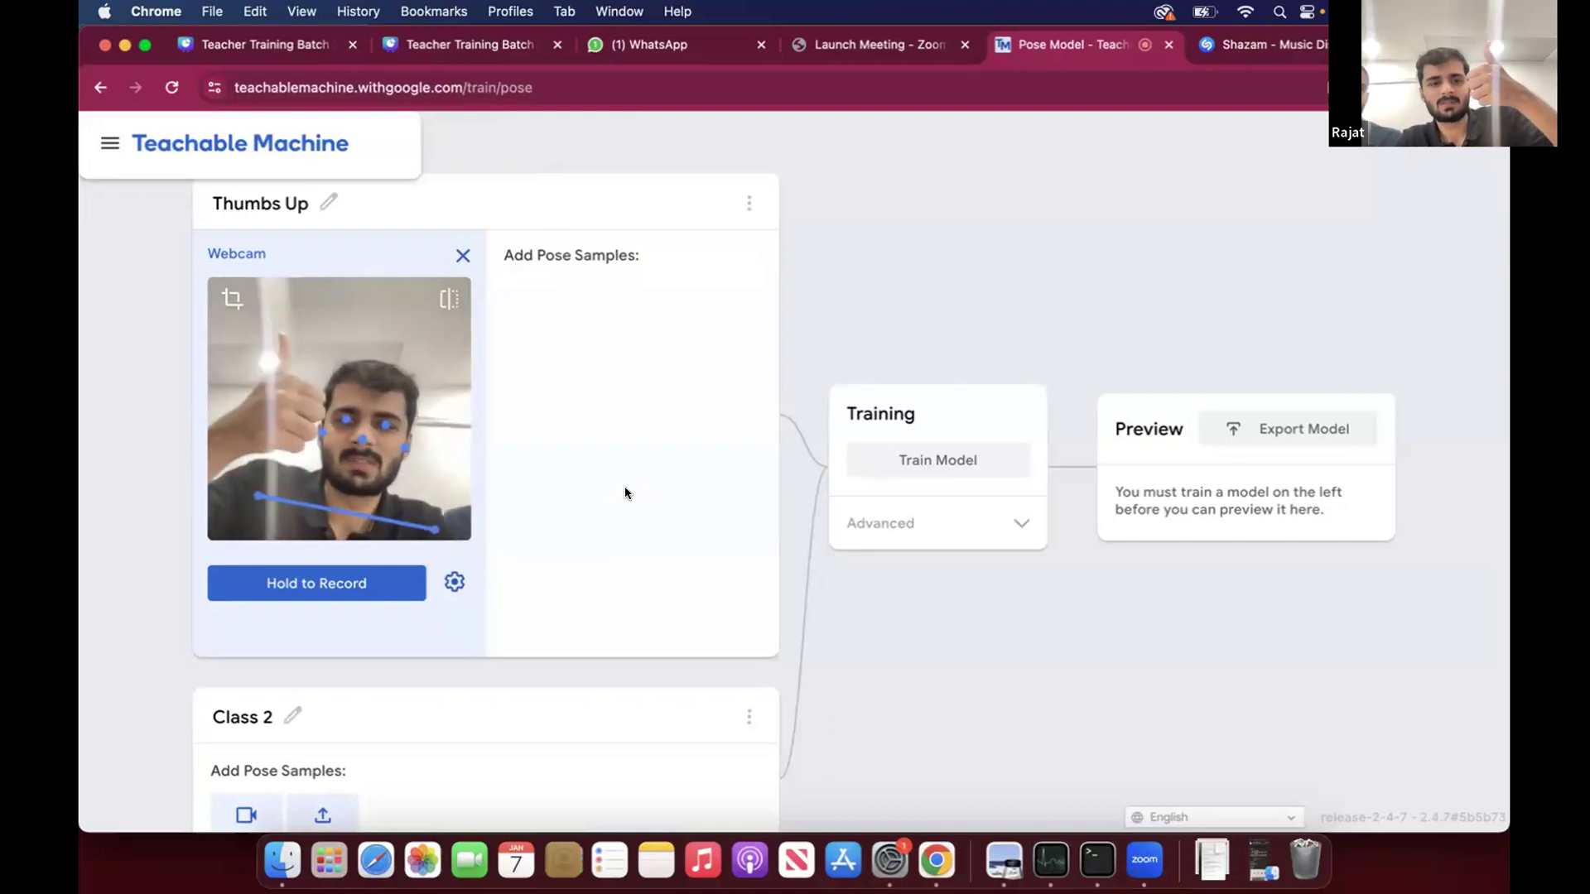
{"action": "left_click", "coordinate": [342, 584]}
{"action": "left_click_drag", "start_coordinate": [342, 584], "coordinate": [342, 584]}
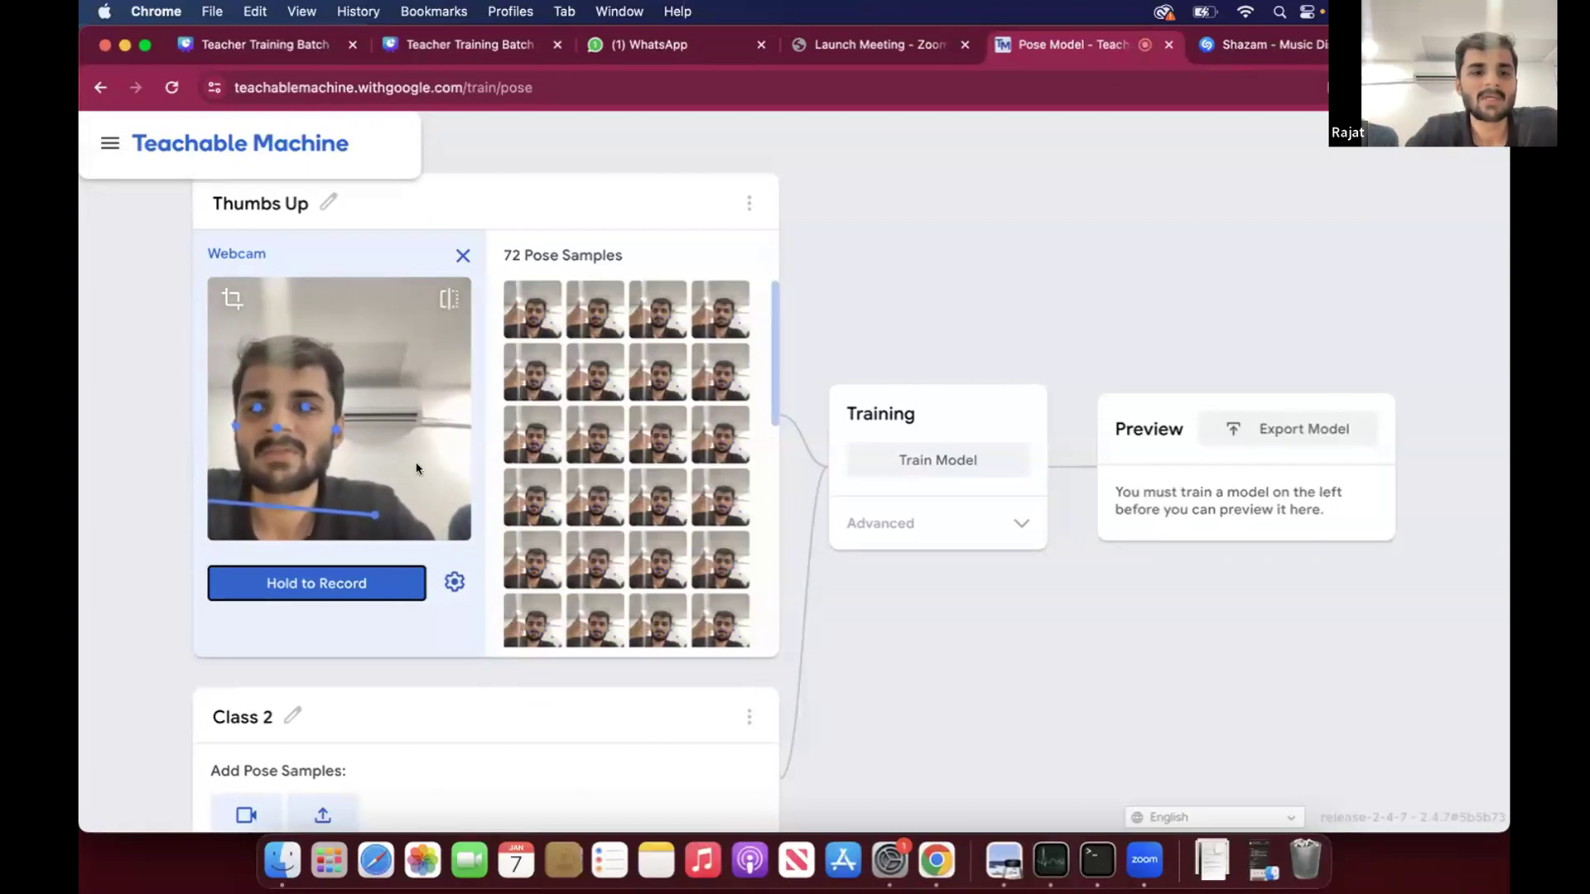
- Rename the second class Thumbs Down and open the webcam for its pose samples
{"action": "scroll", "coordinate": [419, 461], "scroll_direction": "down", "scroll_amount": 3}
{"action": "left_click", "coordinate": [286, 573]}
{"action": "type", "text": "Thmbs"}
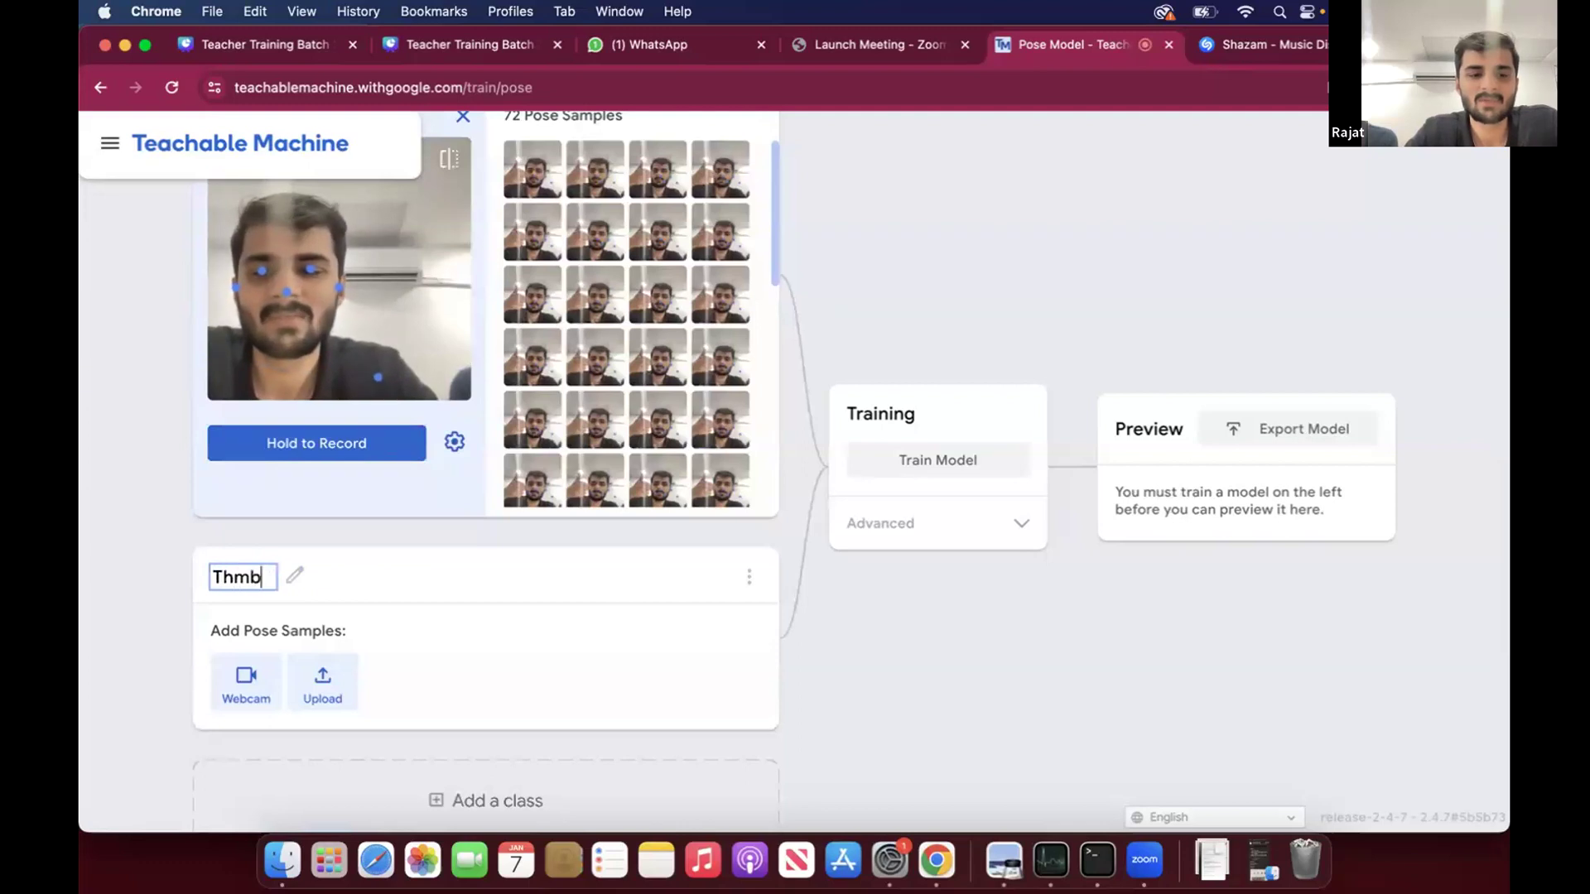
{"action": "key", "text": "BackSpace"}
{"action": "key", "text": "BackSpace"}
{"action": "key", "text": "BackSpace"}
{"action": "type", "text": "umbs Down"}
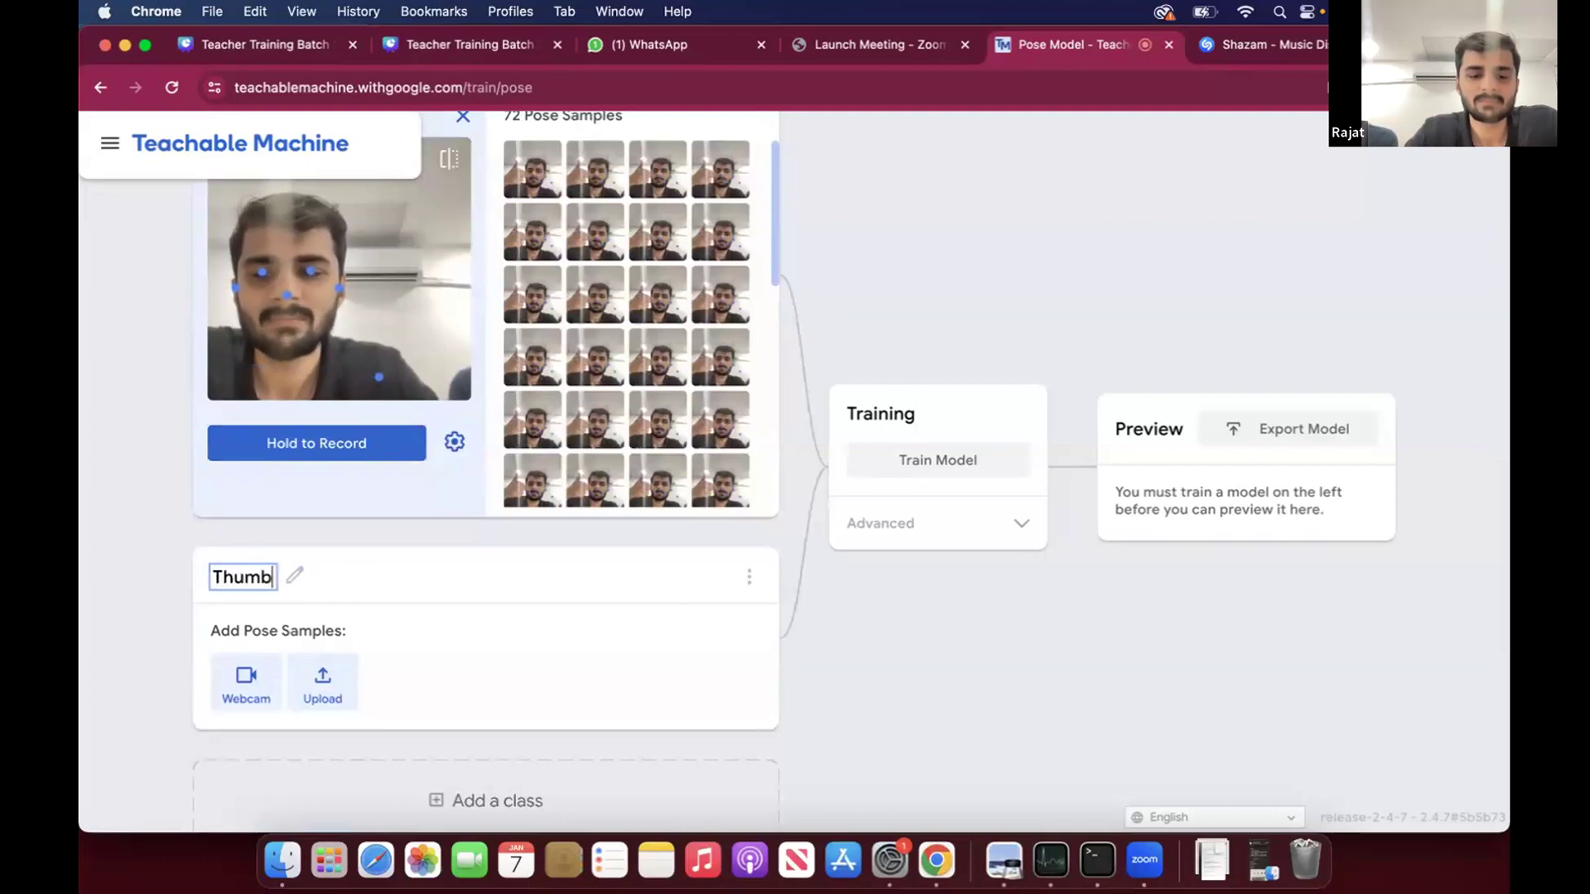
{"action": "left_click", "coordinate": [246, 685]}
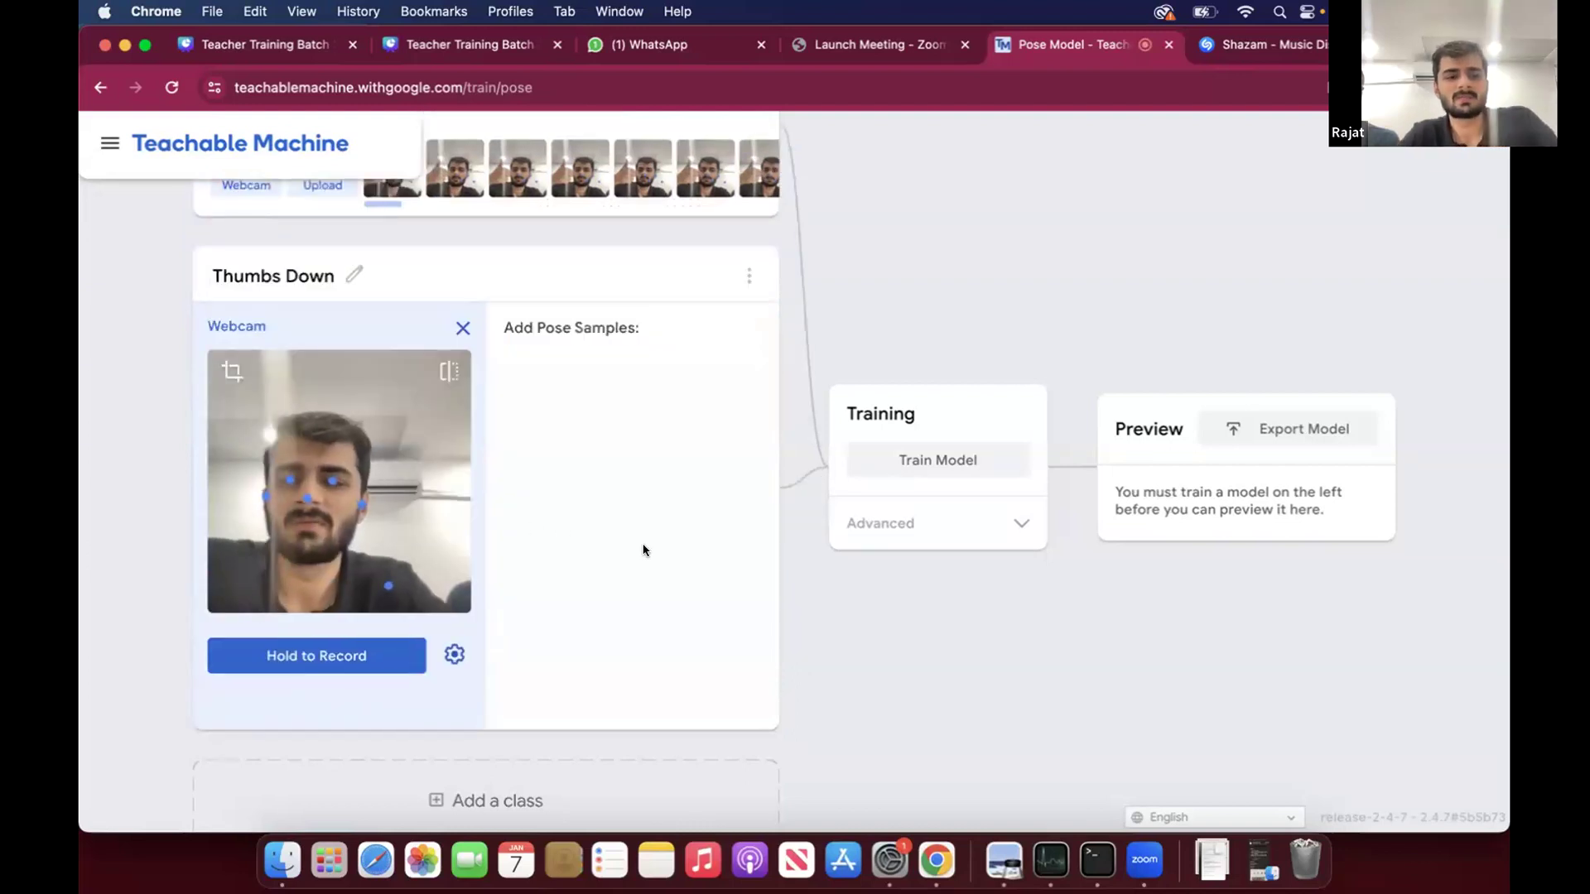
{"action": "left_click_drag", "start_coordinate": [360, 652], "coordinate": [360, 652]}
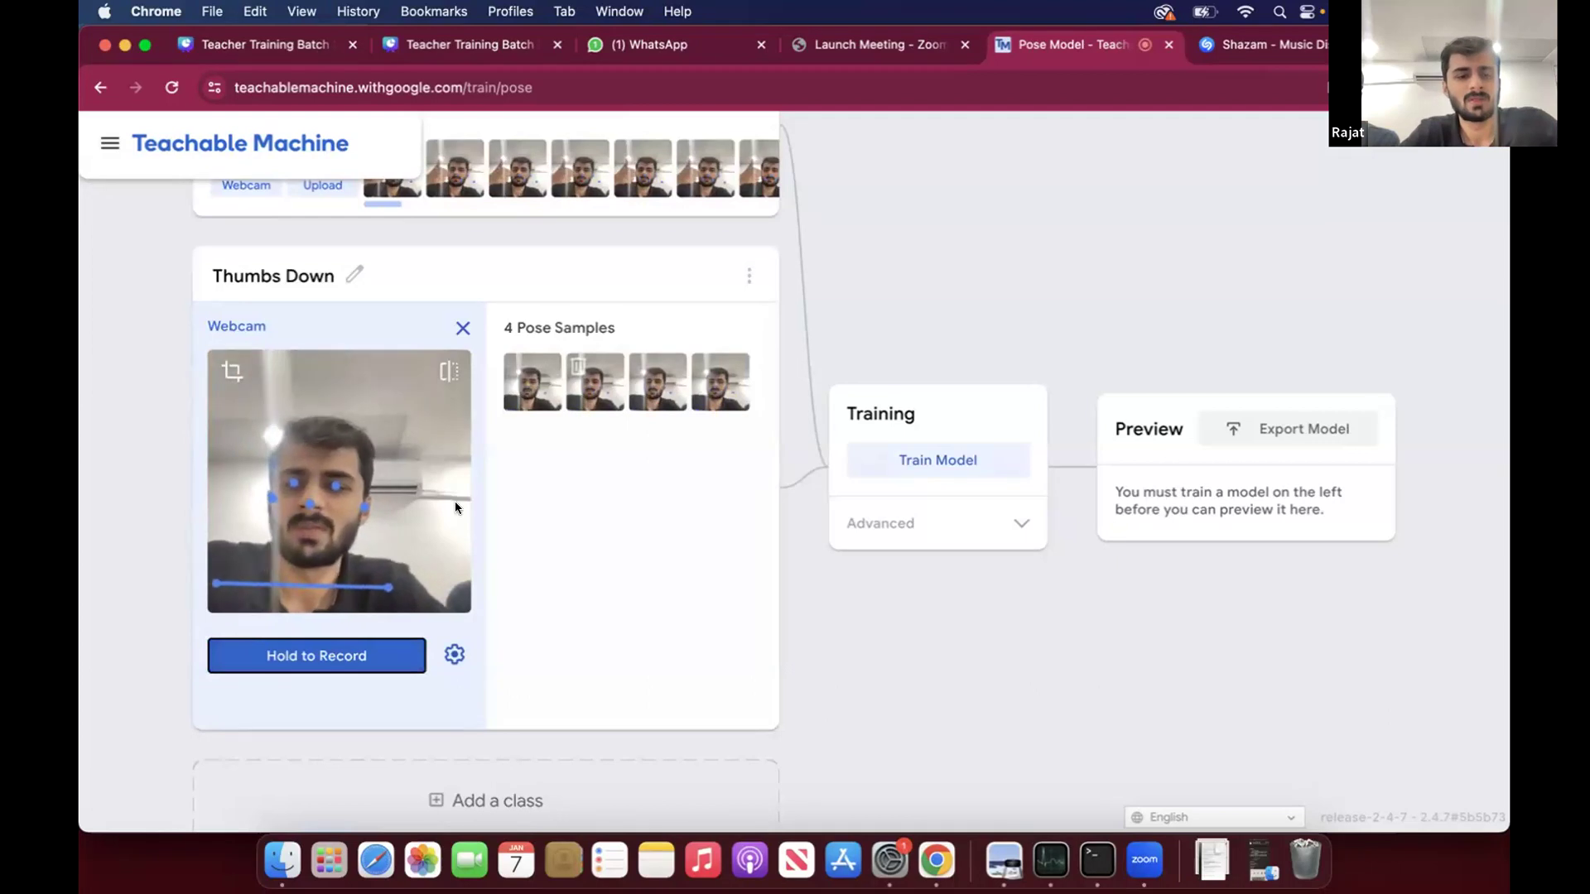
{"action": "left_click", "coordinate": [515, 366]}
{"action": "left_click", "coordinate": [516, 366]}
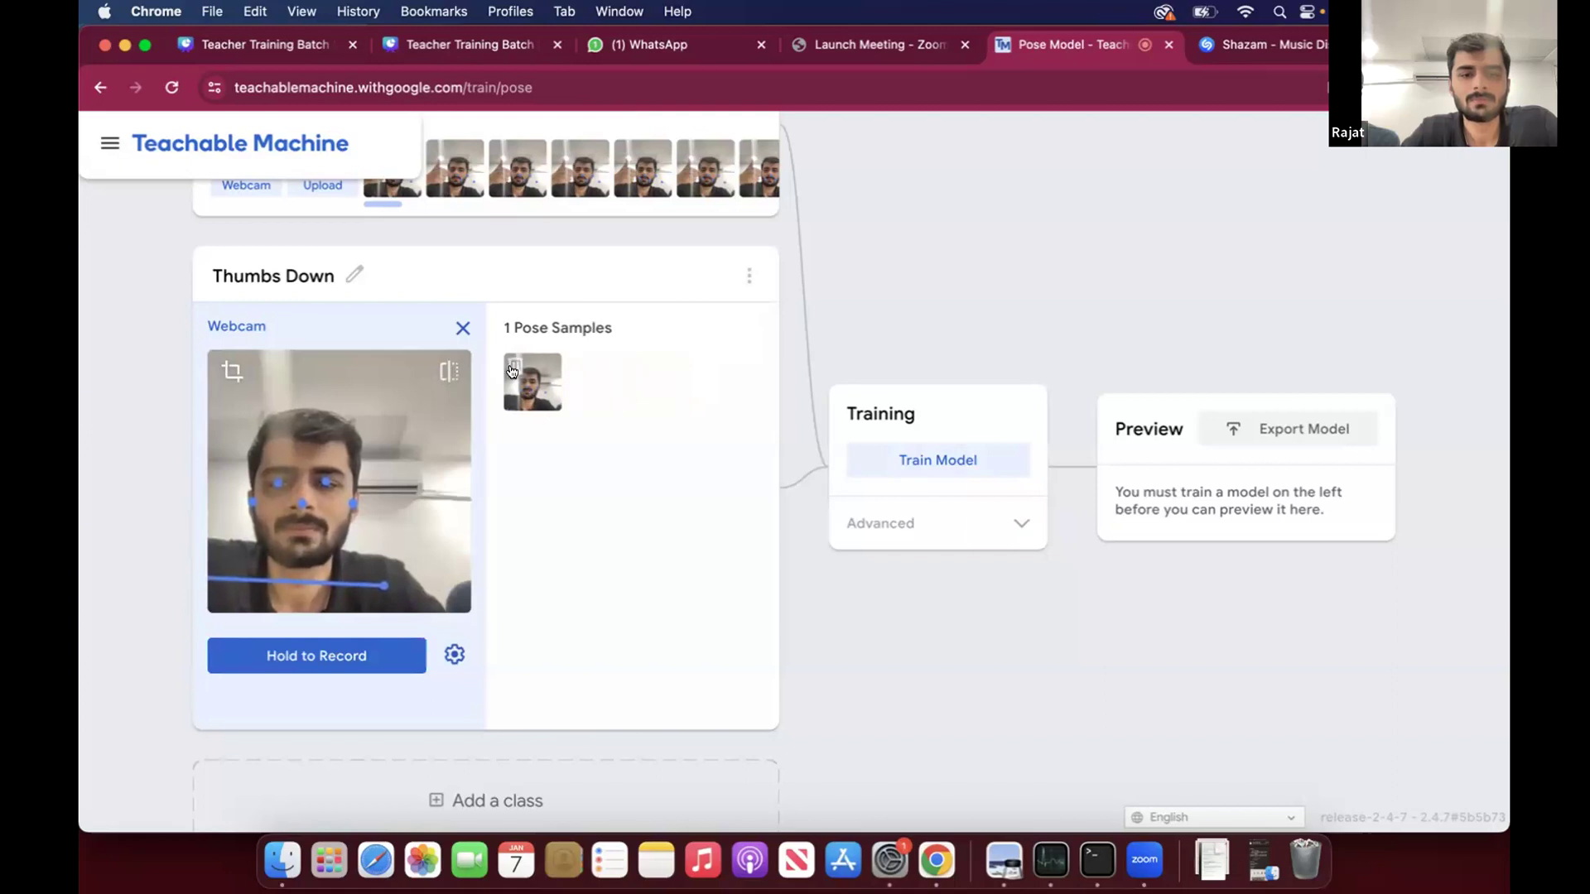
{"action": "left_click", "coordinate": [512, 362]}
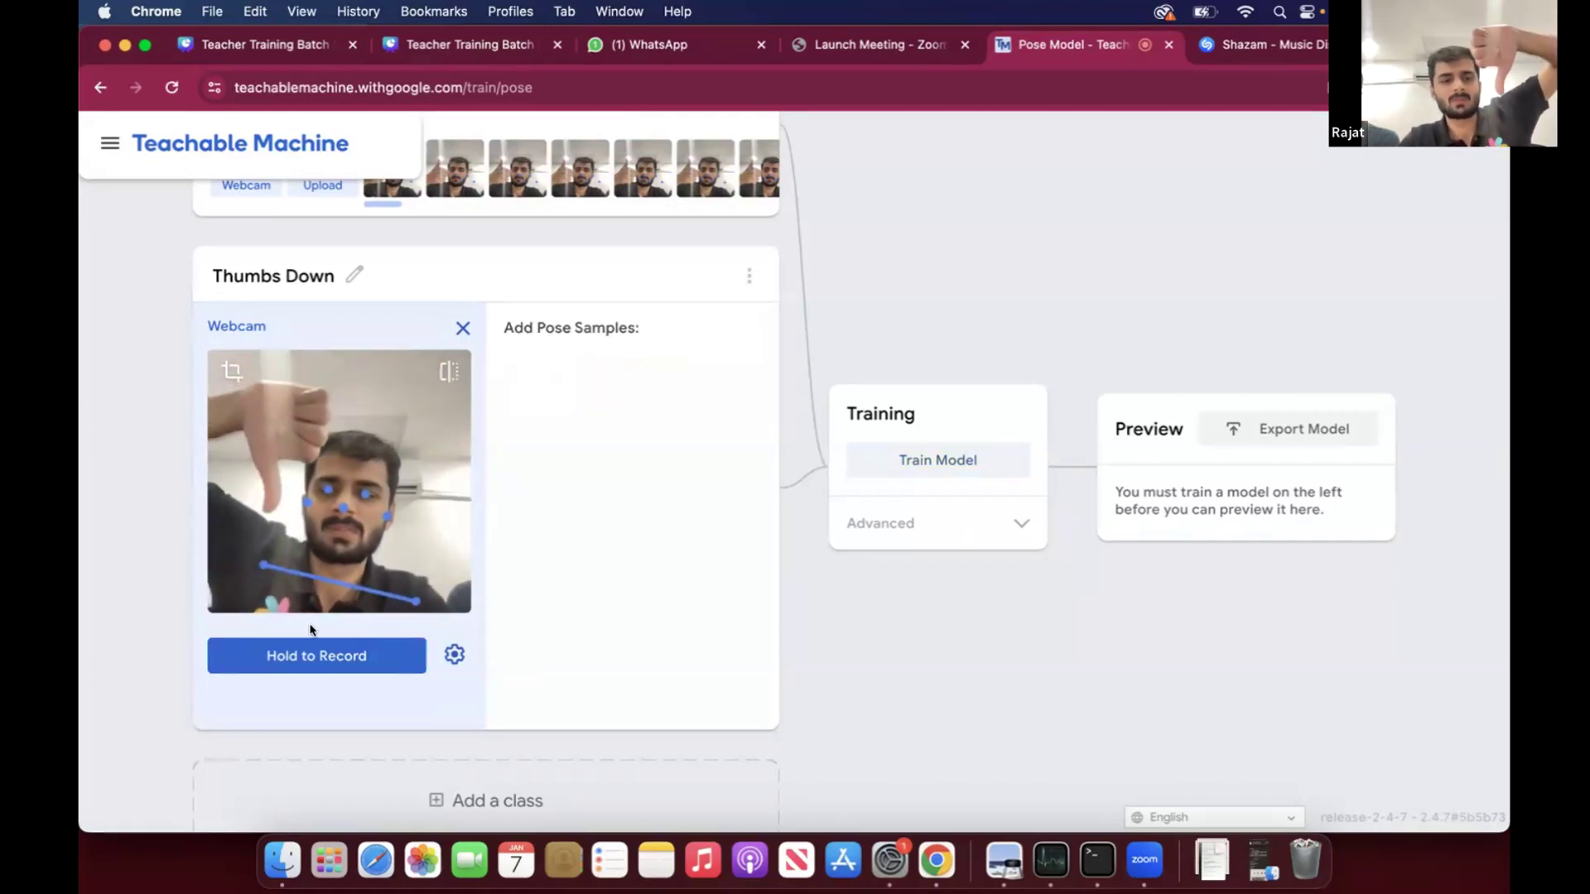
- Record about 72 thumbs-down pose samples from the webcam for the Thumbs Down class
{"action": "left_click_drag", "start_coordinate": [319, 655], "coordinate": [319, 655]}
{"action": "scroll", "coordinate": [434, 403], "scroll_direction": "up", "scroll_amount": 2}
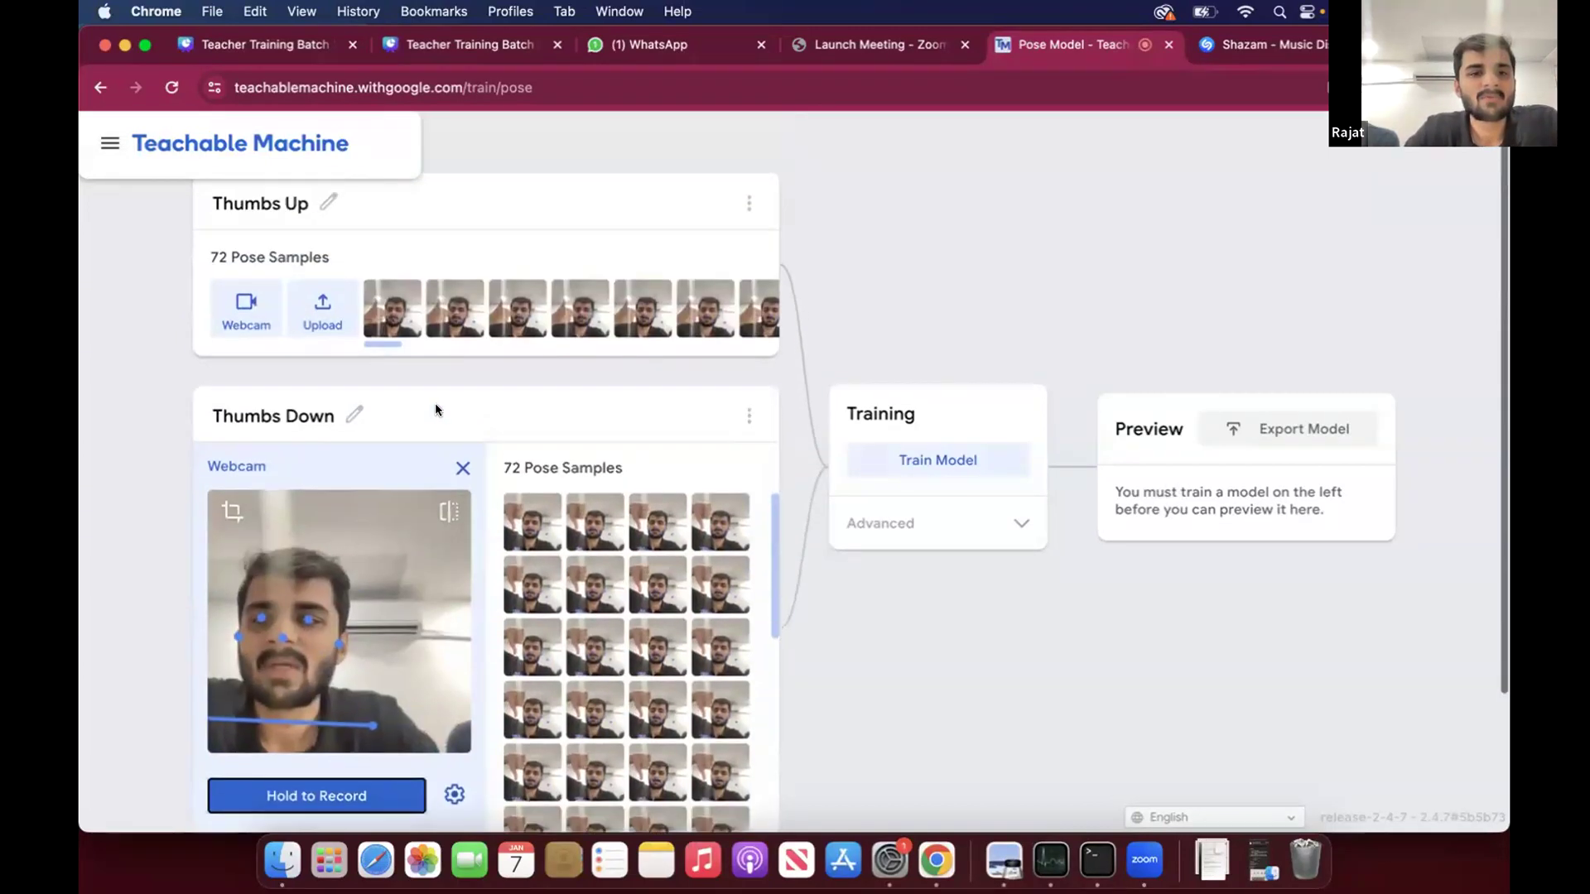
{"action": "scroll", "coordinate": [436, 408], "scroll_direction": "down", "scroll_amount": 3}
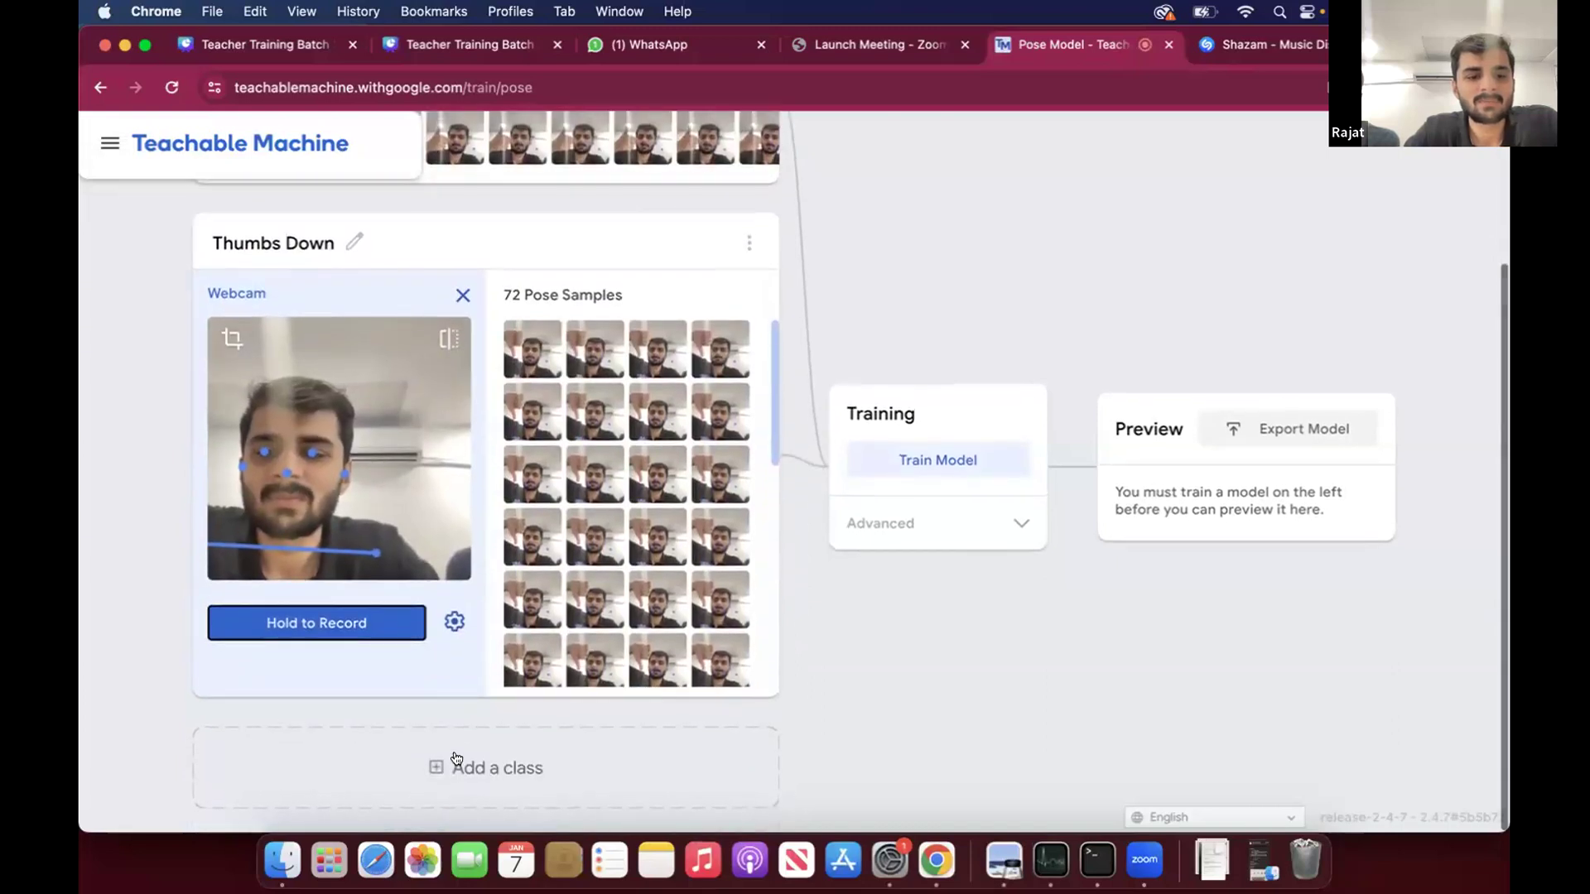
- Add a third class named Hand Up and record about 51 pose samples for it from the webcam
{"action": "left_click", "coordinate": [414, 746]}
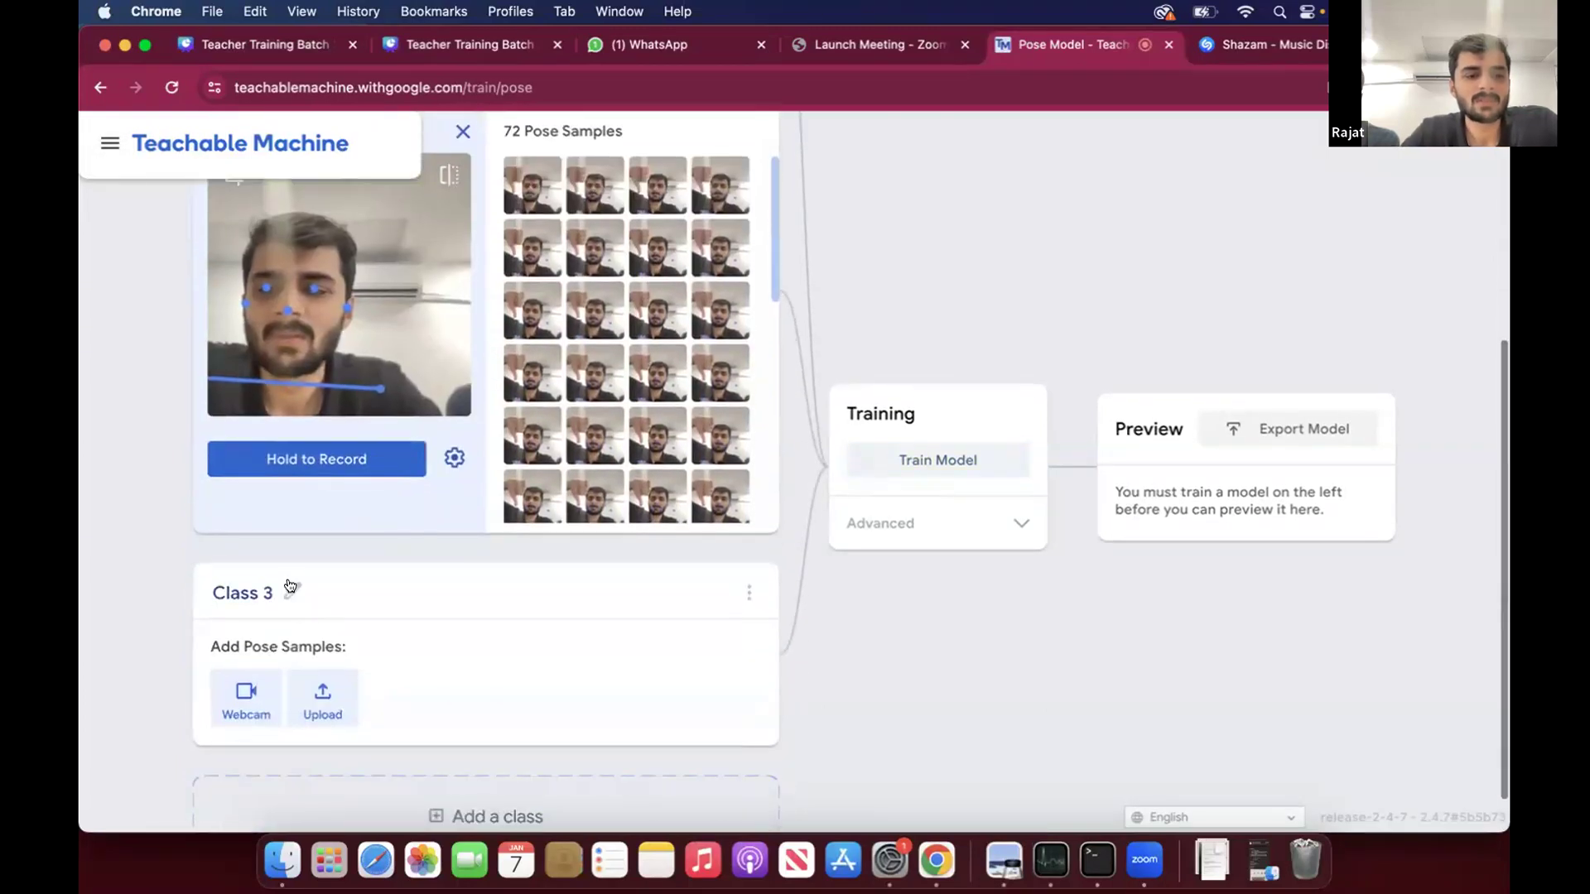
{"action": "left_click", "coordinate": [293, 591]}
{"action": "type", "text": "Hand Up"}
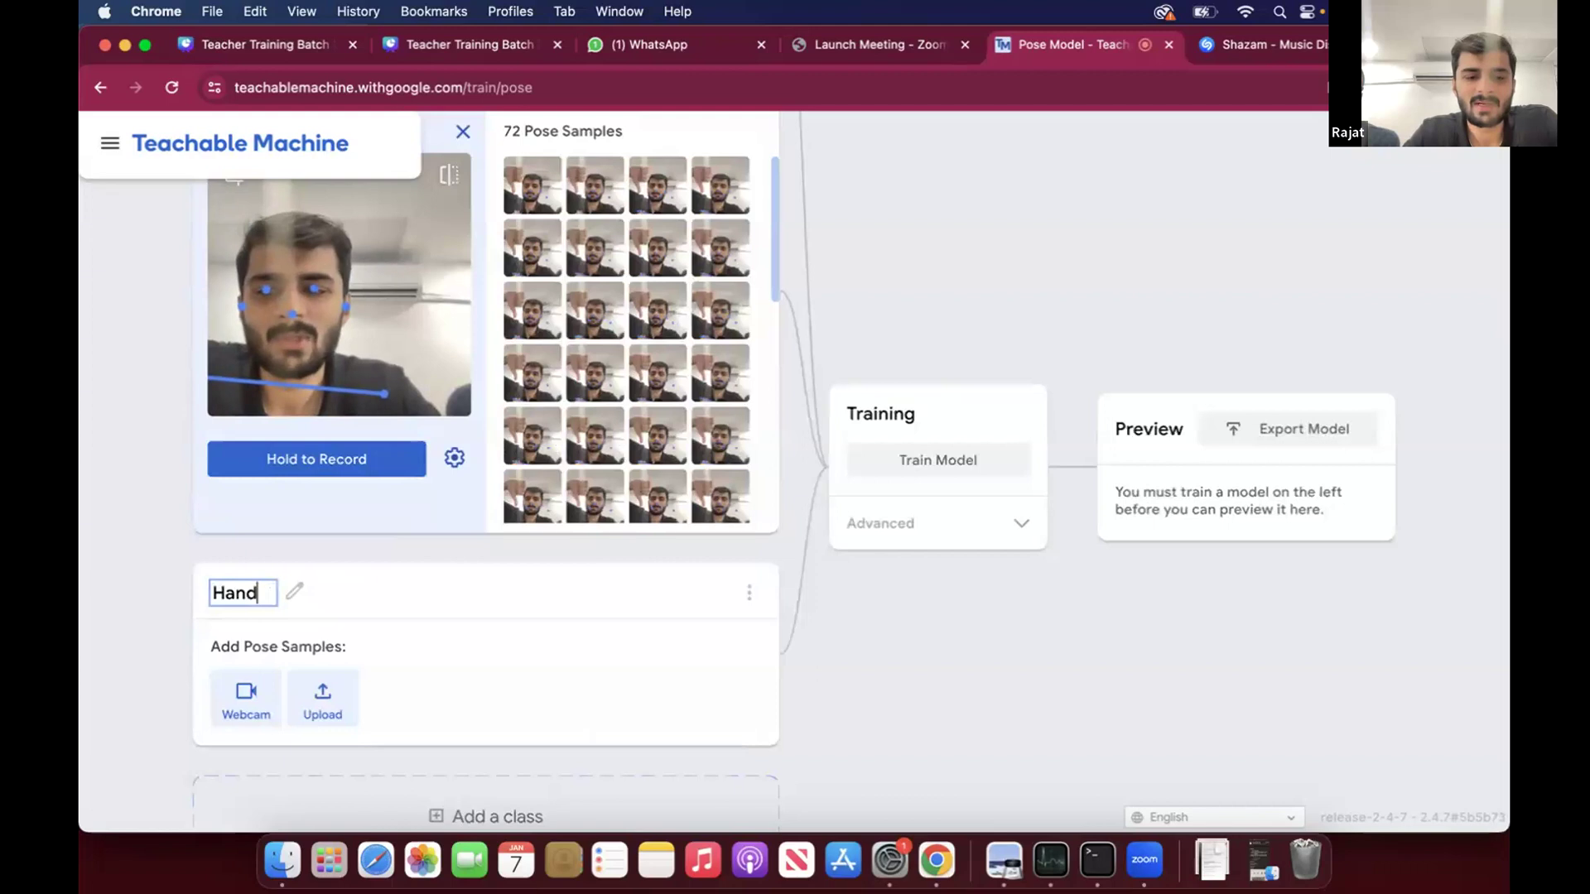
{"action": "left_click", "coordinate": [228, 688]}
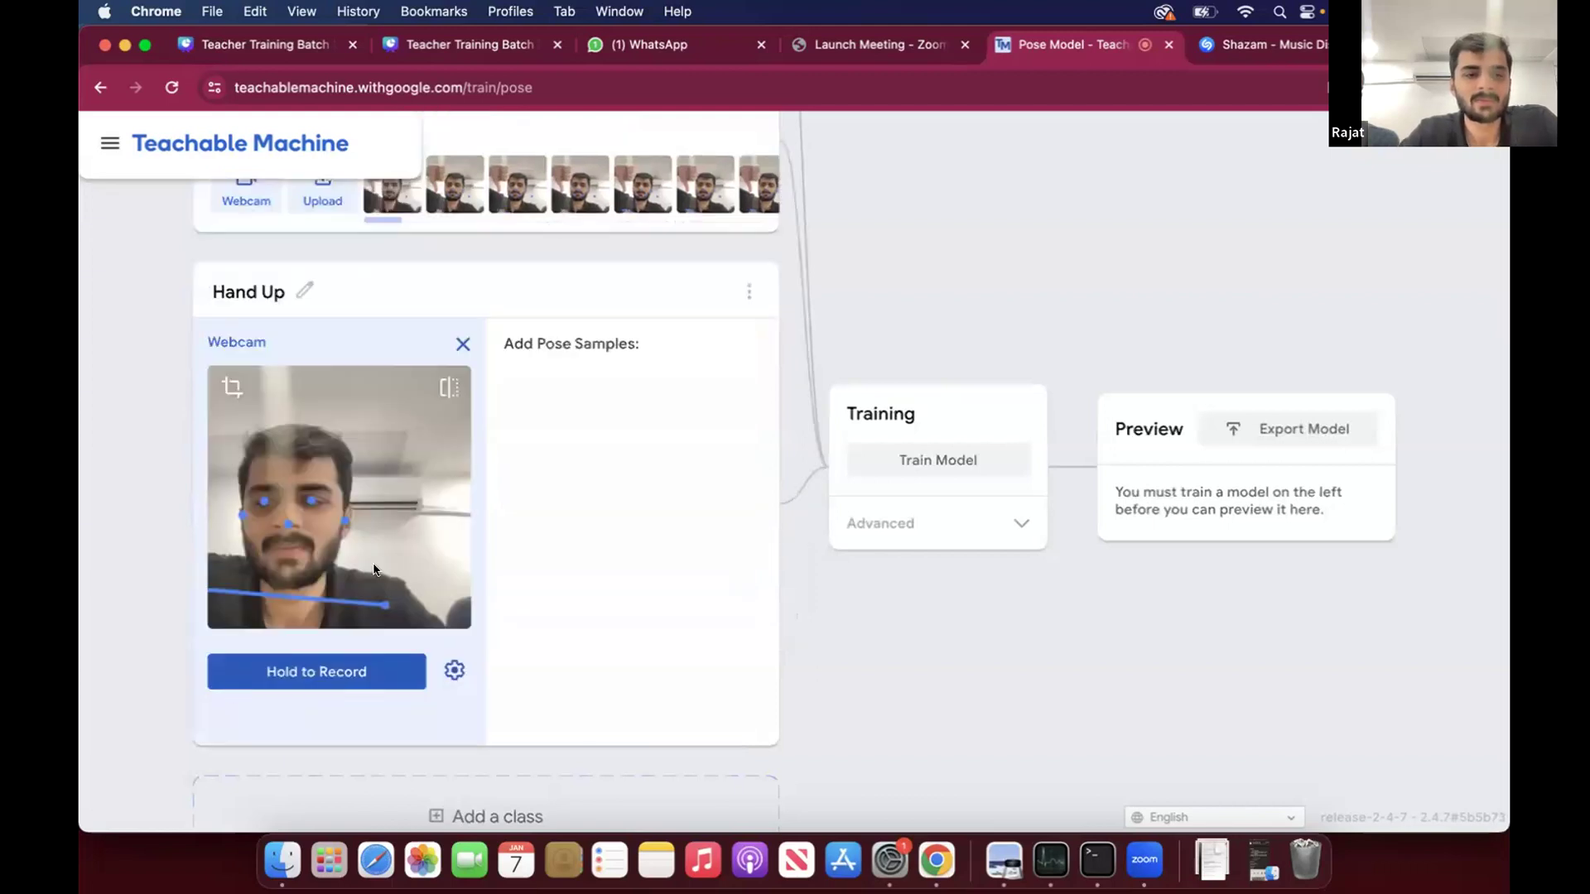
{"action": "left_click_drag", "start_coordinate": [323, 672], "coordinate": [322, 671]}
- Add a fourth class named Hand Down and record about 69 pose samples for it from the webcam
{"action": "scroll", "coordinate": [443, 747], "scroll_direction": "down", "scroll_amount": 1}
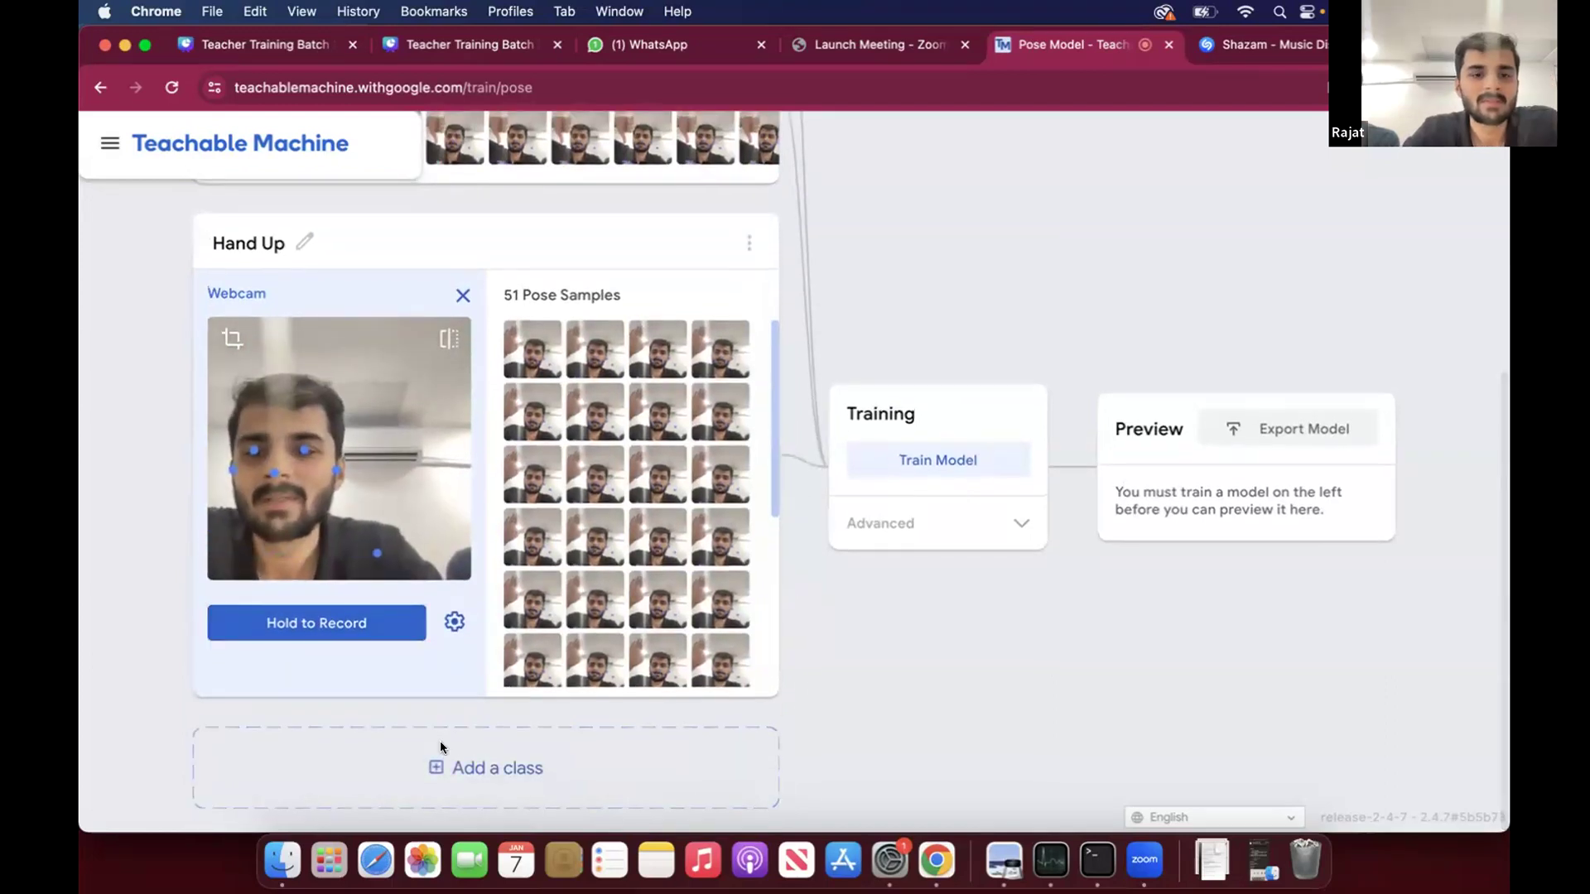
{"action": "left_click", "coordinate": [440, 740]}
{"action": "type", "text": "Hand U"}
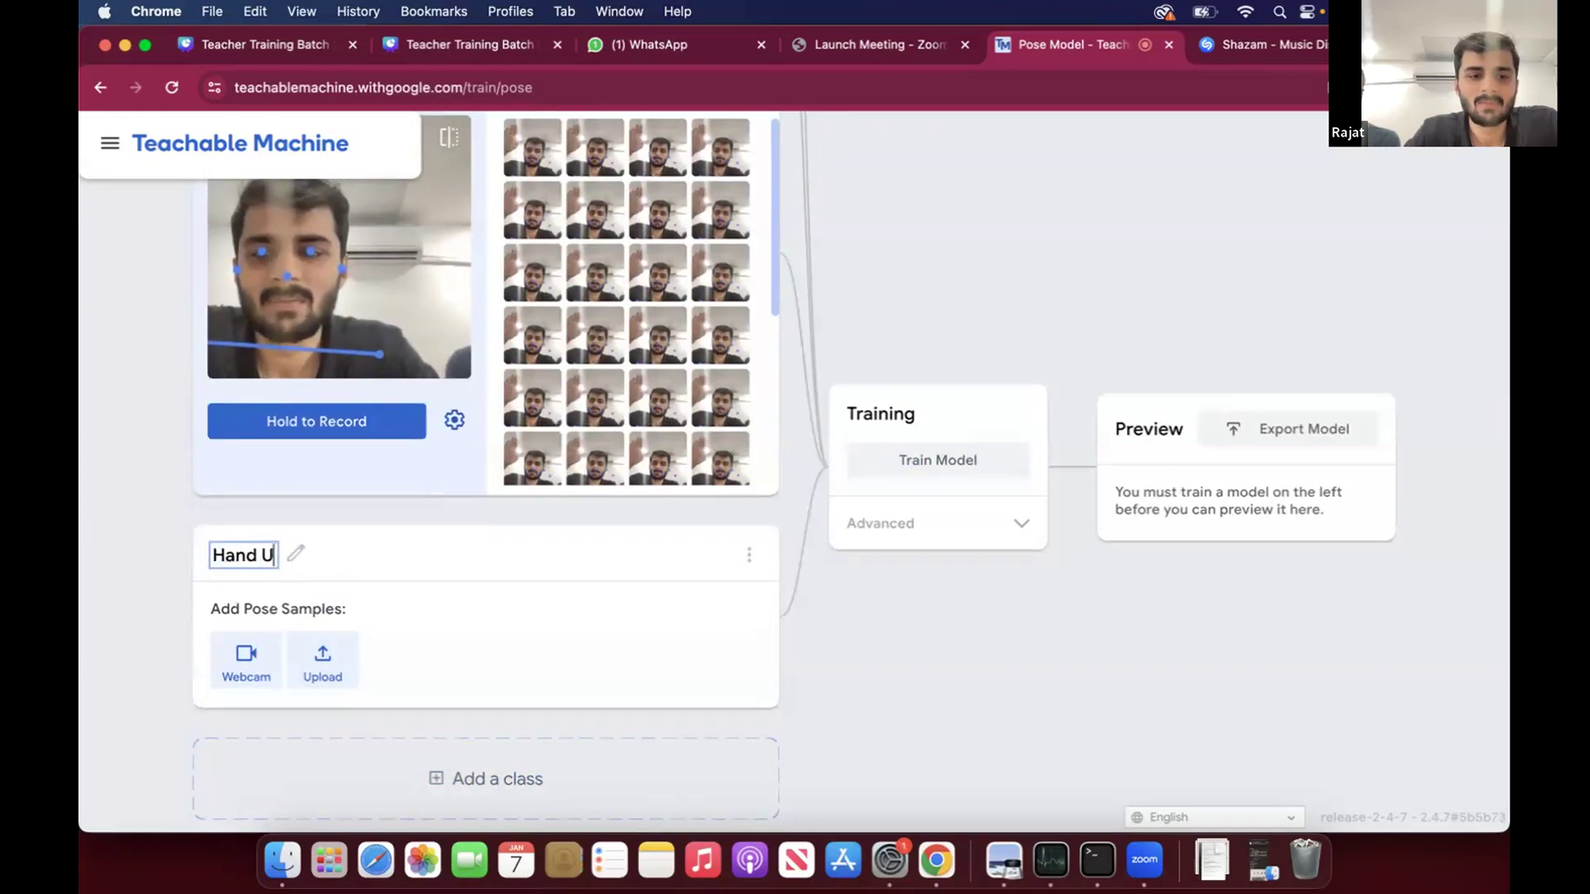
{"action": "key", "text": "BackSpace"}
{"action": "type", "text": "Down"}
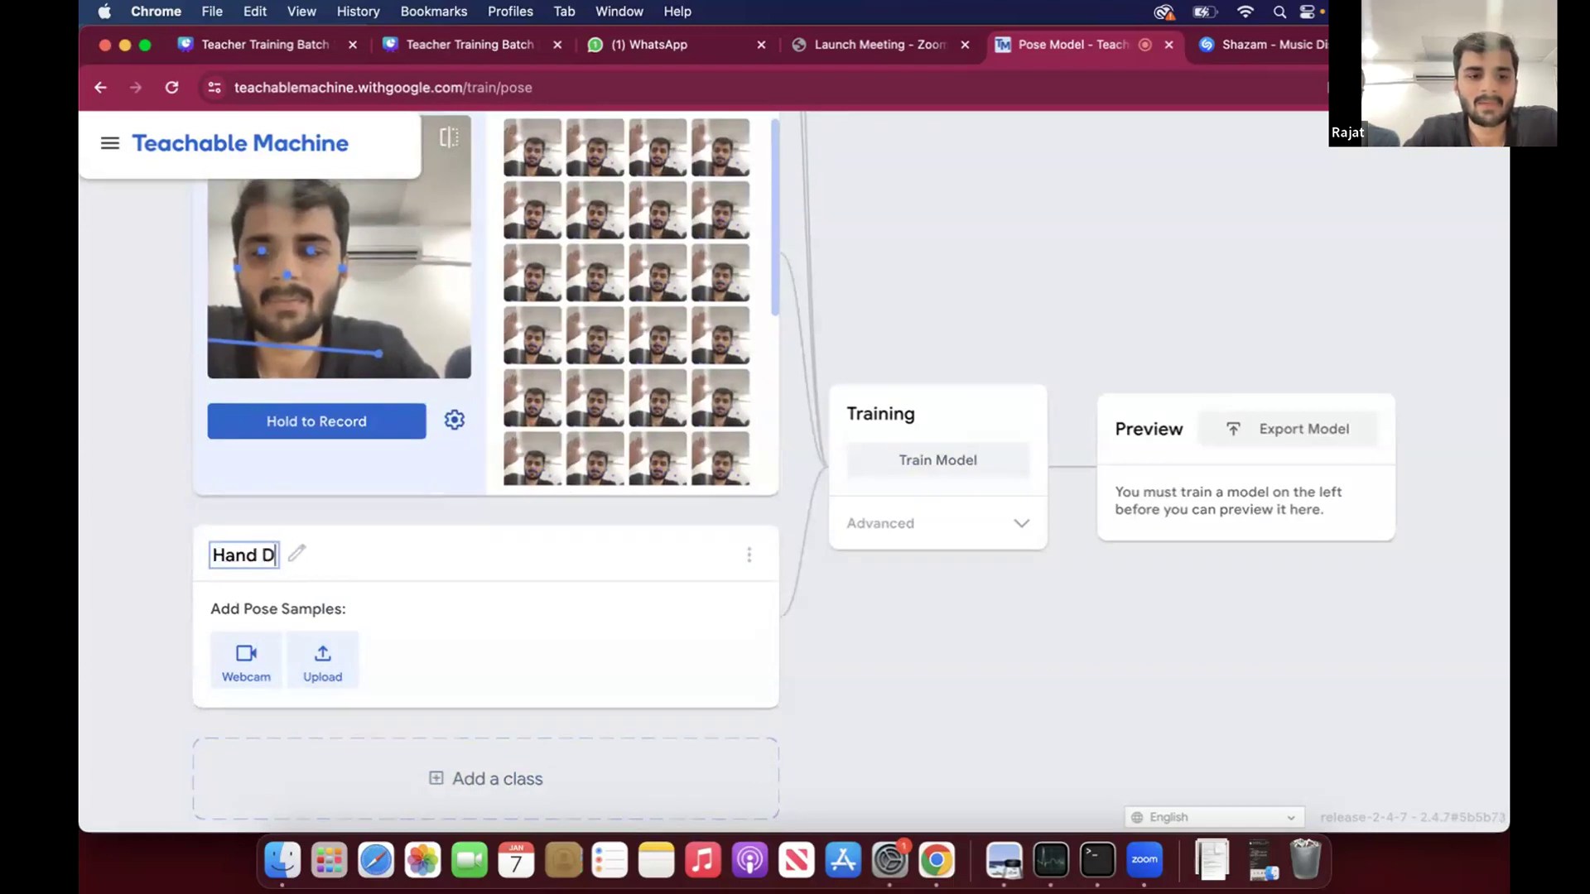
{"action": "left_click", "coordinate": [255, 654]}
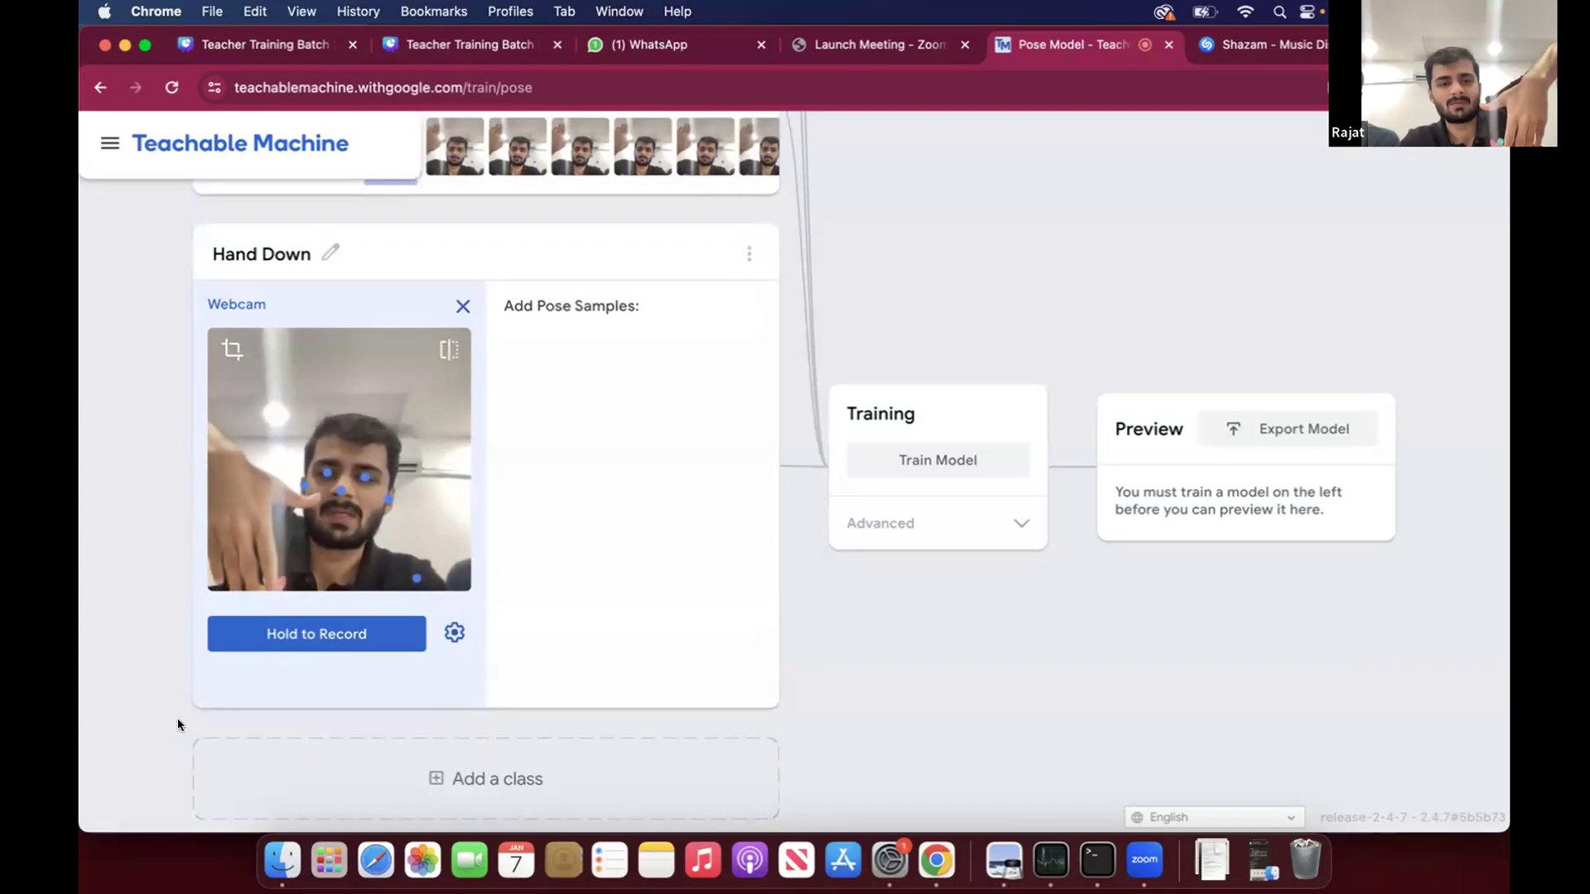
{"action": "left_click_drag", "start_coordinate": [302, 634], "coordinate": [302, 634]}
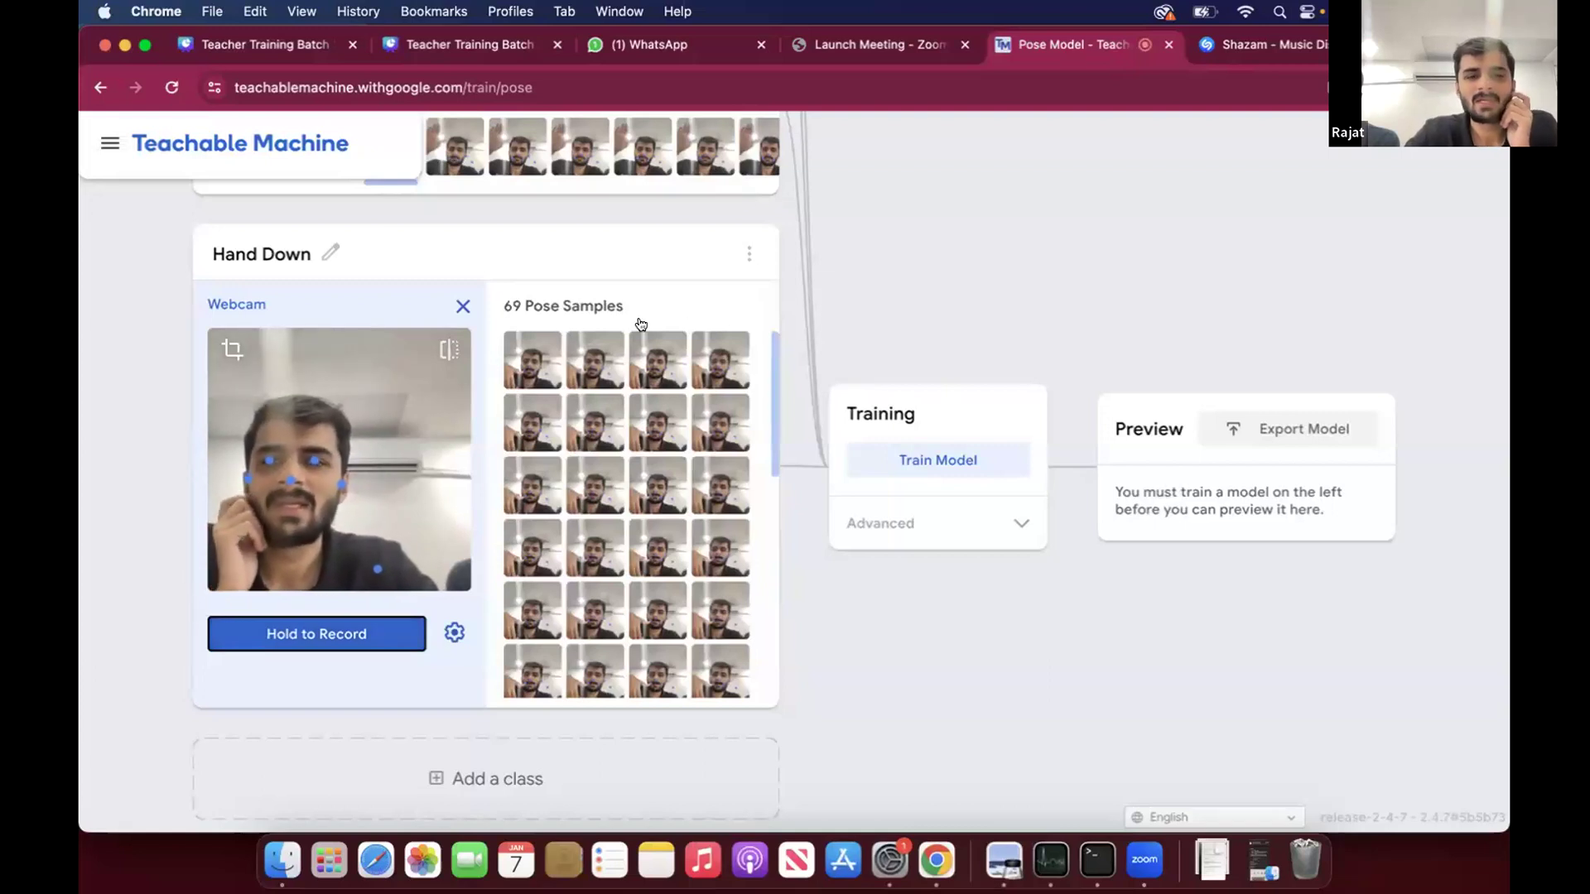
- Review the recorded samples of the four pose classes and start training the pose model
{"action": "scroll", "coordinate": [640, 325], "scroll_direction": "up", "scroll_amount": 5}
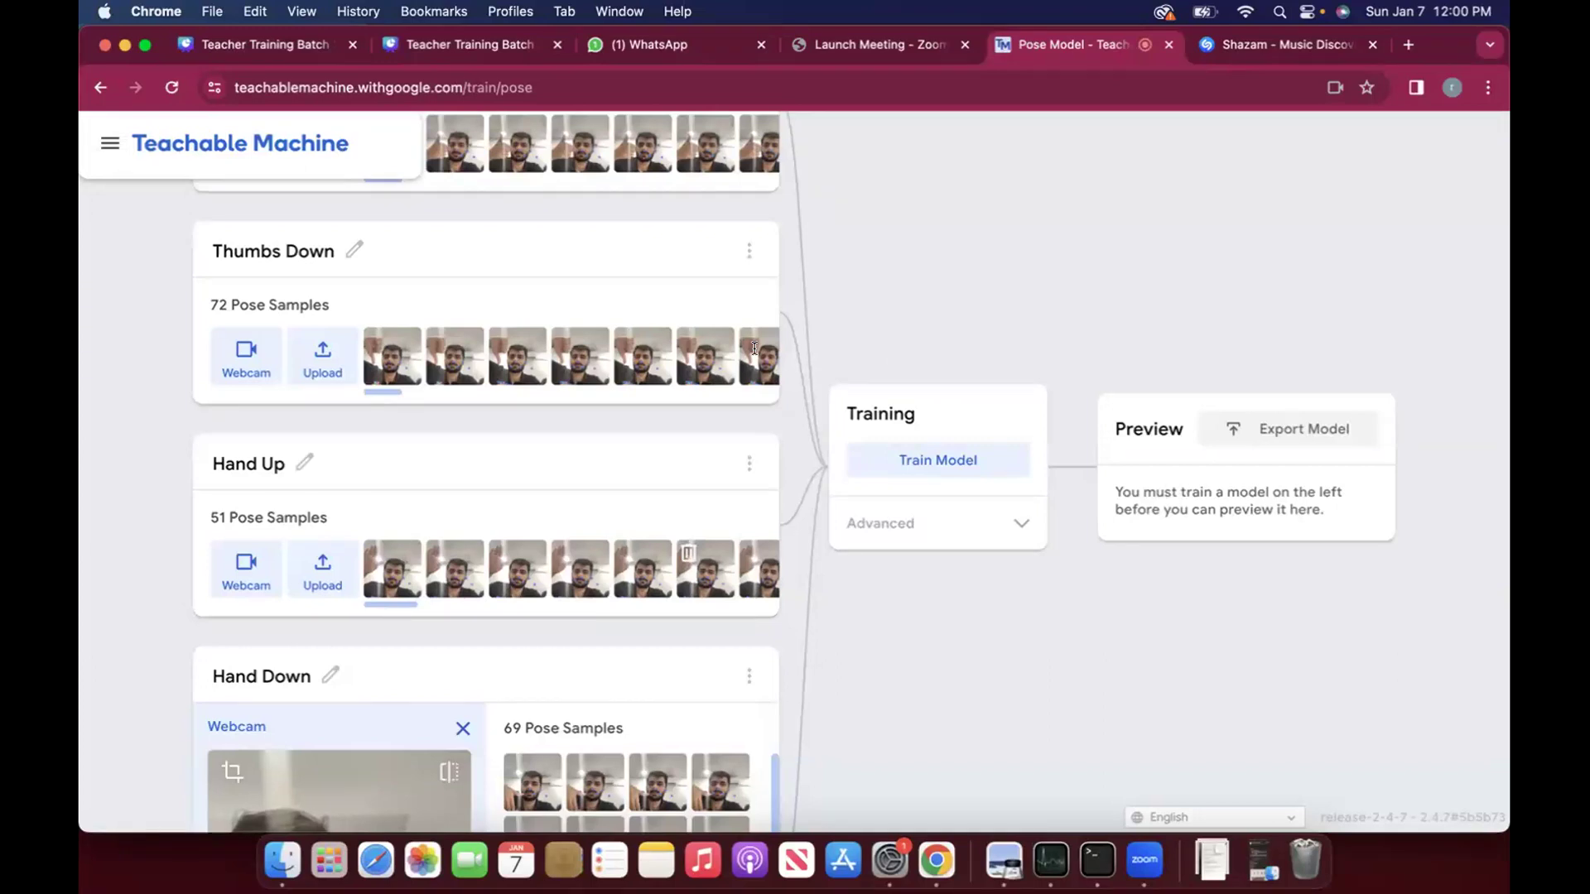
{"action": "key", "text": "XF86AudioRaiseVolume"}
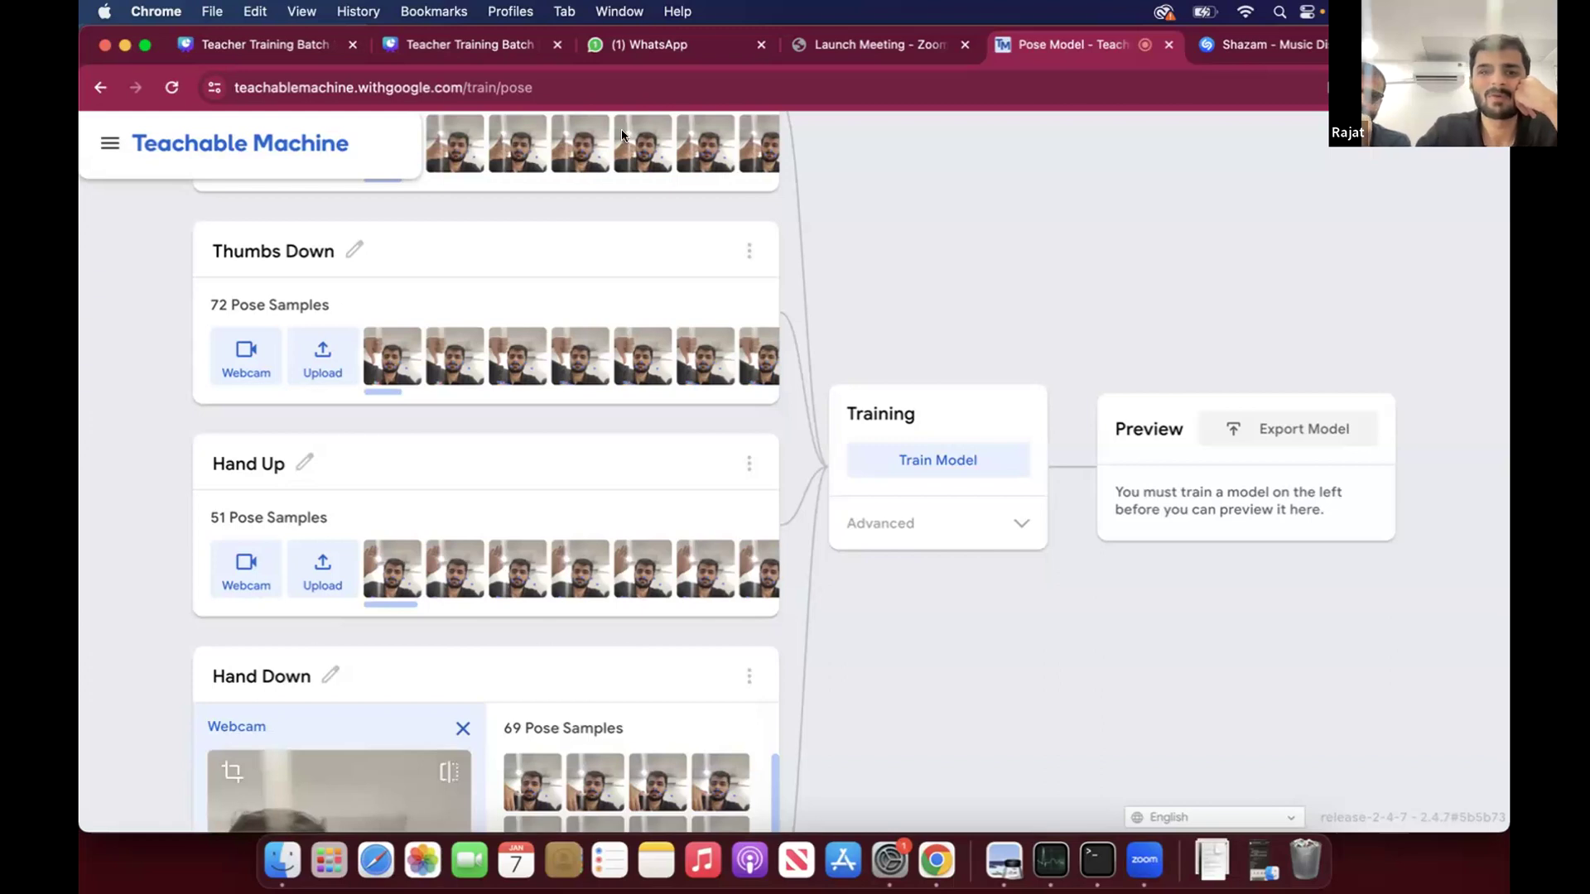
{"action": "scroll", "coordinate": [628, 323], "scroll_direction": "up", "scroll_amount": 3}
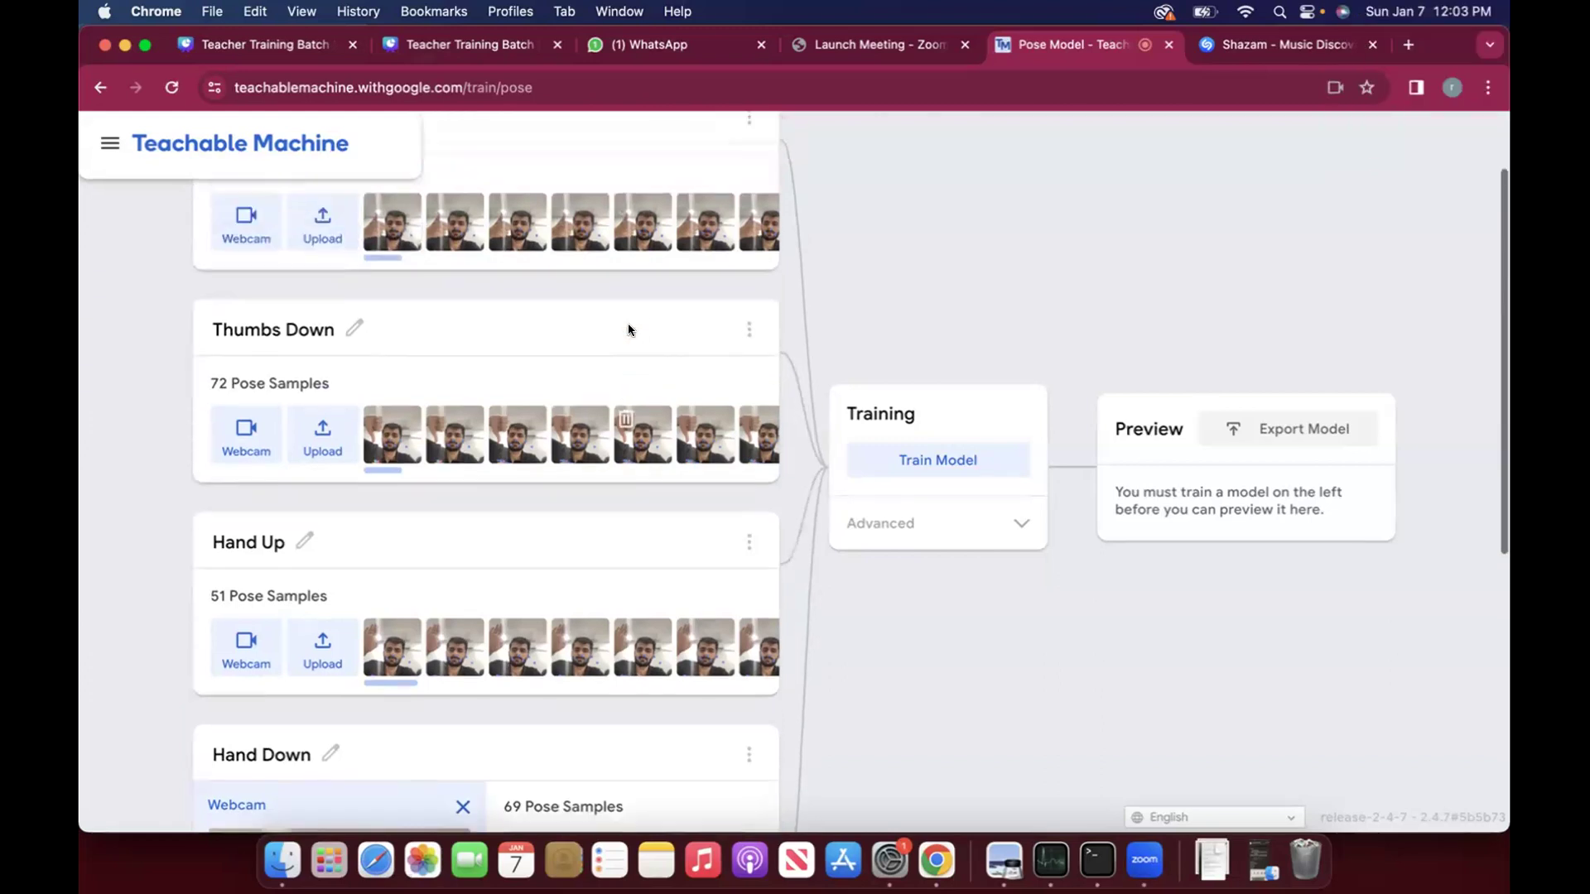
{"action": "scroll", "coordinate": [646, 450], "scroll_direction": "down", "scroll_amount": 5}
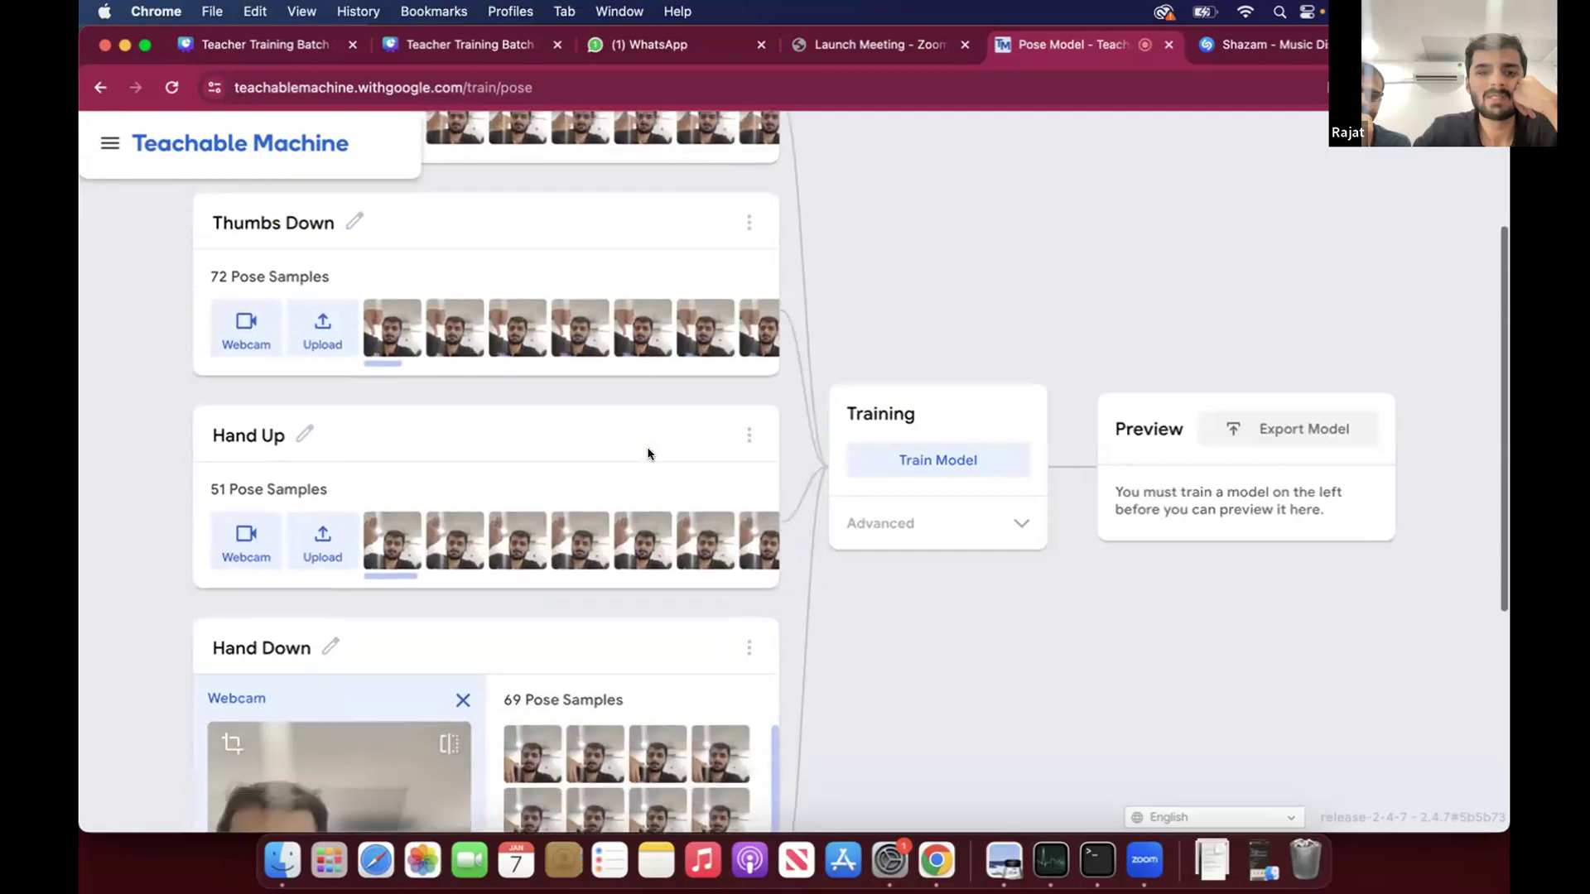
{"action": "scroll", "coordinate": [563, 365], "scroll_direction": "down", "scroll_amount": 2}
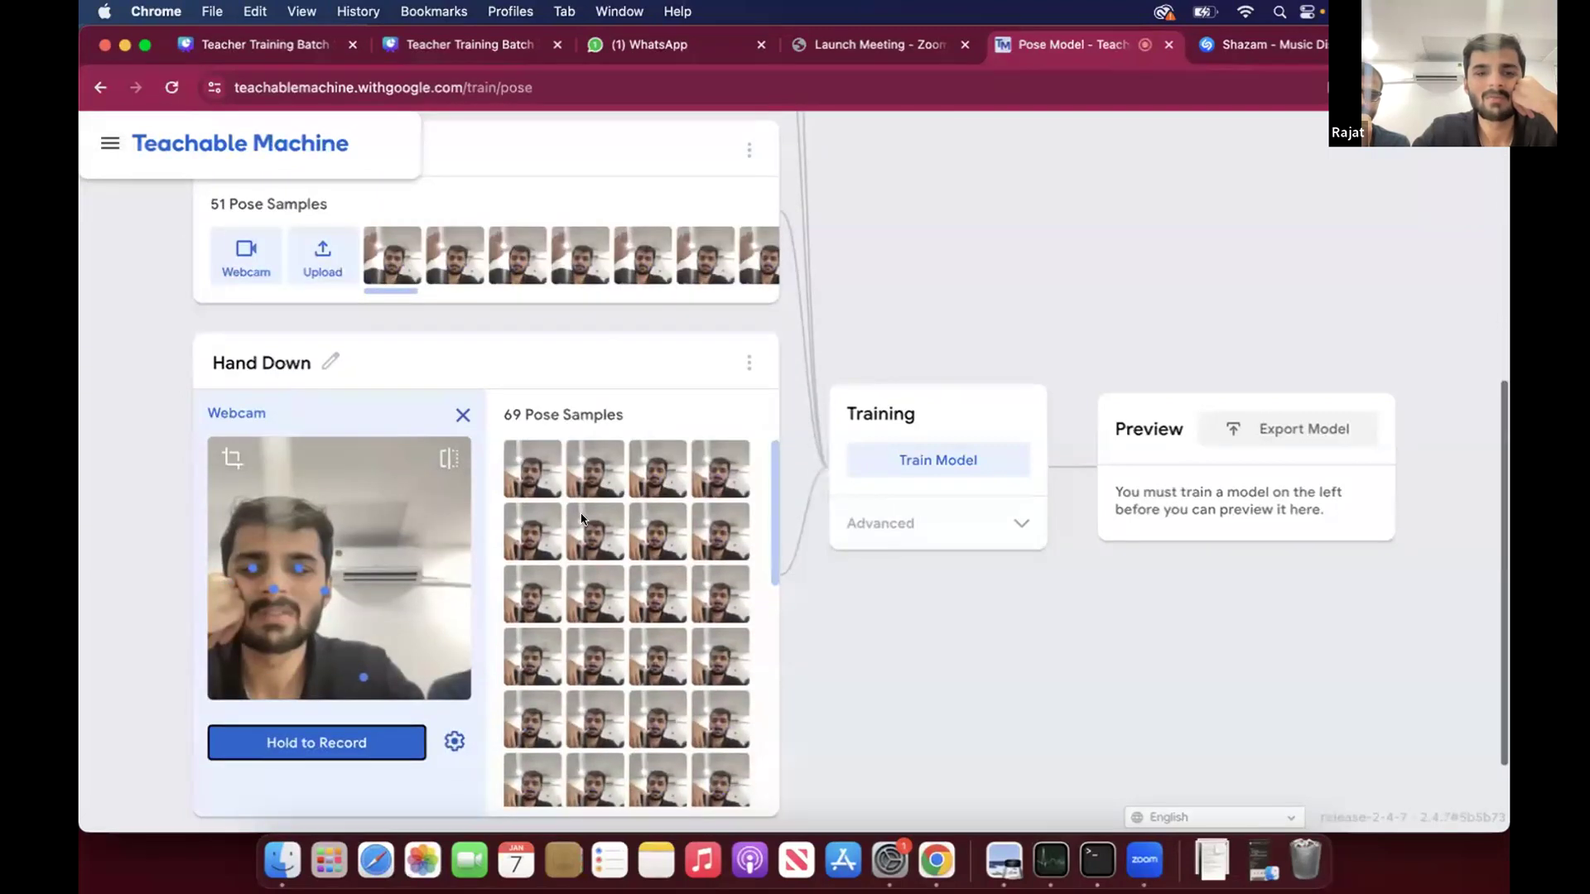
{"action": "scroll", "coordinate": [559, 360], "scroll_direction": "up", "scroll_amount": 3}
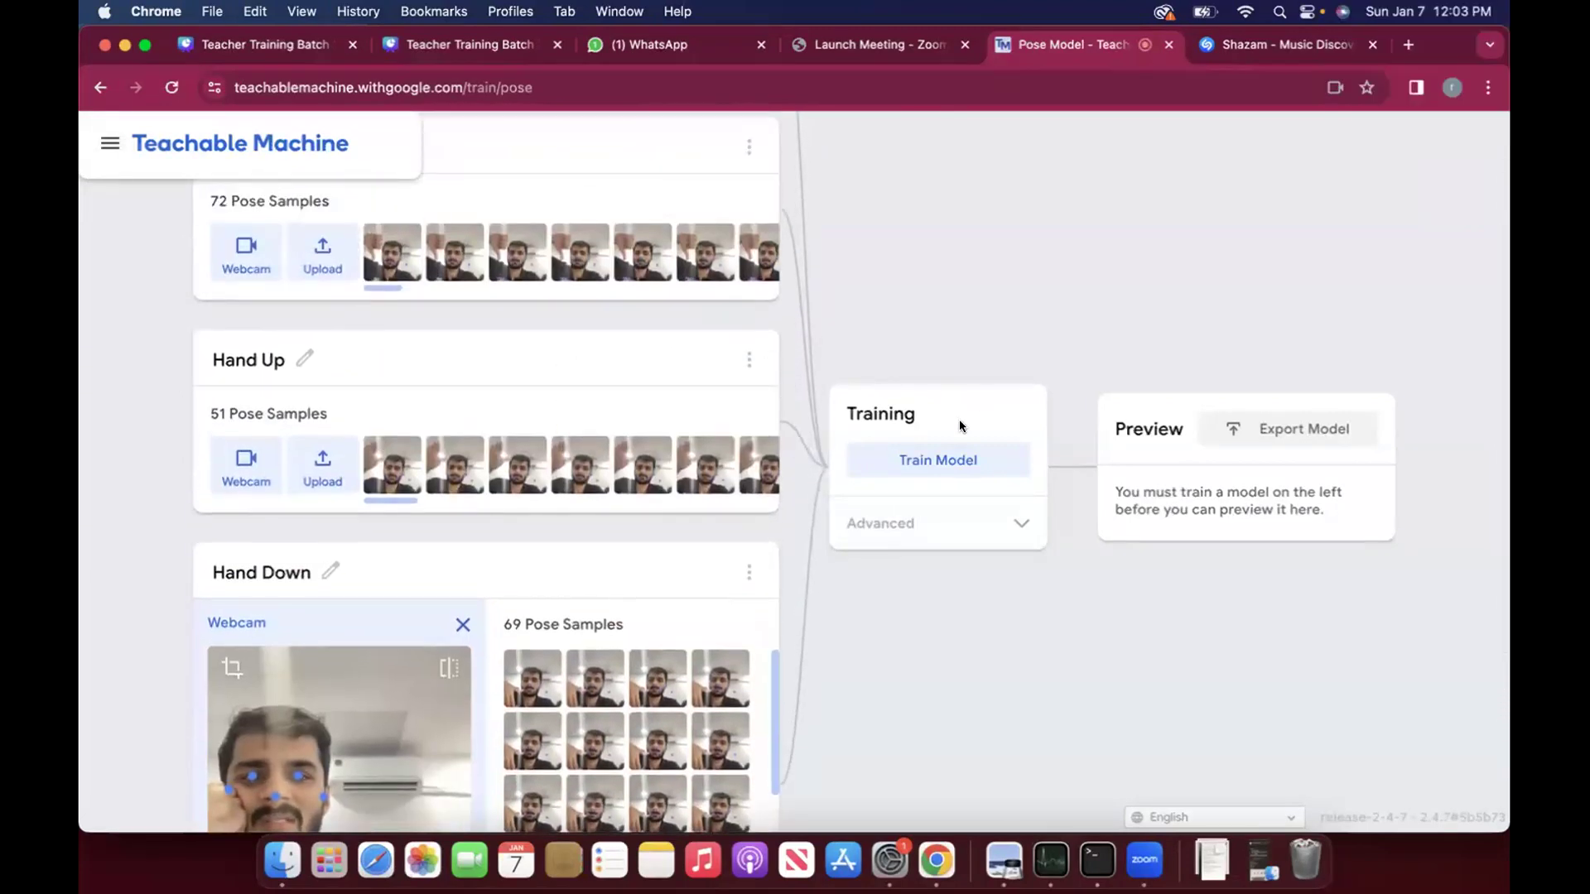
{"action": "left_click", "coordinate": [941, 458]}
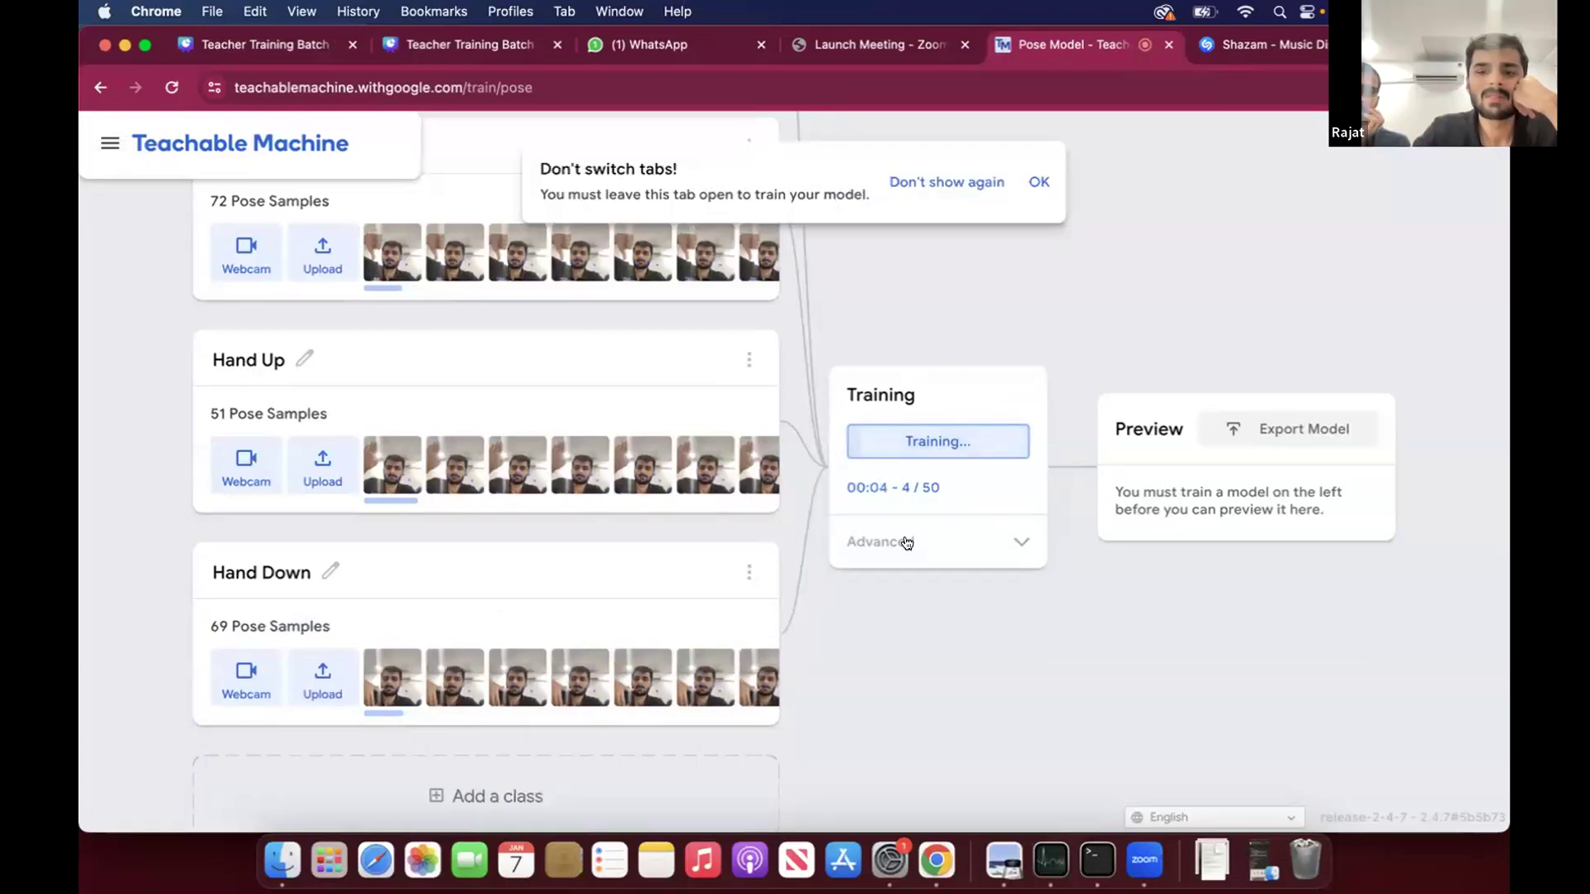
- Expand the advanced training settings and dismiss the notice about switching tabs
{"action": "left_click", "coordinate": [1014, 543]}
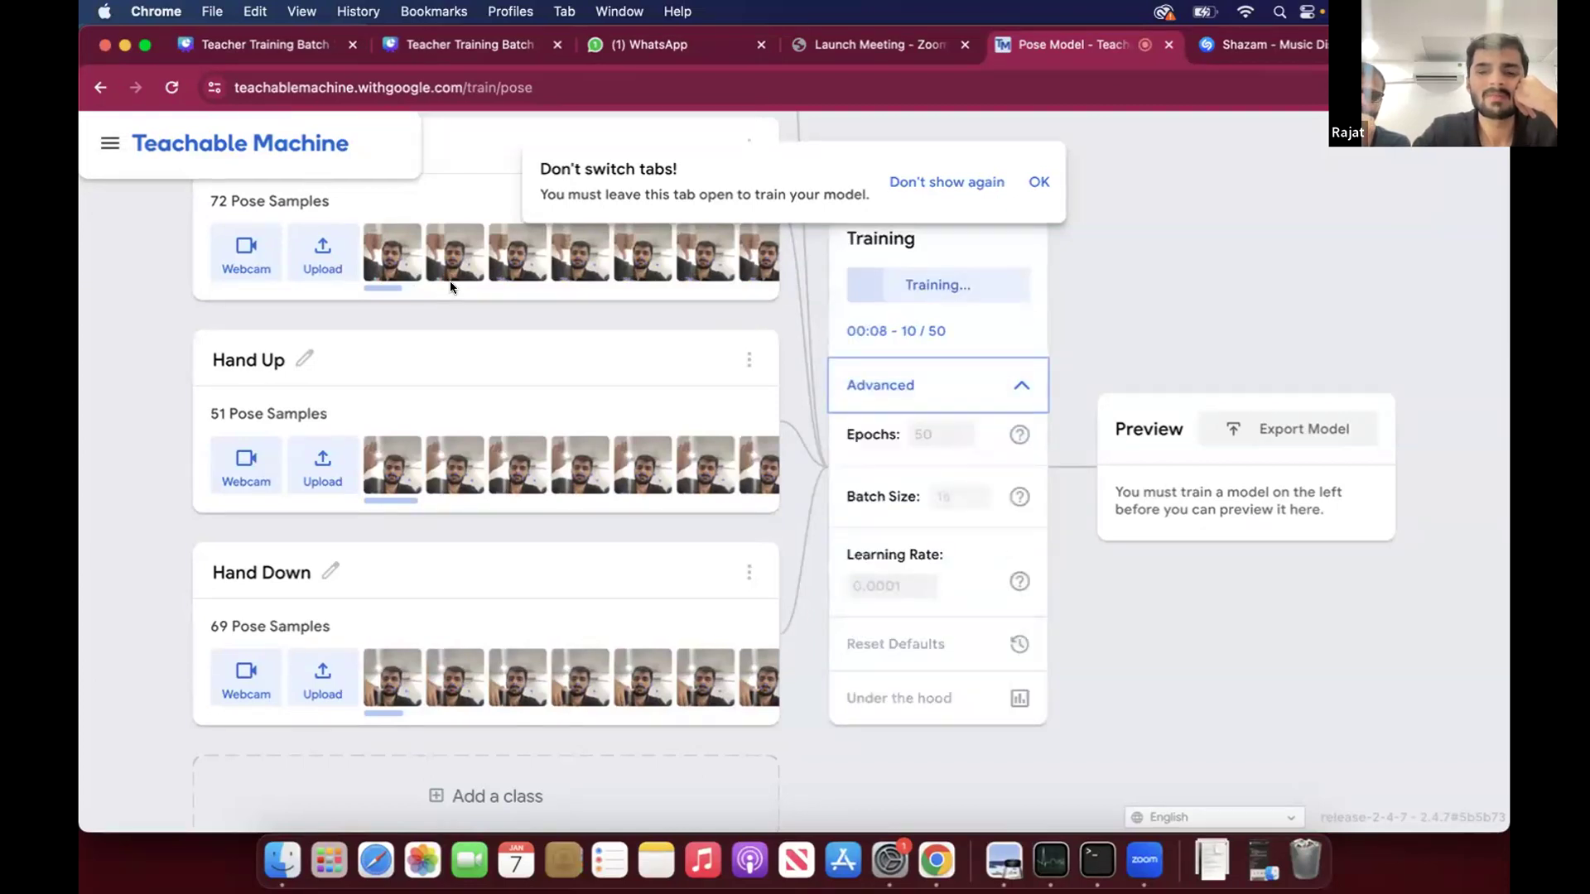
{"action": "scroll", "coordinate": [450, 280], "scroll_direction": "up", "scroll_amount": 4}
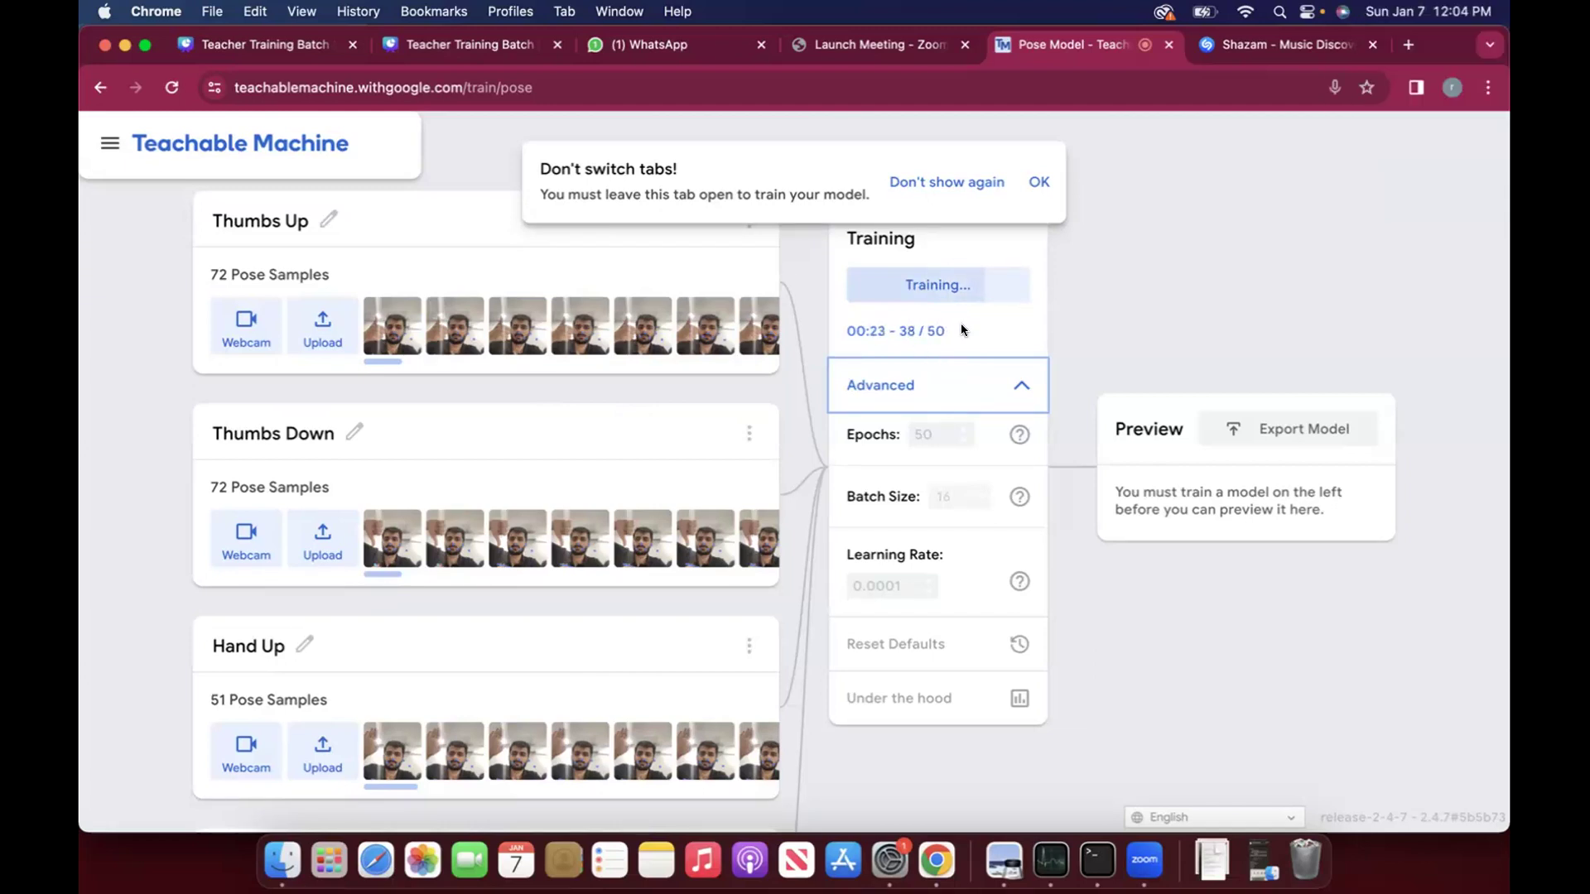
{"action": "left_click", "coordinate": [1039, 183]}
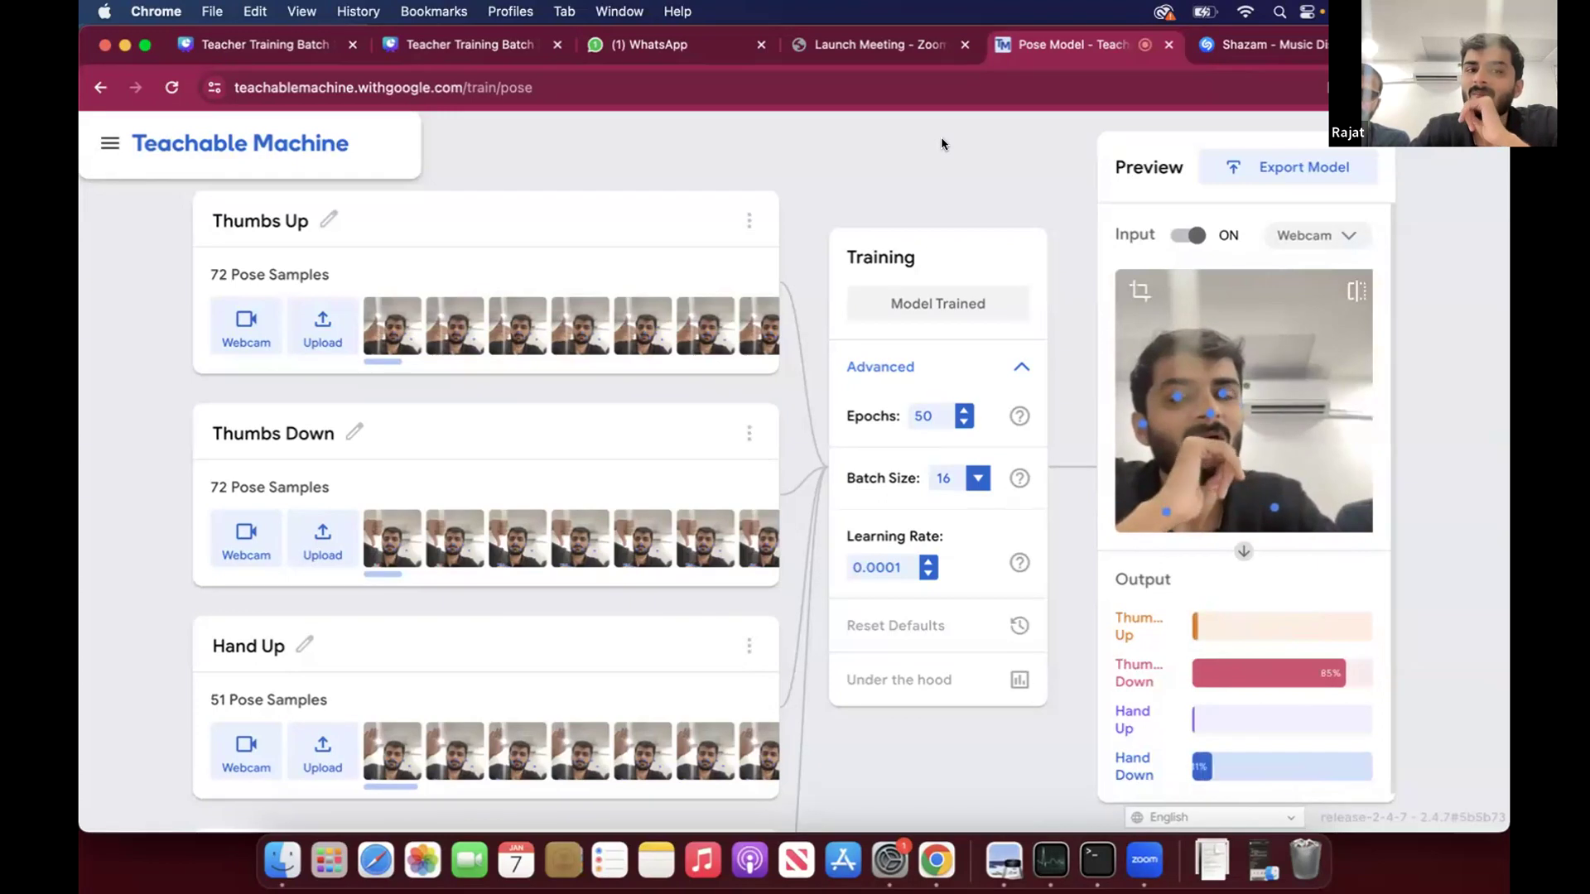
- Leave the trained pose model and go back to the New Project page
{"action": "left_click", "coordinate": [99, 87]}
{"action": "left_click", "coordinate": [953, 211]}
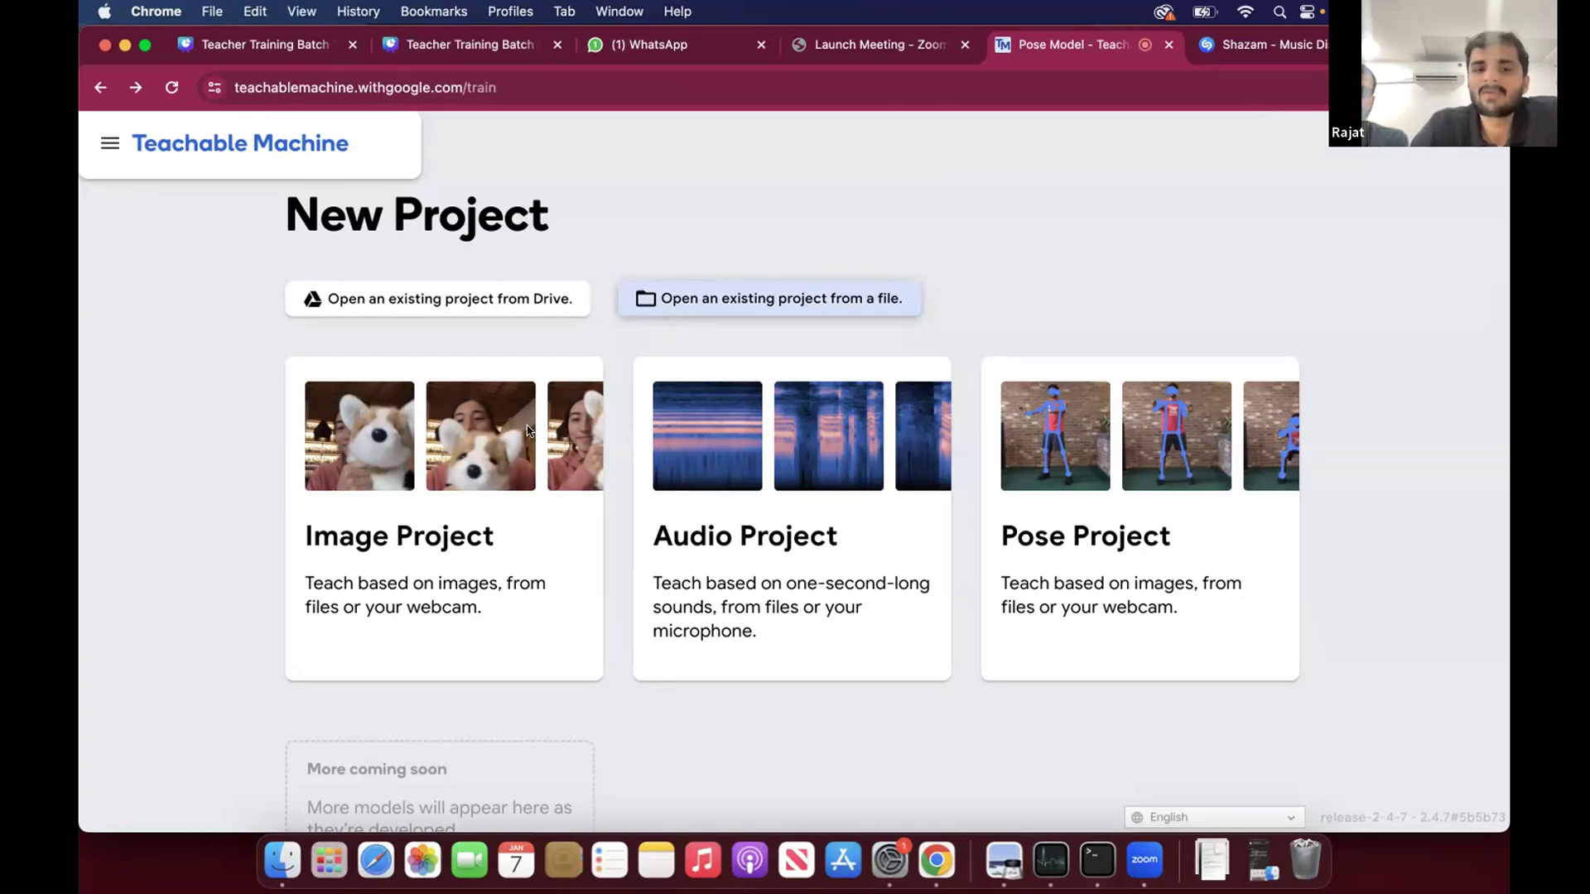
- Open a new image project and return to the project type selection
{"action": "left_click", "coordinate": [579, 422]}
{"action": "left_click", "coordinate": [579, 422]}
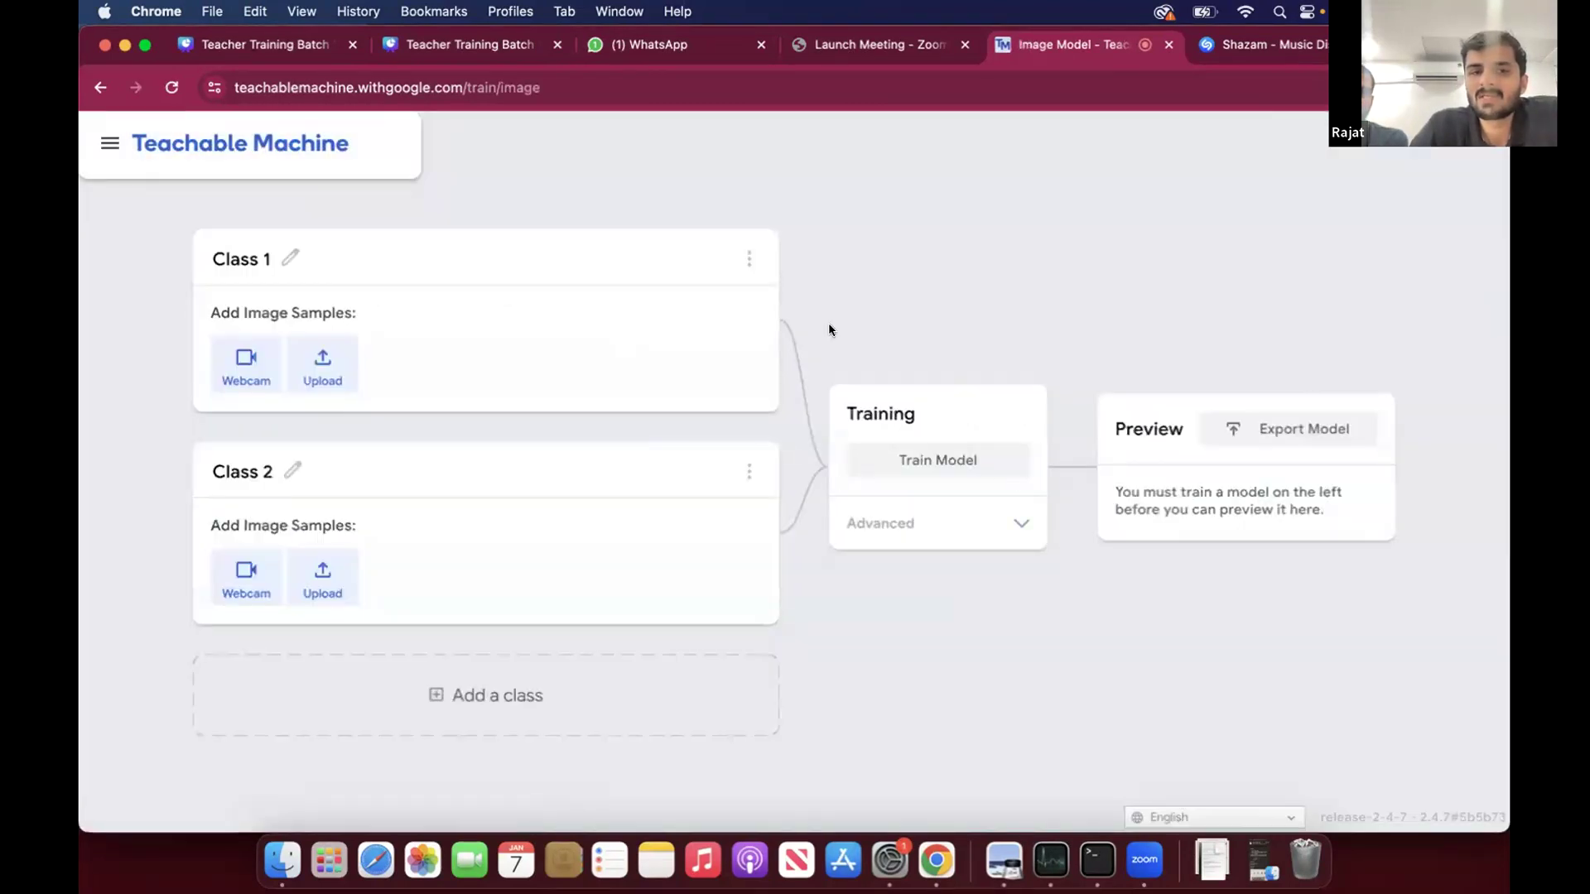
{"action": "left_click", "coordinate": [100, 87]}
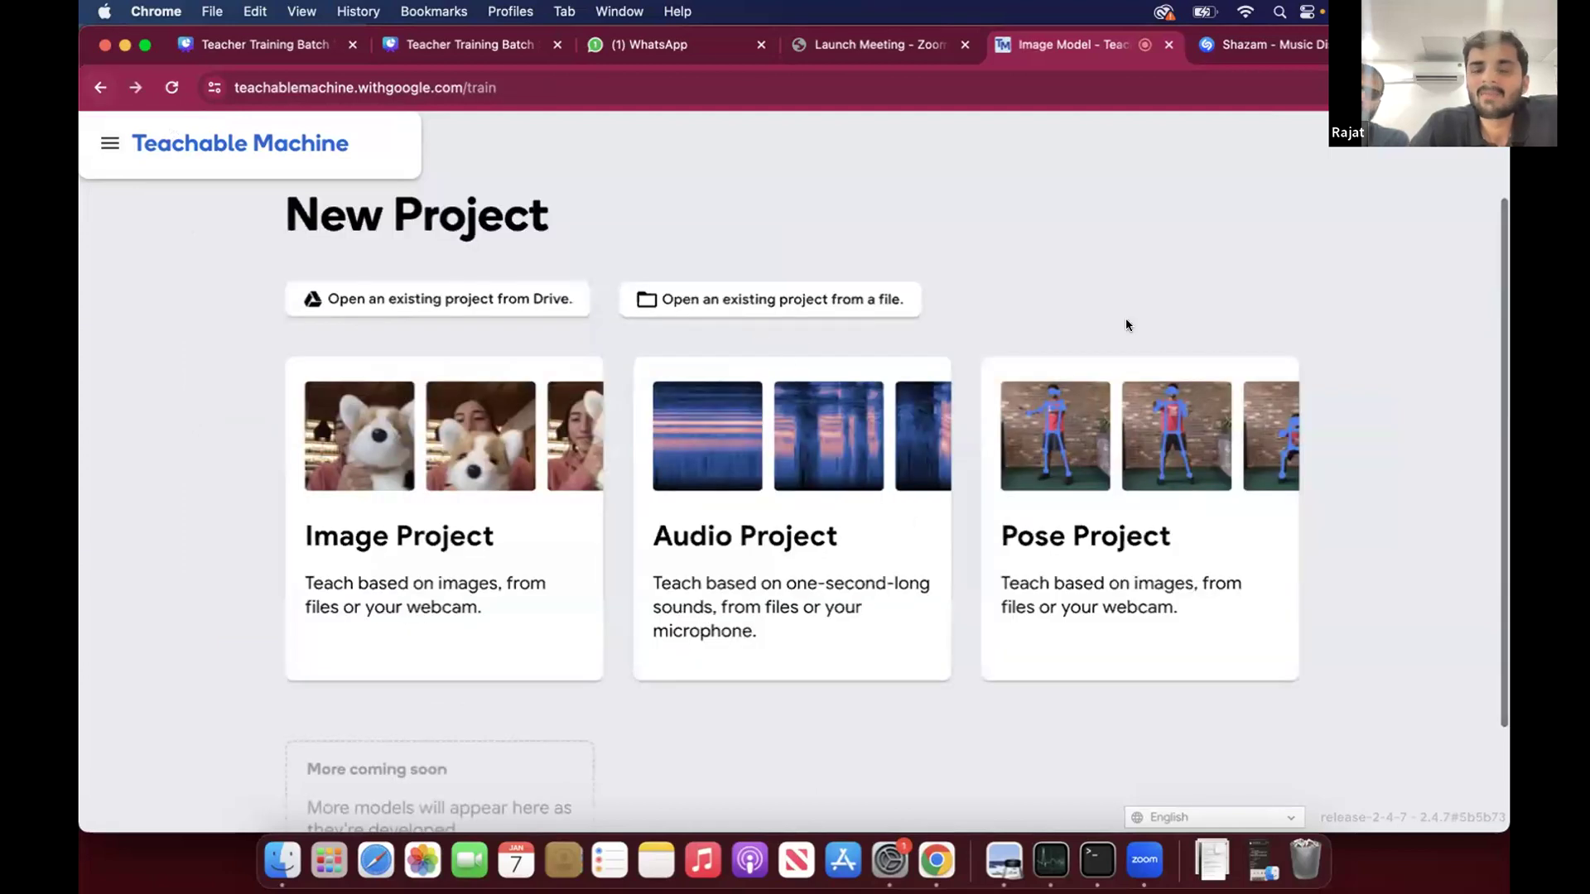